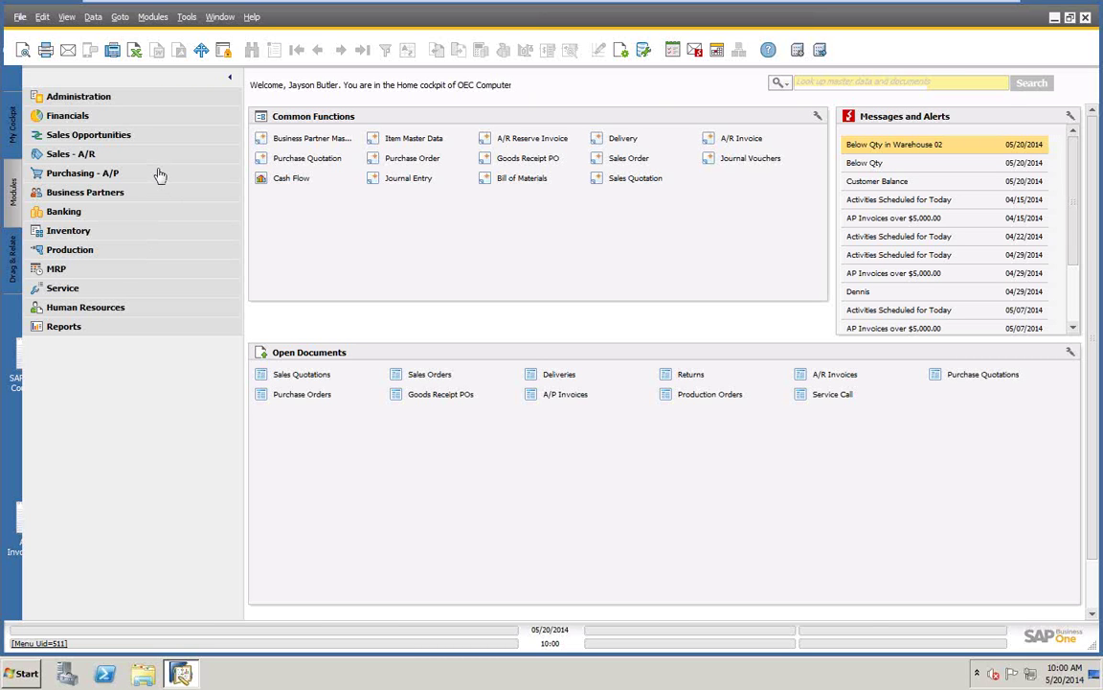
Step: Expand the Administration module down to the Data Import entries under Data Import/Export
left_click(84, 100)
left_click(85, 101)
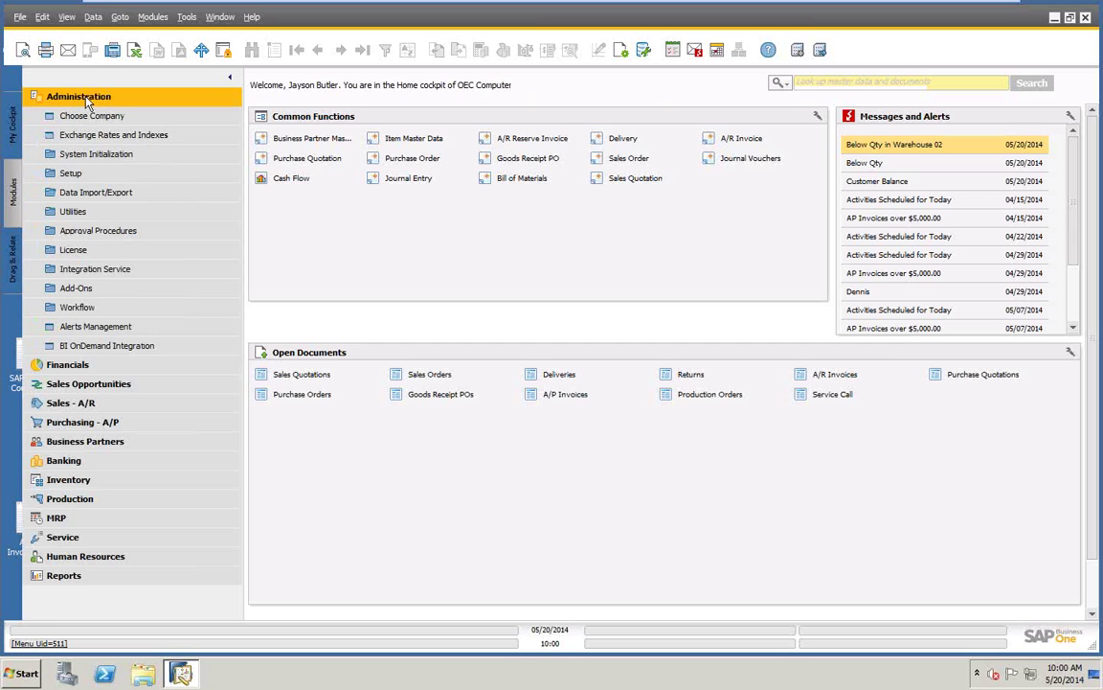
left_click(82, 194)
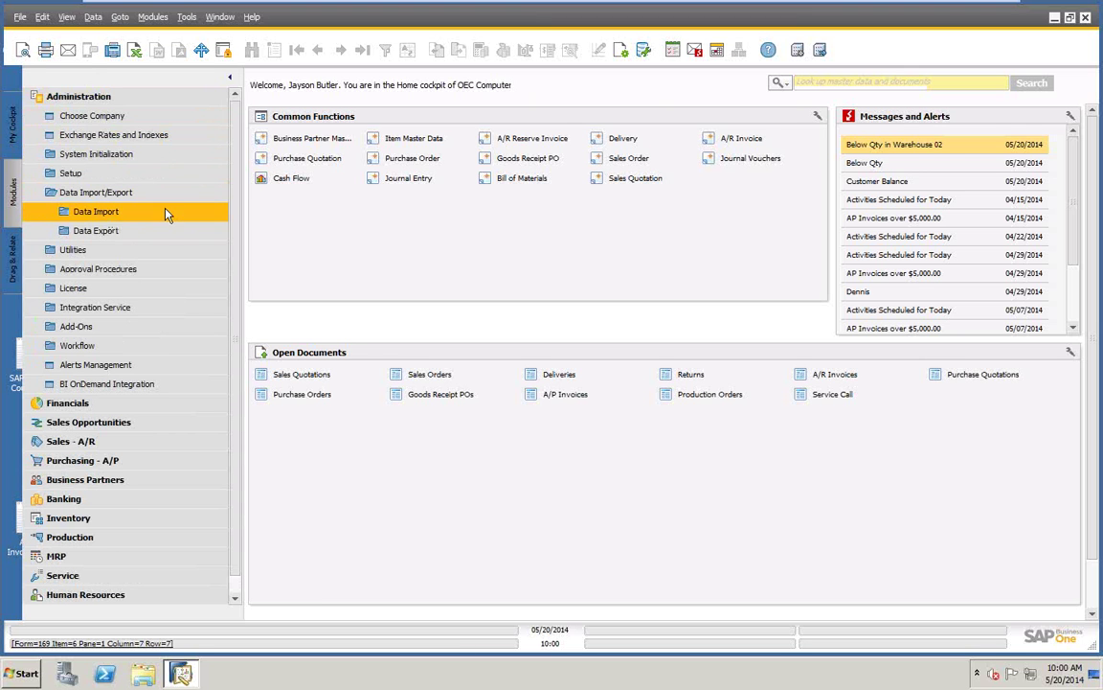
left_click_drag(239, 199, 271, 193)
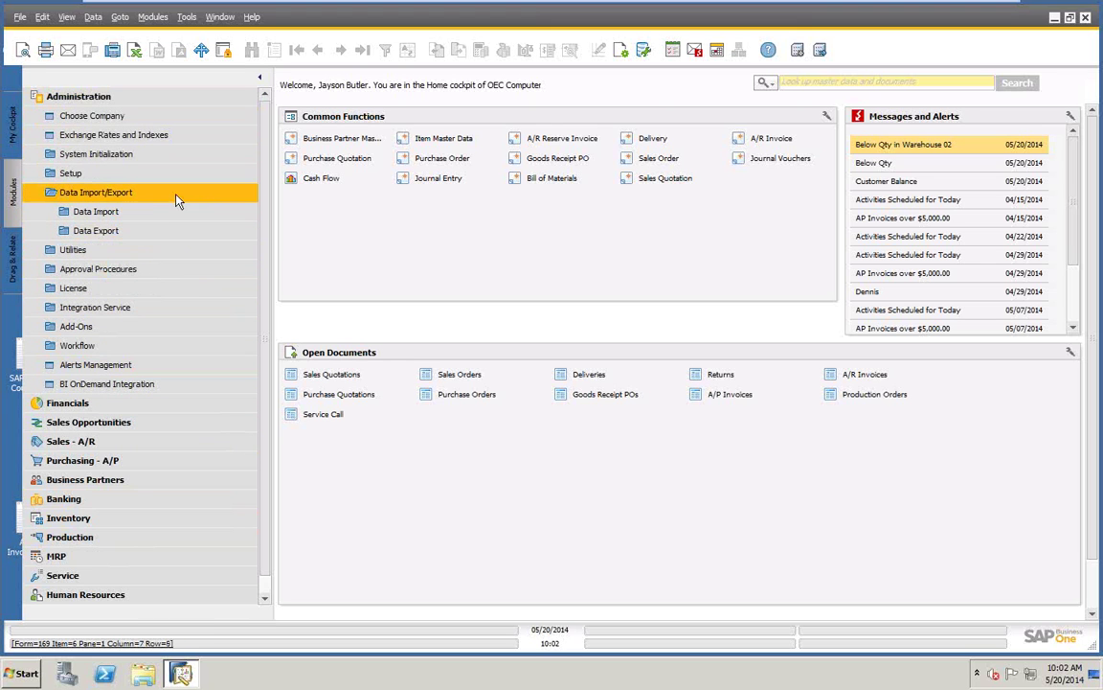
left_click(105, 217)
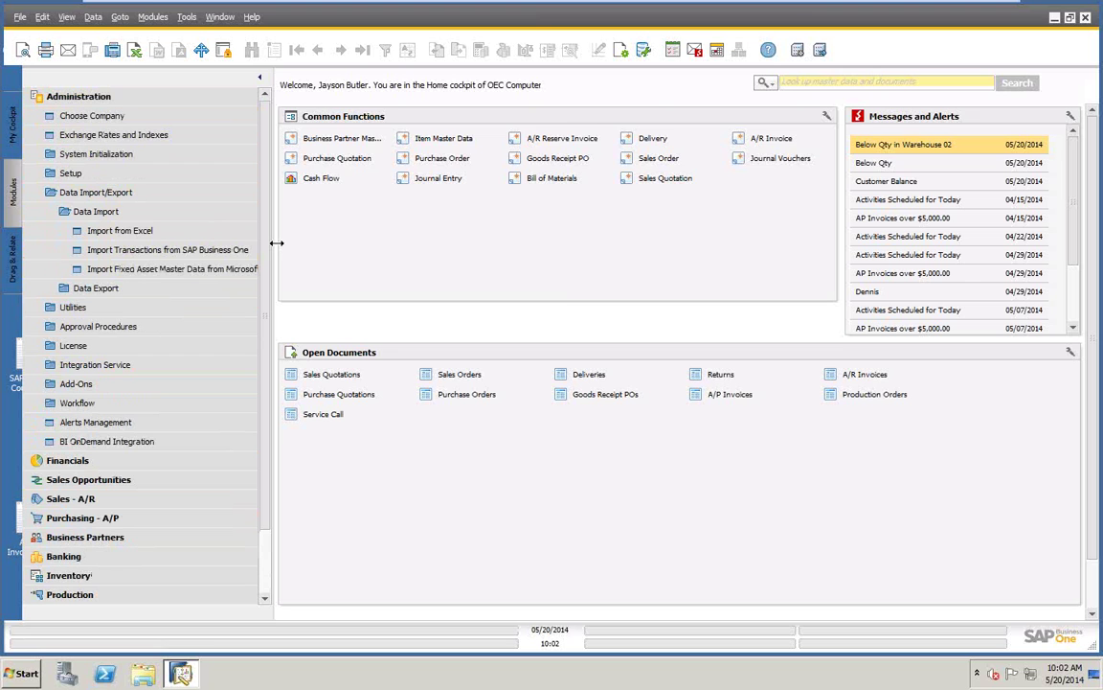
Step: Widen the module tree so the full entry names fit, and open Import from Excel
left_click_drag(276, 243, 358, 246)
left_click_drag(622, 115, 457, 113)
left_click_drag(662, 115, 468, 107)
left_click_drag(608, 182, 777, 178)
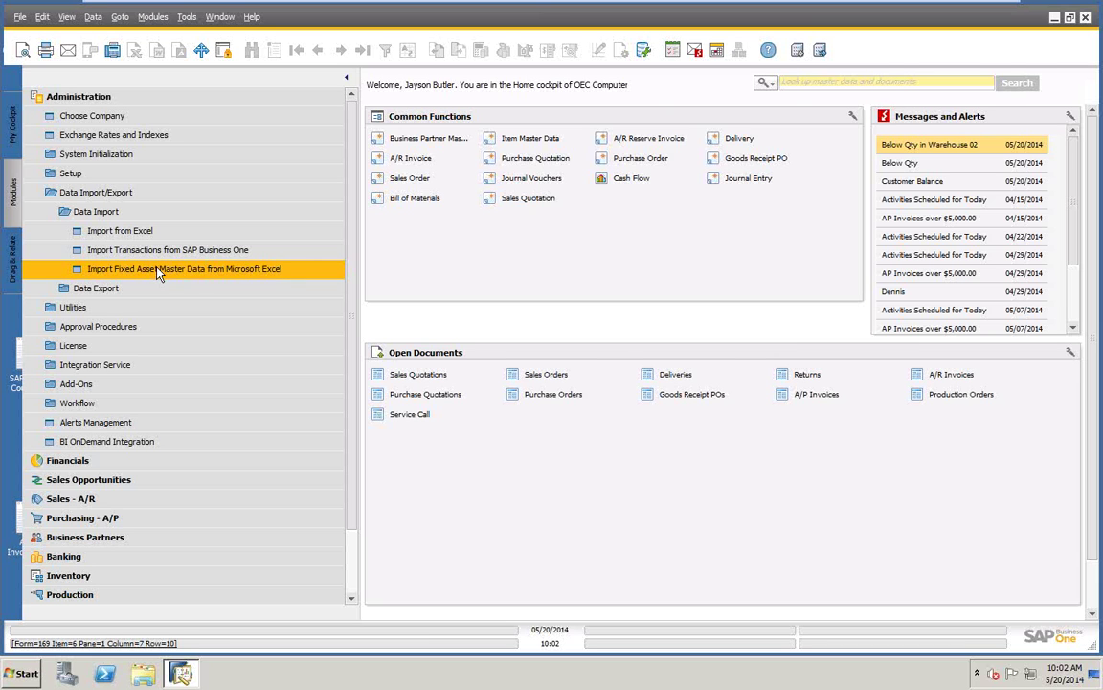
left_click(121, 231)
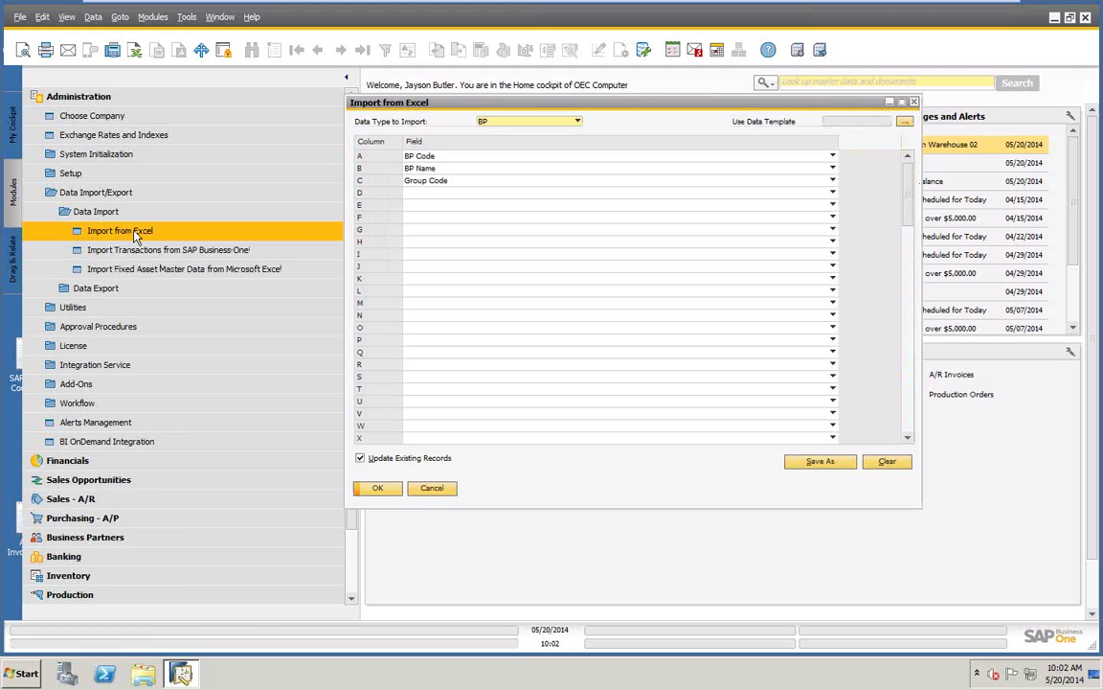
Step: Review the default column fields for the Items and BP data types in the Excel import
left_click(578, 123)
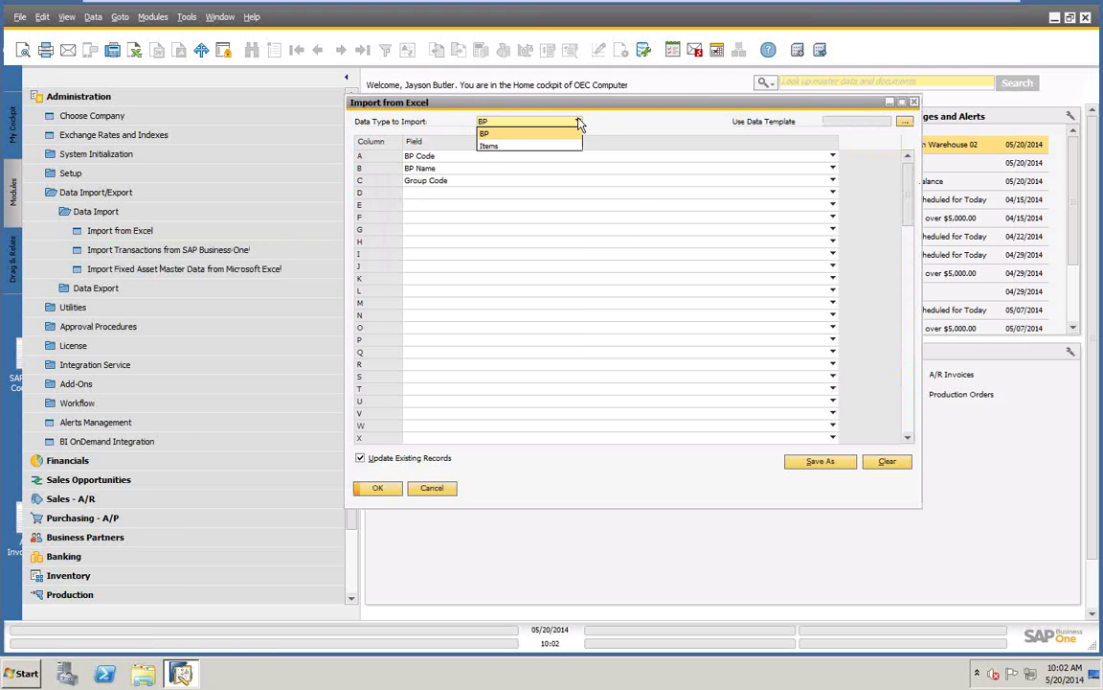
left_click(515, 146)
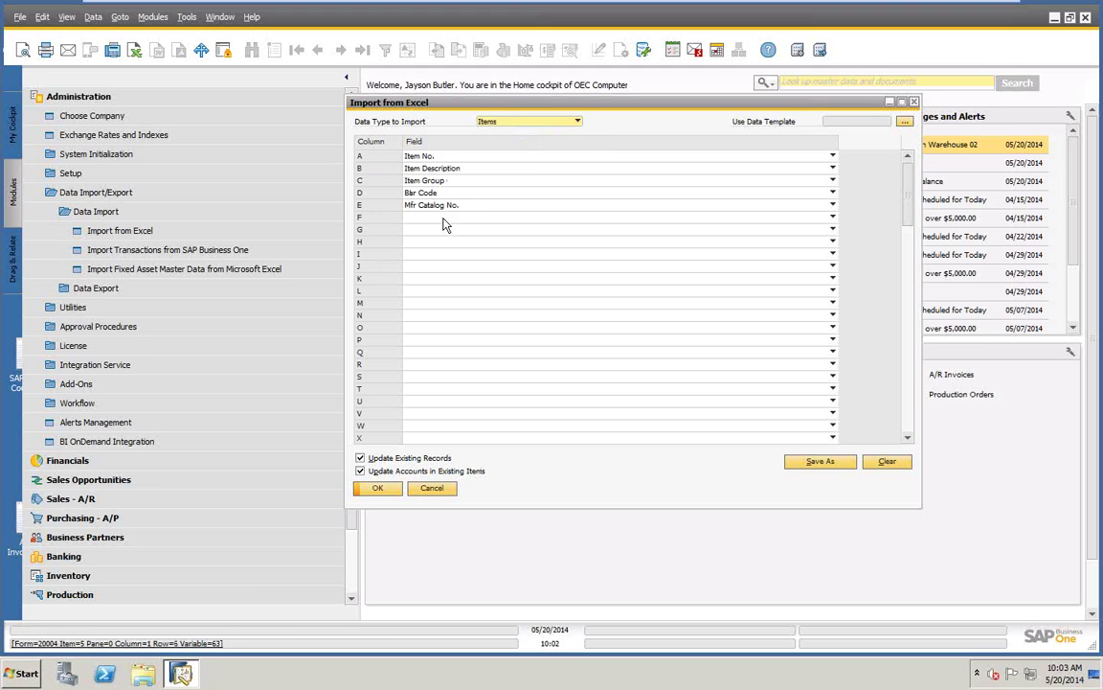
left_click(579, 125)
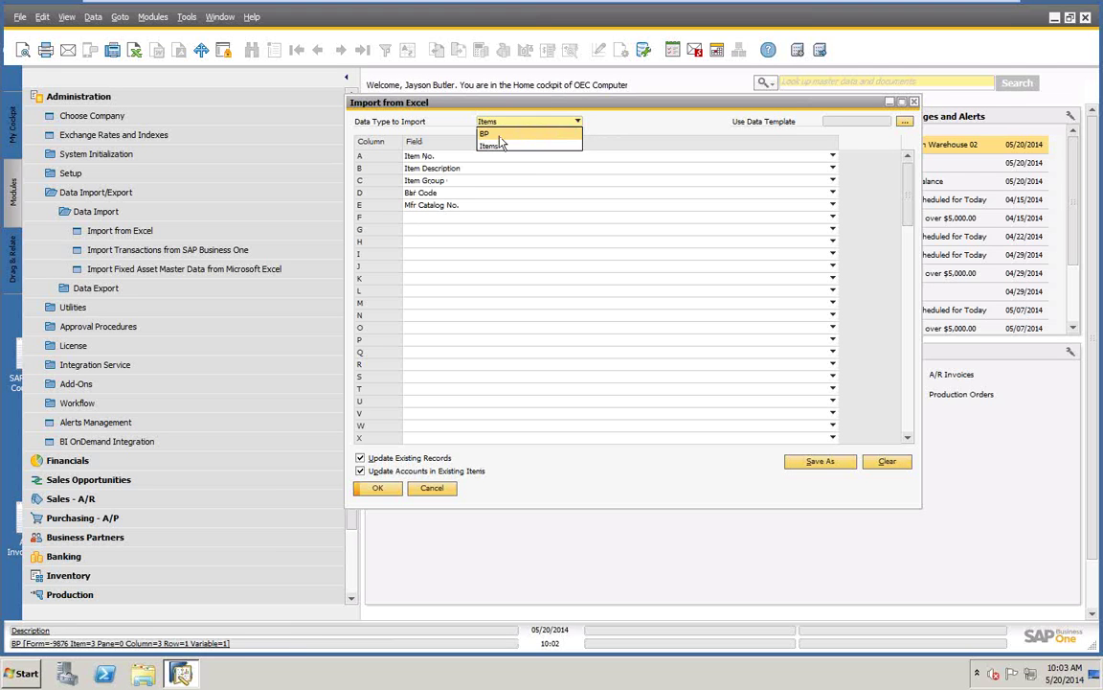
left_click(503, 133)
left_click_drag(472, 105, 439, 104)
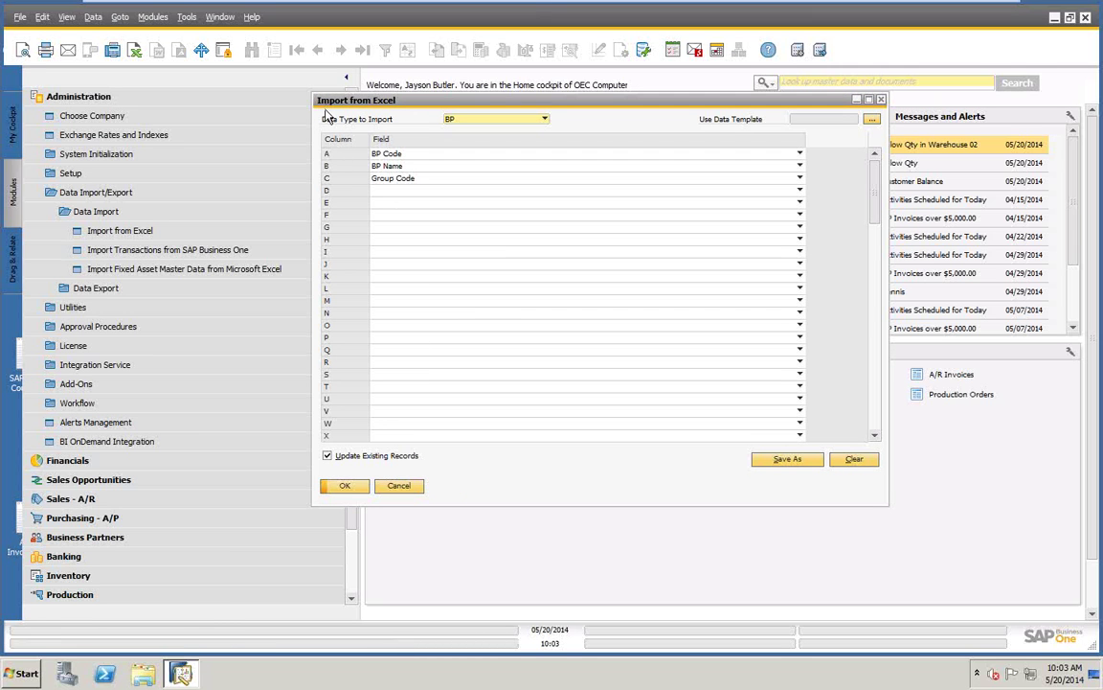
Step: Examine which business partner fields can be assigned to columns A and D of the BP import
left_click(800, 153)
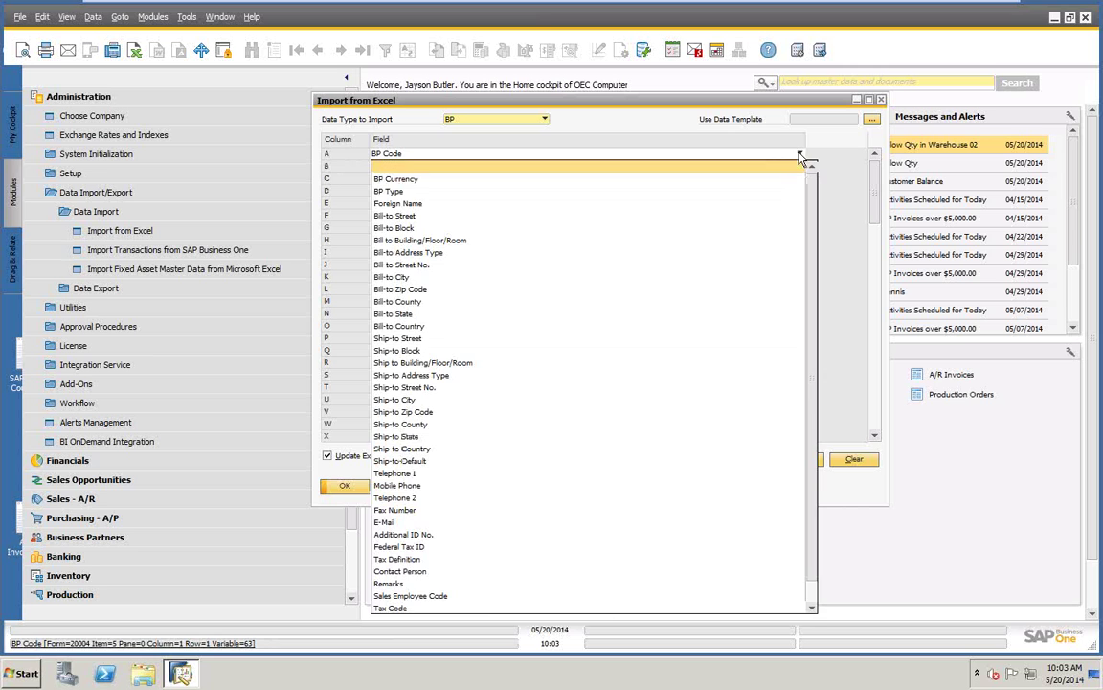
left_click(421, 156)
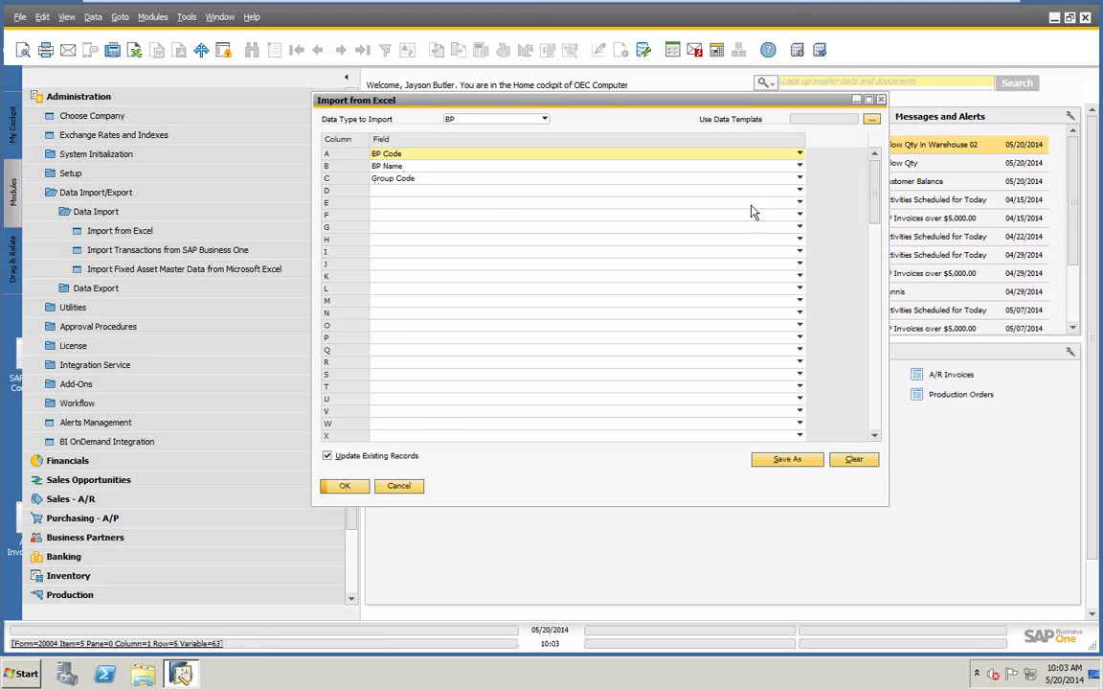
left_click(800, 191)
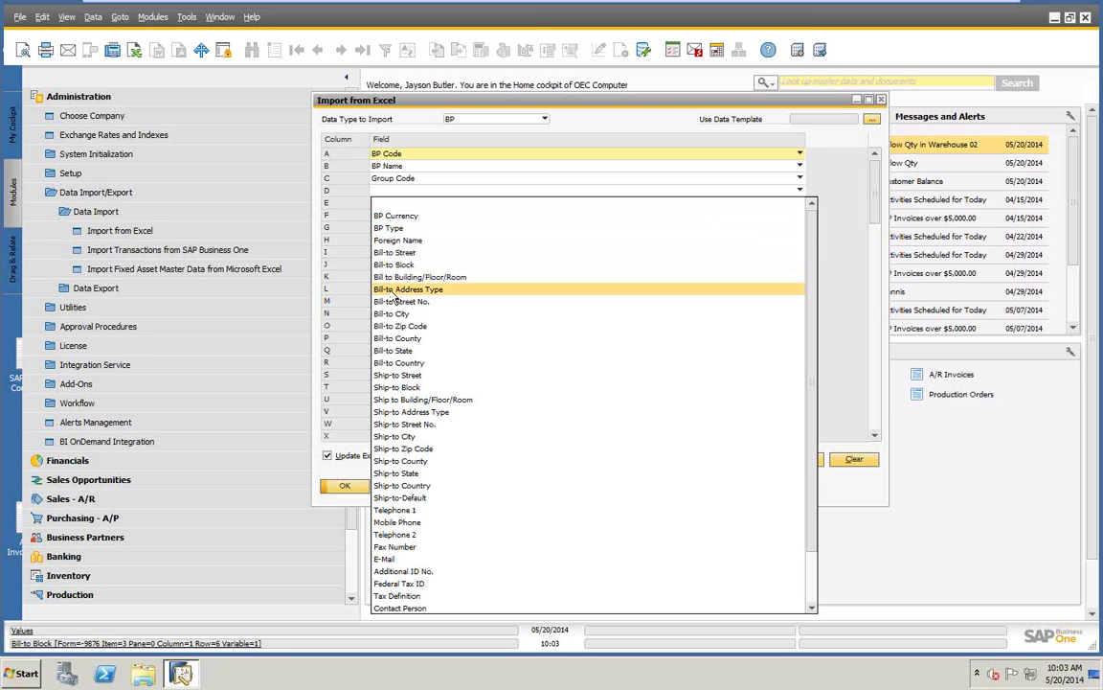
scroll(418, 573, "down", 1)
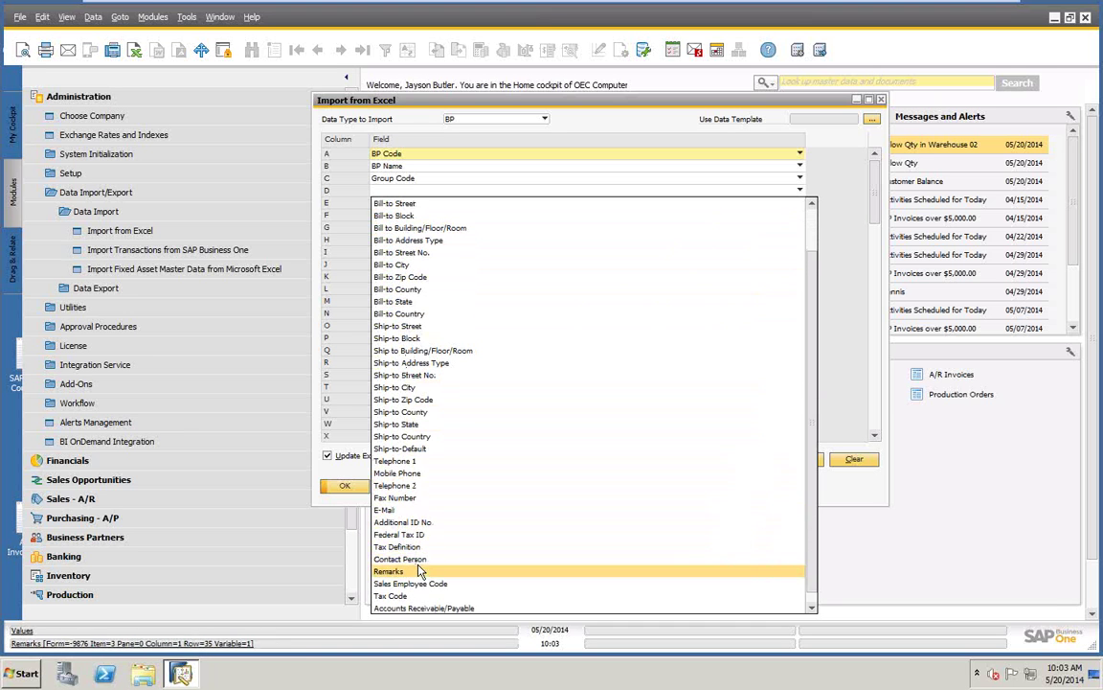
scroll(419, 571, "down", 1)
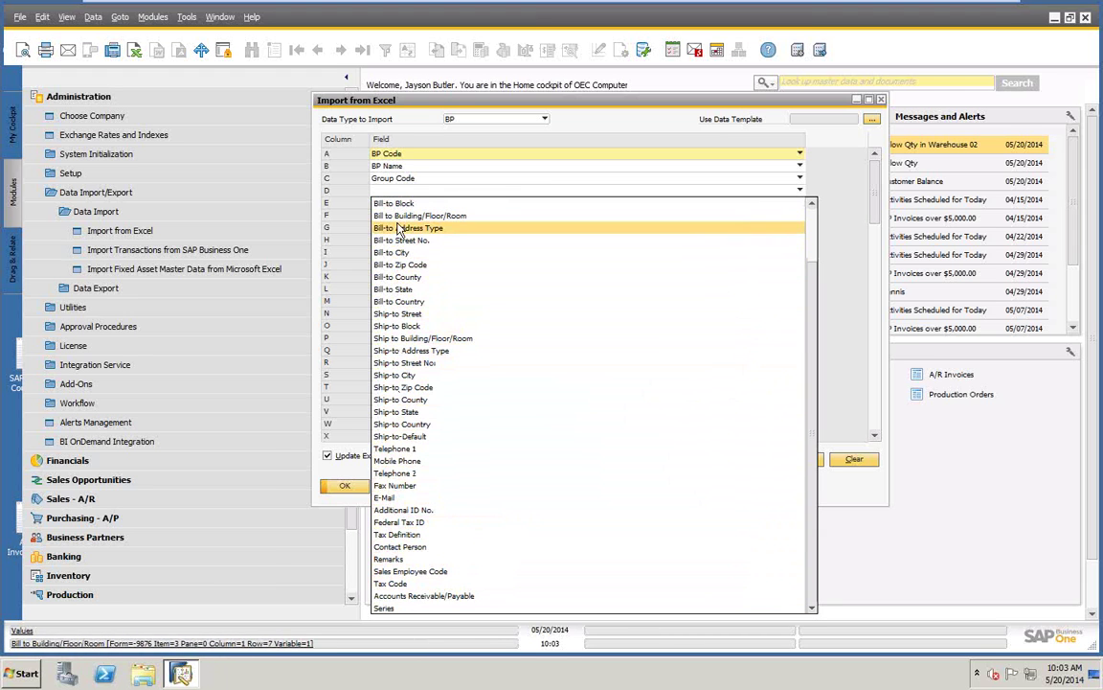
left_click(565, 122)
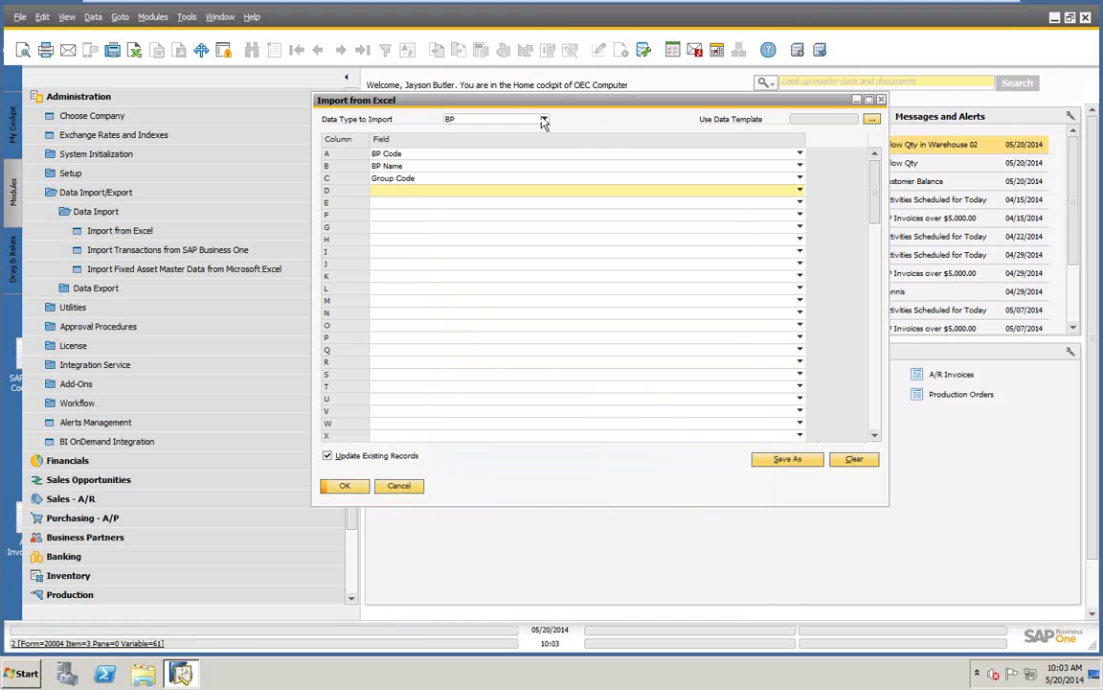
Step: Show the Items data type and look through the item fields available for column F
left_click(543, 118)
left_click(493, 146)
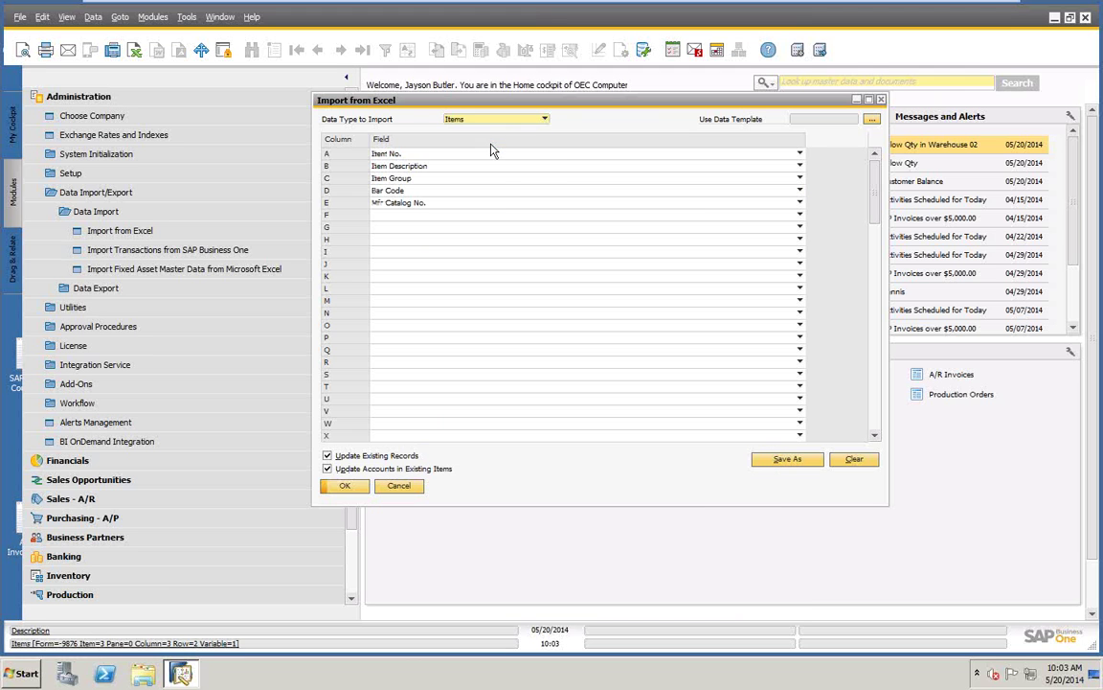
left_click(414, 215)
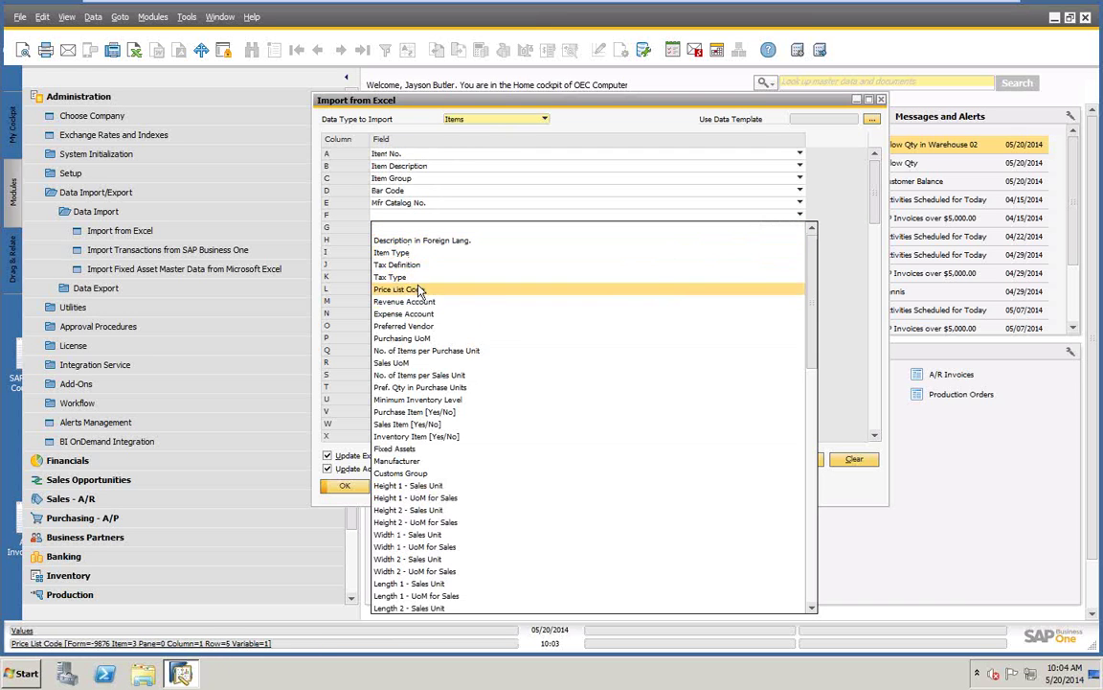
left_click_drag(812, 288, 810, 368)
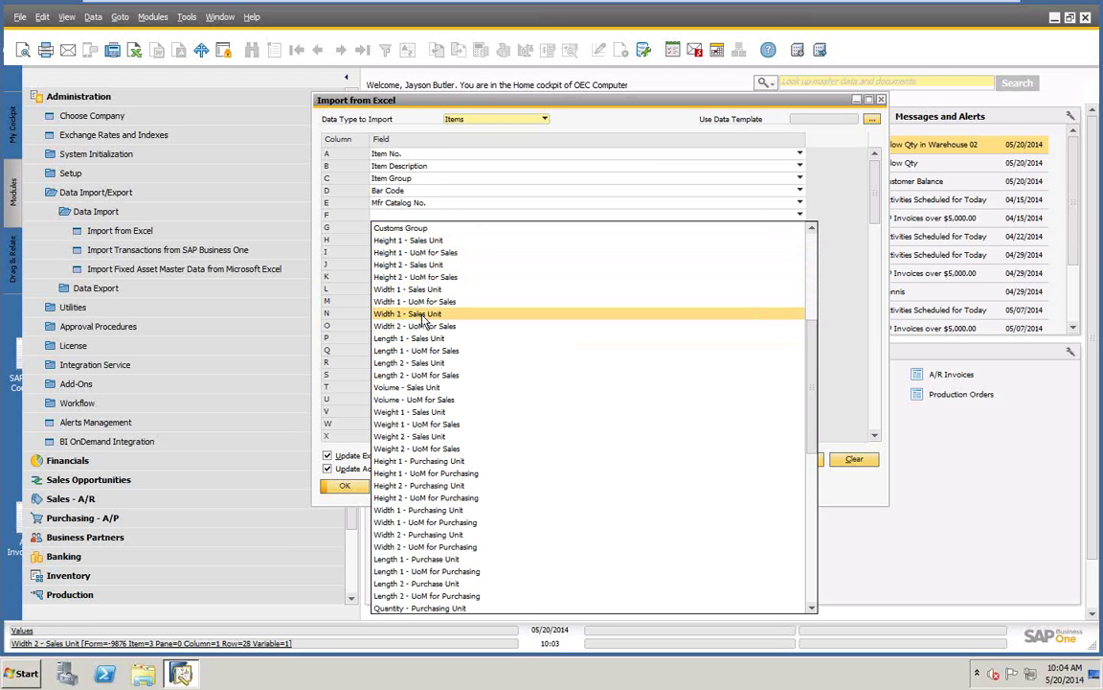
scroll(424, 287, "down", 3)
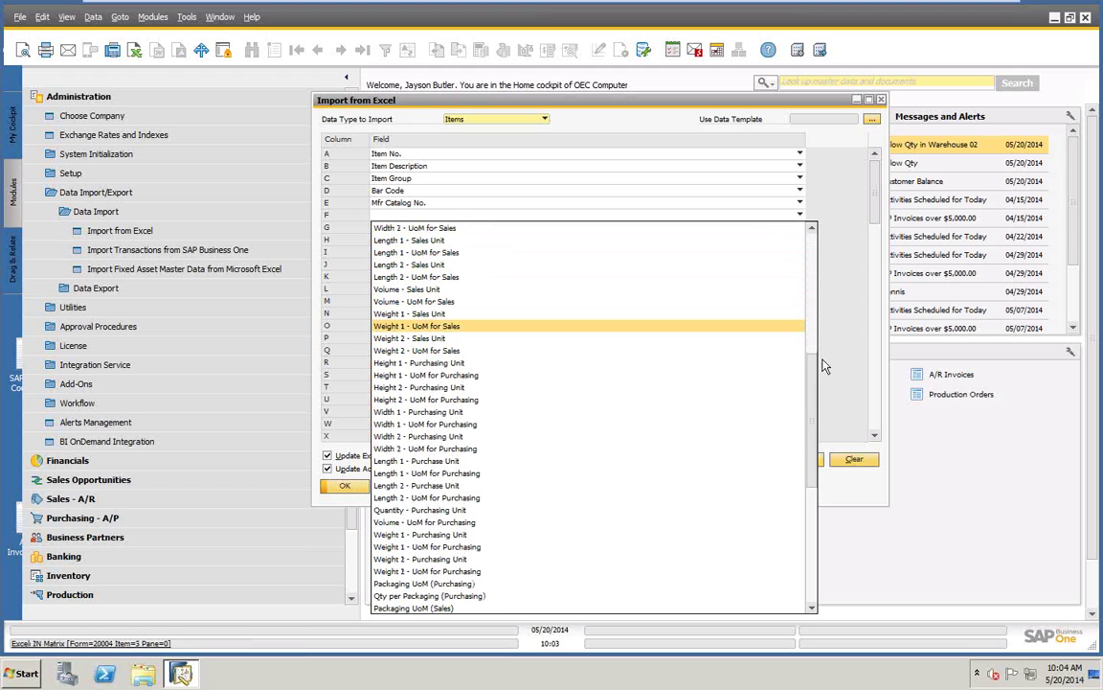
left_click_drag(811, 377, 821, 497)
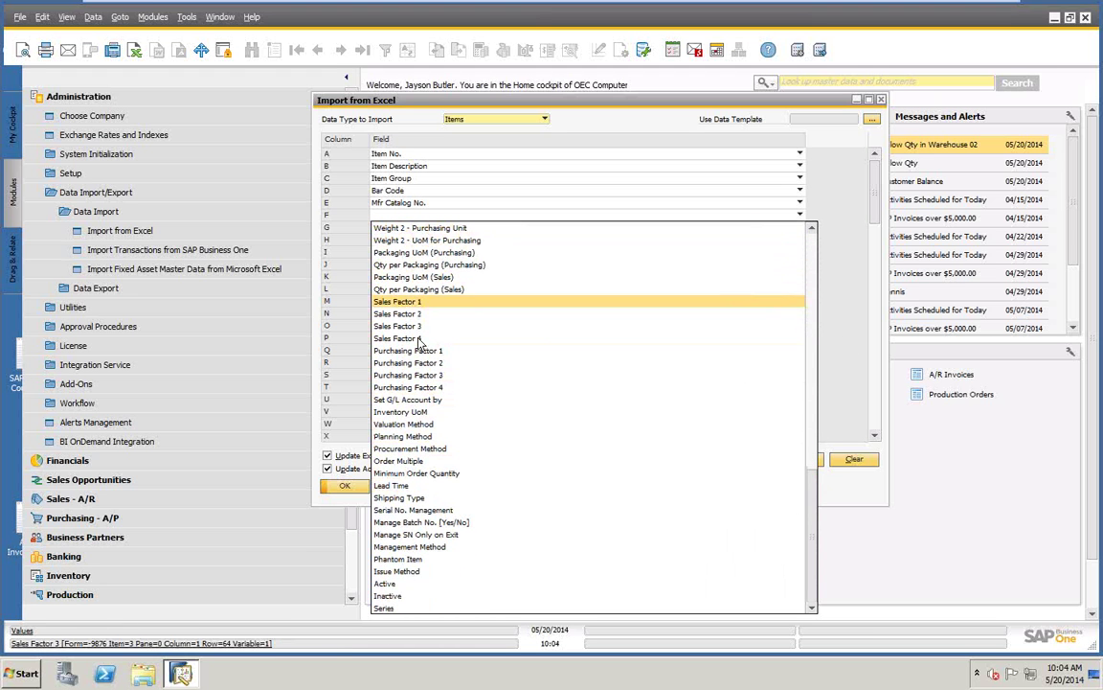
left_click(462, 203)
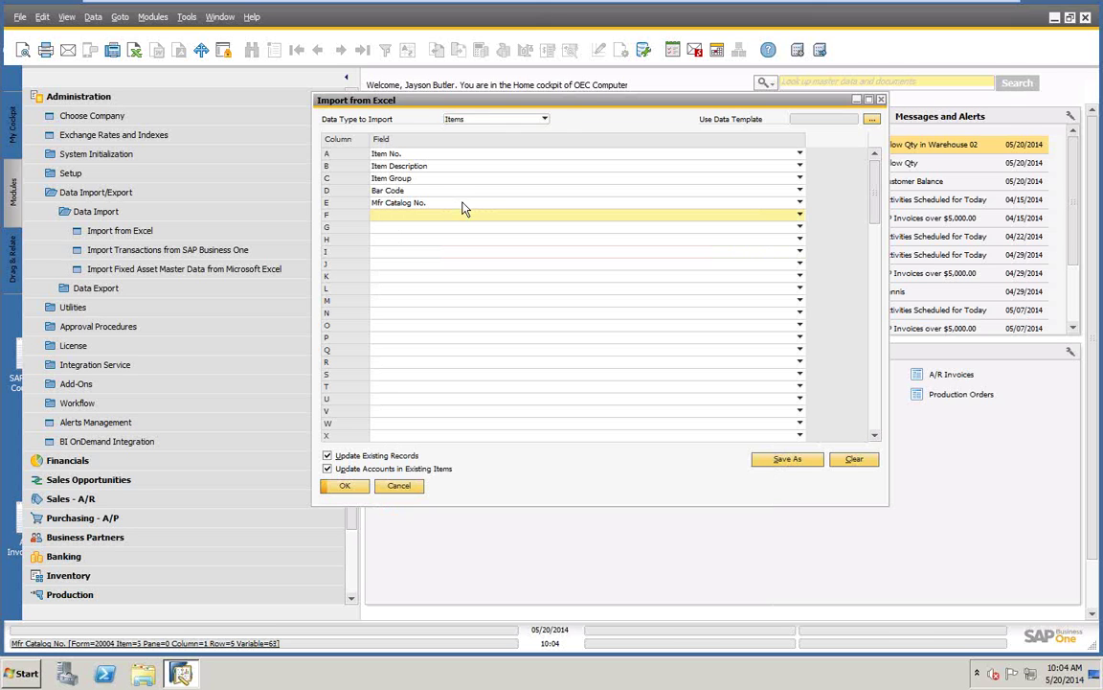
Step: Set the data type to import to BP
left_click(544, 119)
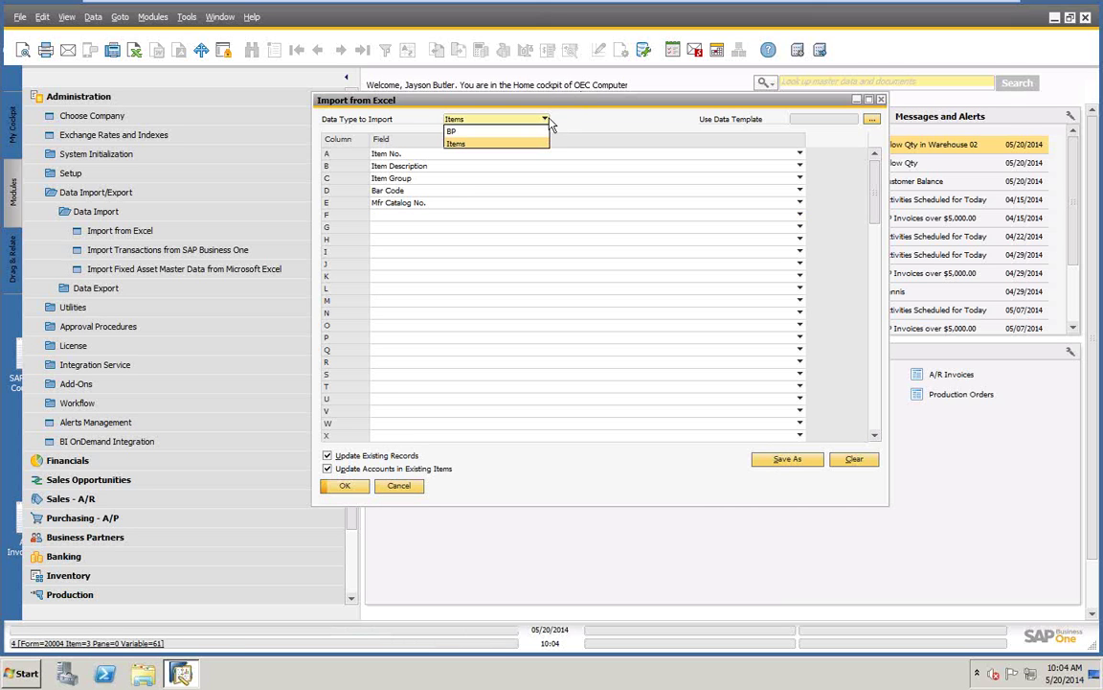
left_click(458, 142)
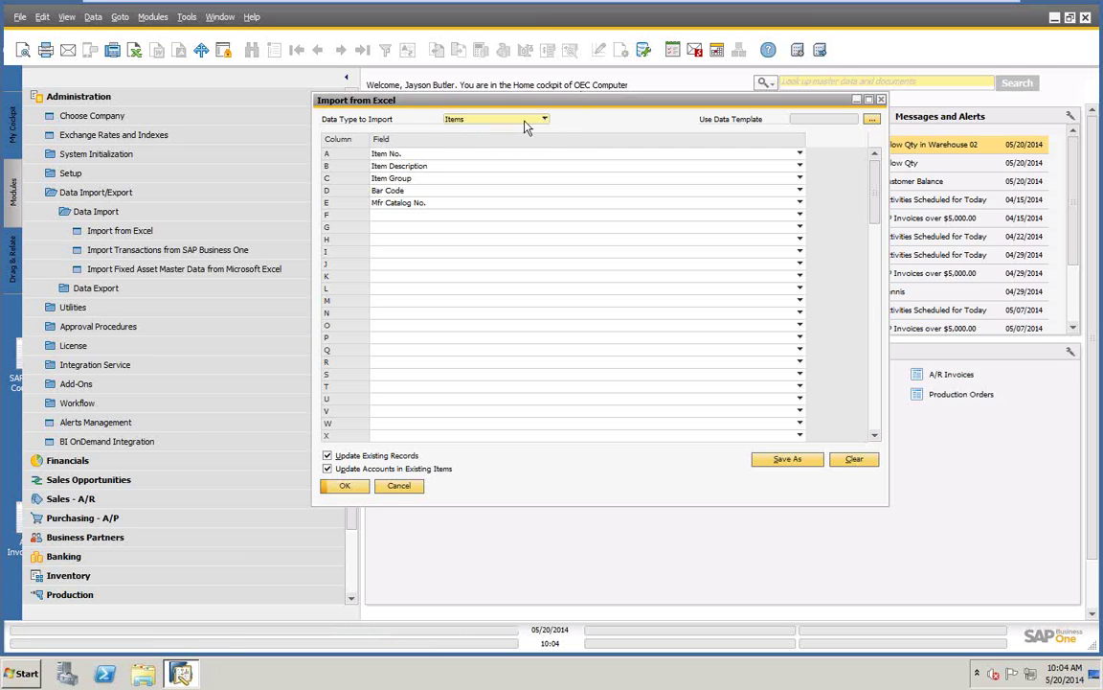
left_click(544, 120)
left_click(480, 131)
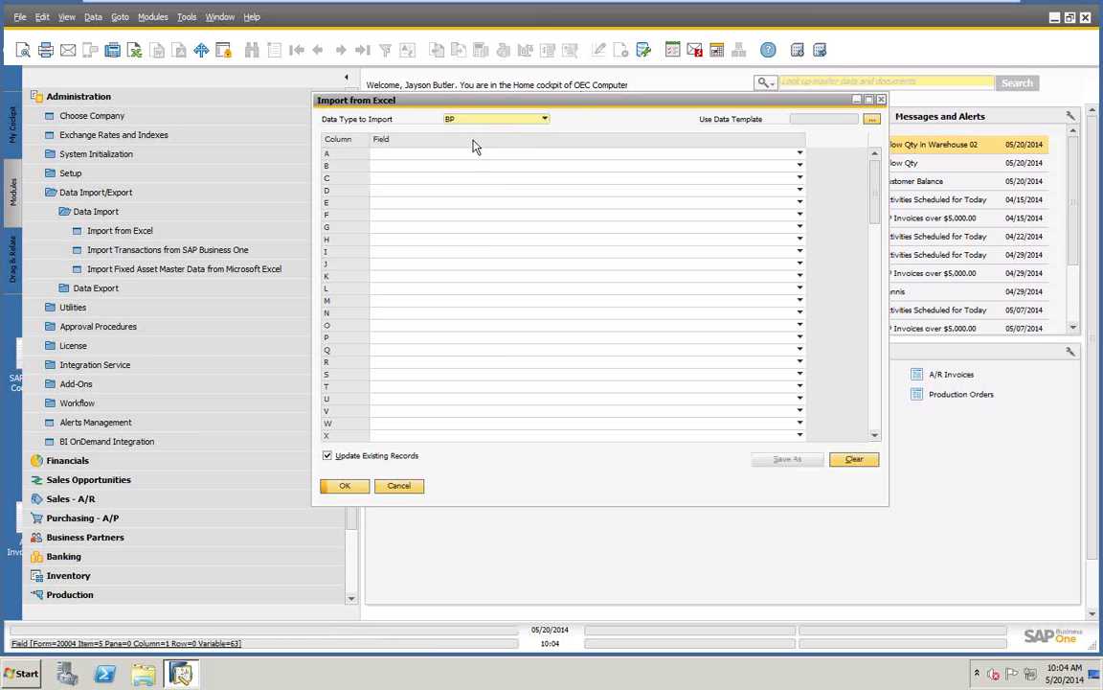
left_click(538, 121)
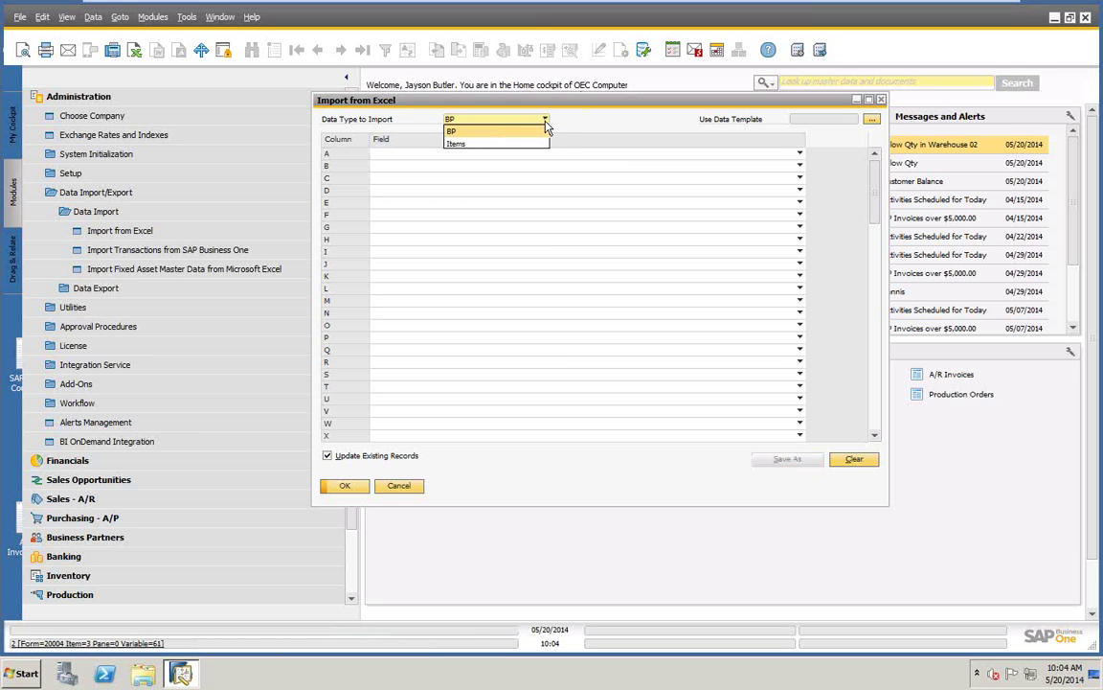
left_click(463, 151)
Step: Assign BP Code, BP Name and Group Code to import columns A, B and C
left_click(461, 154)
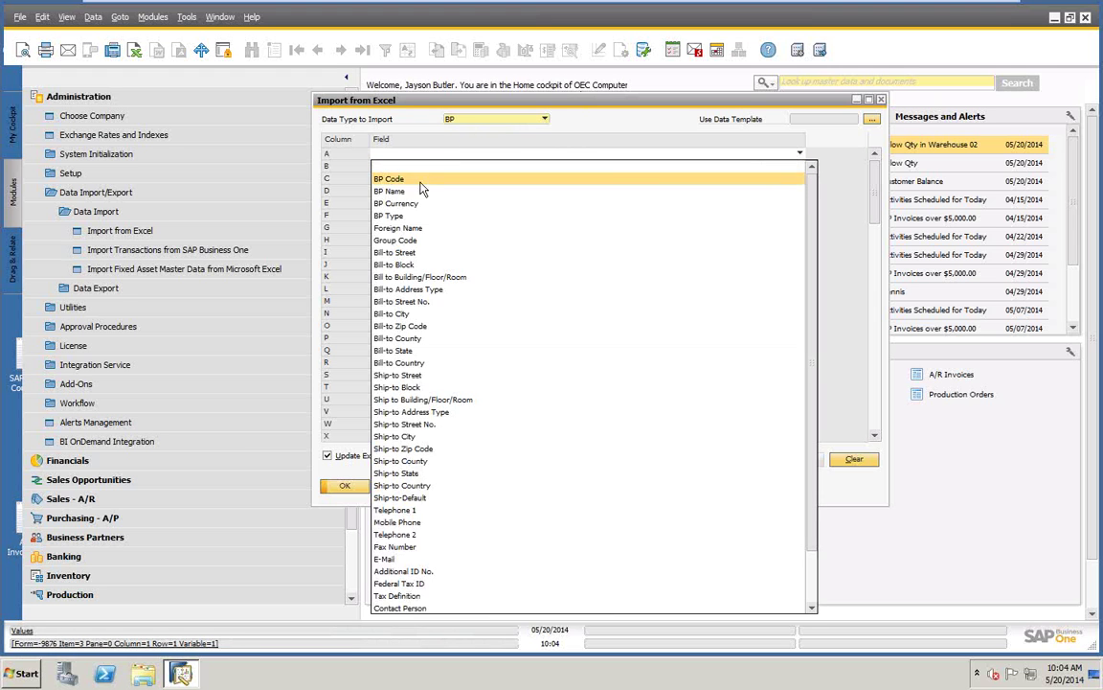
left_click(452, 178)
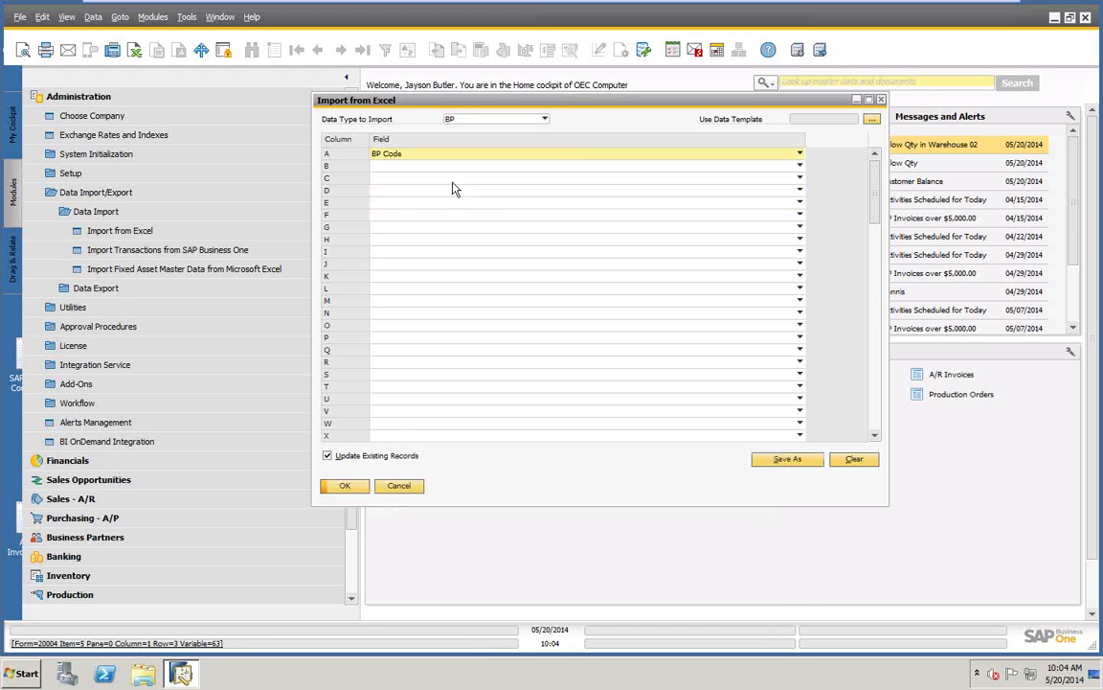
left_click(566, 166)
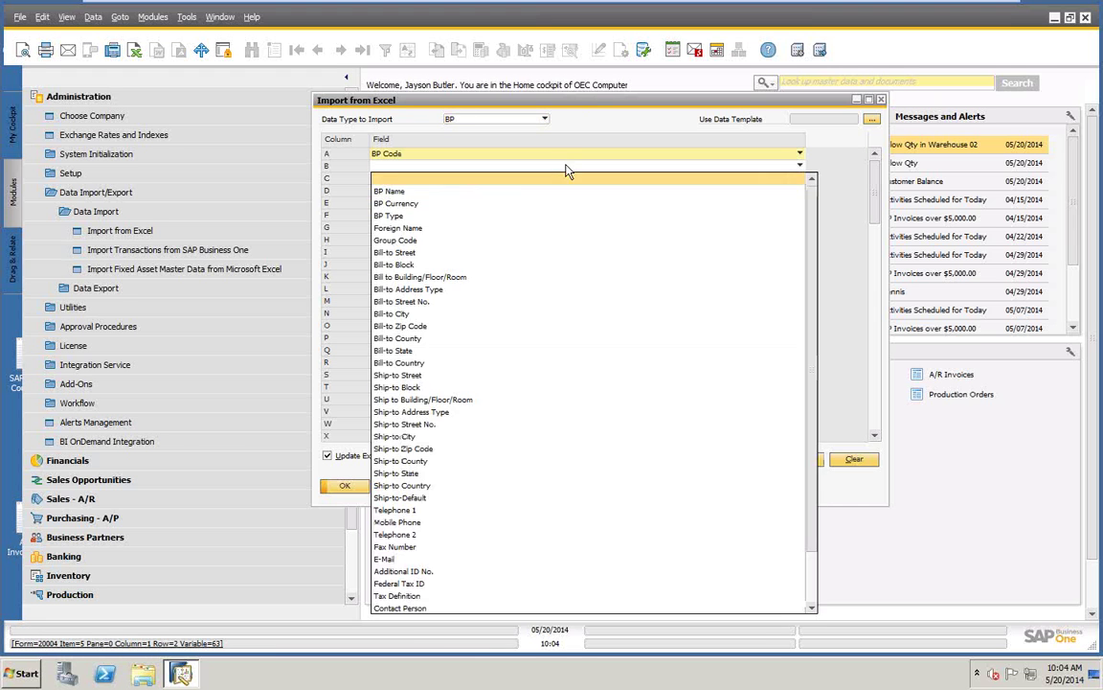
left_click(398, 191)
left_click(510, 179)
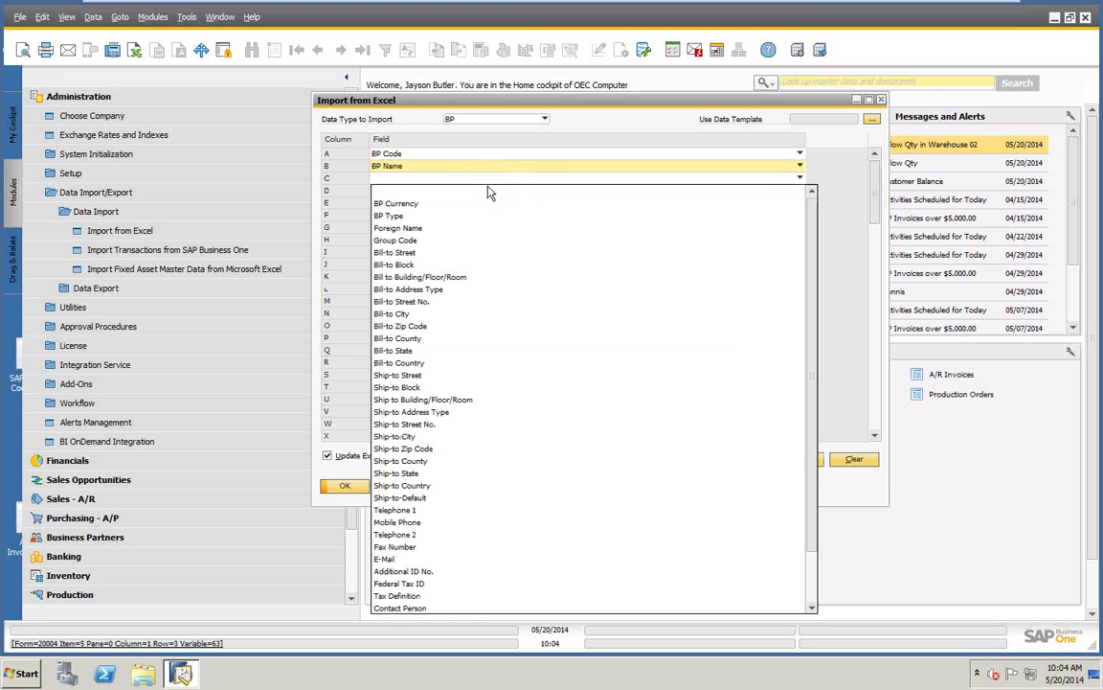
left_click(374, 239)
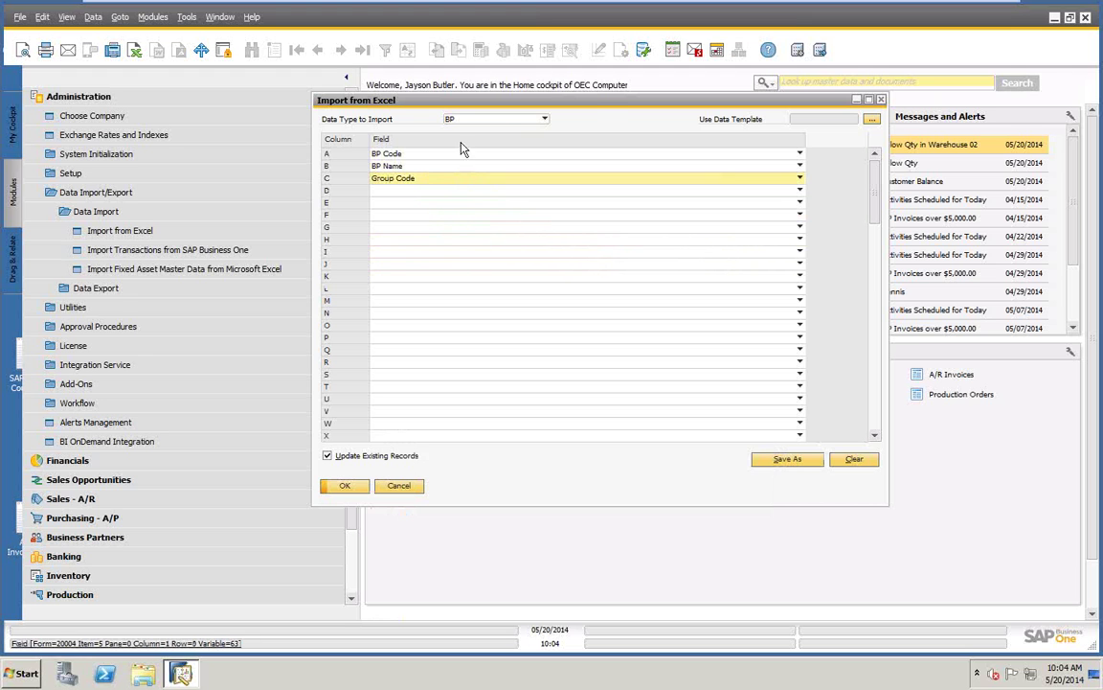
Step: Move the import window clear of the module tree and open Business Partner Master Data
left_click_drag(595, 103, 727, 116)
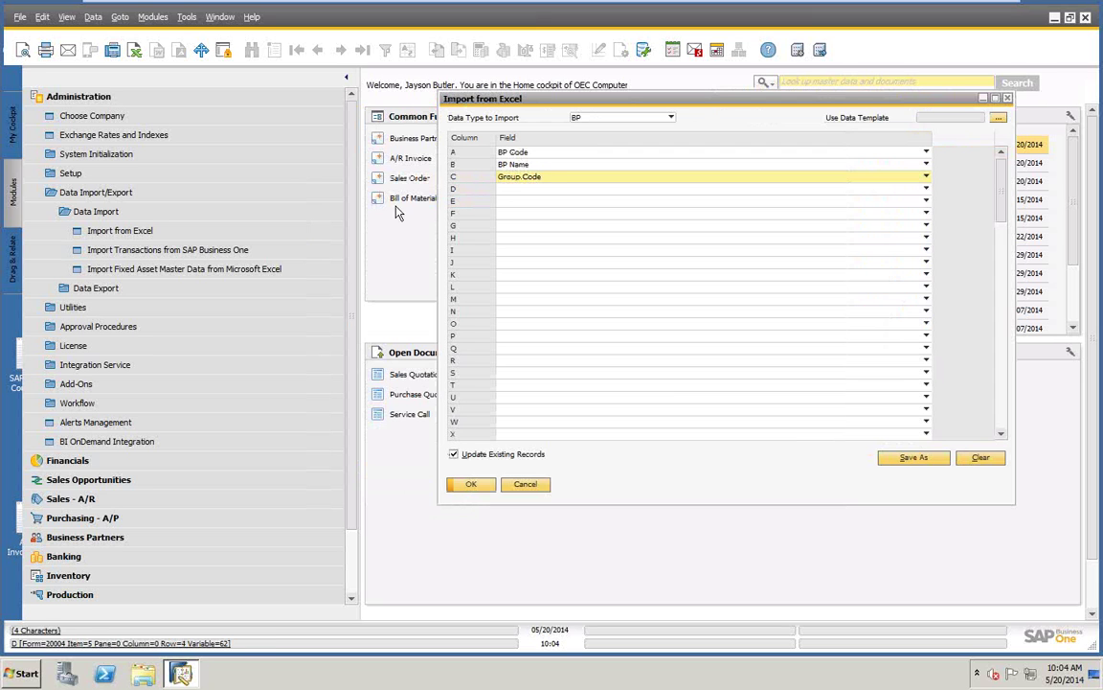
left_click(92, 99)
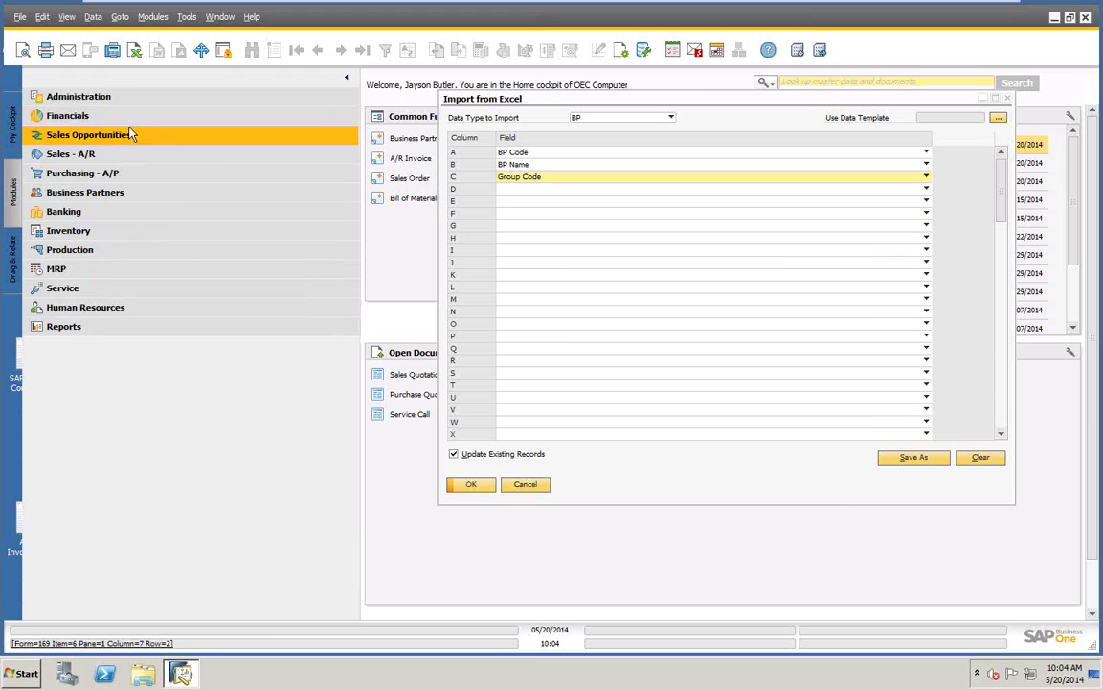
left_click(76, 193)
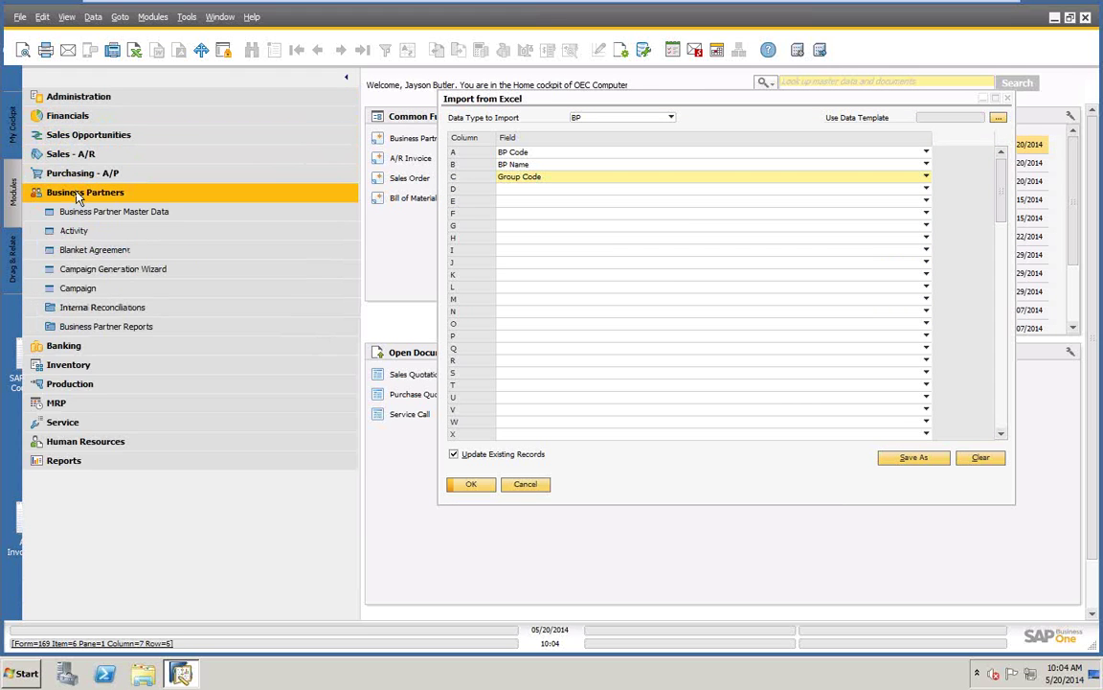
left_click(116, 212)
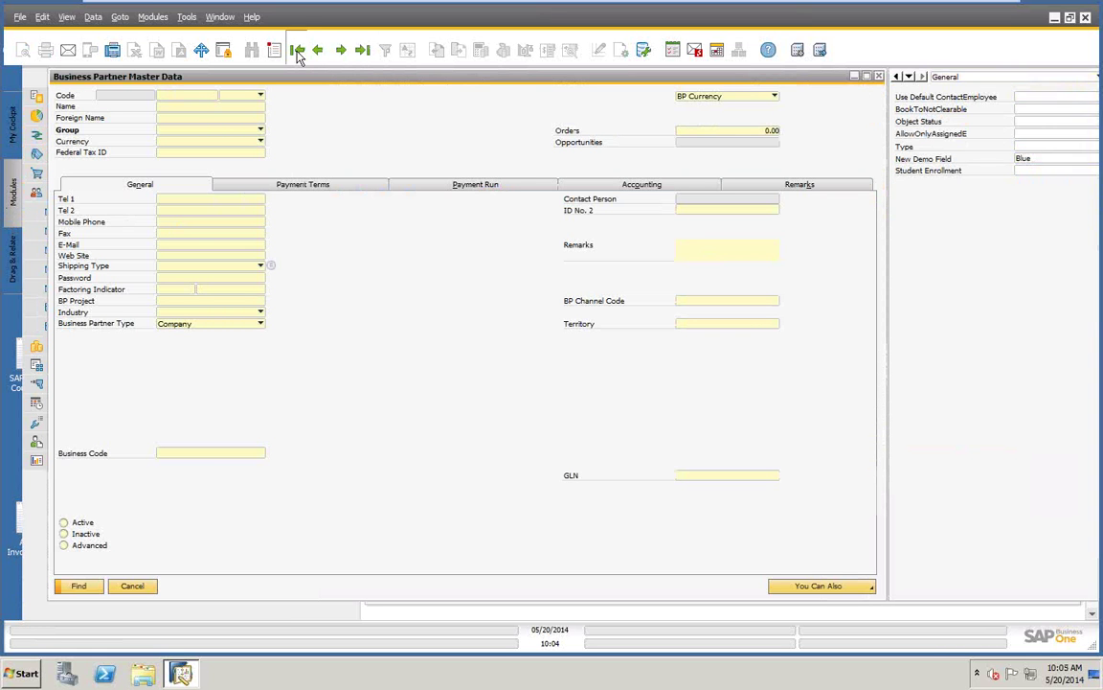
Step: Display the first business partner record and turn off System Information to view the plain field descriptions
left_click(298, 54)
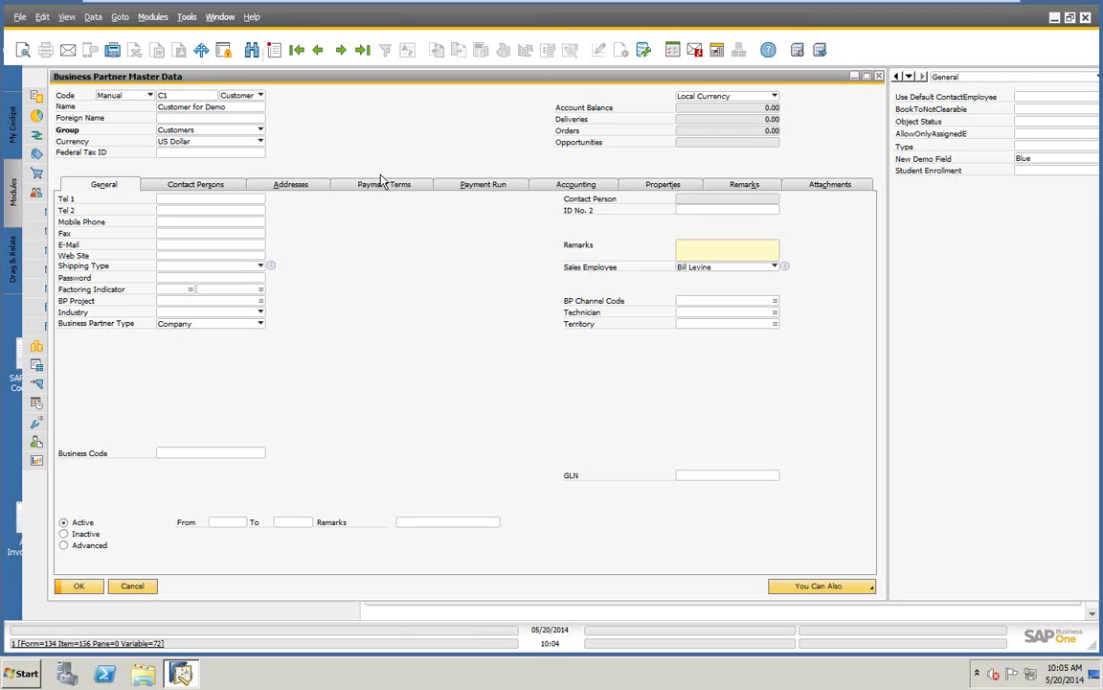
left_click(67, 17)
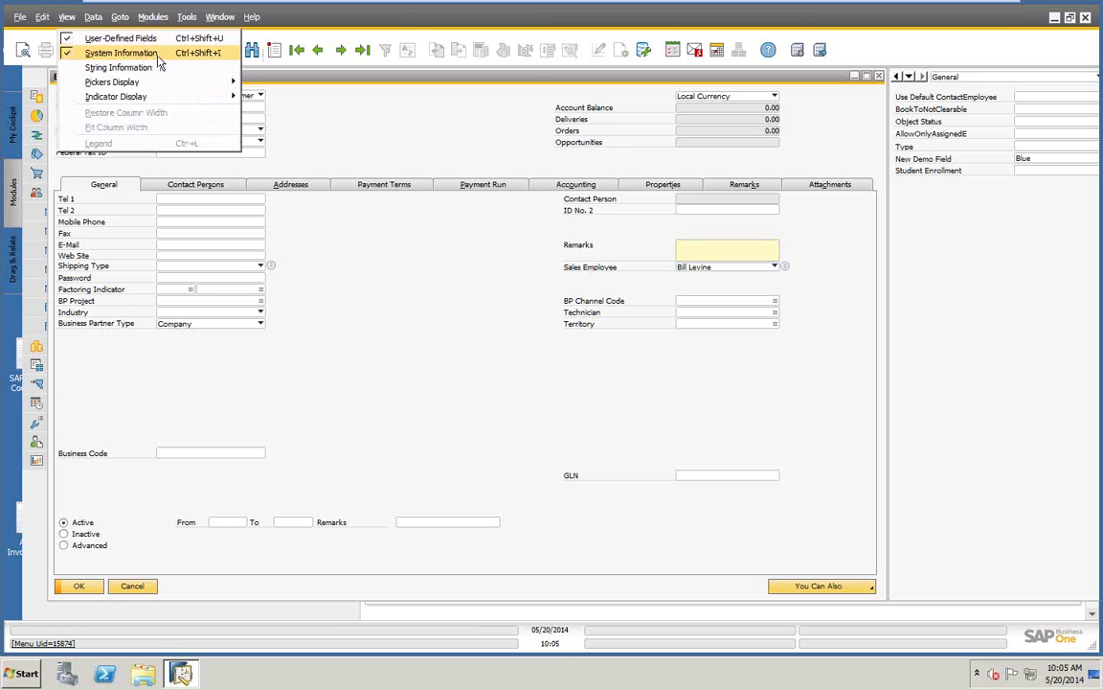
left_click(67, 54)
left_click(67, 17)
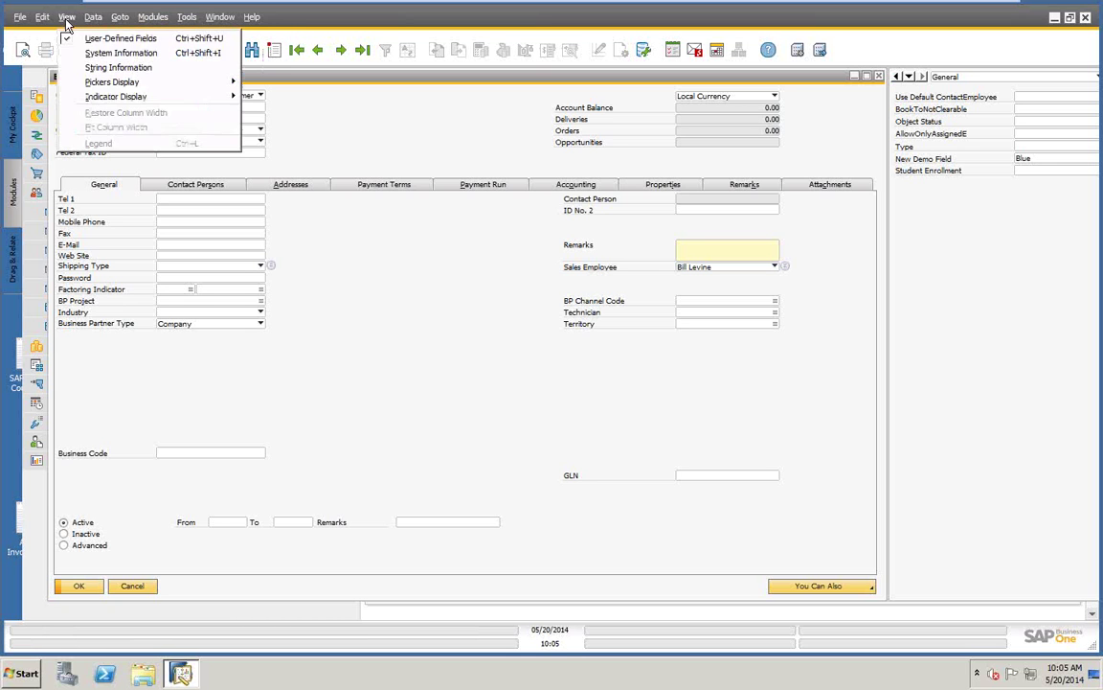
left_click(305, 112)
left_click(186, 107)
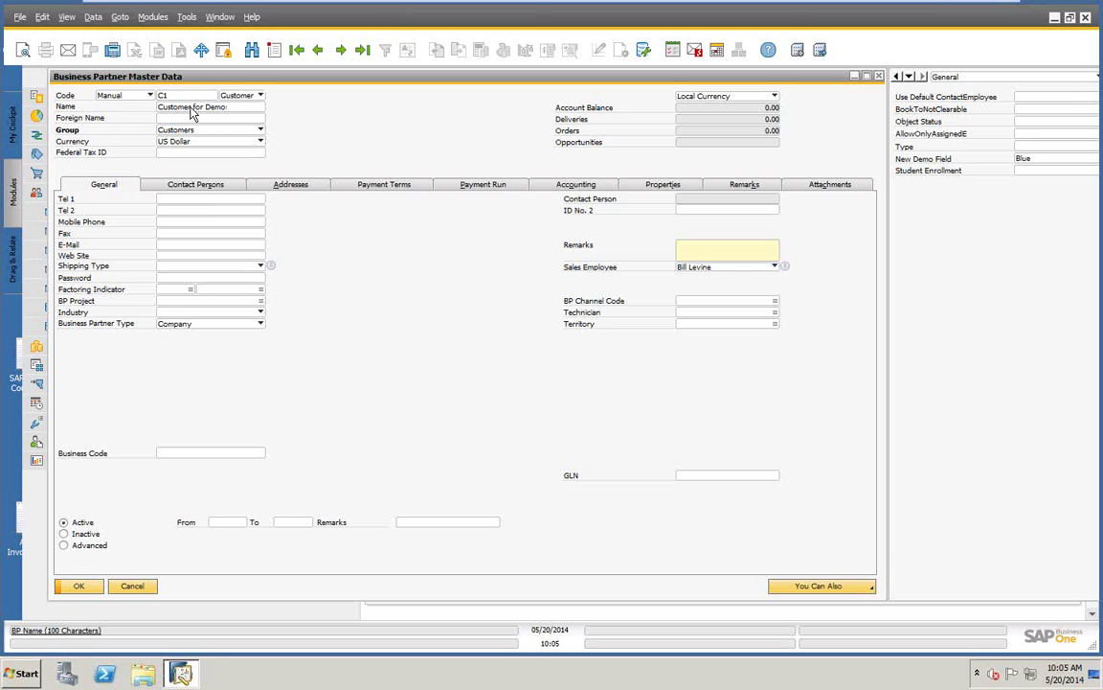
left_click(192, 118)
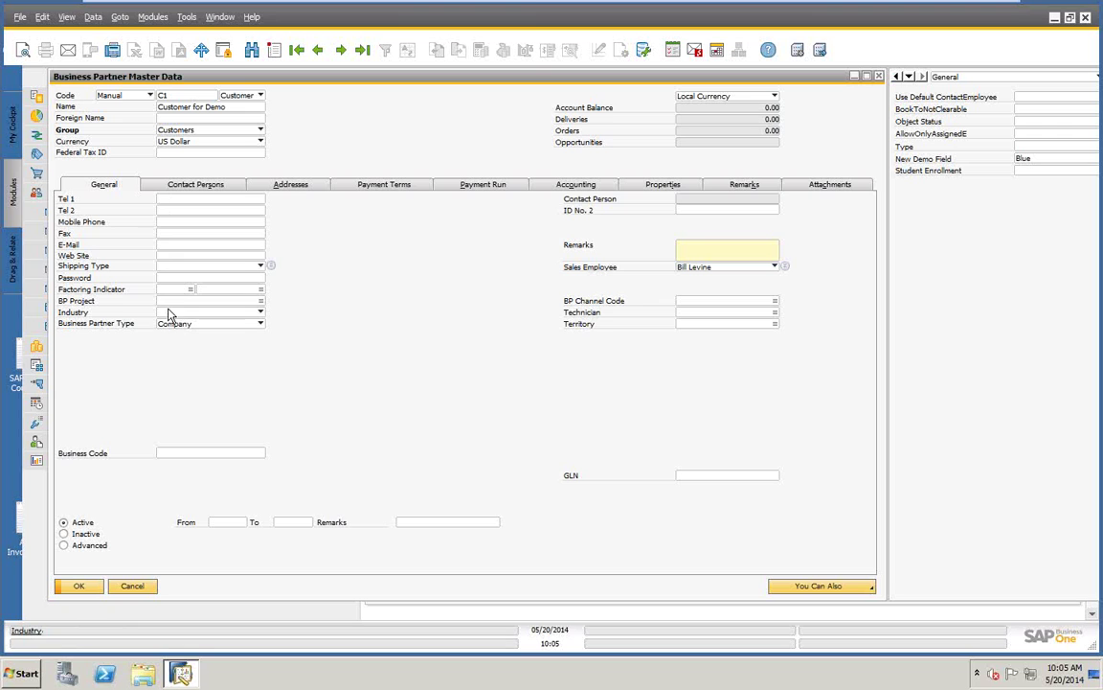
Step: Show the payment terms details, turn System Information back on, and look up the Name field's table and column
left_click(389, 186)
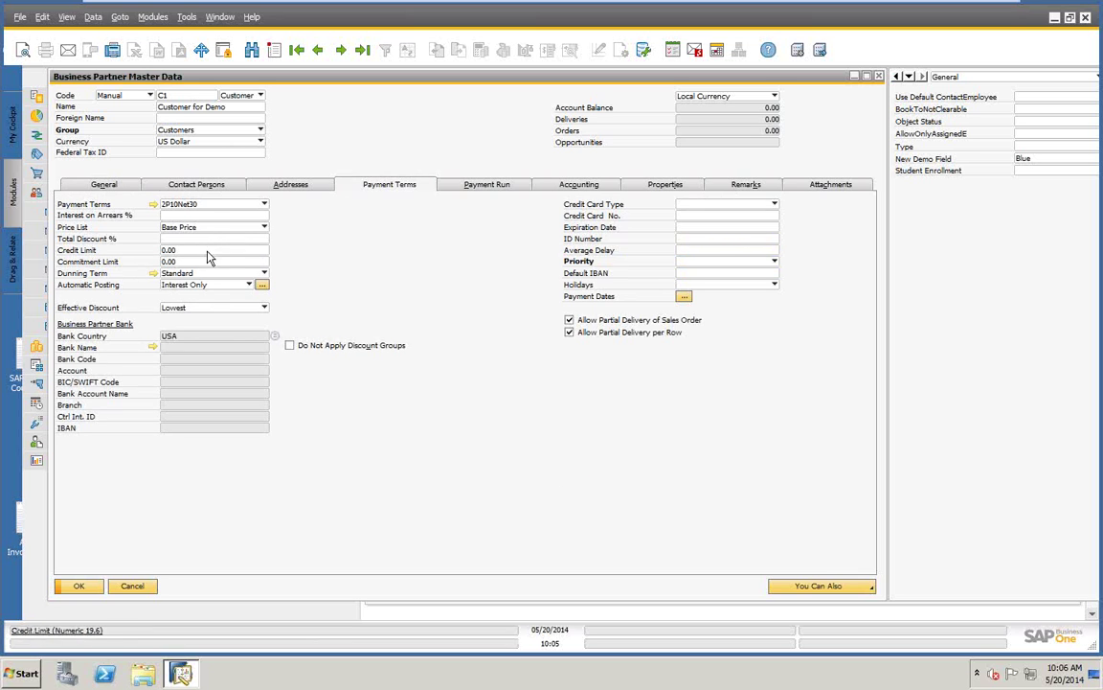
left_click(67, 18)
left_click(69, 54)
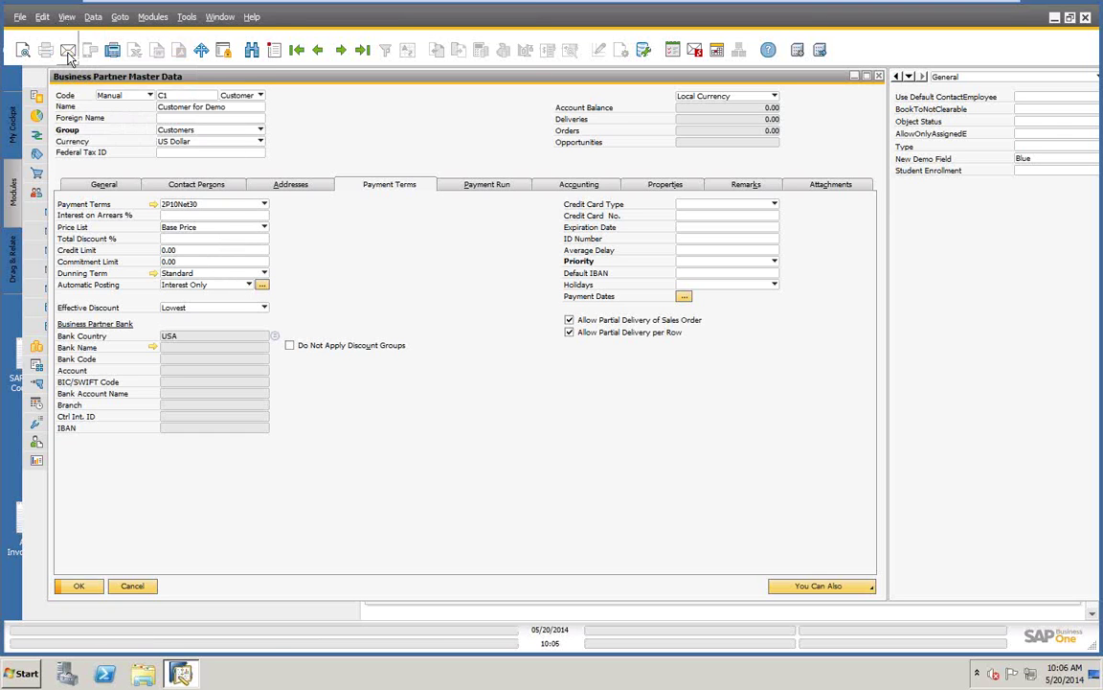
mouse_move(192, 114)
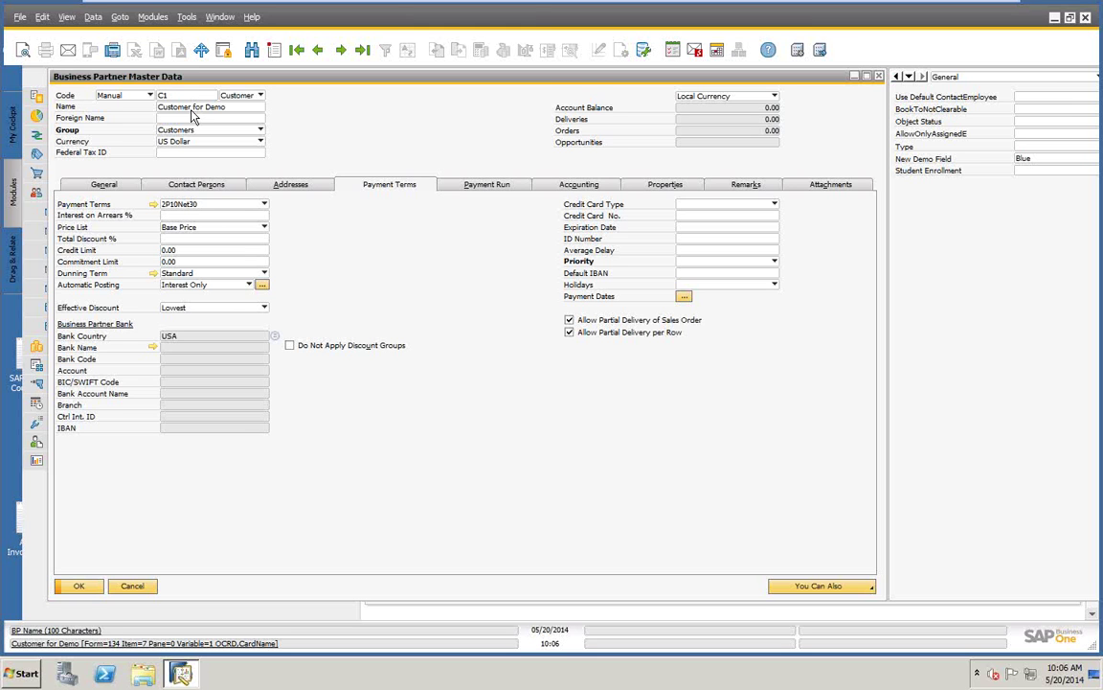
Step: Open the Query Generator, load the OCRD table and look through its fields
left_click(186, 17)
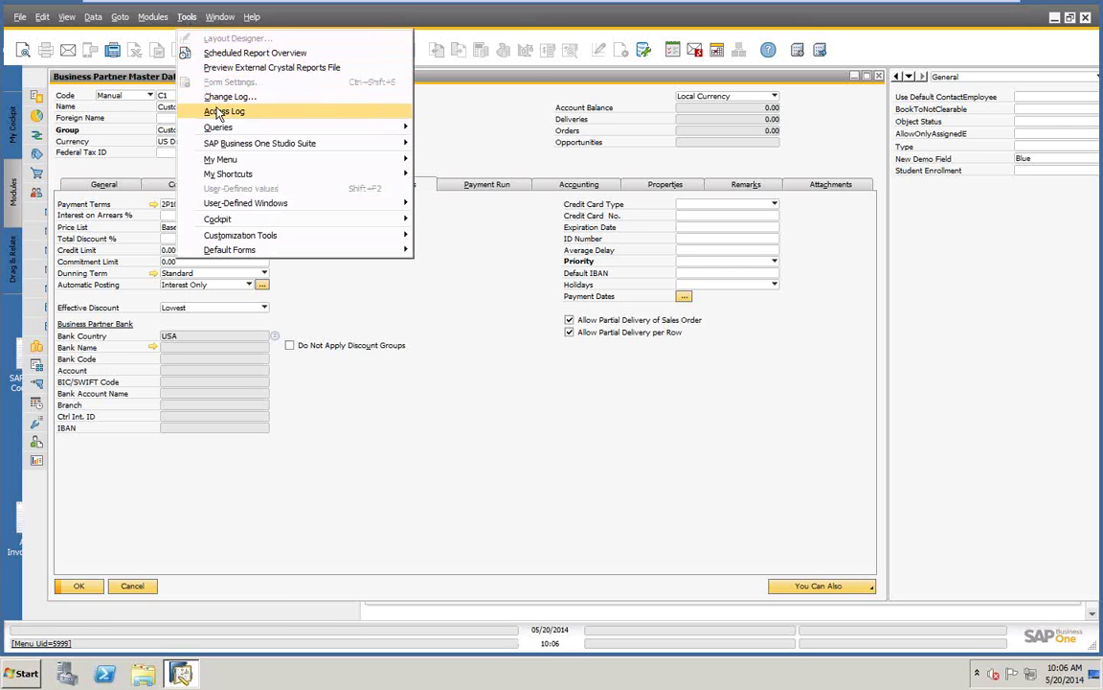
mouse_move(287, 127)
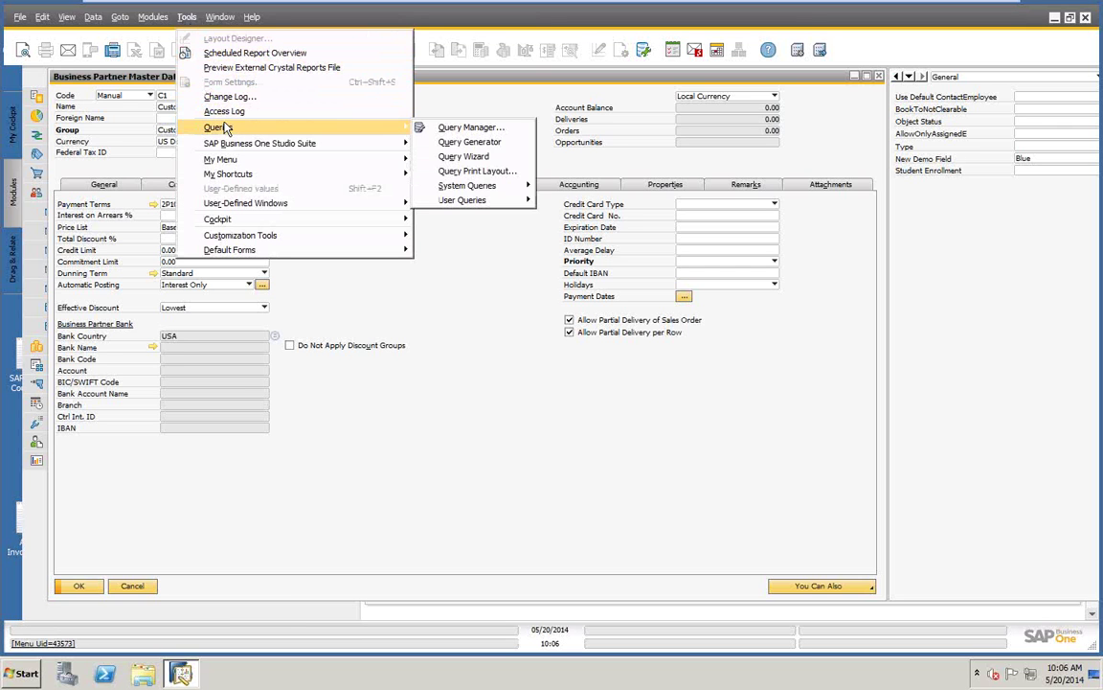
left_click(495, 144)
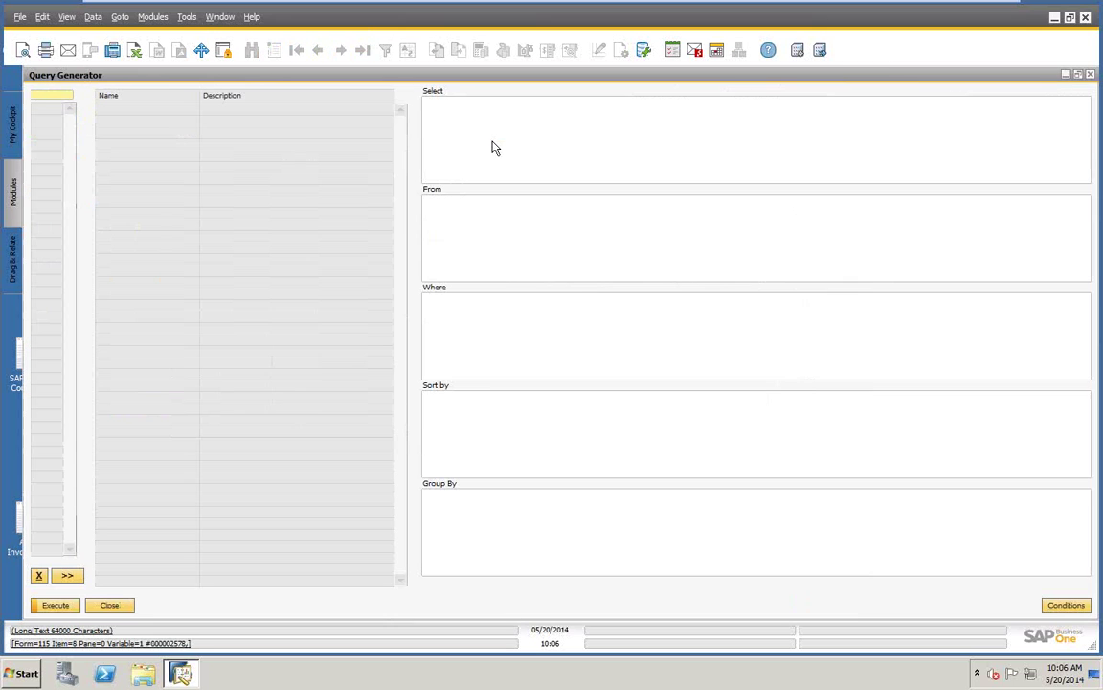
type("ocrd")
key("Tab")
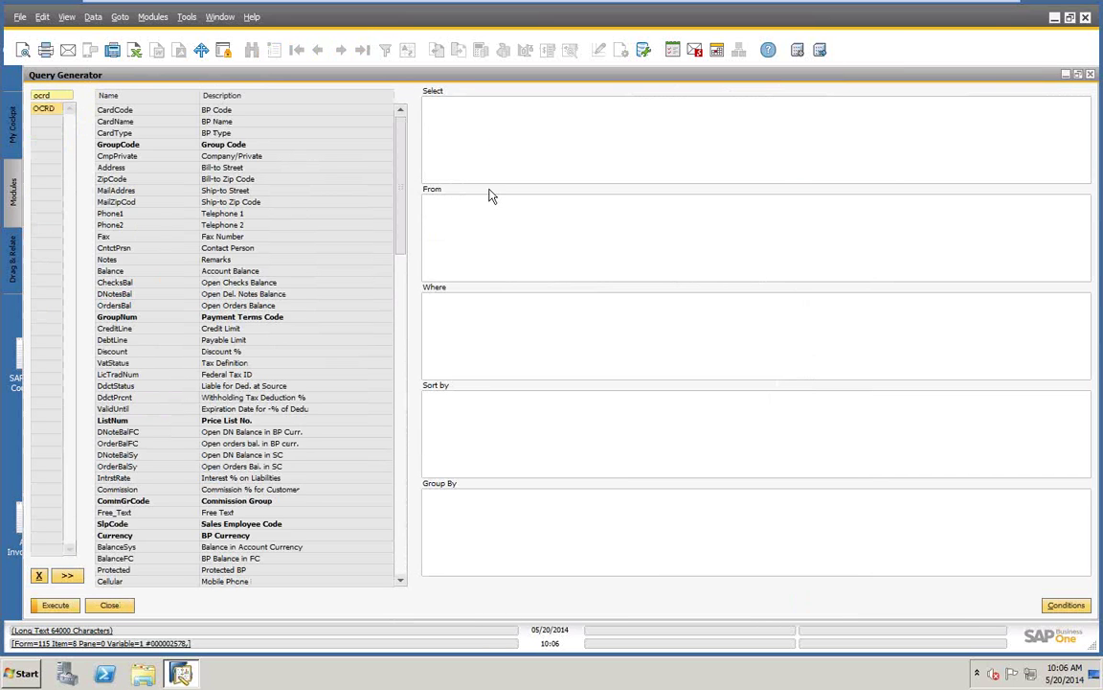
double_click(45, 108)
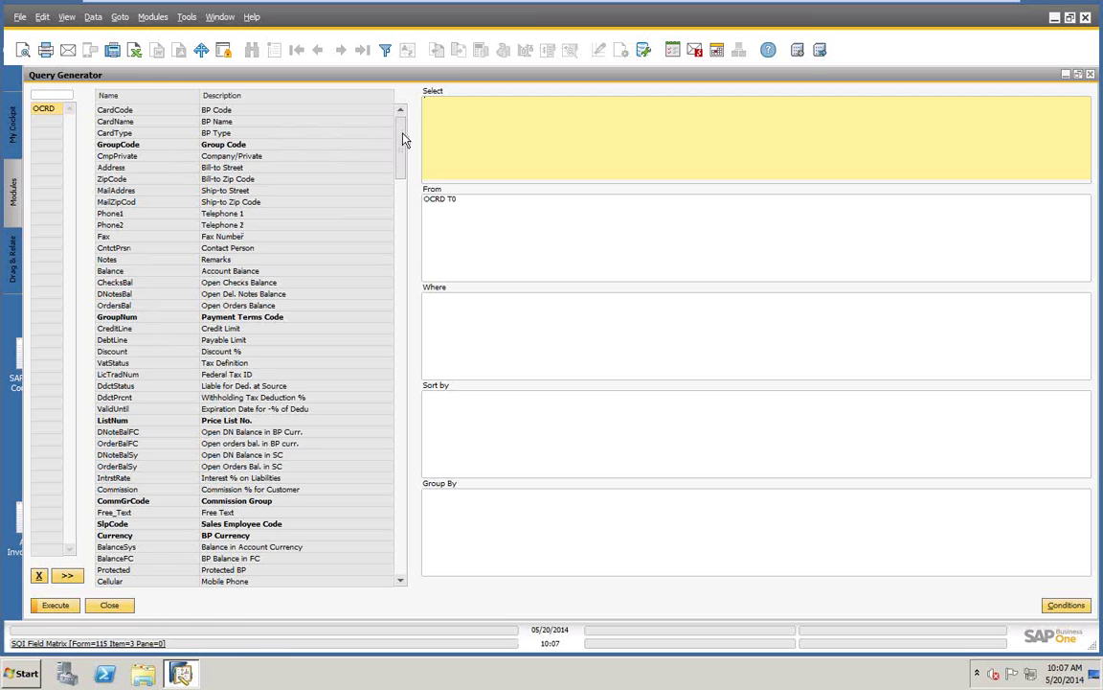
left_click_drag(405, 146, 410, 300)
scroll(368, 303, "down", 12)
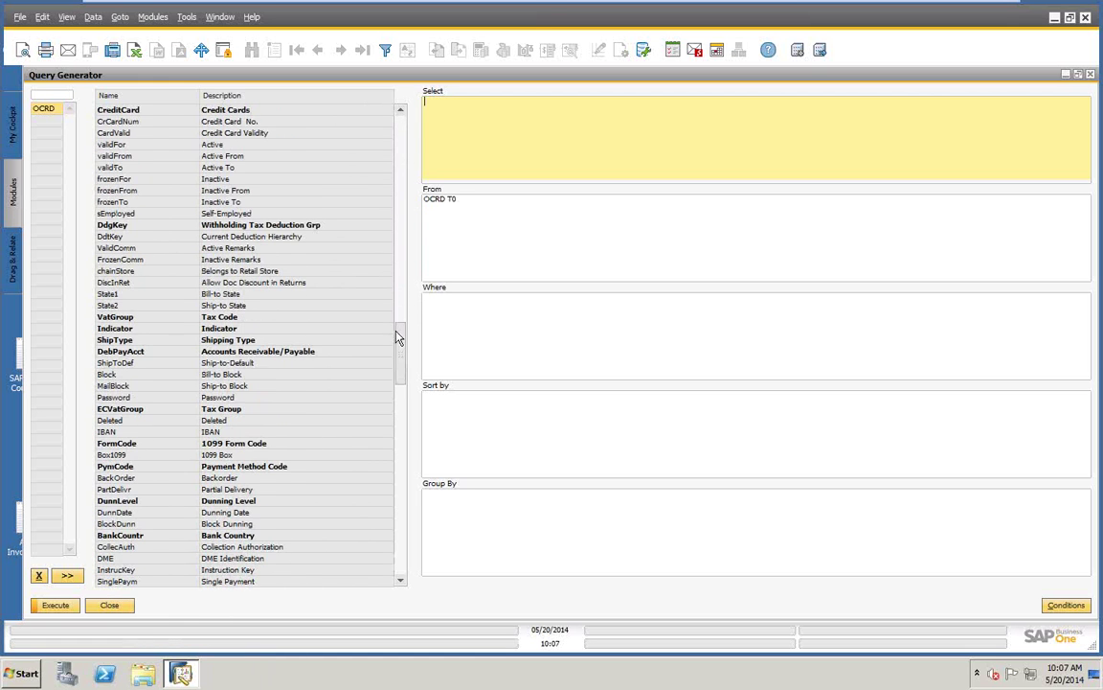
Step: Run the query on all OCRD columns, look across the results, and close the query and business partner windows
left_click(44, 606)
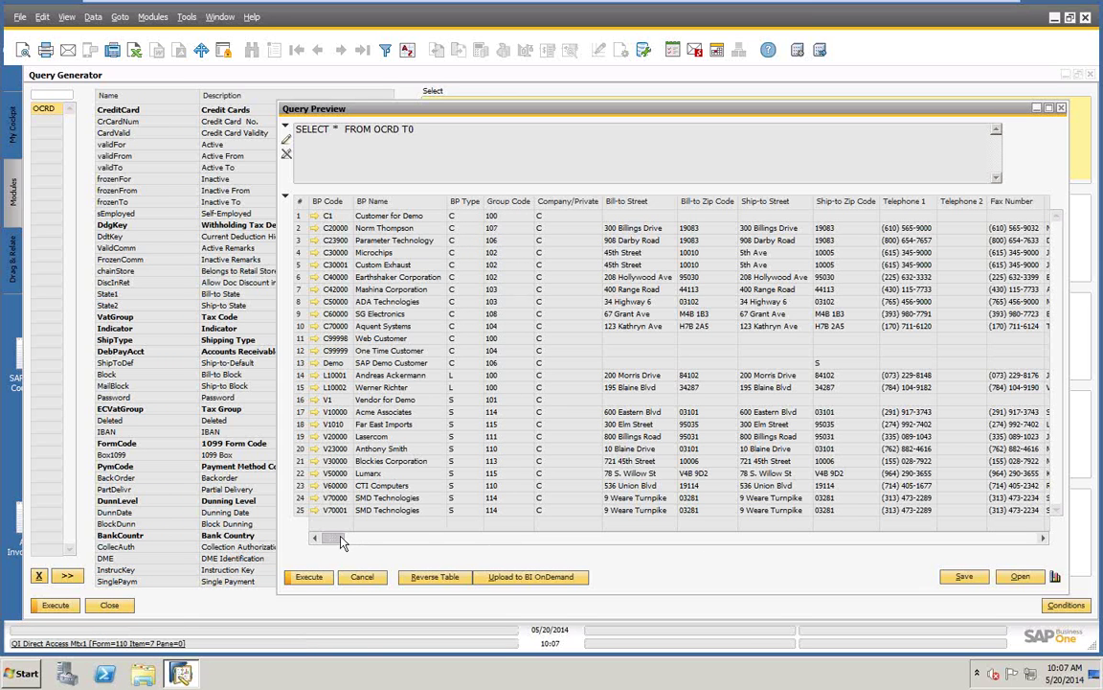
left_click_drag(343, 537, 777, 518)
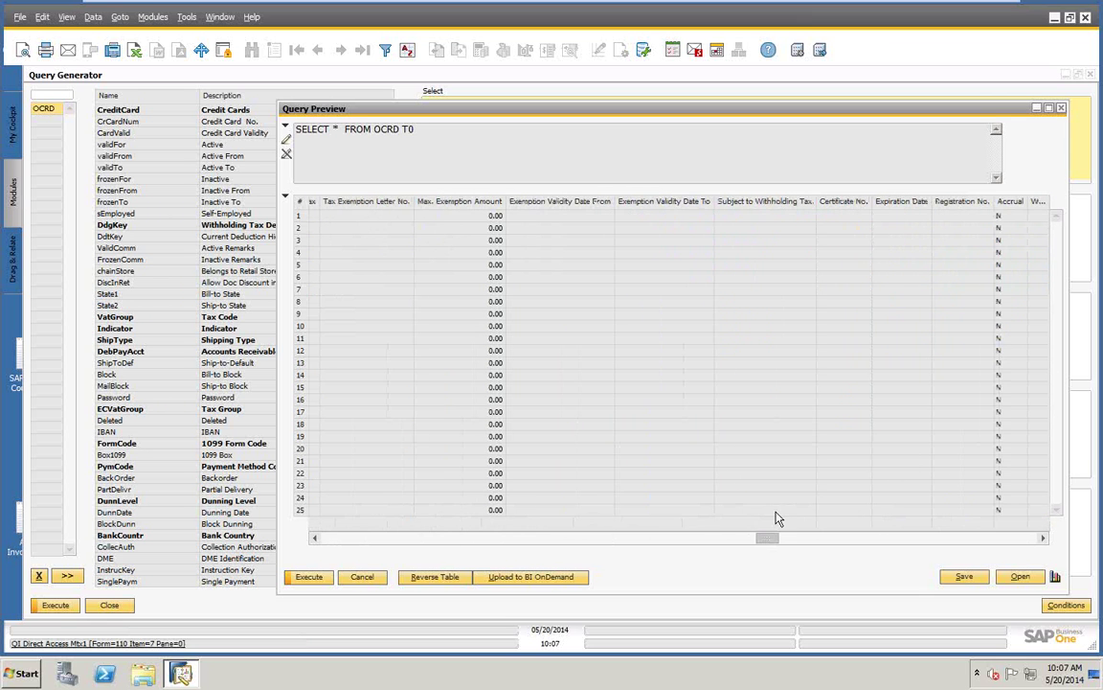
left_click(362, 577)
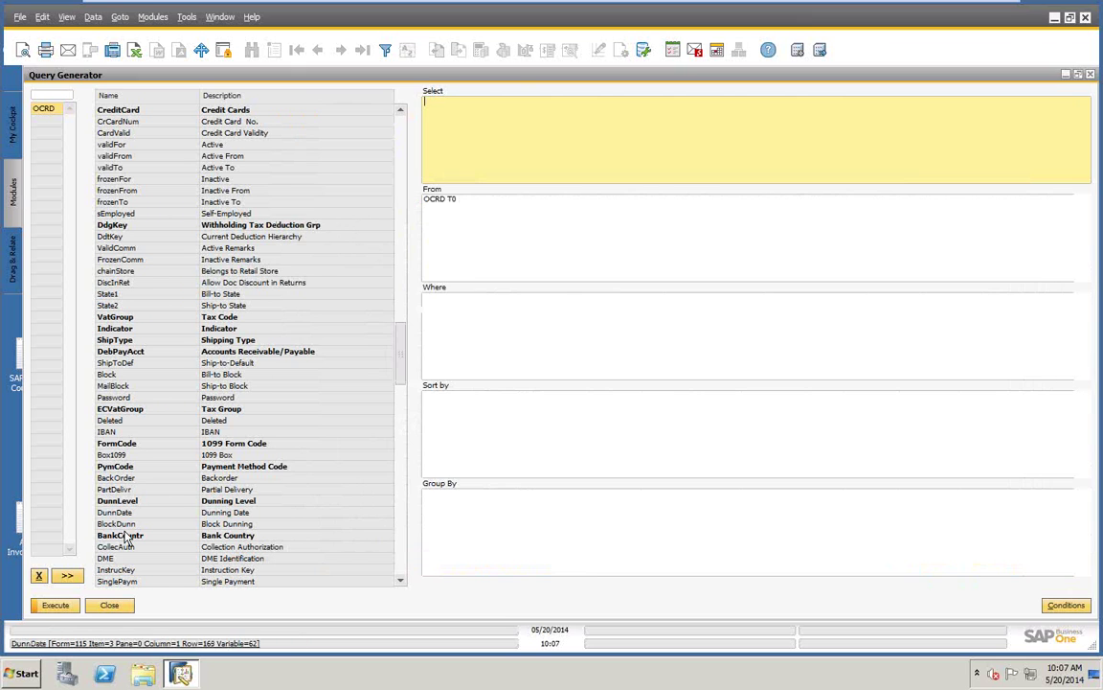
left_click(109, 604)
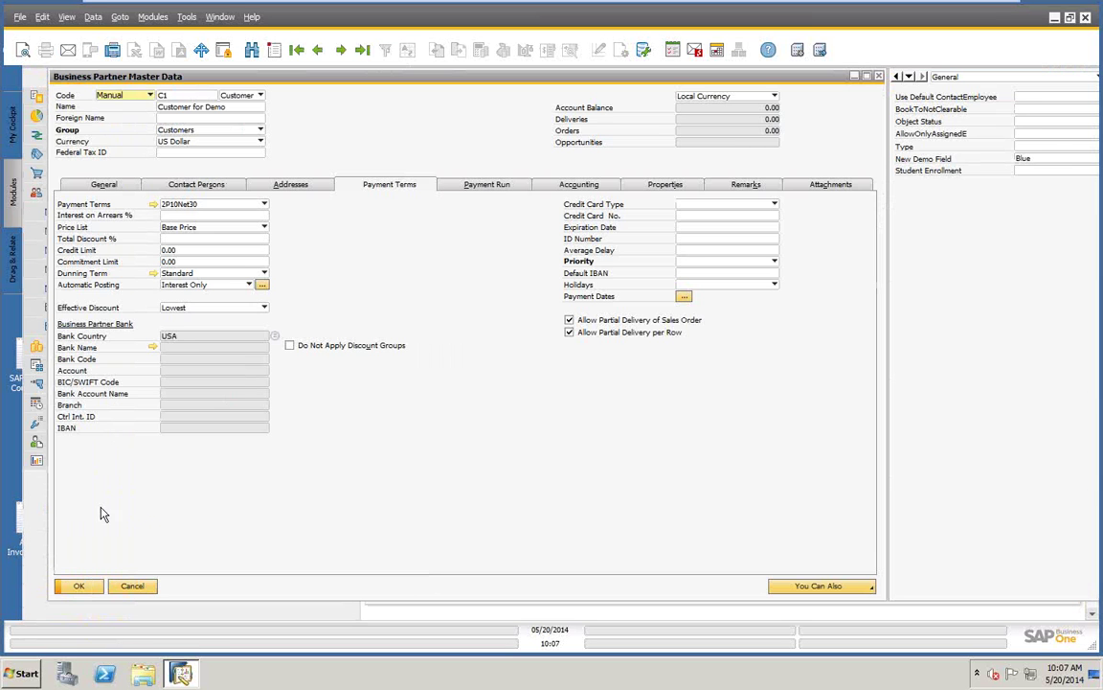
left_click(131, 582)
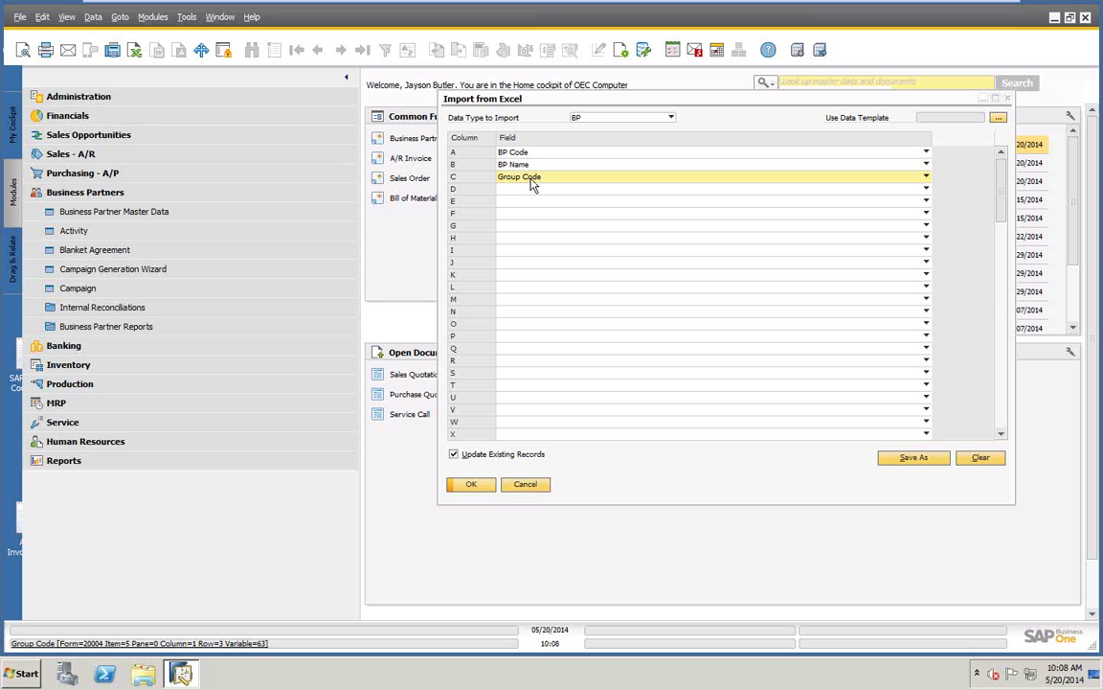
Step: Look up the Demo customer in Business Partner Master Data, check its group and close the record
left_click(454, 454)
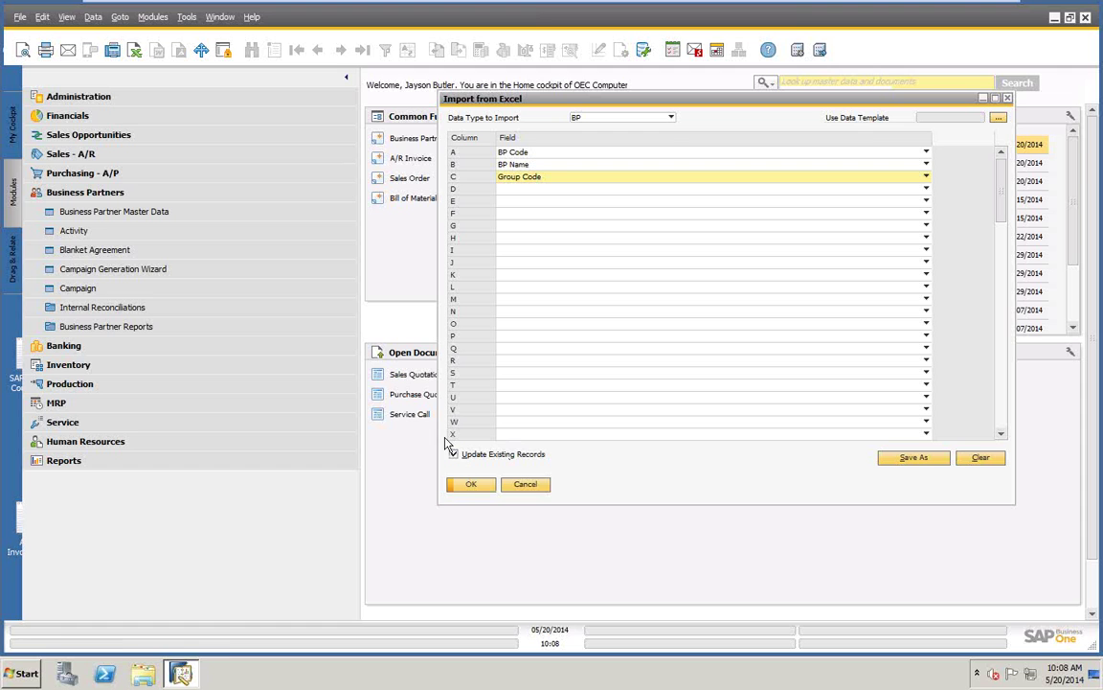
left_click(134, 211)
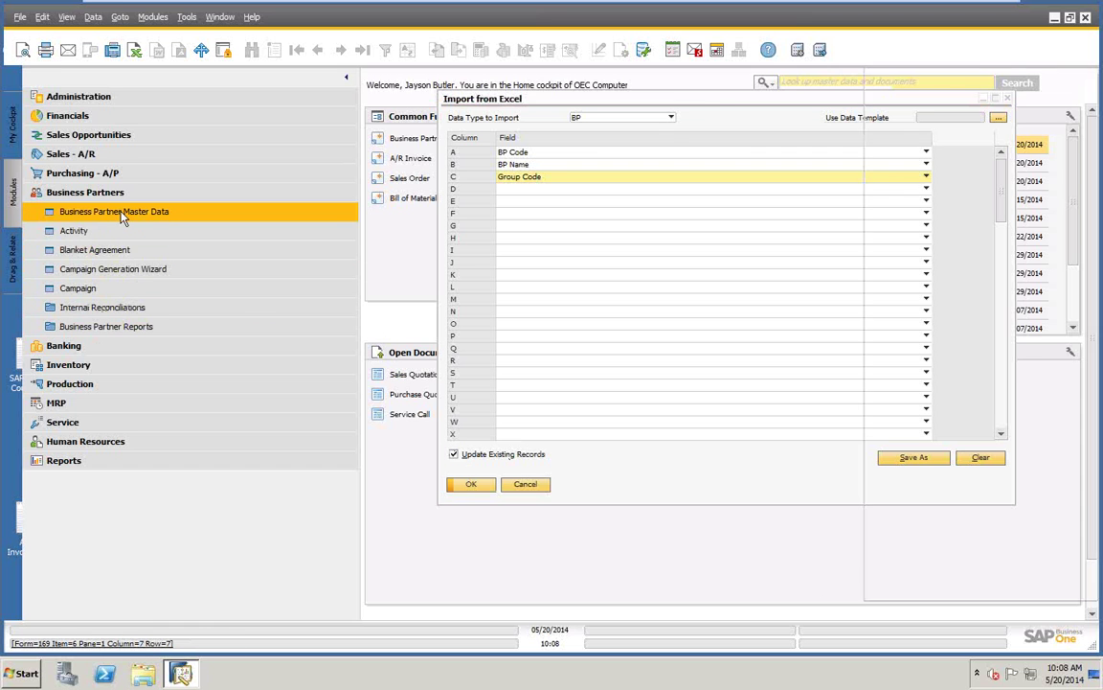
type("c")
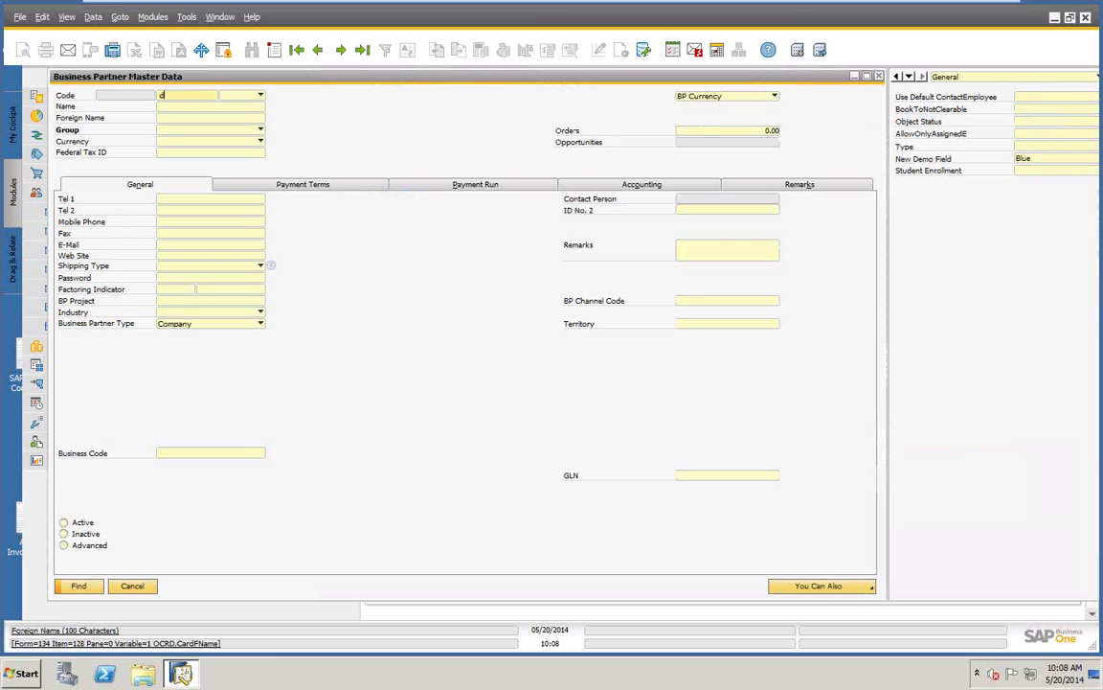
key("Return")
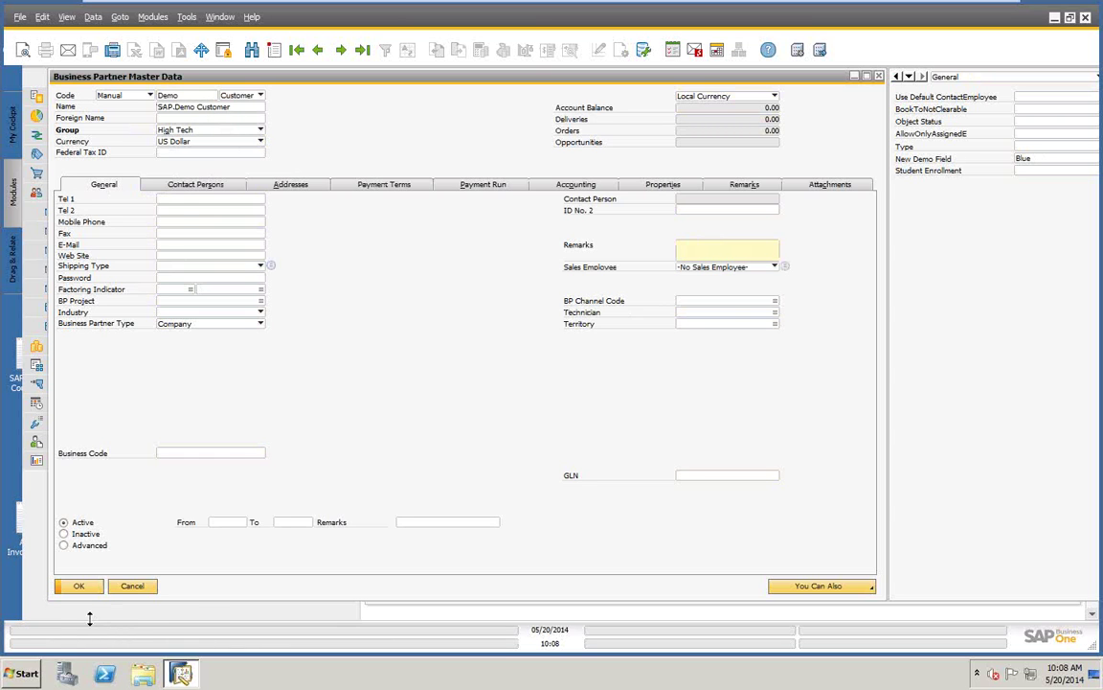
left_click(79, 586)
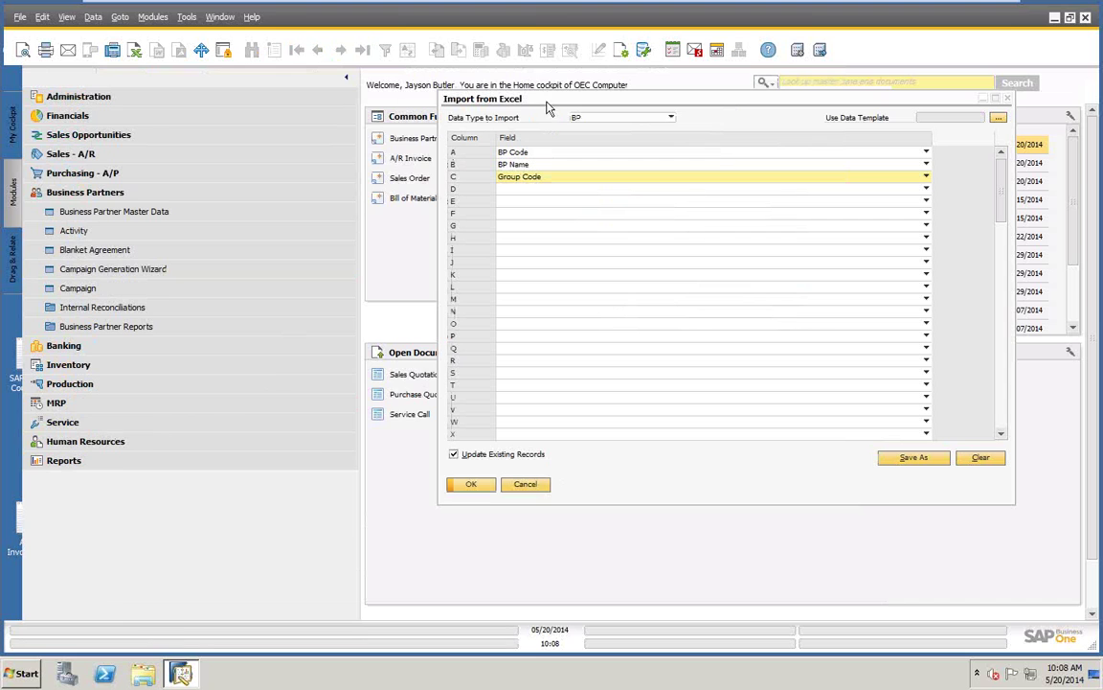
Step: Minimise SAP Business One, open Demo Import BP.txt from the desktop and place the cursor before the group code
left_click(1055, 18)
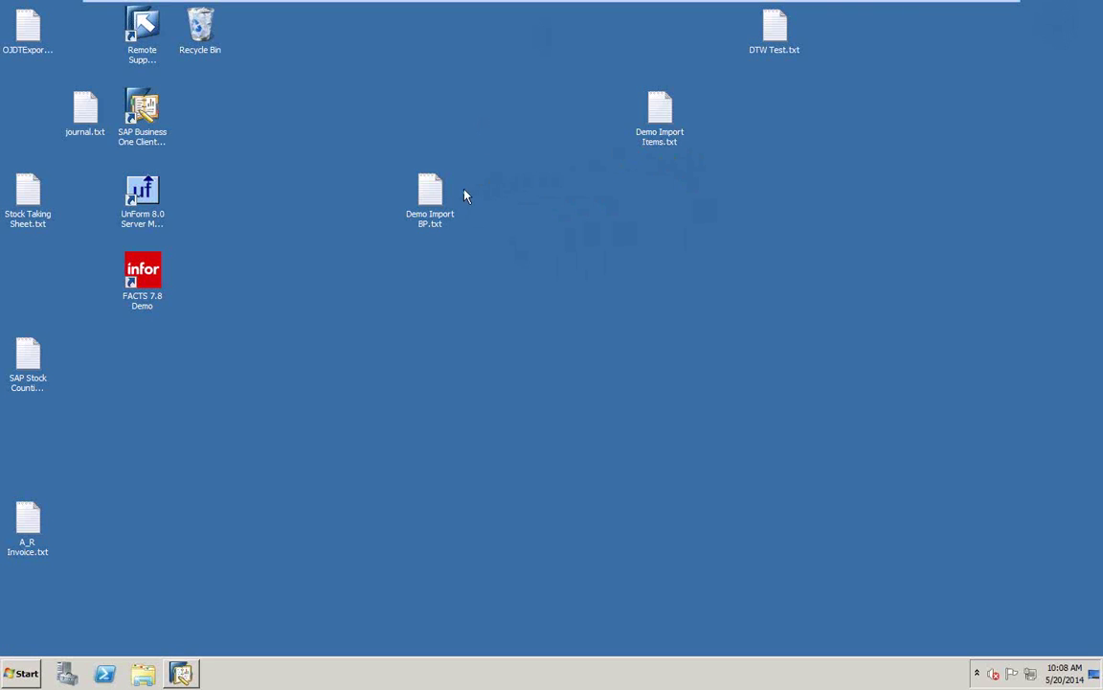
double_click(431, 196)
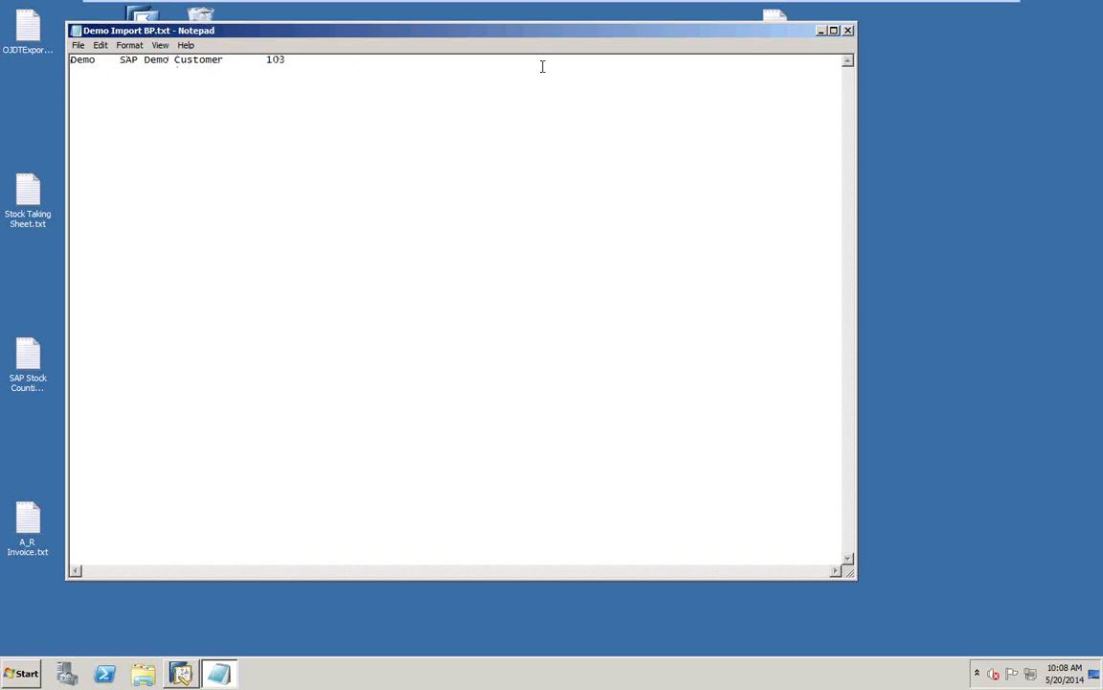
left_click(847, 31)
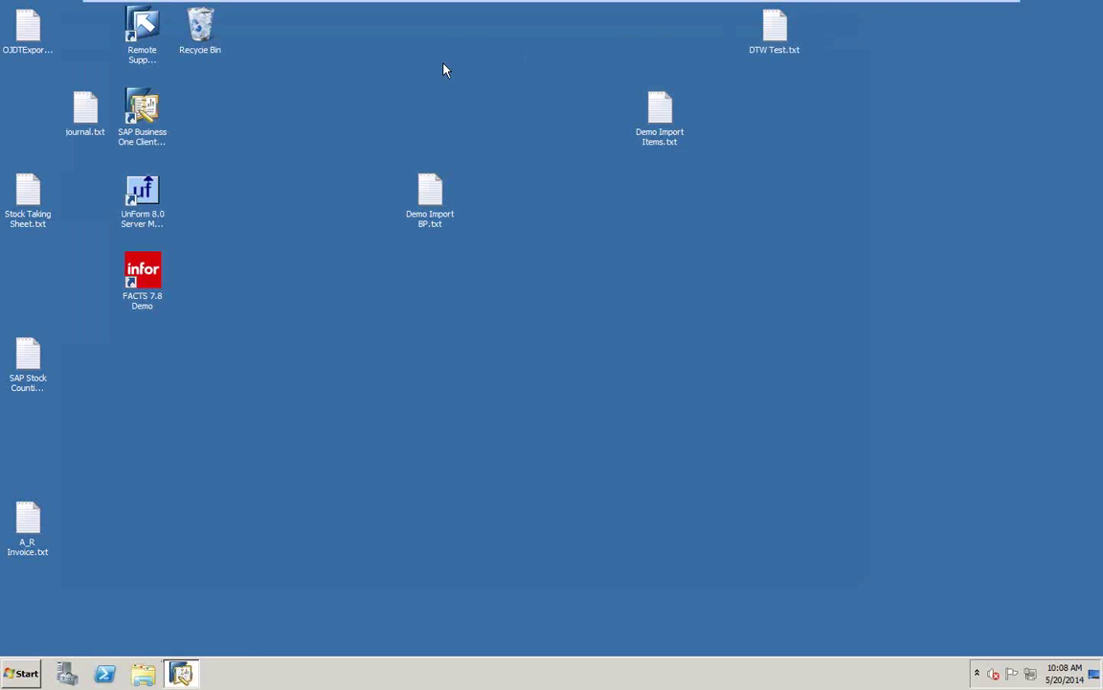
double_click(432, 204)
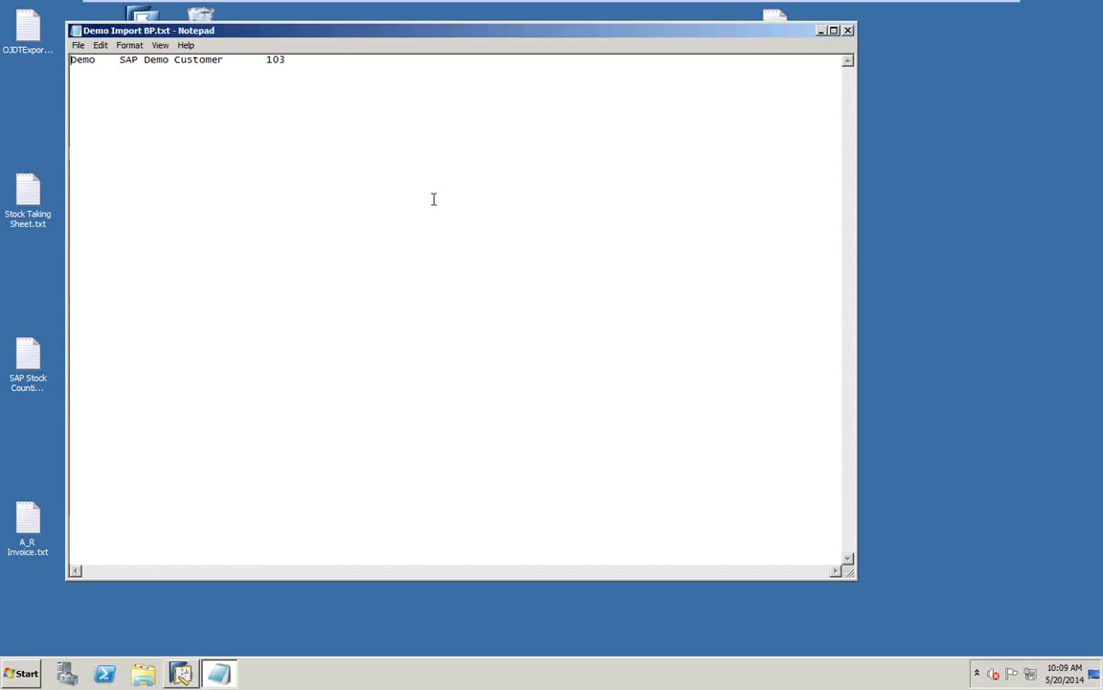
left_click(270, 60)
Step: Switch back to SAP Business One and examine the available business partner groups on the first record, leaving its group unchanged
left_click(182, 676)
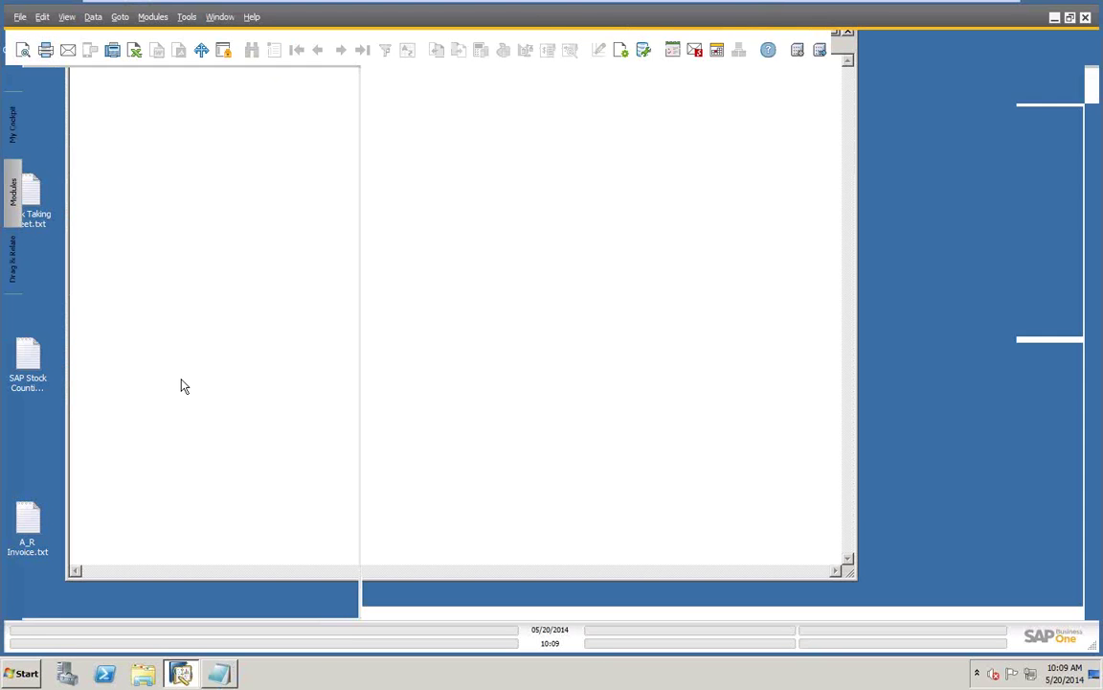
left_click(144, 210)
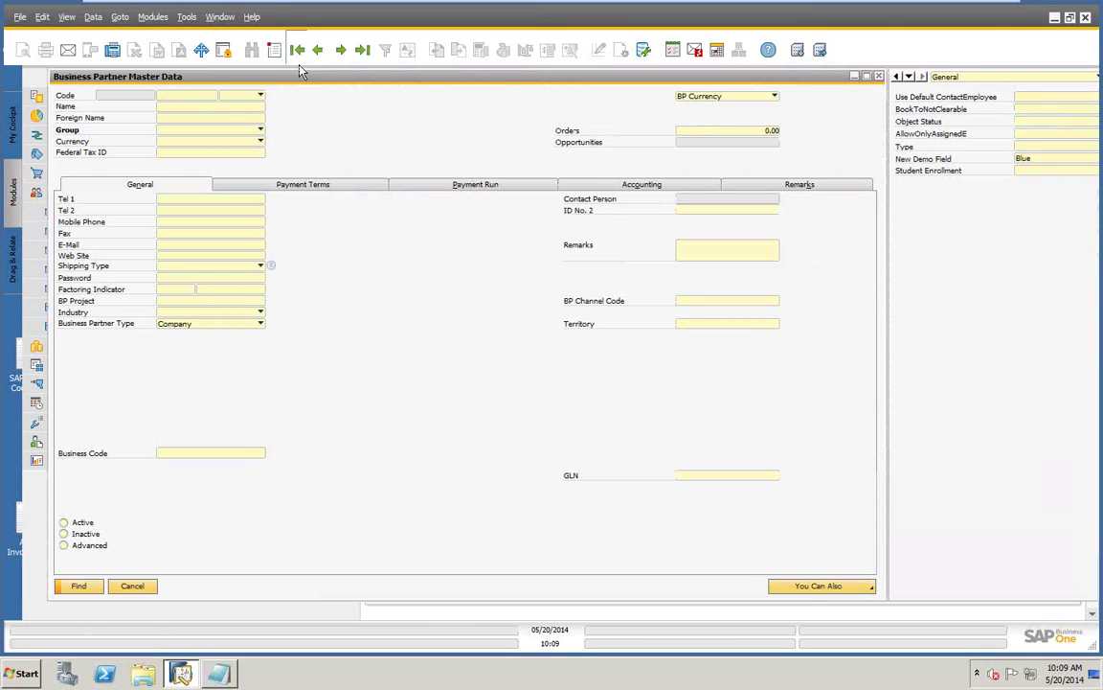
left_click(259, 131)
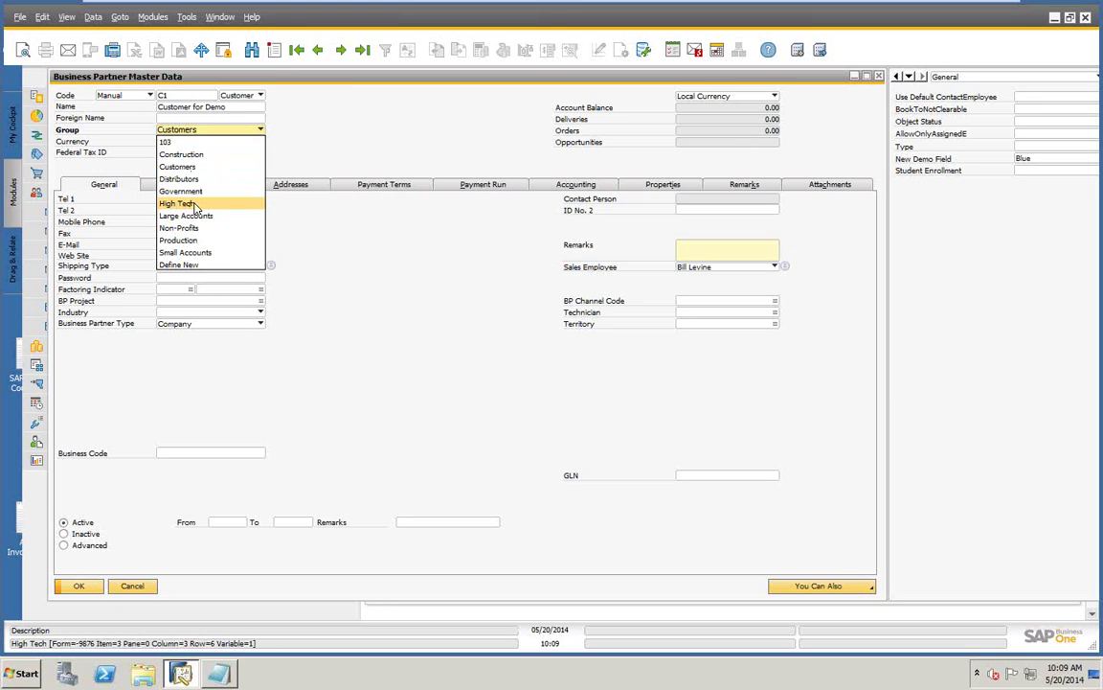
left_click(136, 594)
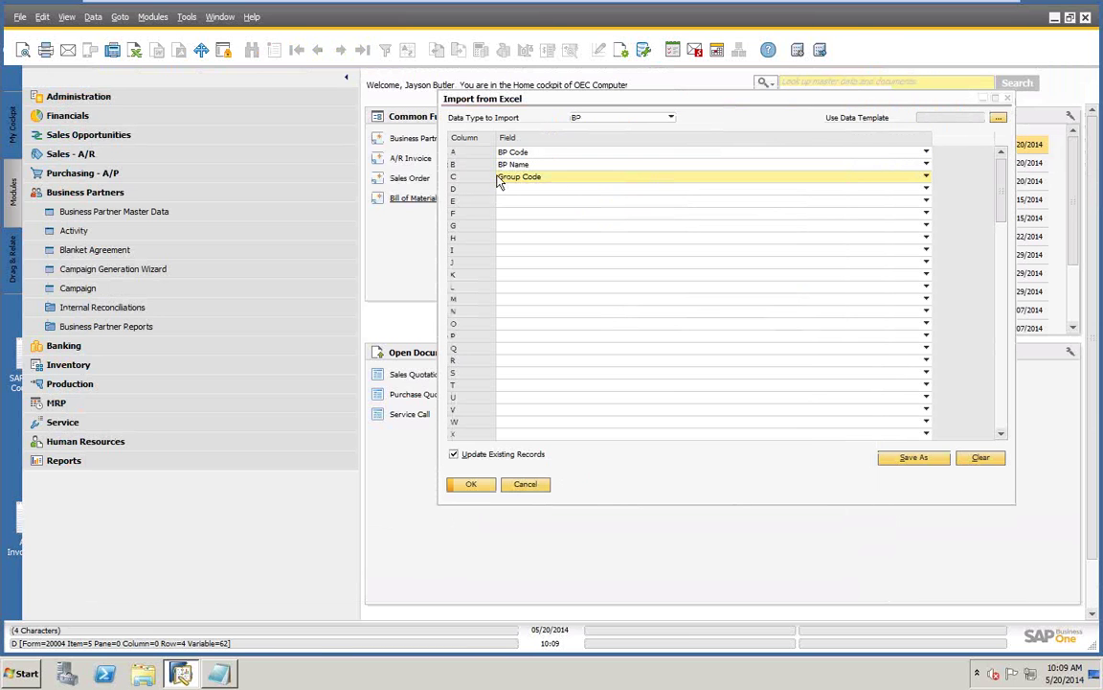
Step: Replace the group code in Demo Import BP.txt with High Tech, then save and close the file
left_click(213, 613)
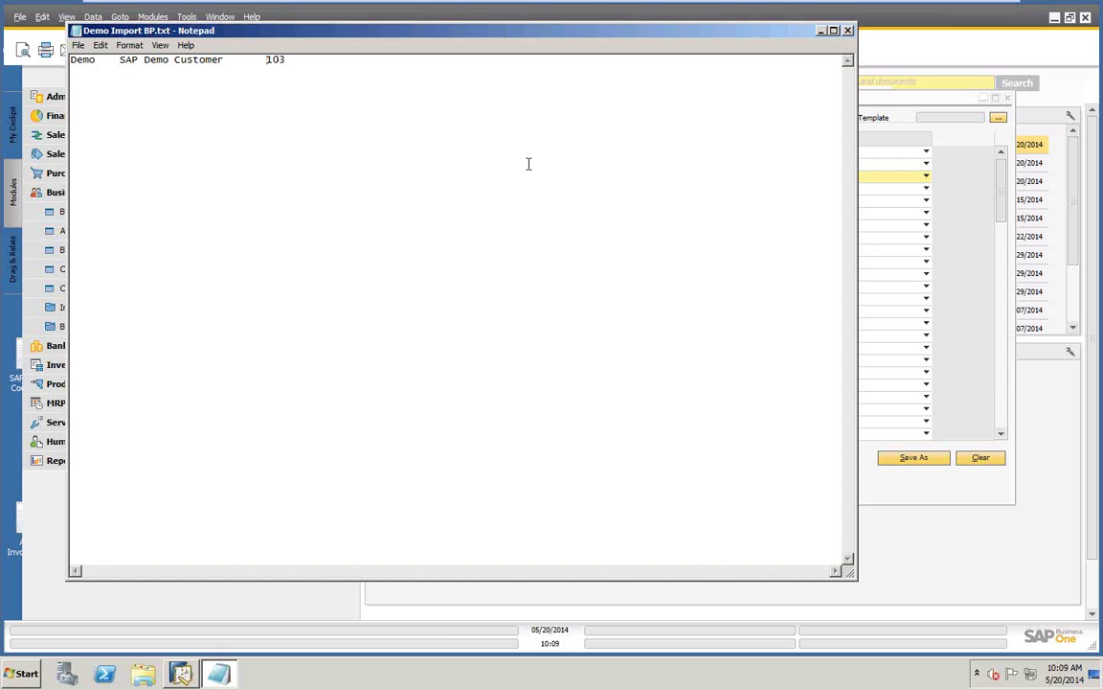
type("High Tech")
key("Delete")
key("Delete")
left_click(78, 45)
left_click(91, 88)
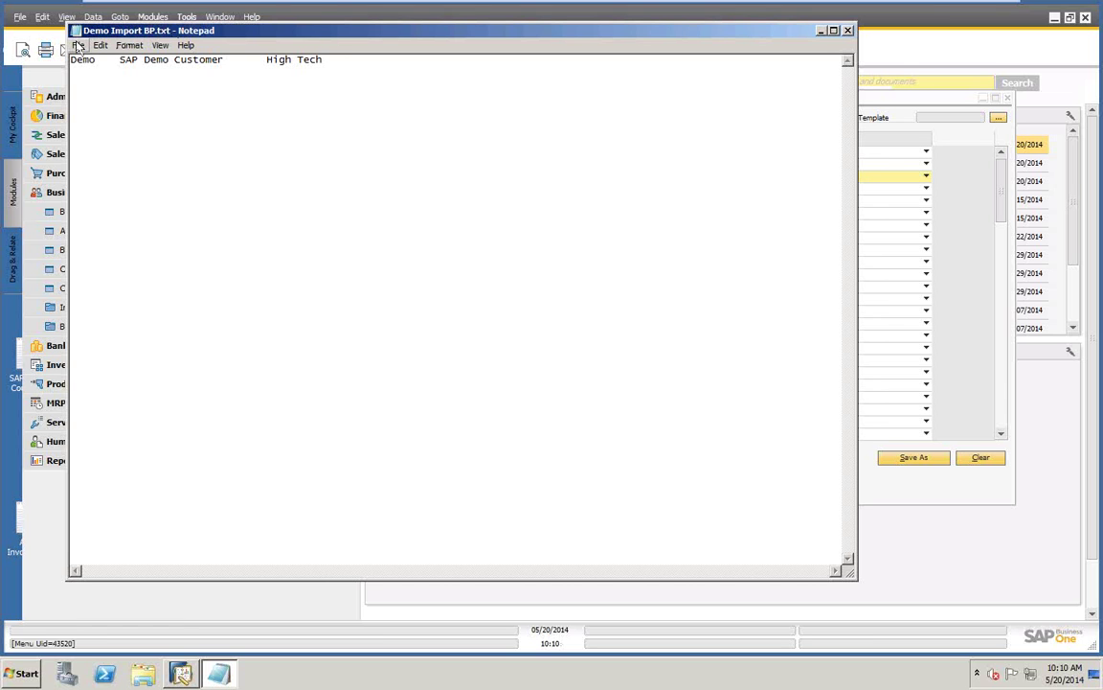
left_click(77, 45)
left_click(96, 86)
left_click(848, 29)
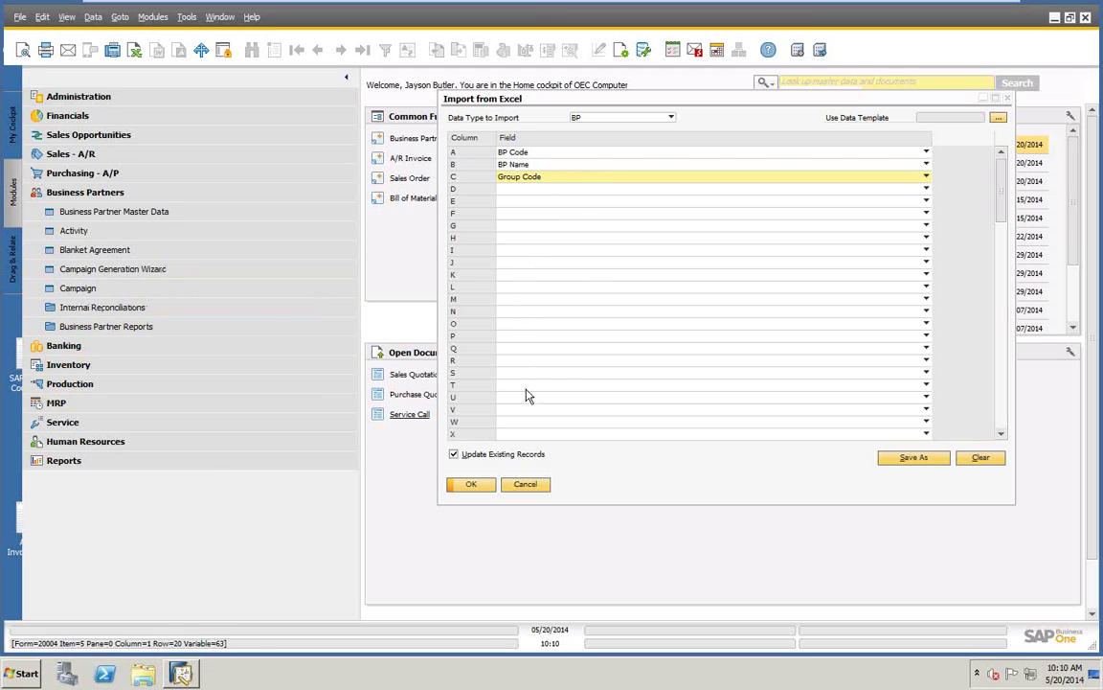
Step: Turn off updating of existing records, try to import Demo Import BP.txt from the desktop and dismiss the import results
left_click(456, 465)
left_click(455, 457)
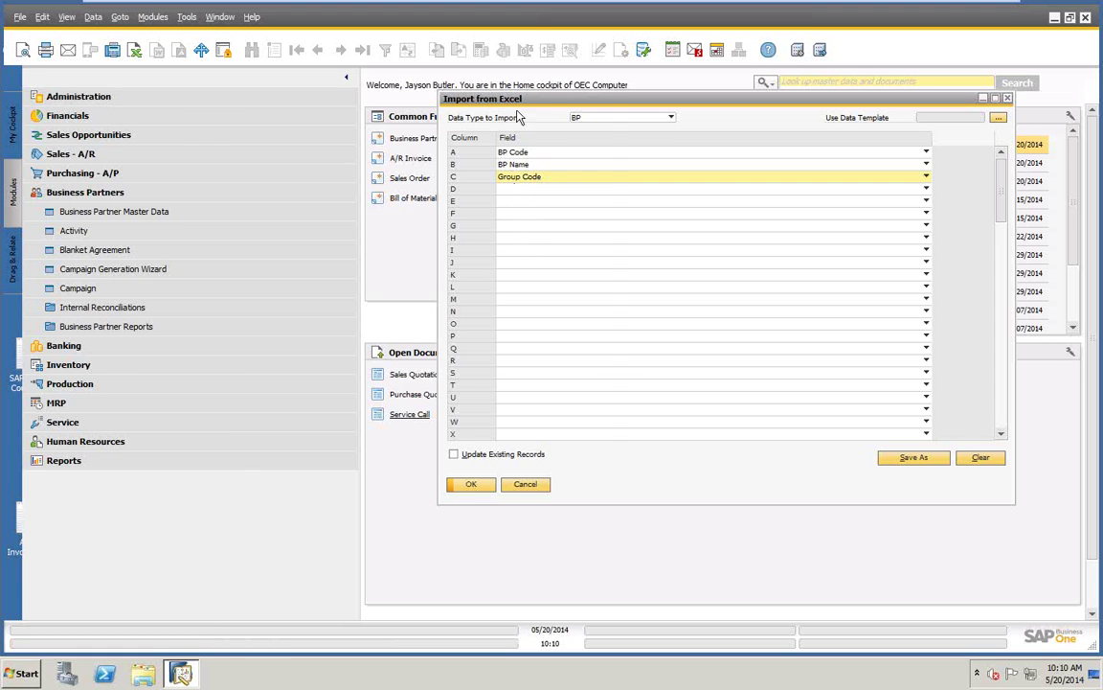
left_click(471, 486)
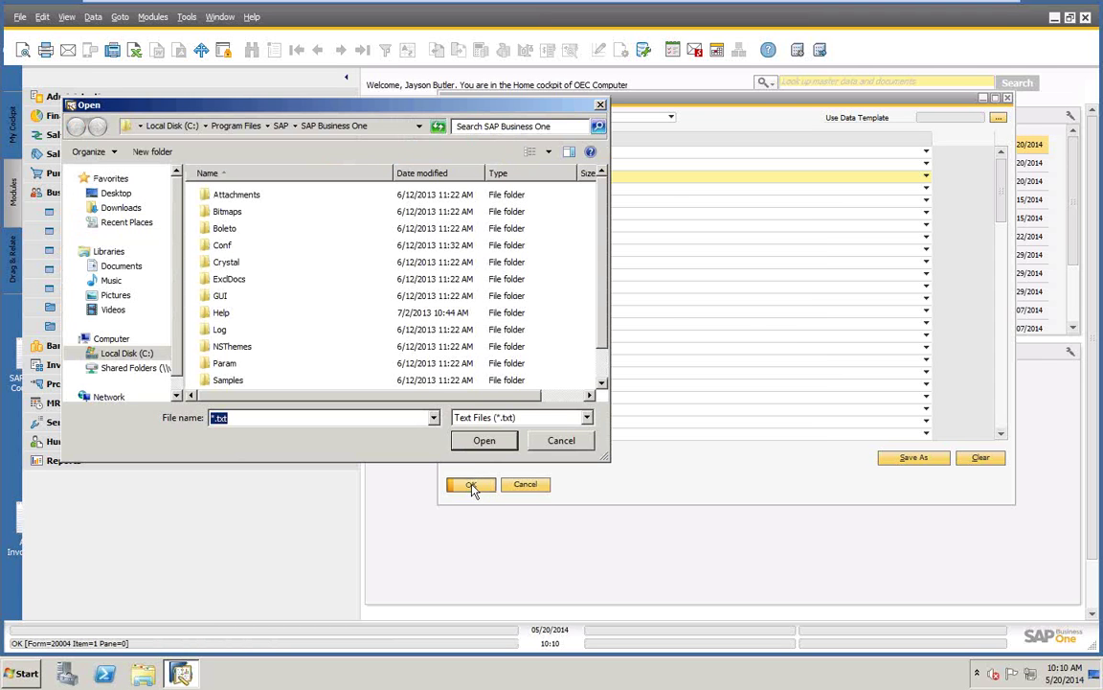
left_click(117, 194)
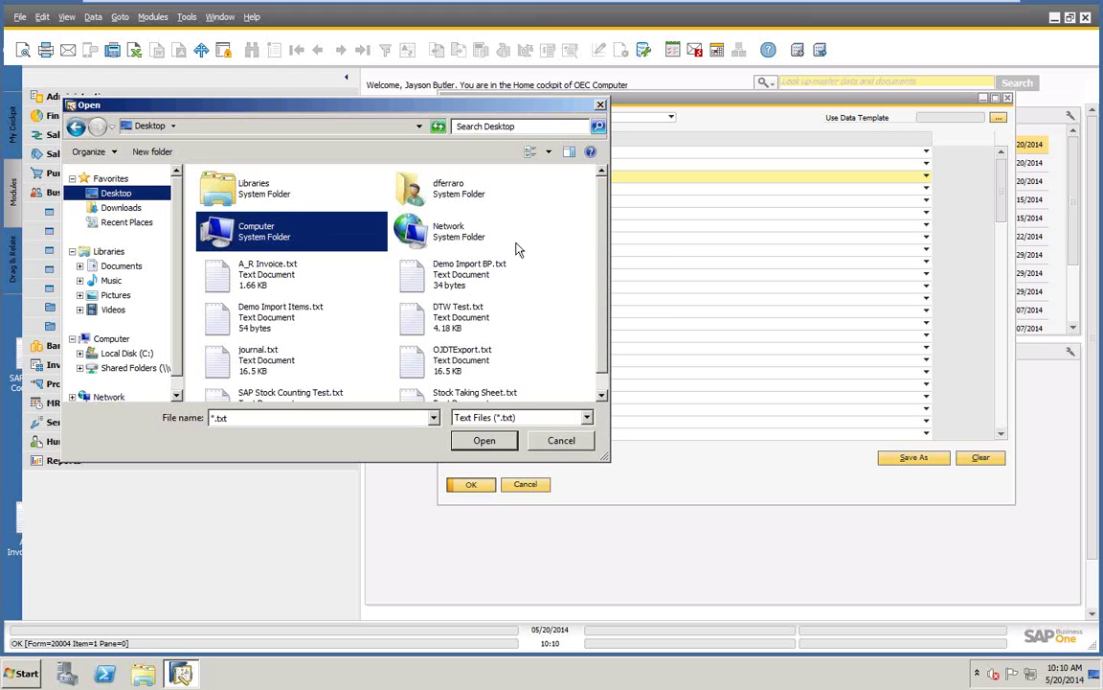
left_click(417, 278)
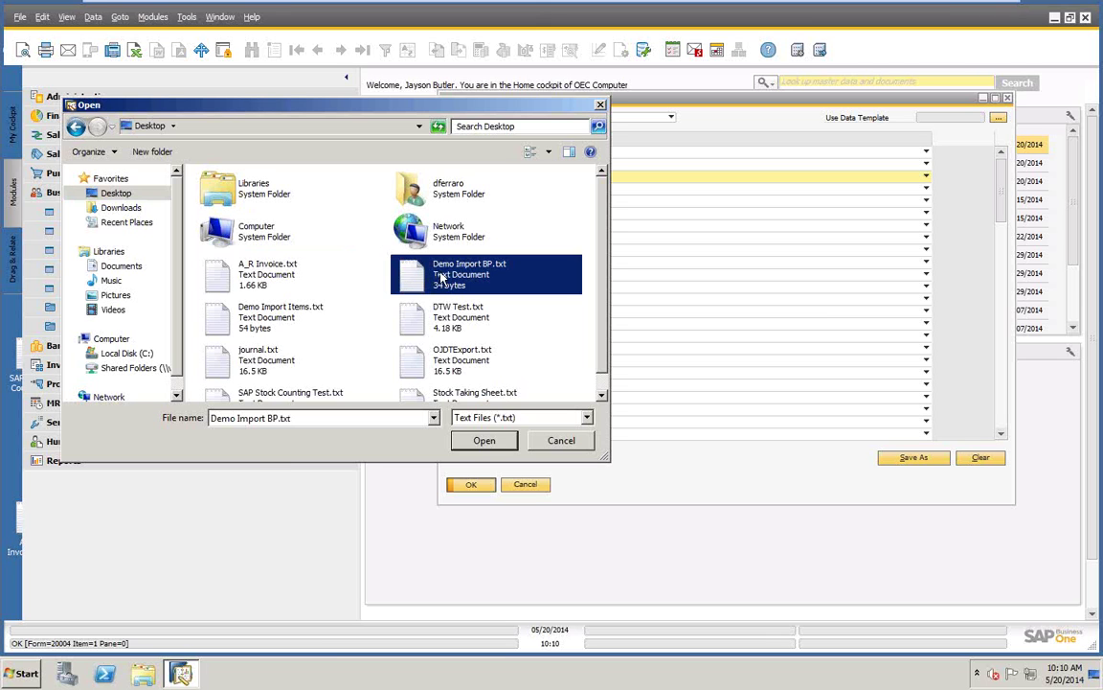
left_click(484, 440)
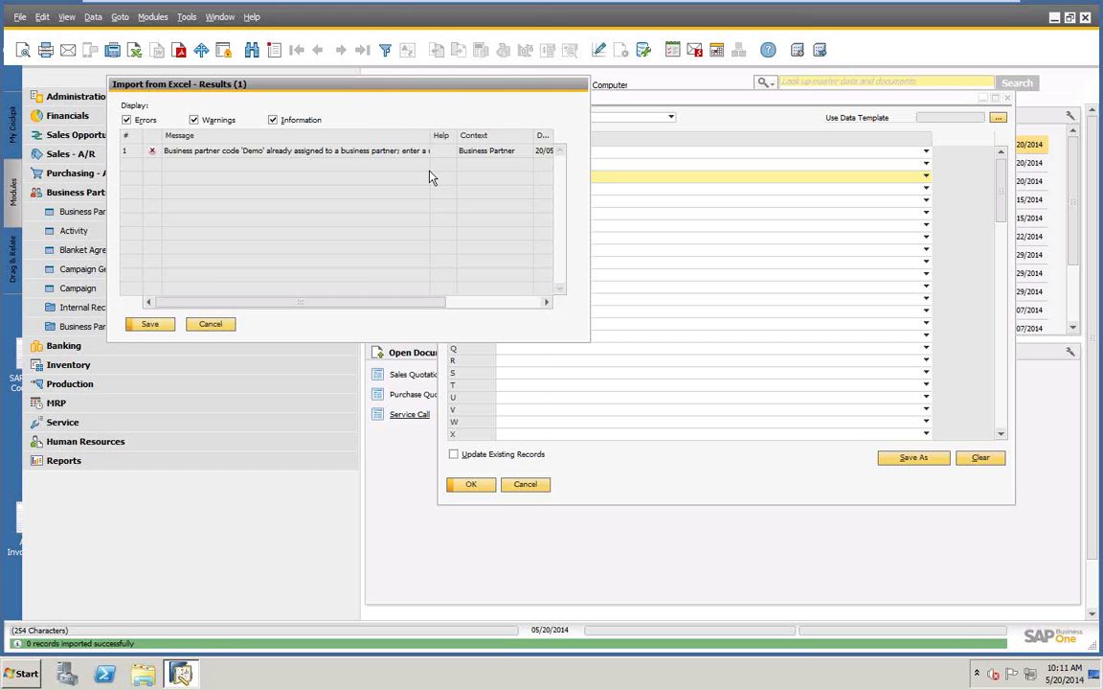
left_click(216, 325)
Step: Find the Demo customer in Business Partner Master Data, remove it permanently and close the form
left_click(66, 211)
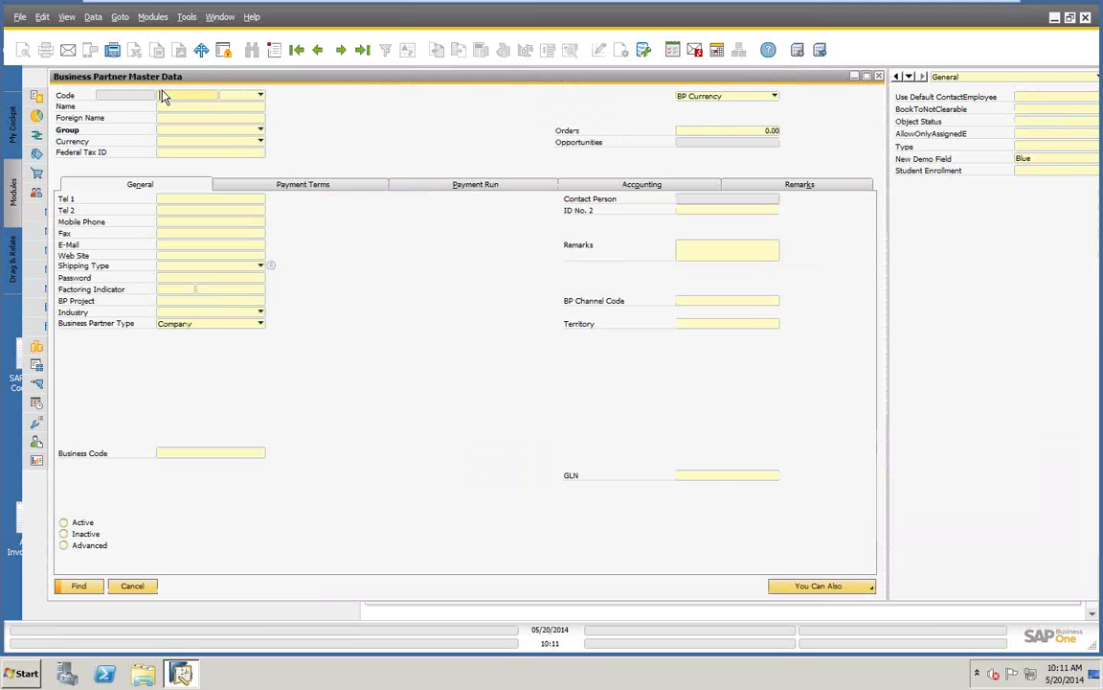
key("Return")
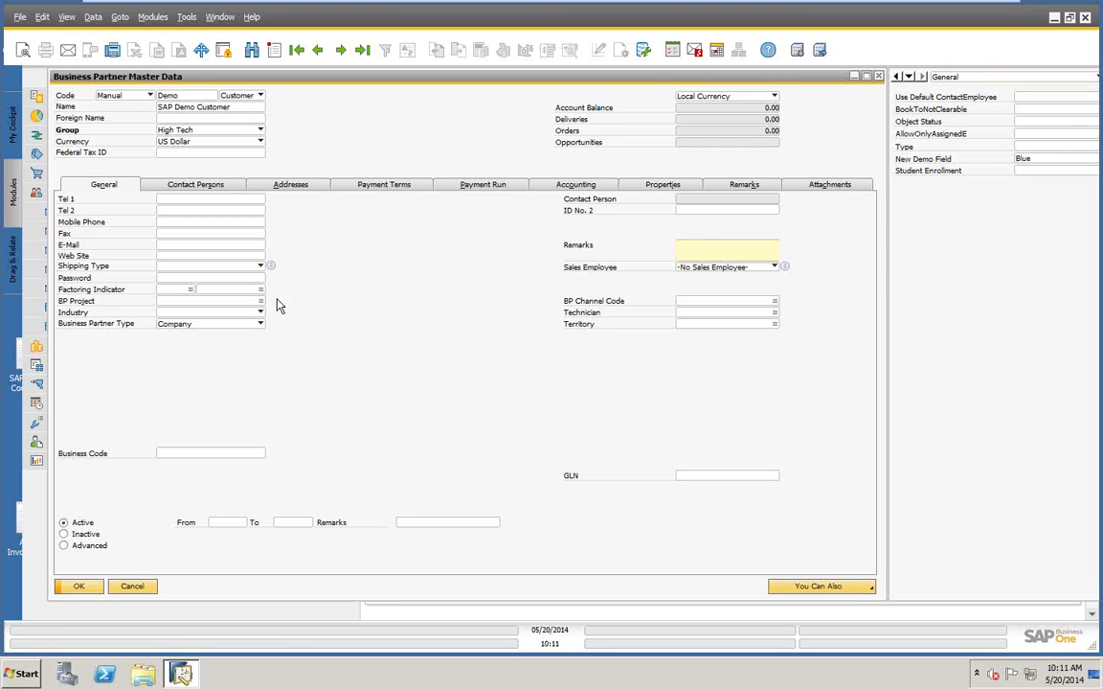
left_click(93, 18)
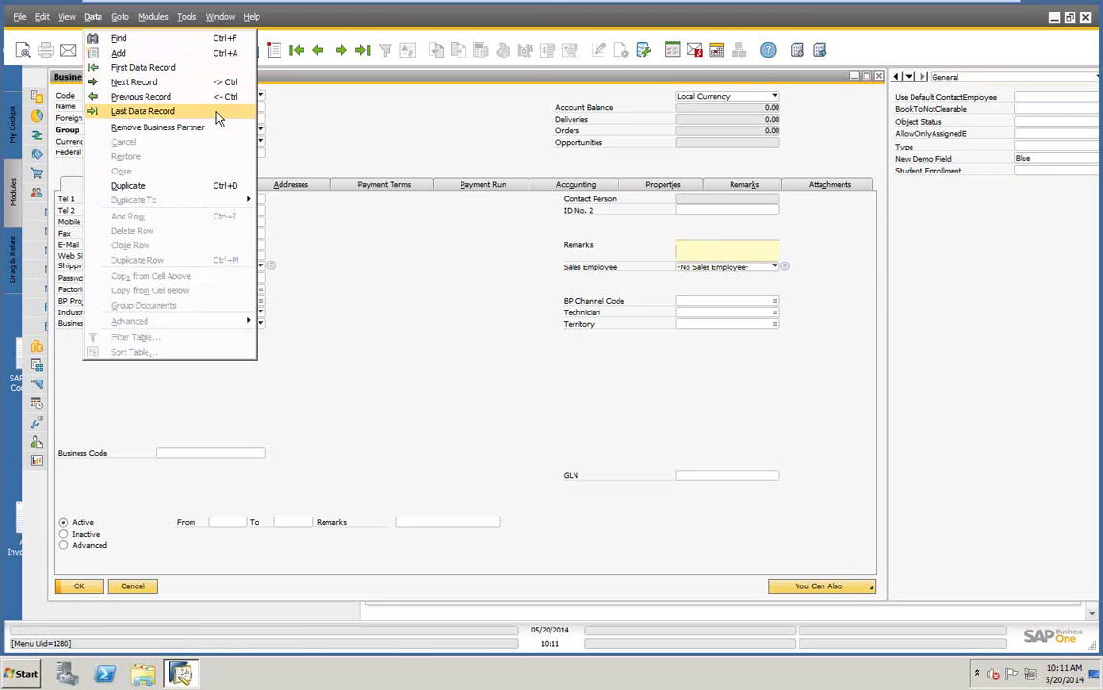
left_click(120, 126)
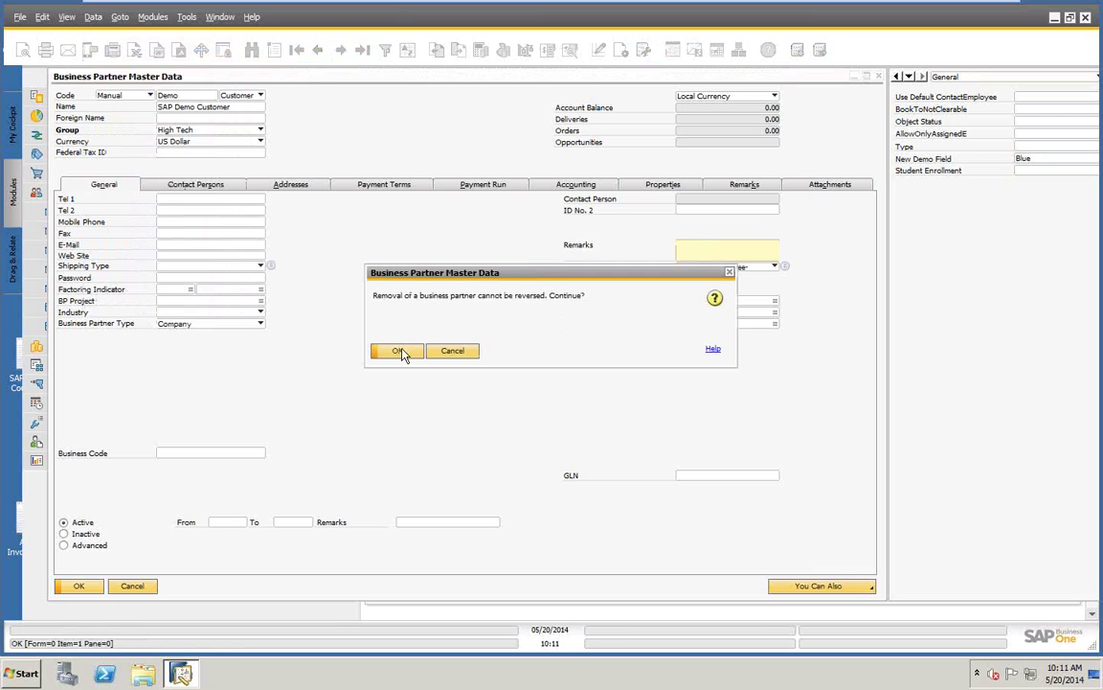
left_click(372, 352)
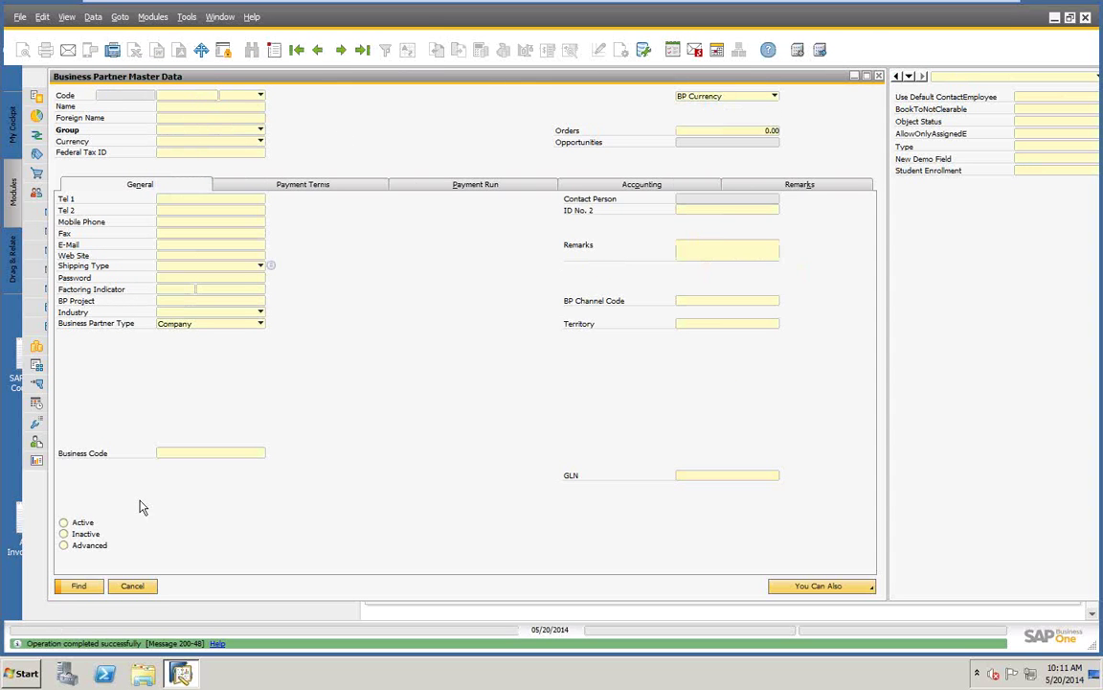
left_click(132, 585)
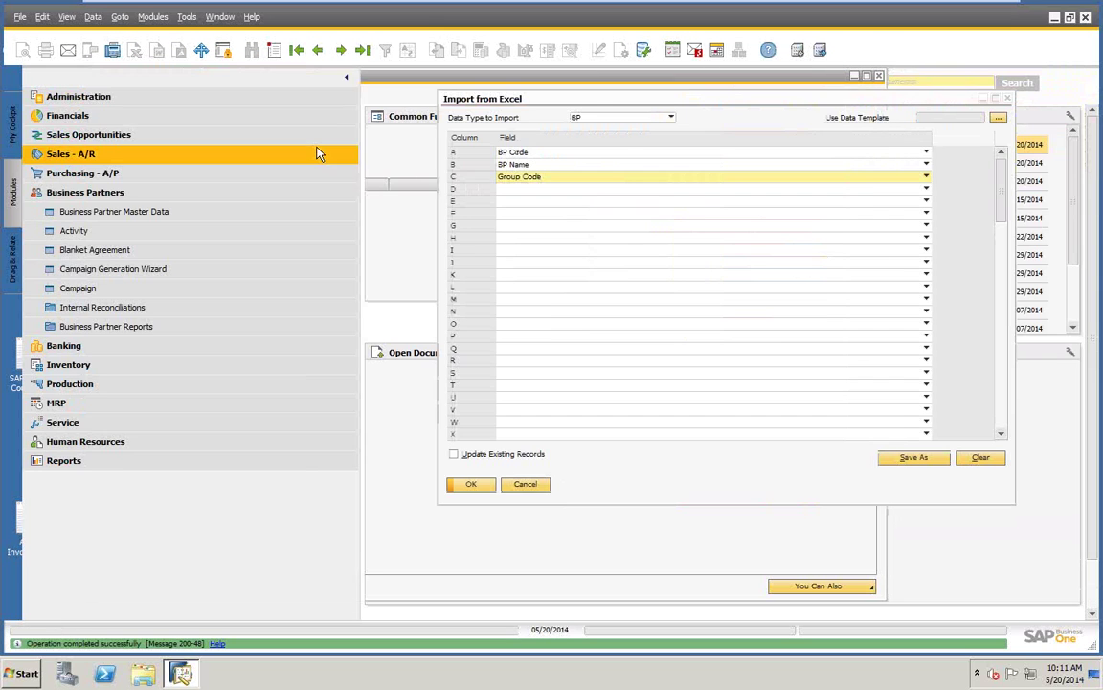
Step: Import Demo Import BP.txt from the desktop again with updating of existing records off
left_click(470, 484)
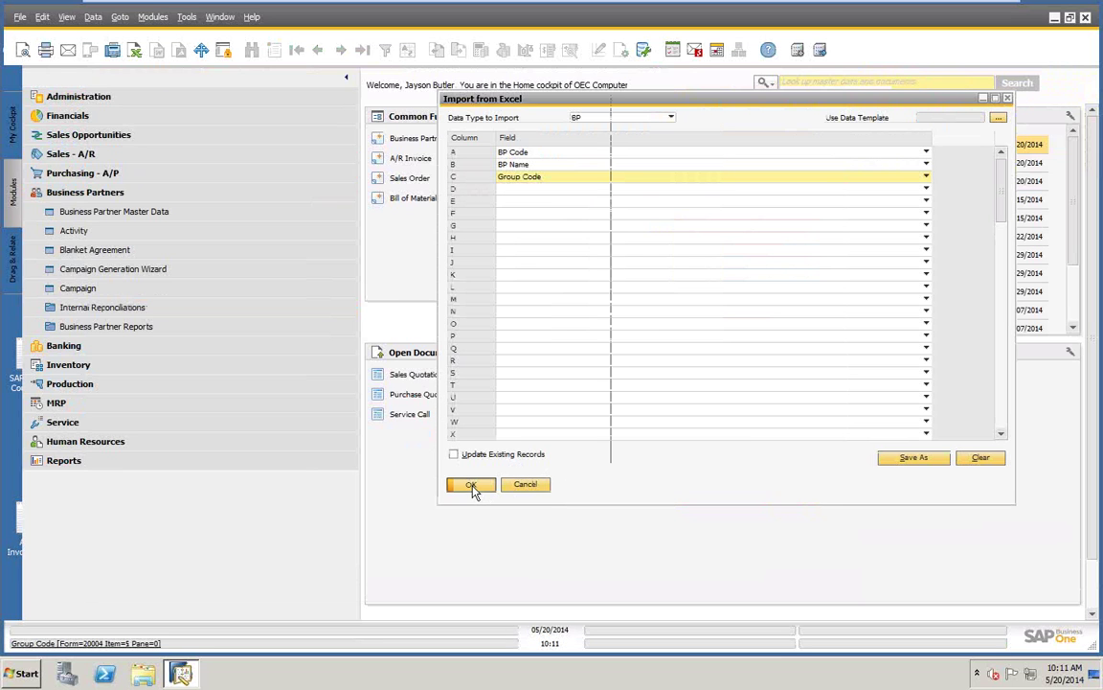
left_click(108, 192)
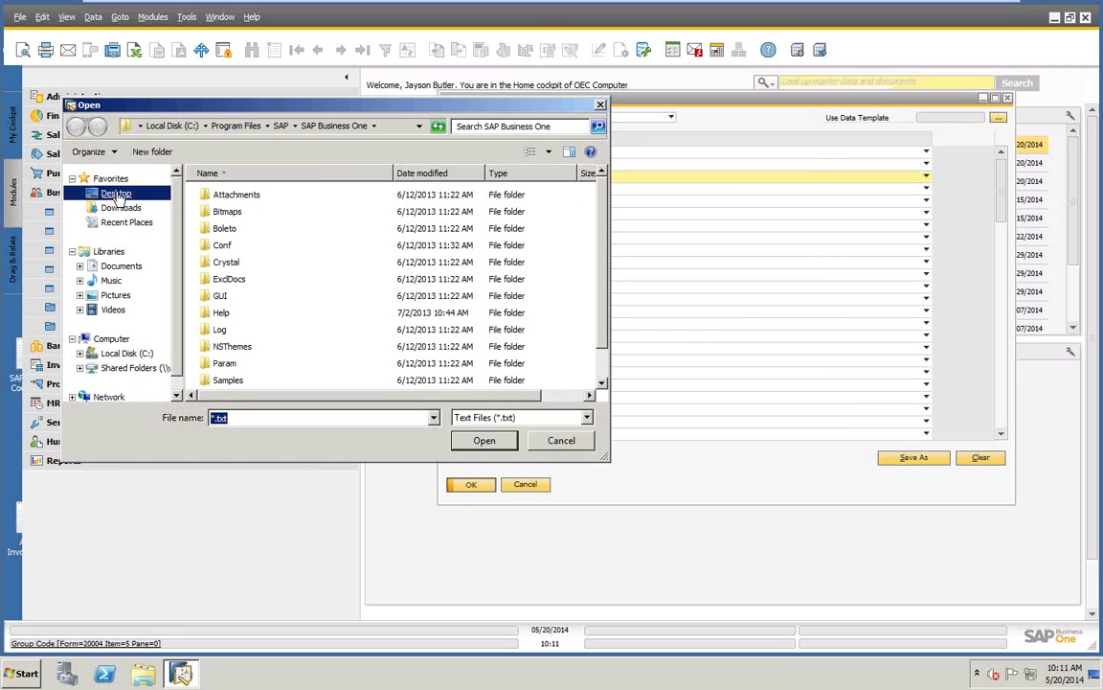
left_click(468, 269)
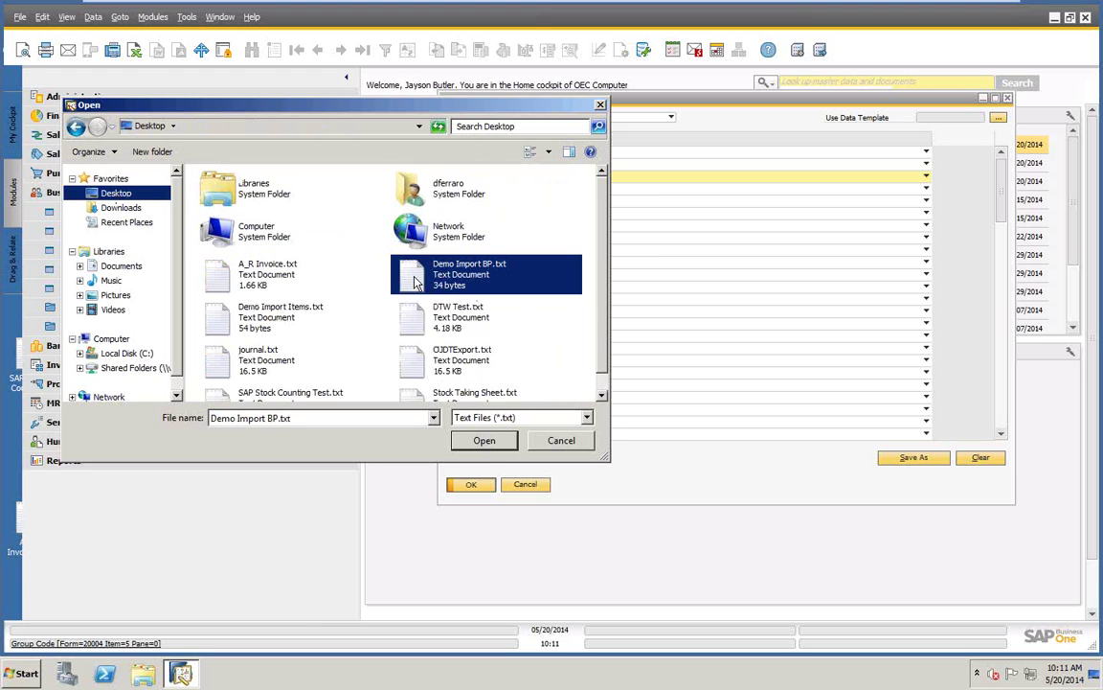
left_click(484, 442)
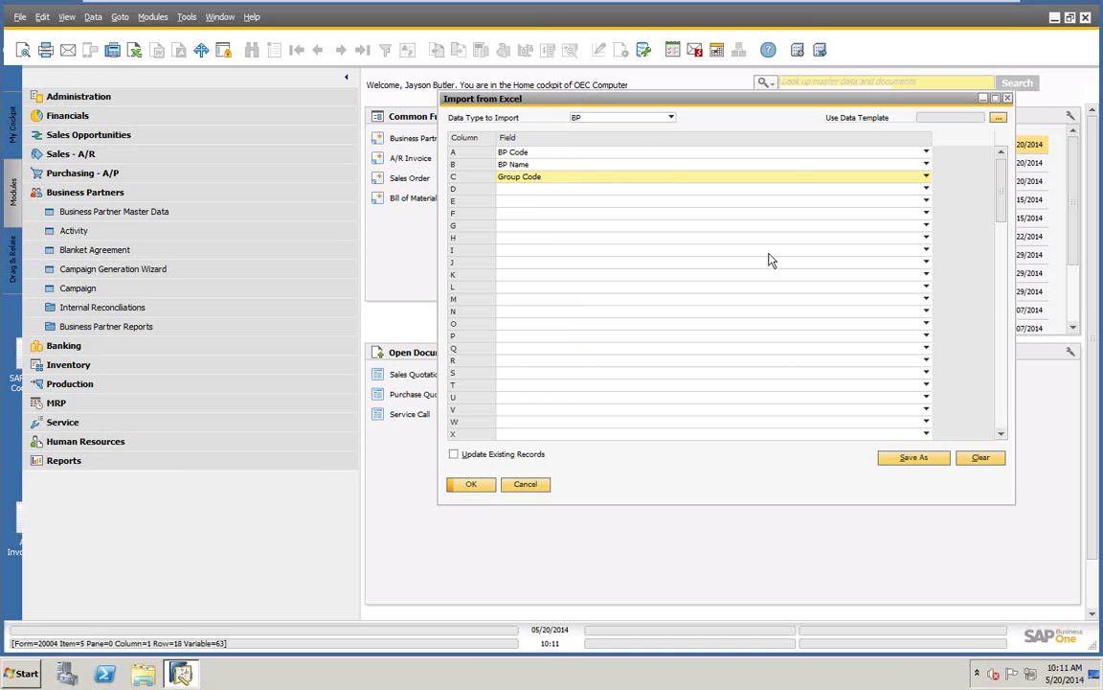
Step: Search Business Partner Master Data for codes matching d*, check the Demo customer's name and group, and close the record
left_click(79, 209)
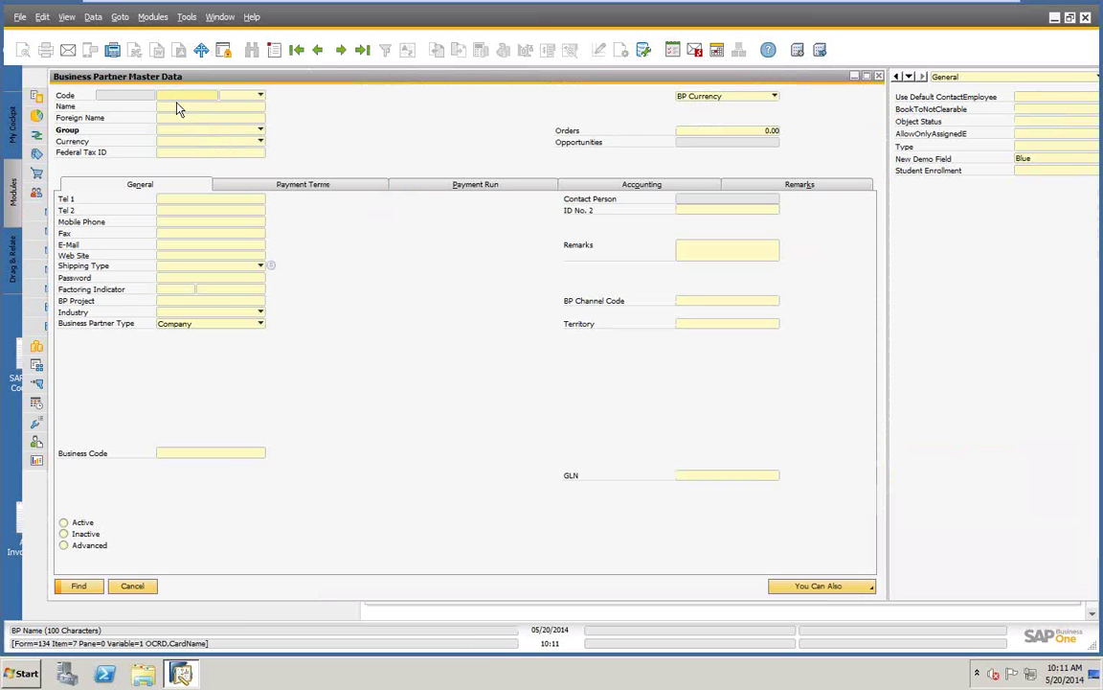
type("d*")
key("Return")
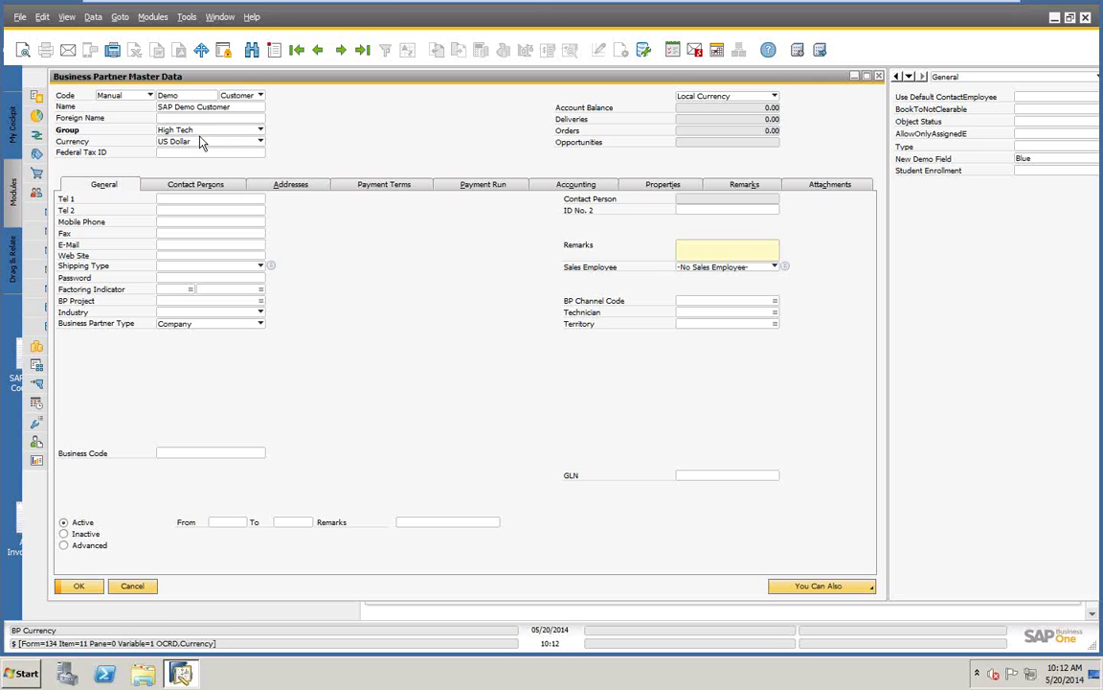
left_click(134, 587)
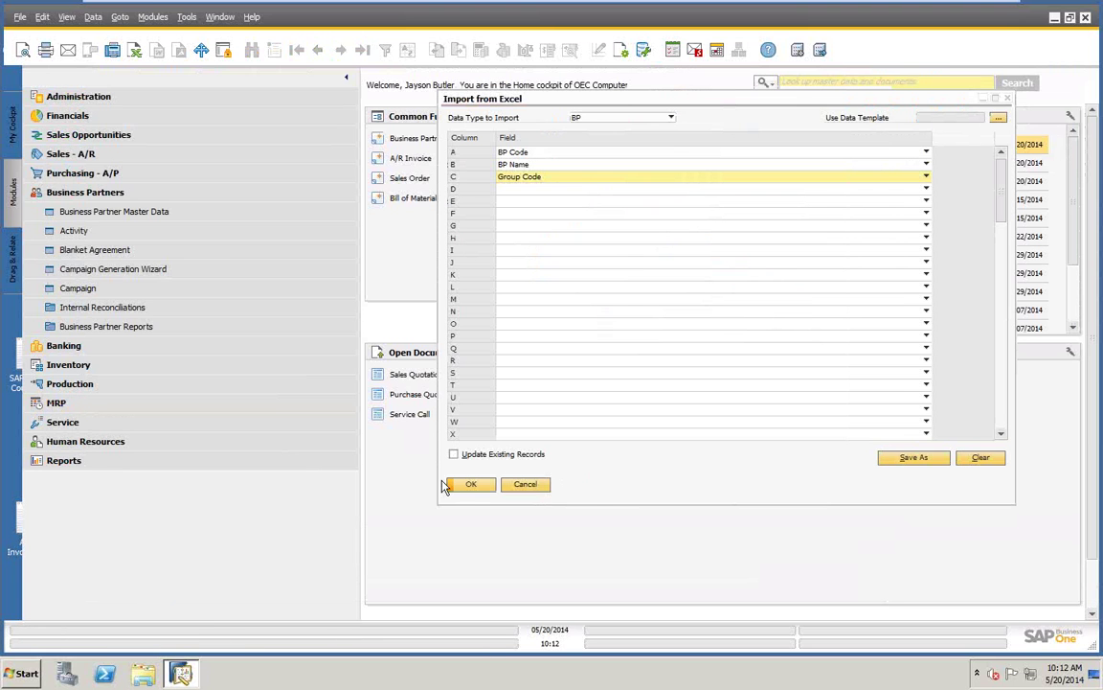
Step: Turn on updating of existing records and import Demo Import BP.txt from the desktop
left_click(456, 457)
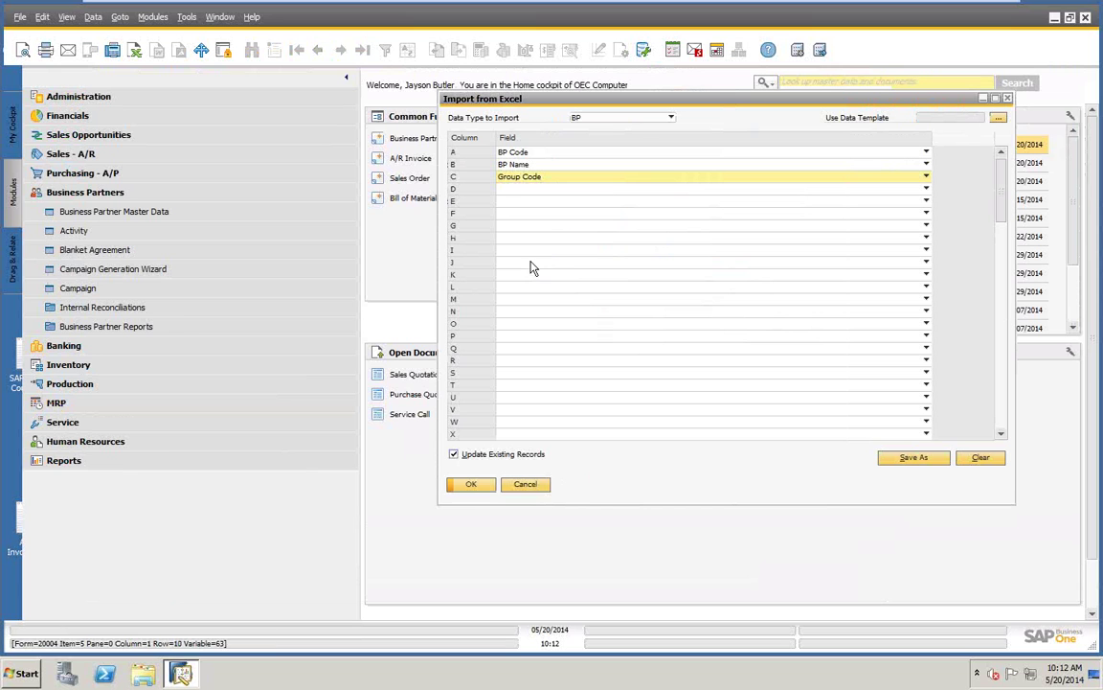
left_click(472, 486)
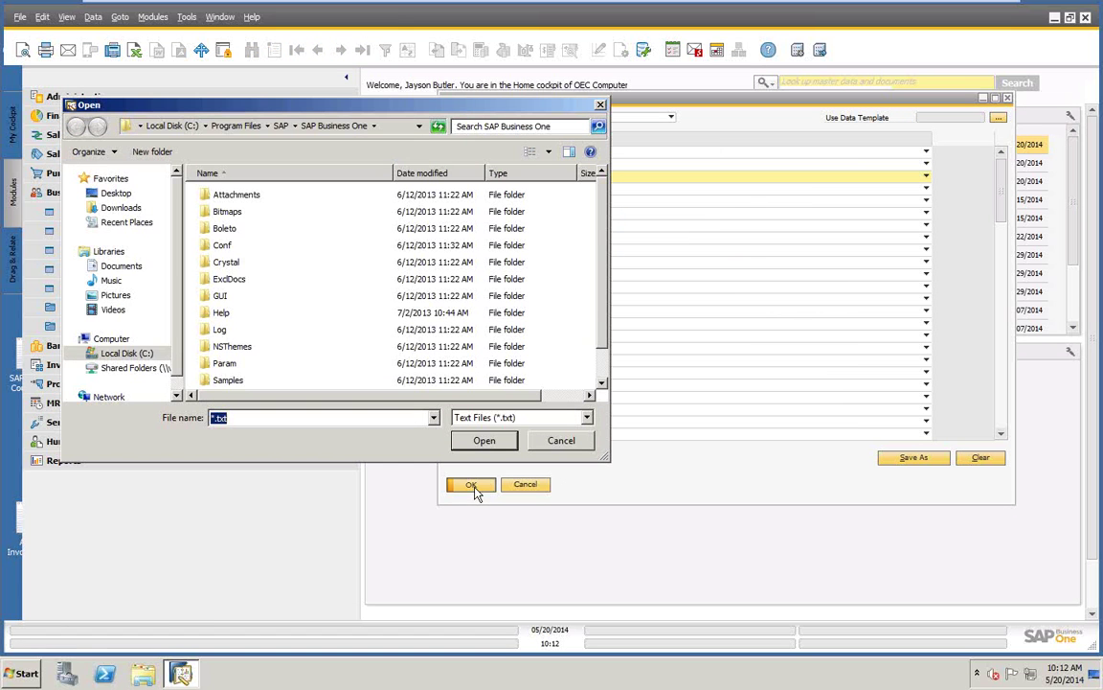
left_click(114, 193)
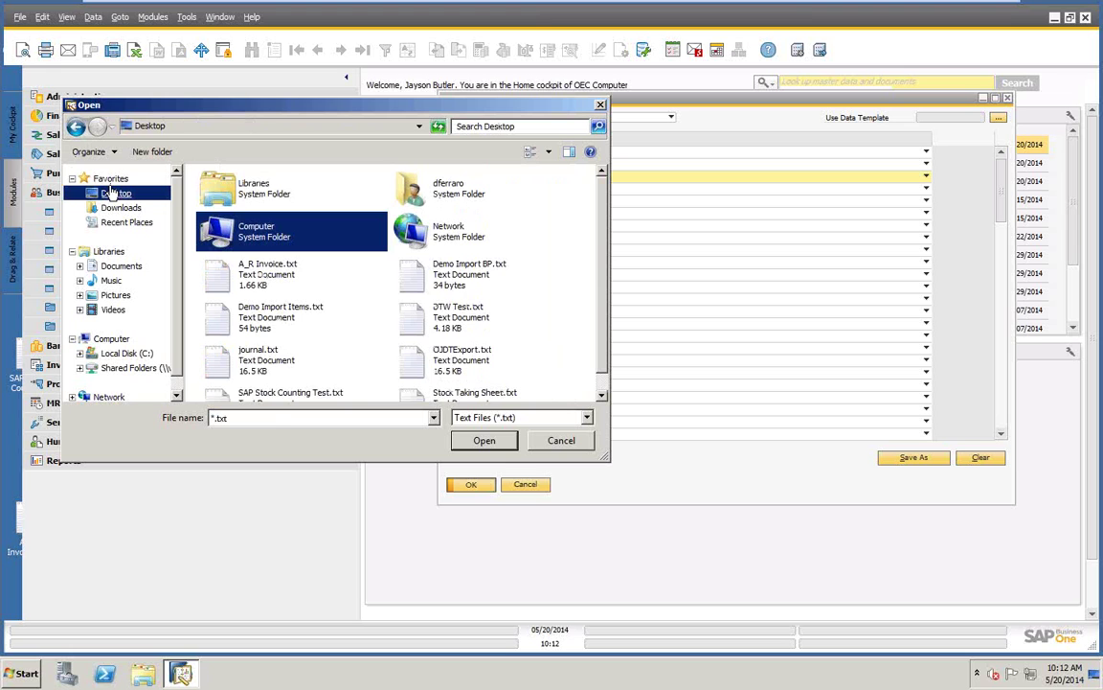
left_click(414, 273)
left_click(484, 439)
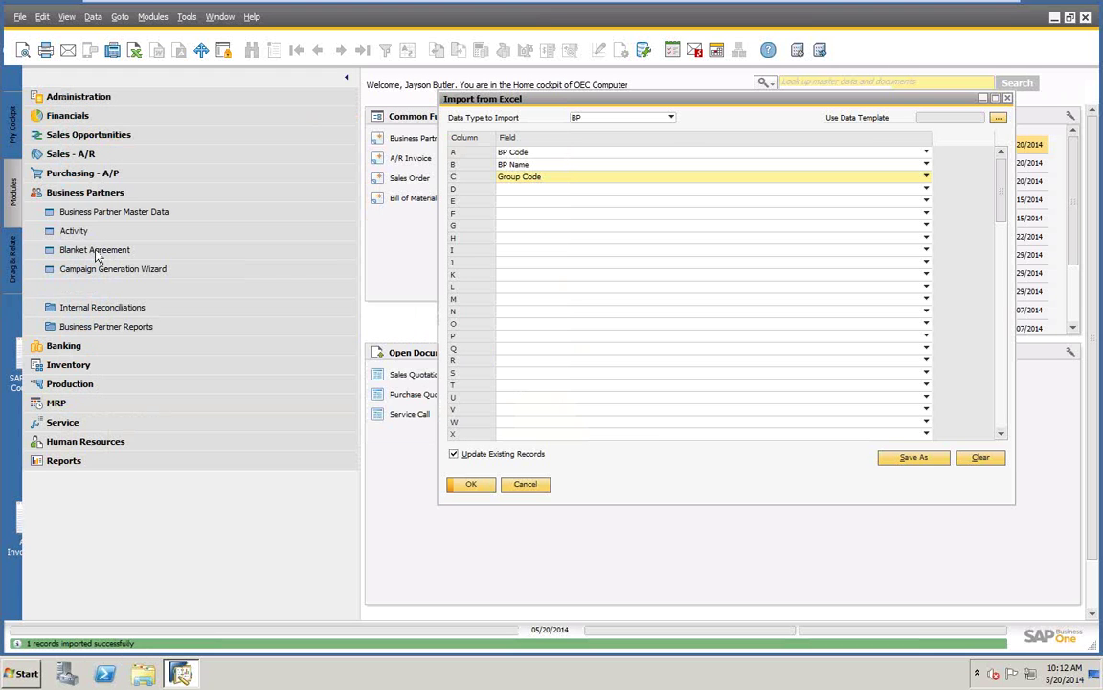
Step: Look up the Demo customer, examine its group and the Customer Groups setup, and close both without saving
left_click(120, 212)
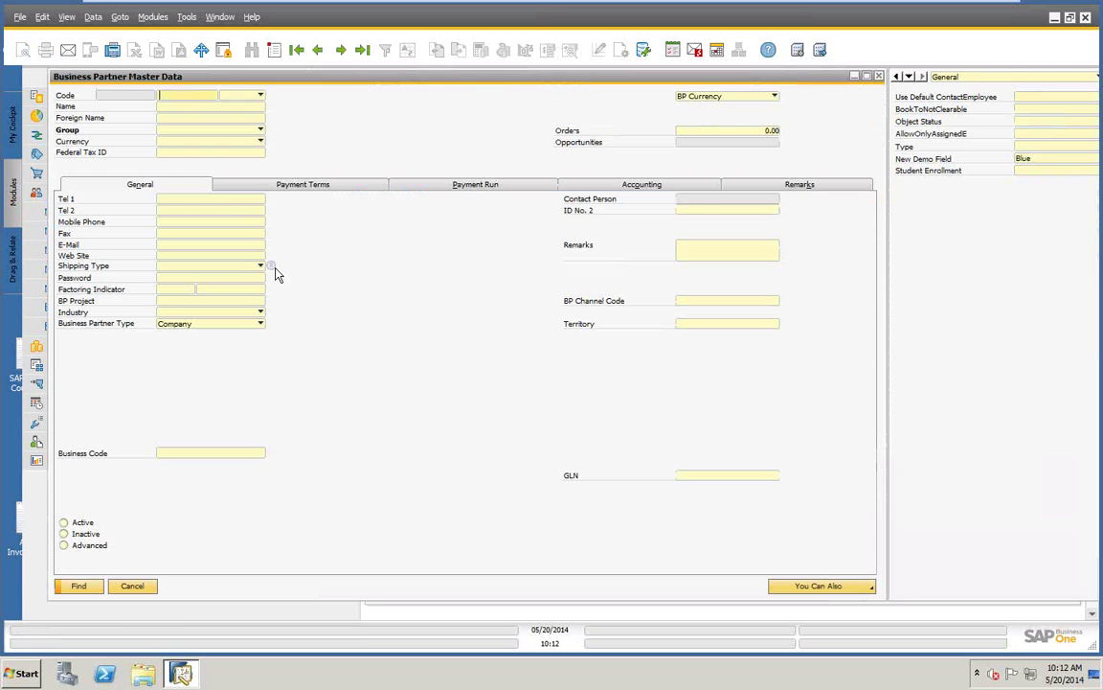
type("*")
key("Return")
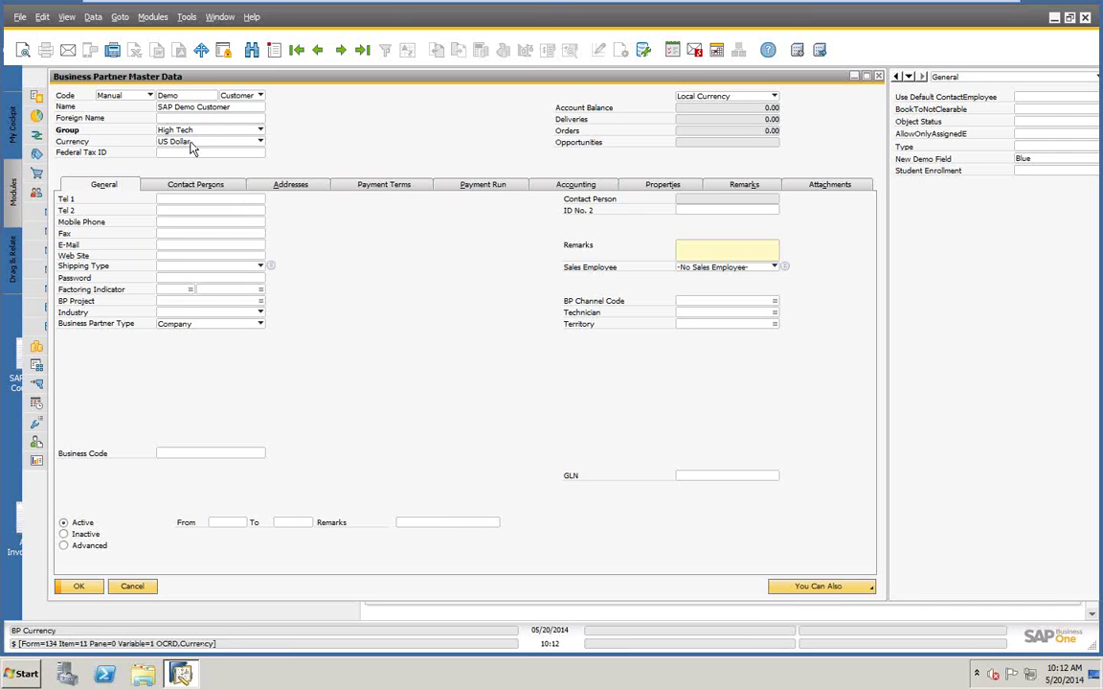
left_click(261, 131)
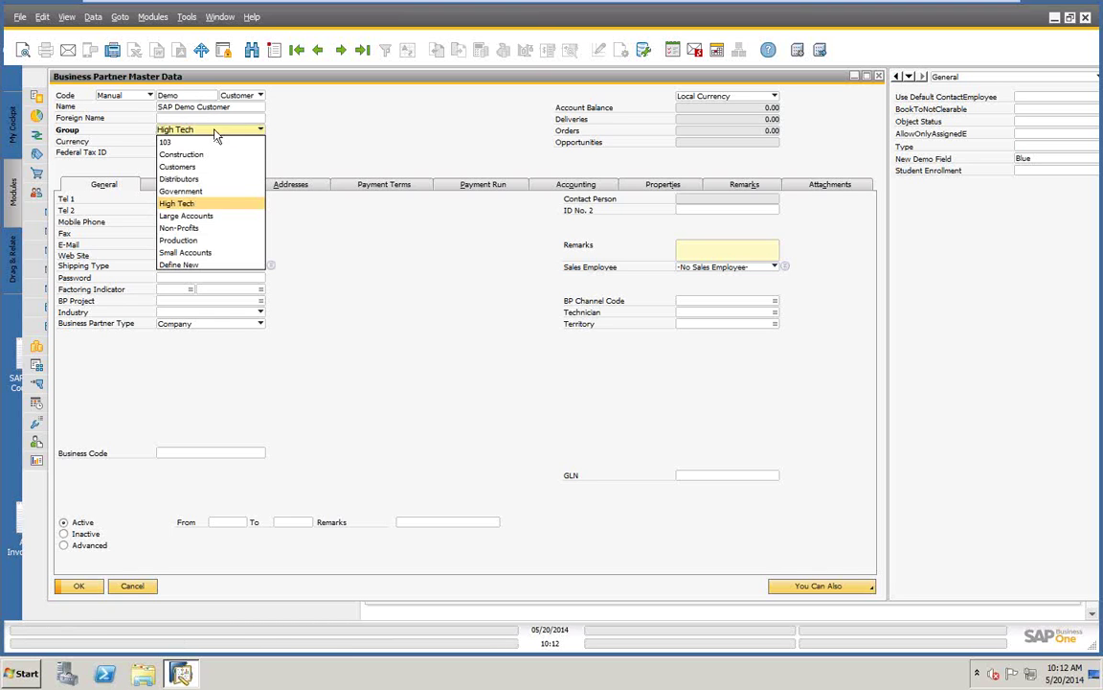
left_click(177, 265)
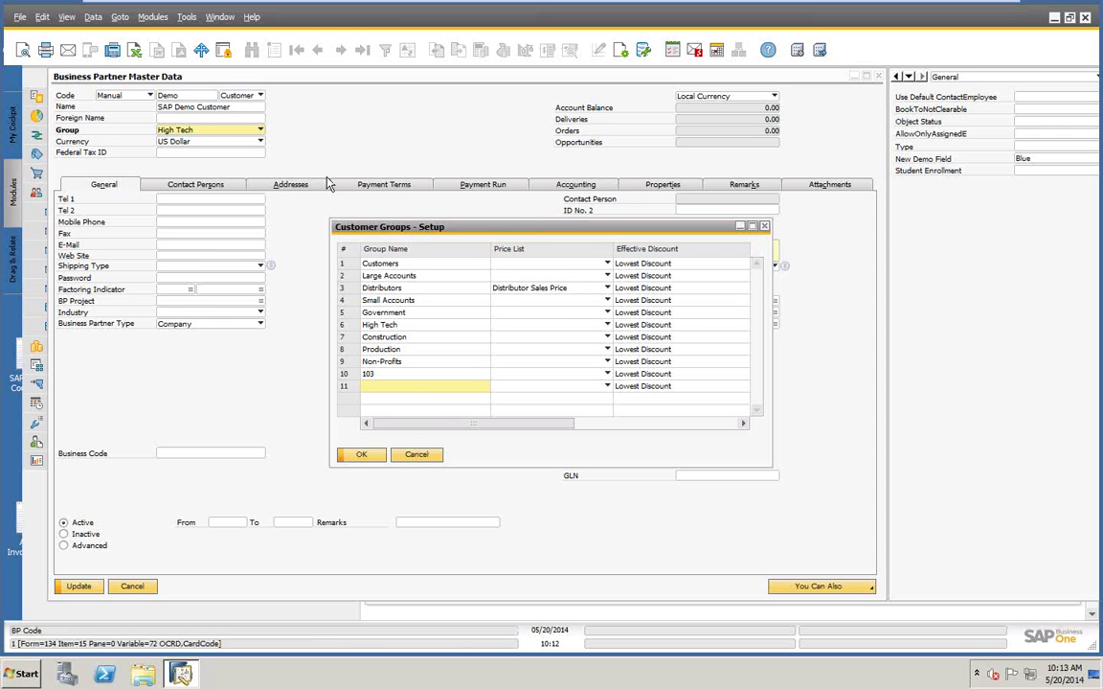
left_click(418, 456)
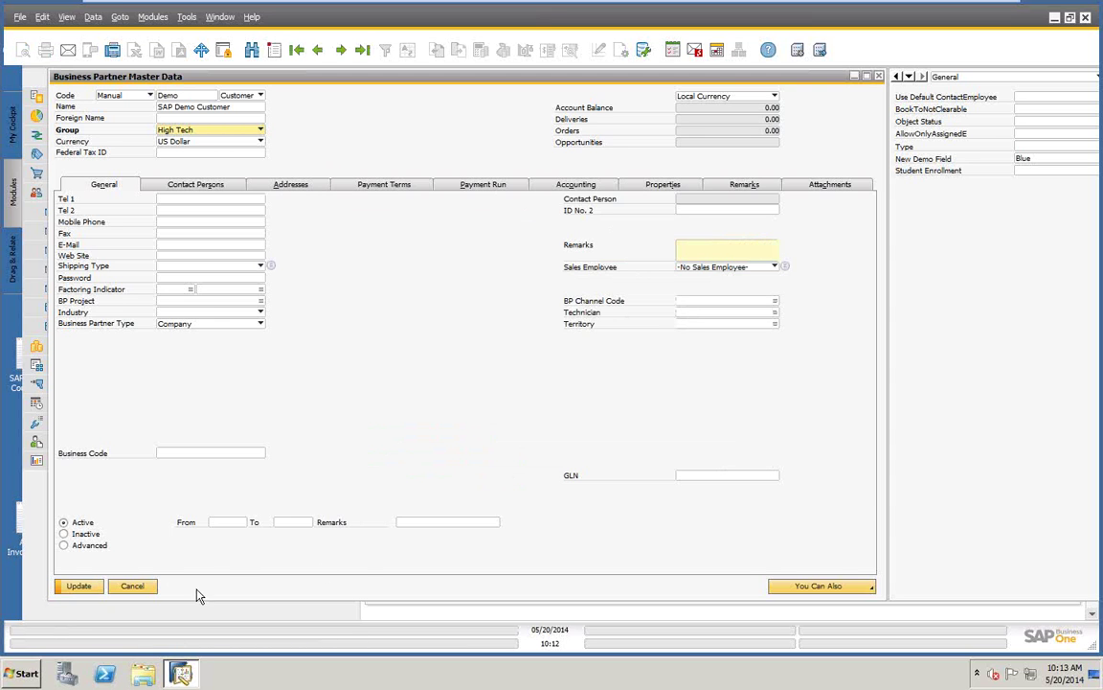
left_click(135, 585)
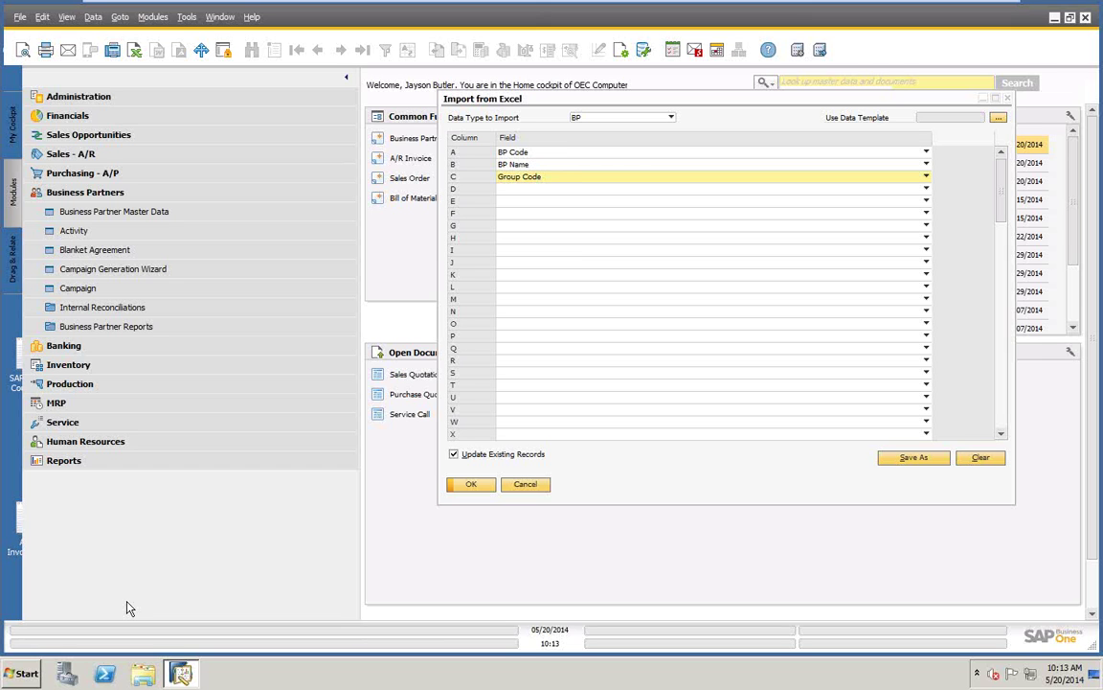
Step: Set the data type to import to Items and turn off updating of existing records
left_click(670, 122)
left_click(581, 140)
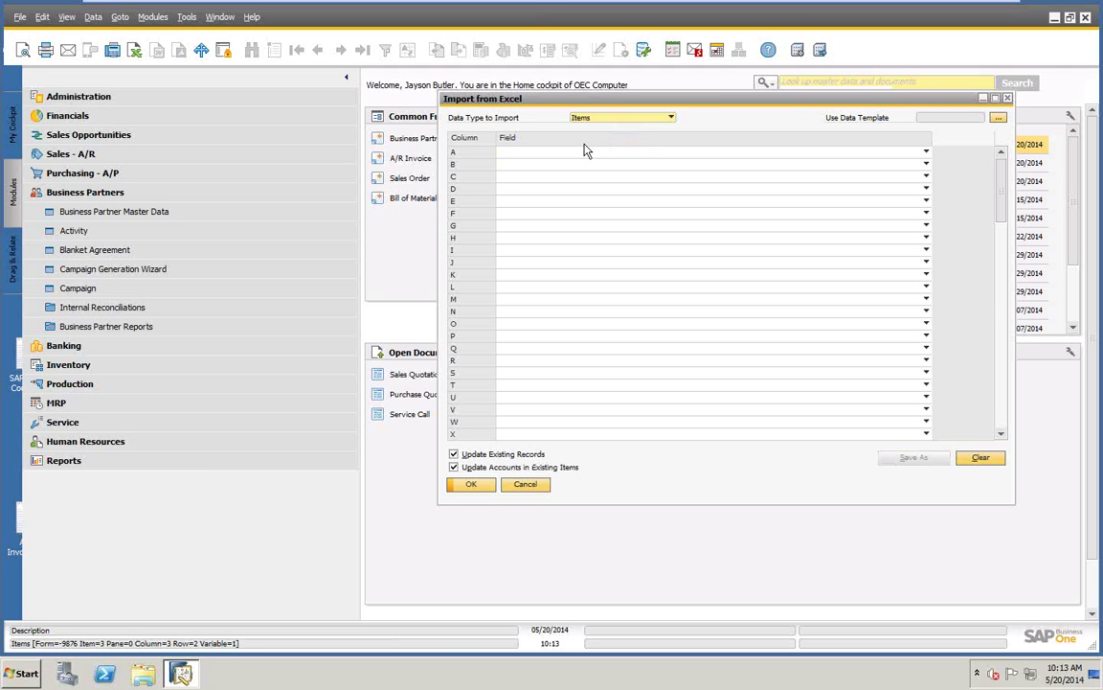
left_click(454, 455)
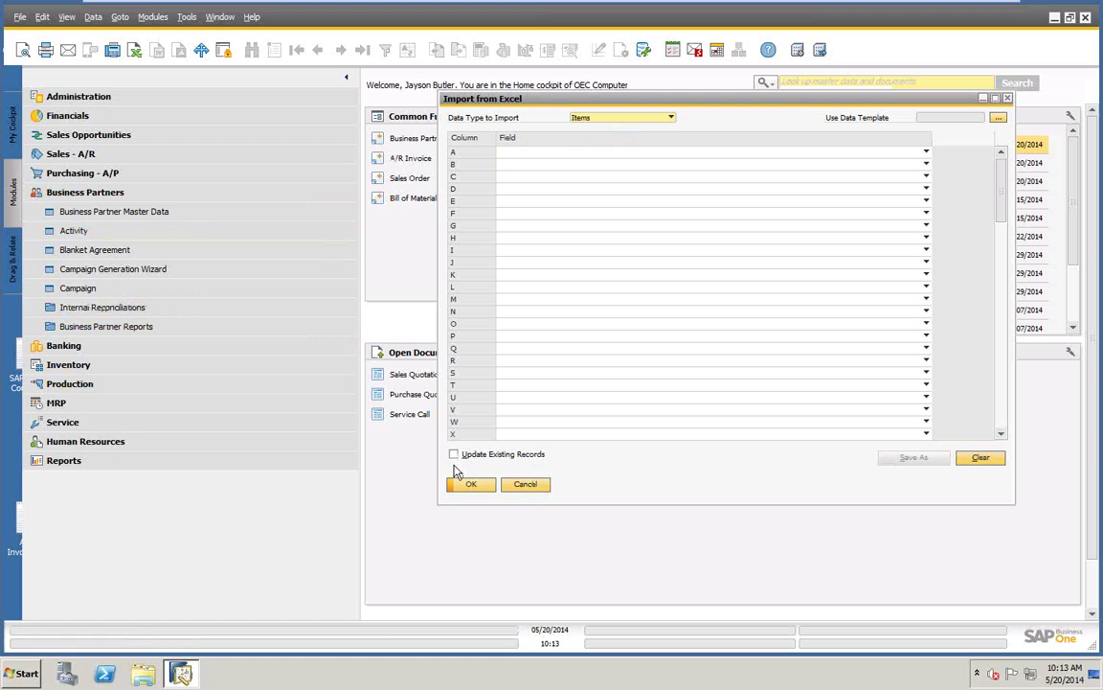
Step: Map import column A to Item No., B to Item Description, C to Bar Code and D to Mfr Catalog No
left_click(565, 152)
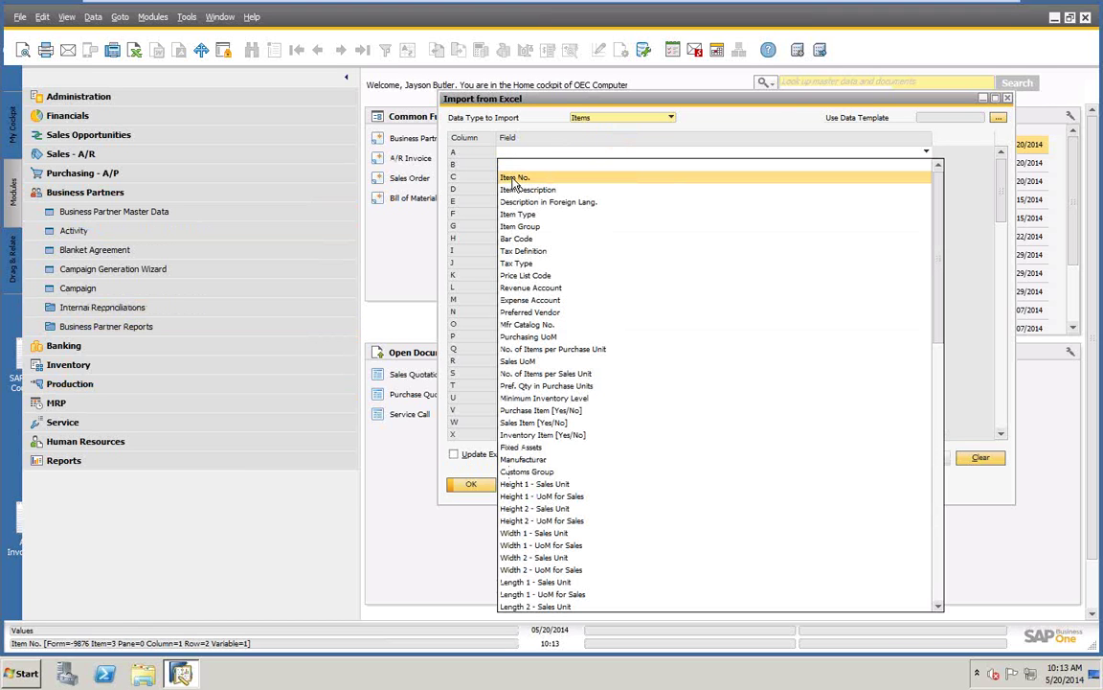
left_click(543, 168)
left_click(541, 164)
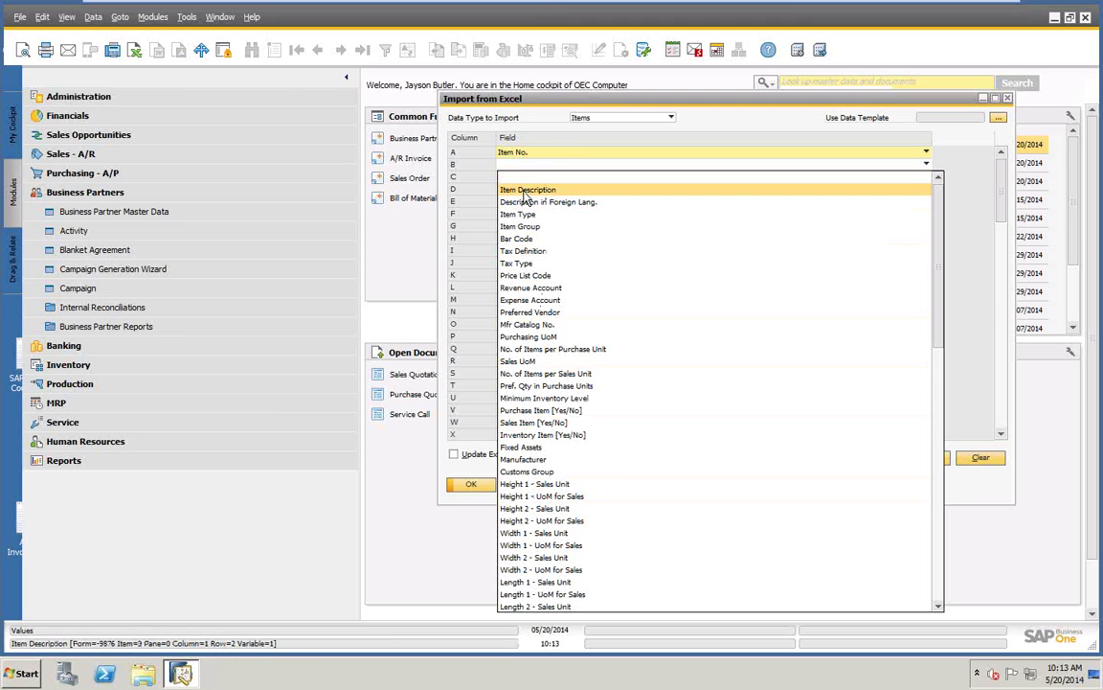
left_click(526, 191)
left_click(536, 178)
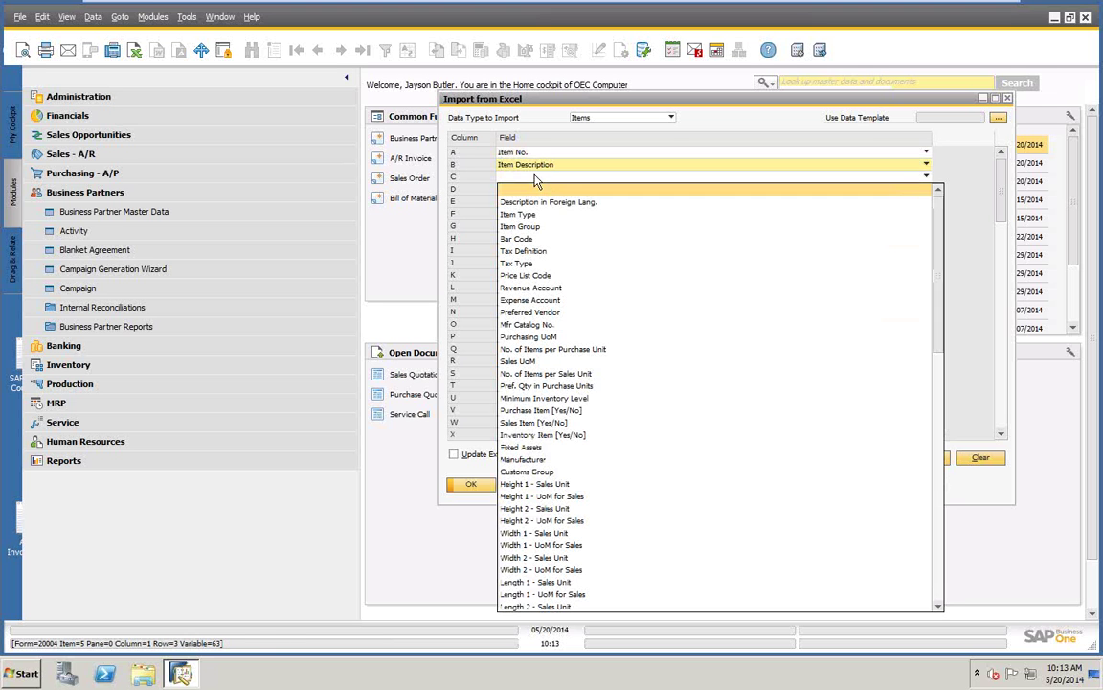
left_click(541, 239)
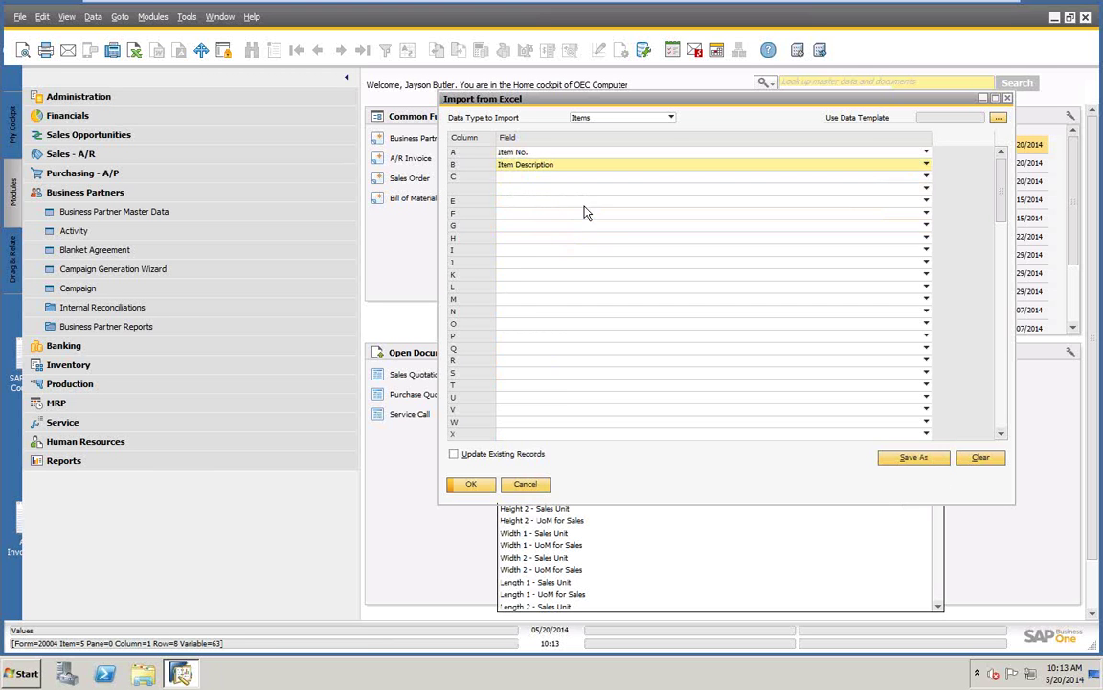
left_click(558, 193)
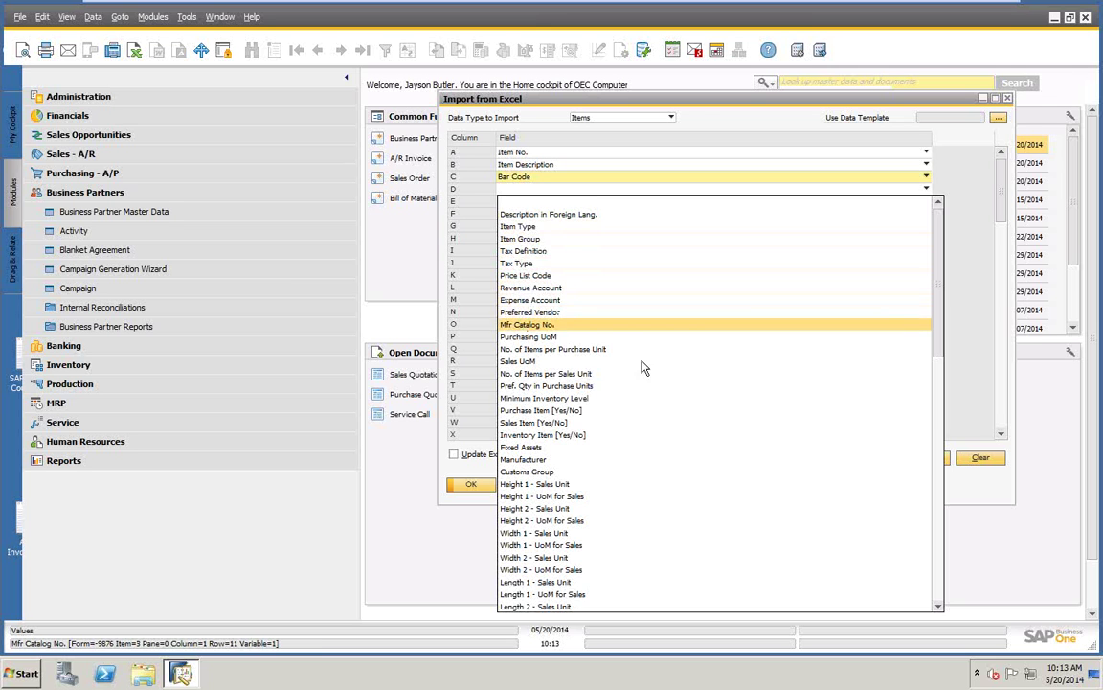
left_click(579, 325)
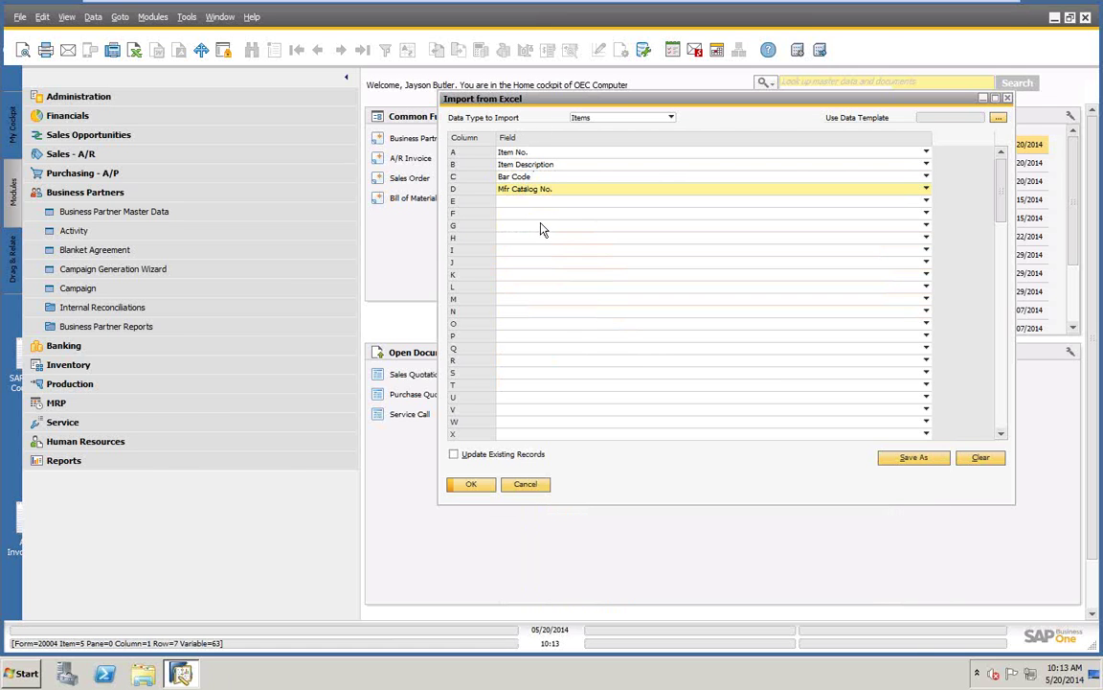
Step: Review the column order in Demo Import Items.txt on the desktop, close the file and switch back to SAP Business One
left_click(1054, 18)
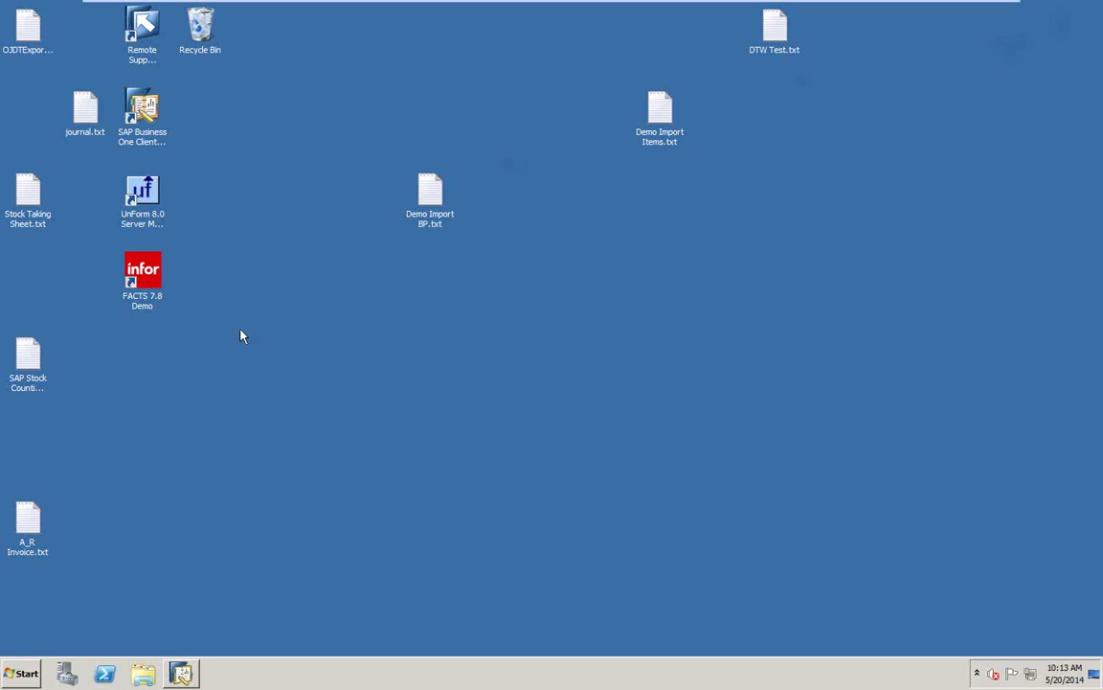
double_click(660, 111)
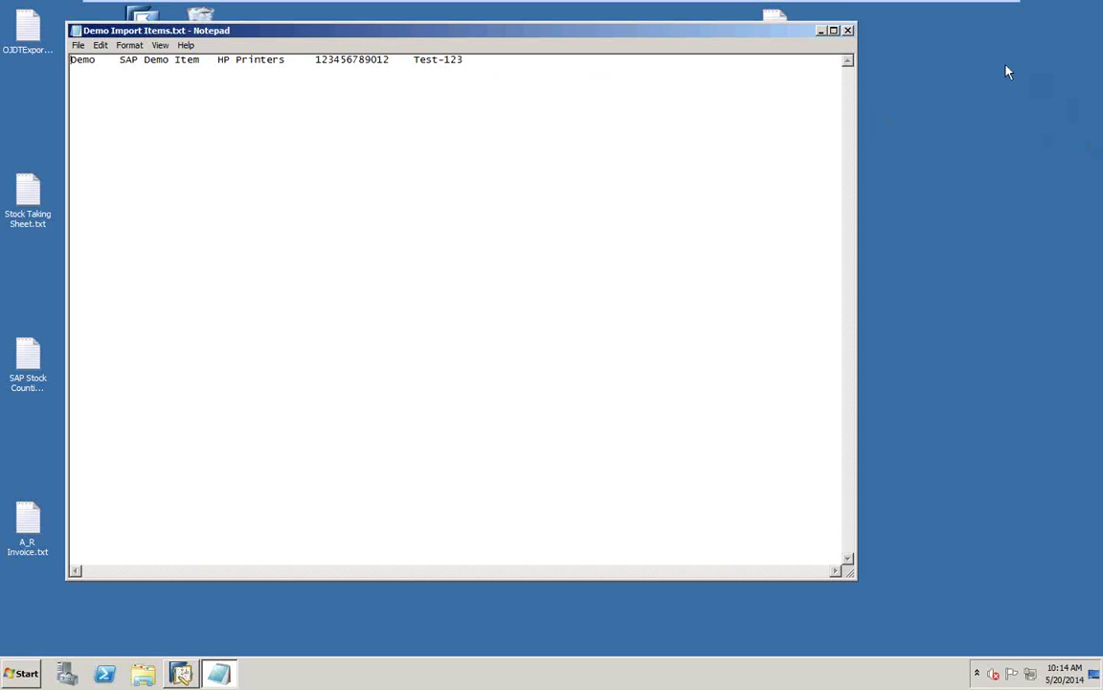
left_click(849, 31)
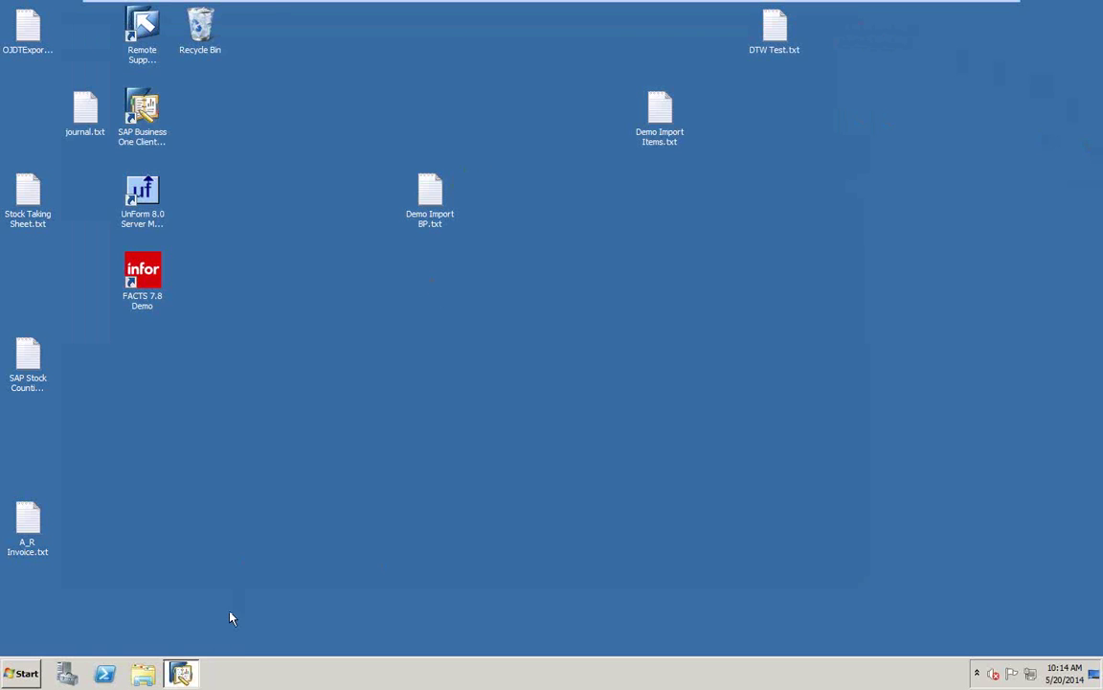
left_click(185, 675)
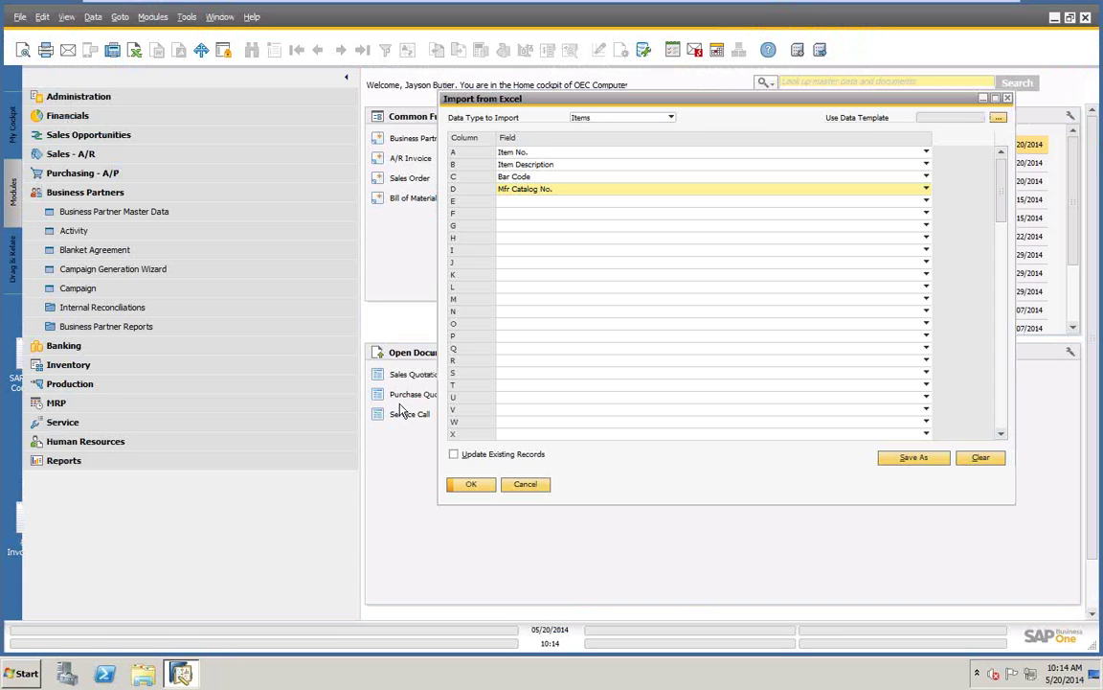
Step: Search the inventory Item Master Data for item number d and close the form
left_click(68, 364)
left_click(105, 253)
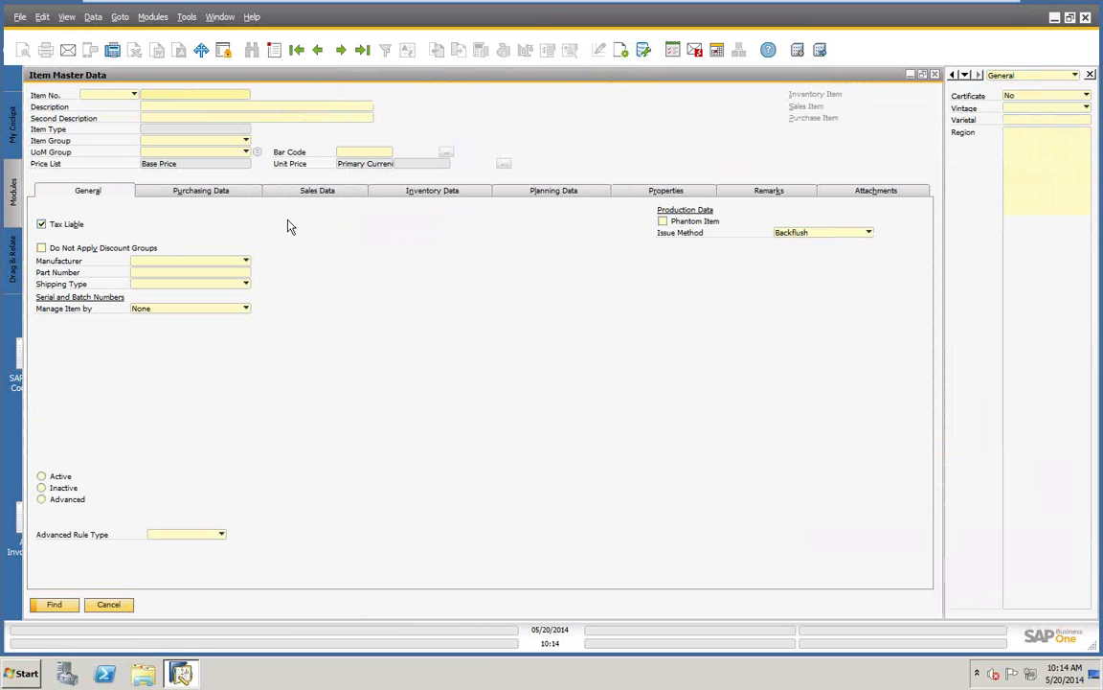
type("d")
key("Return")
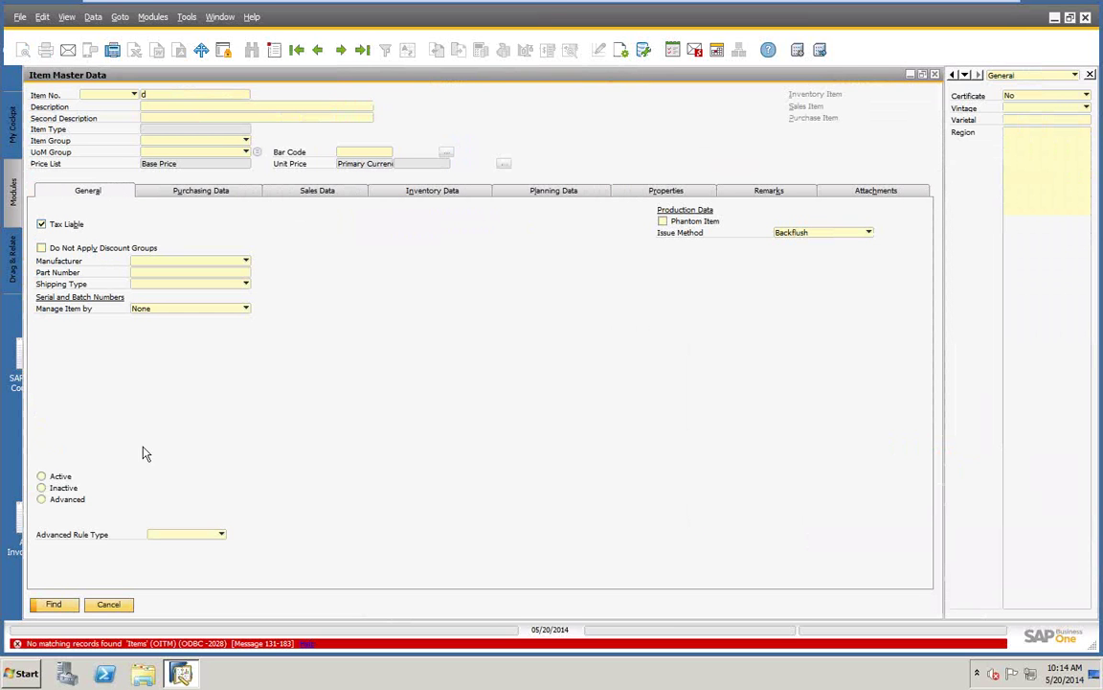
left_click(105, 605)
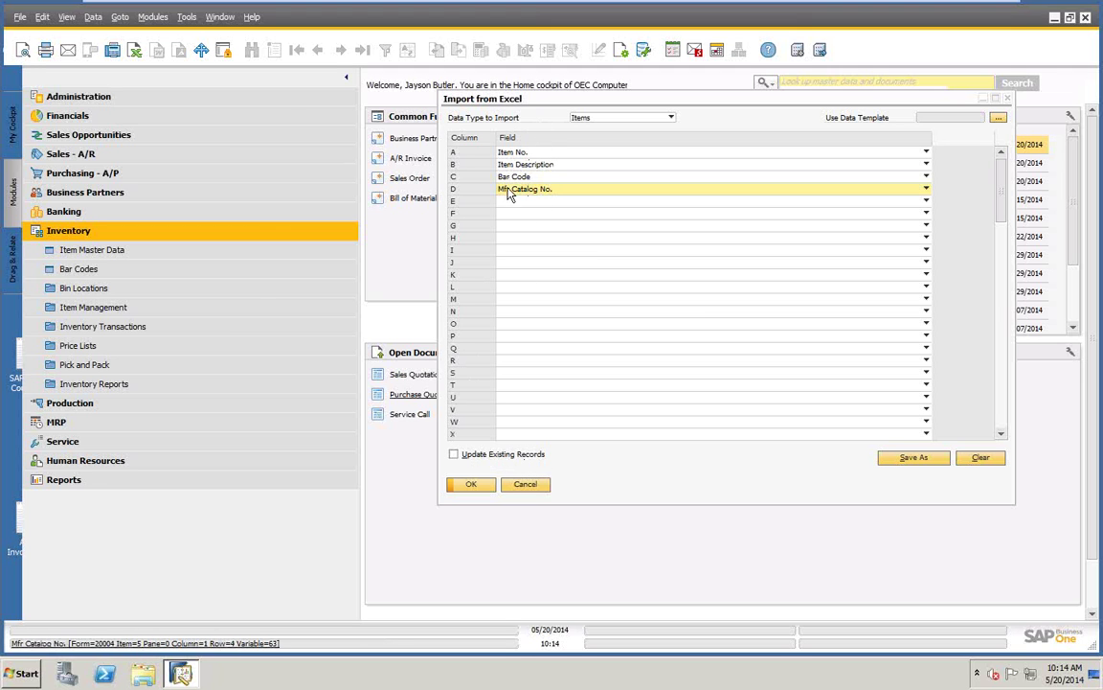
Step: Import Demo Import Items.txt from the desktop with updating of existing records left off
left_click(453, 453)
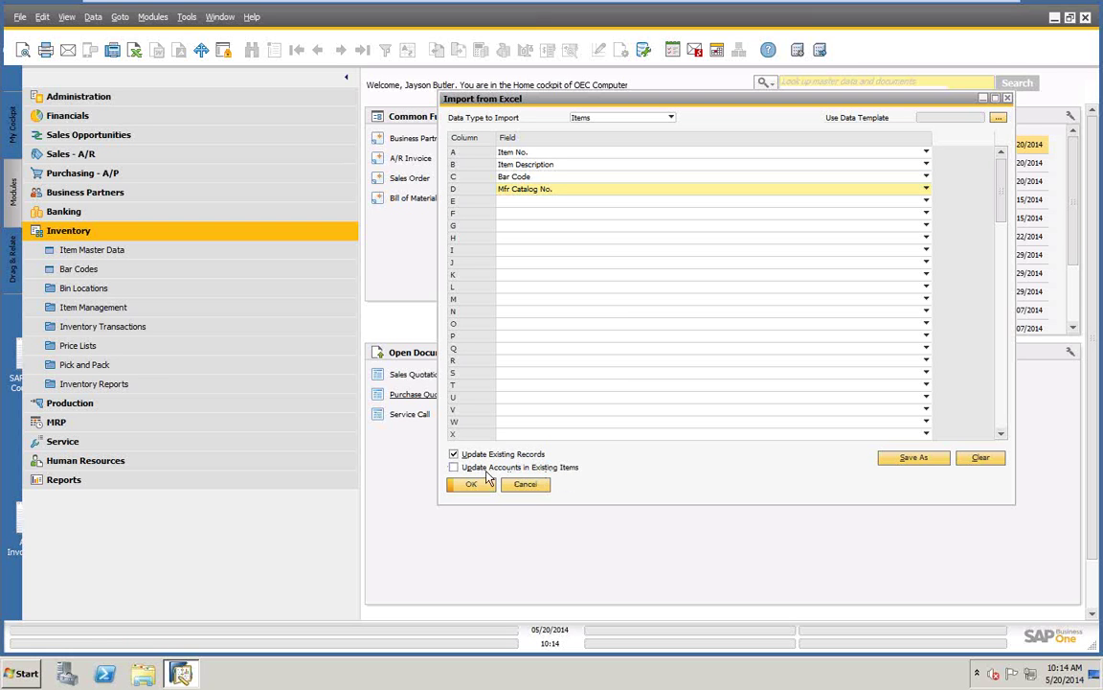
left_click(455, 455)
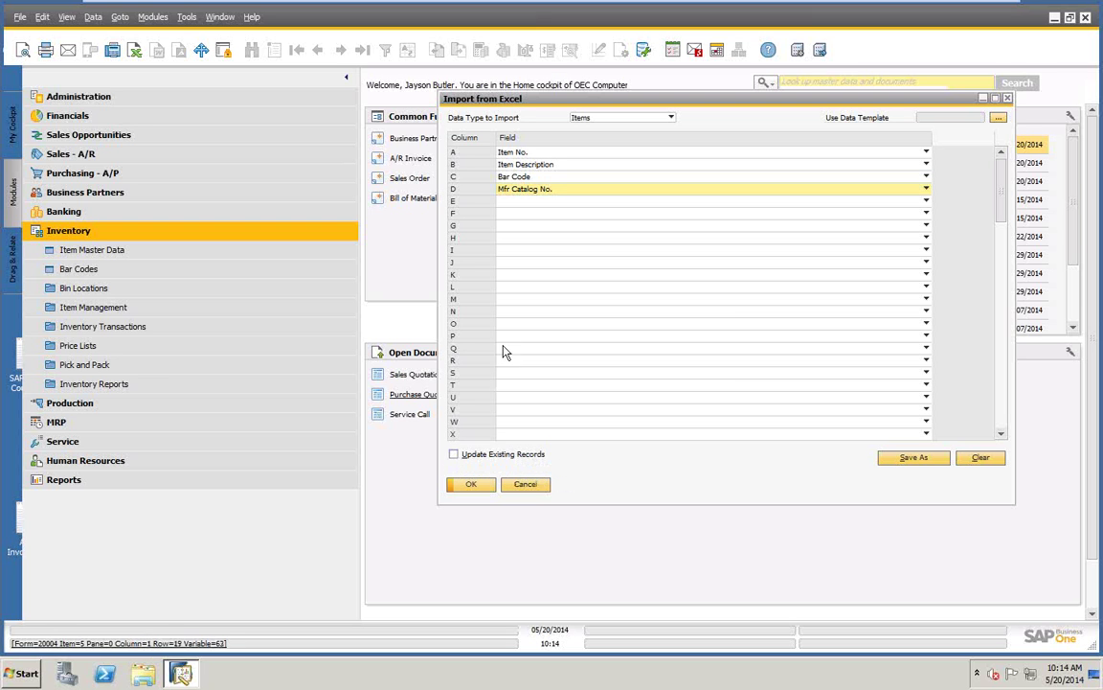
left_click(471, 485)
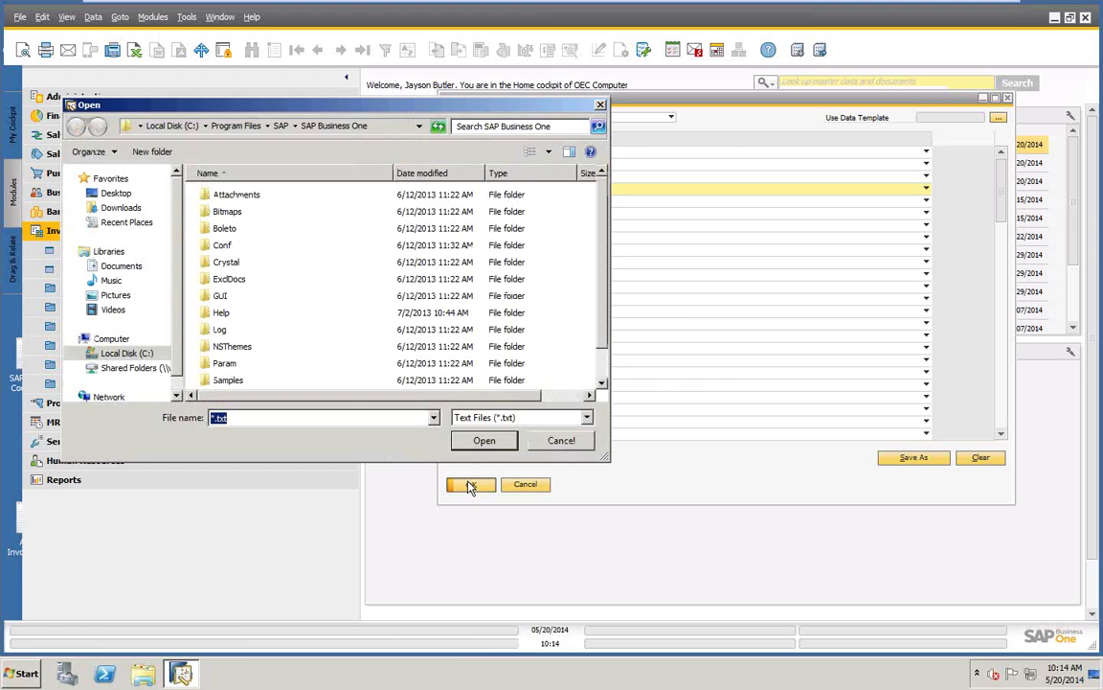
left_click(116, 194)
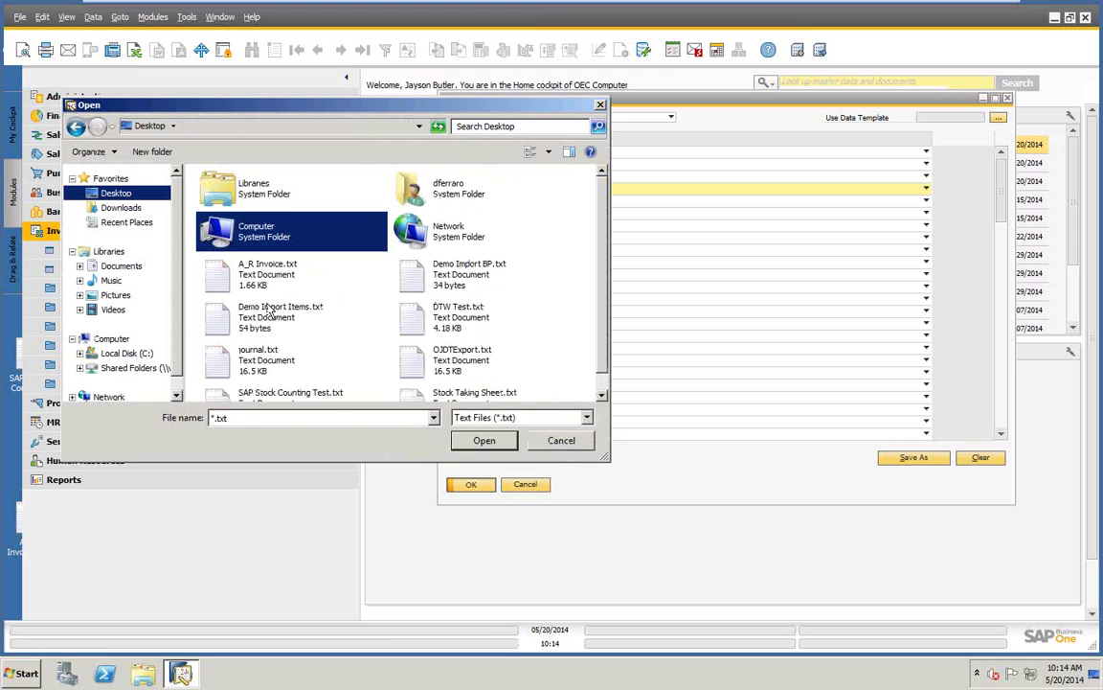
left_click(218, 319)
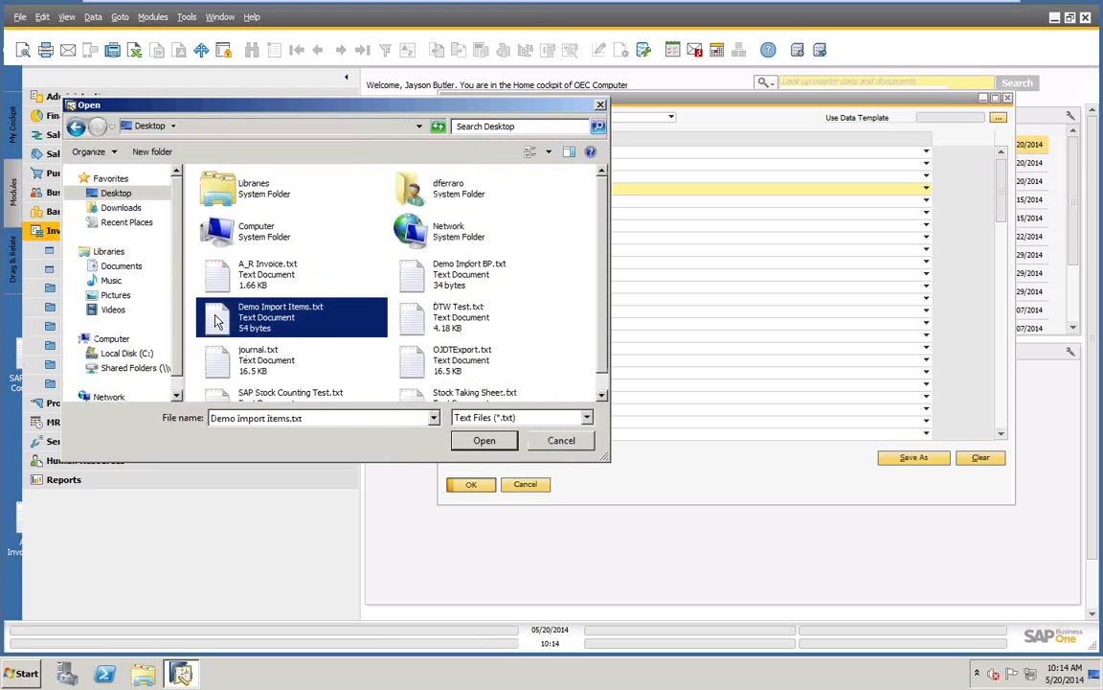
left_click(483, 441)
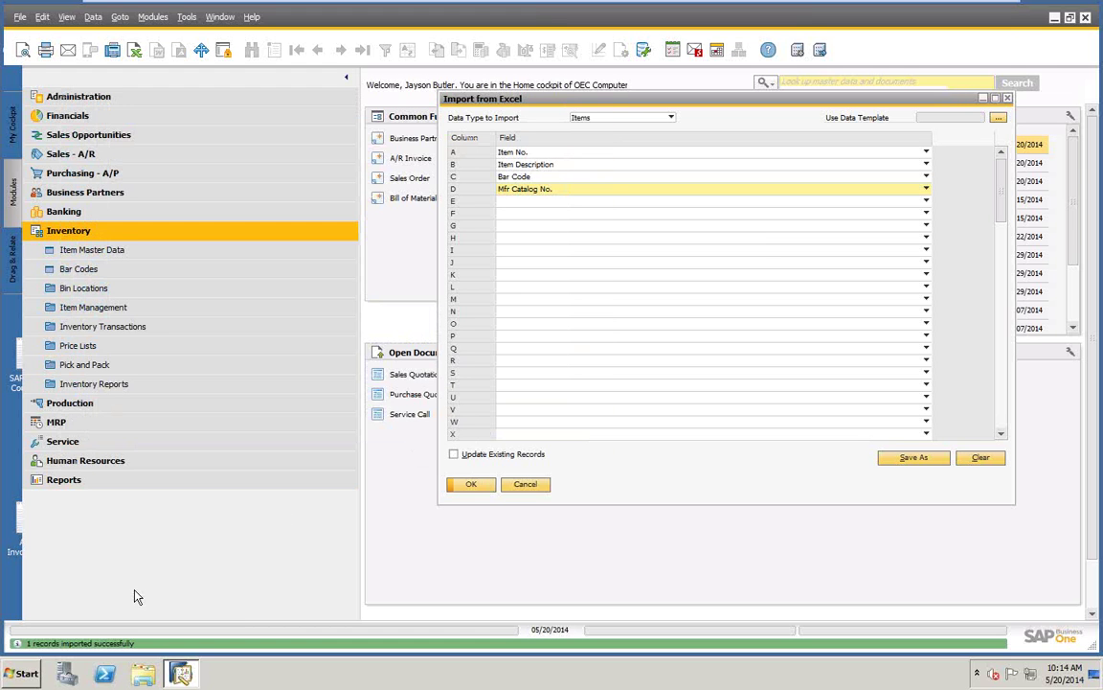
Step: Find item Demo in Item Master Data and check its bar code and its manufacturer catalog number in the purchasing data
left_click(89, 250)
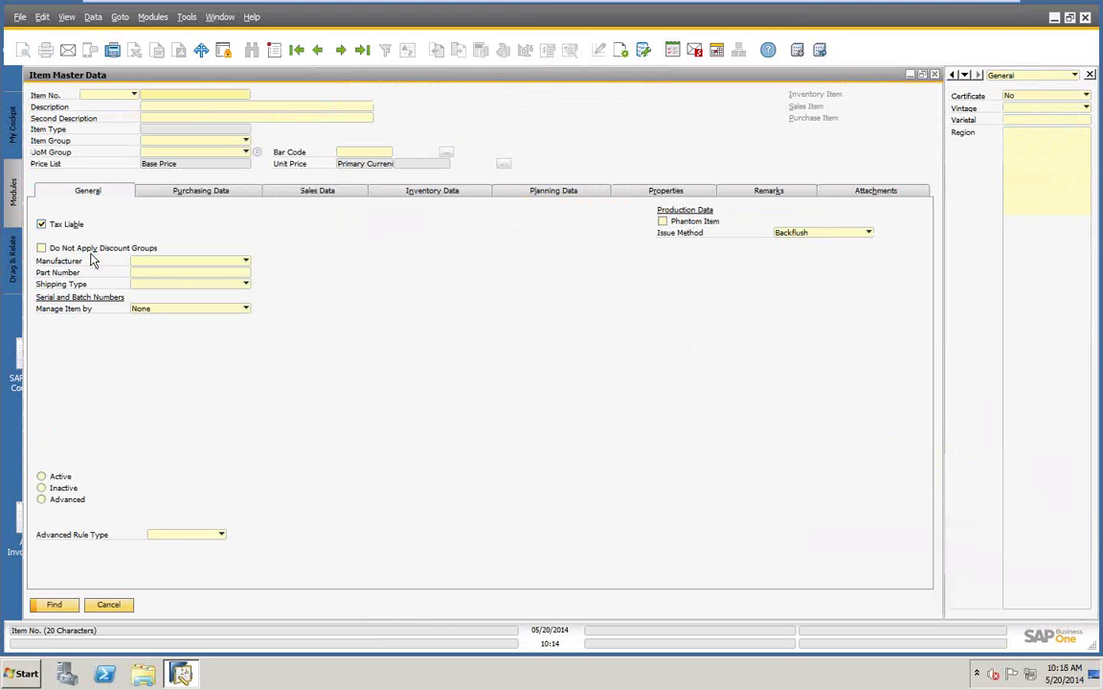
type("Demo")
key("Return")
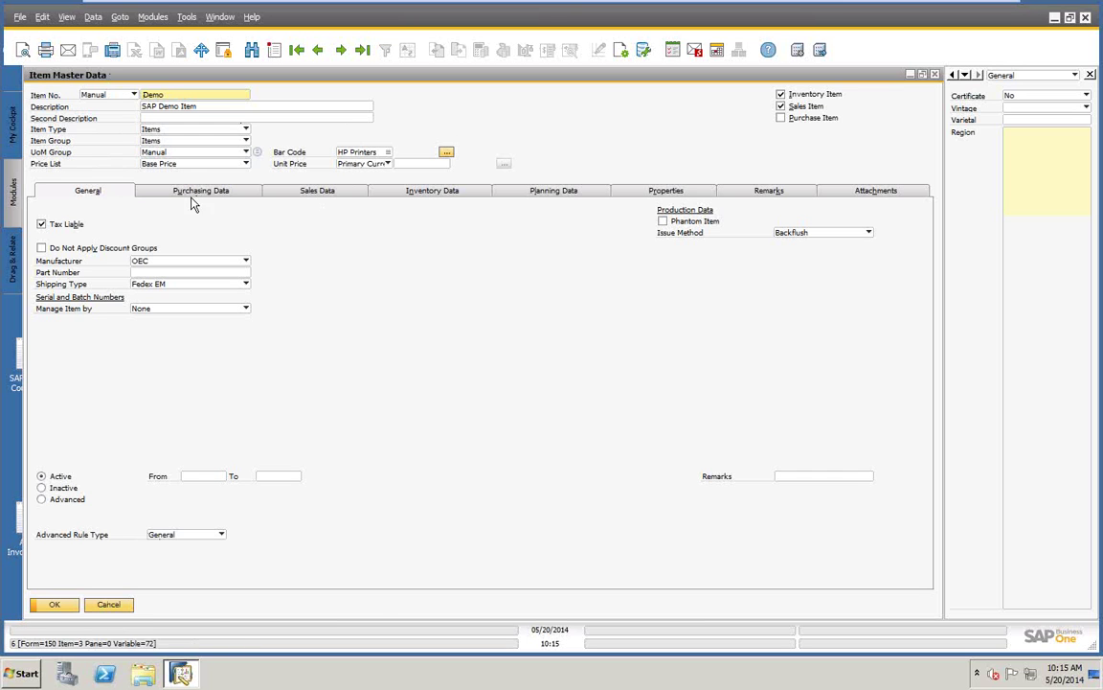
left_click(227, 195)
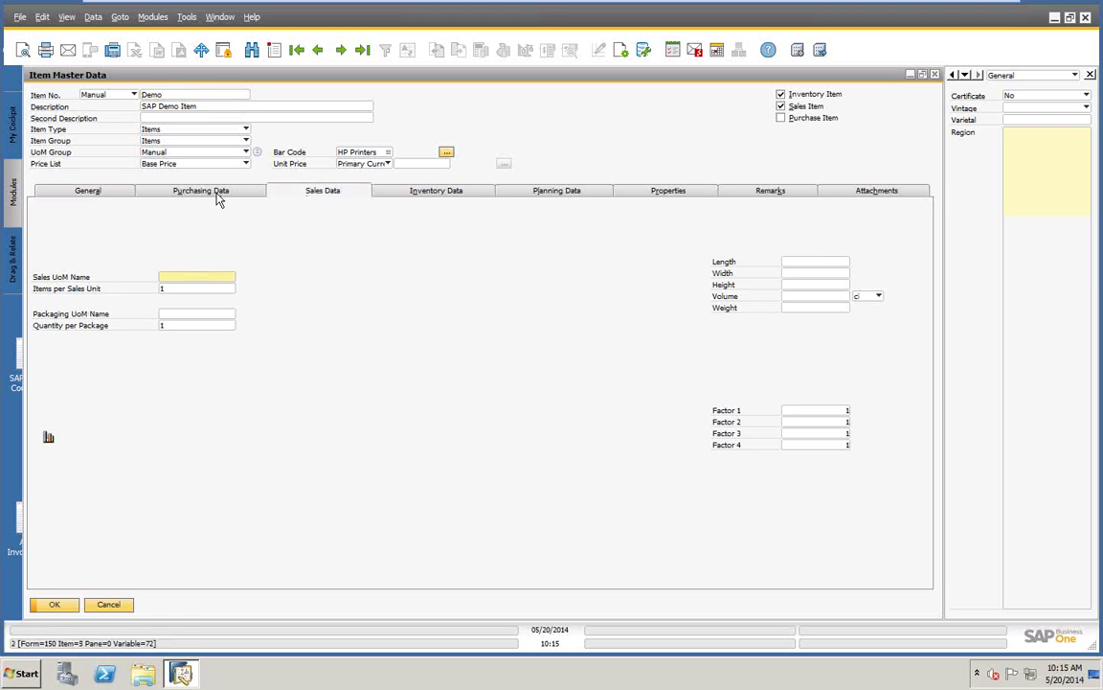
left_click(219, 194)
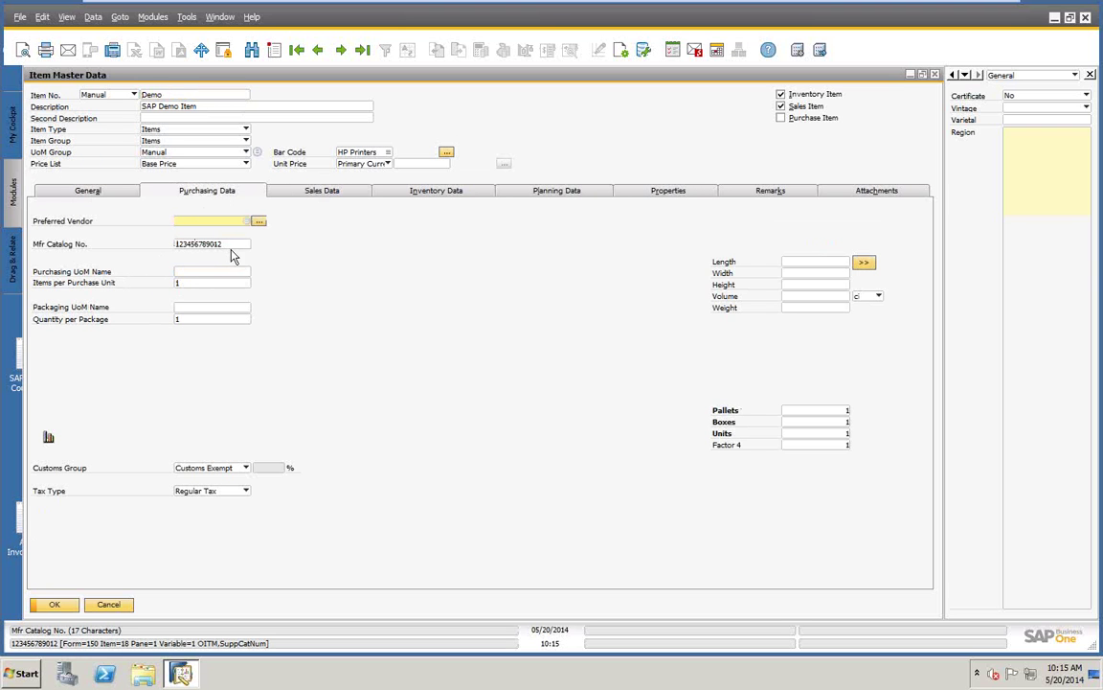
left_click(357, 152)
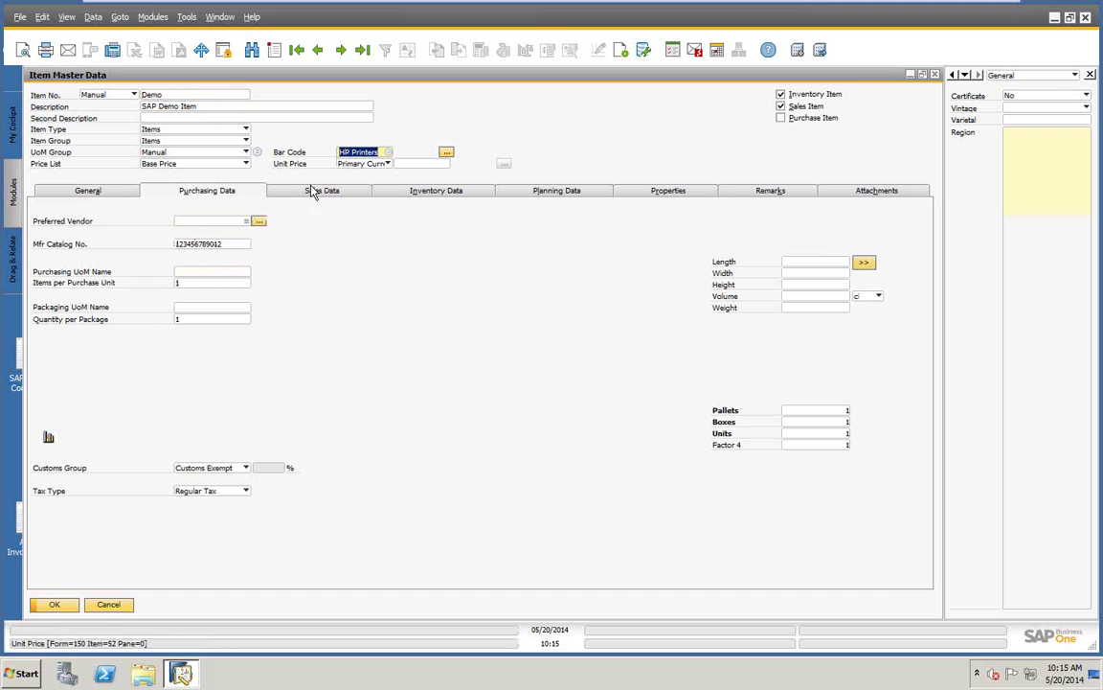
double_click(216, 245)
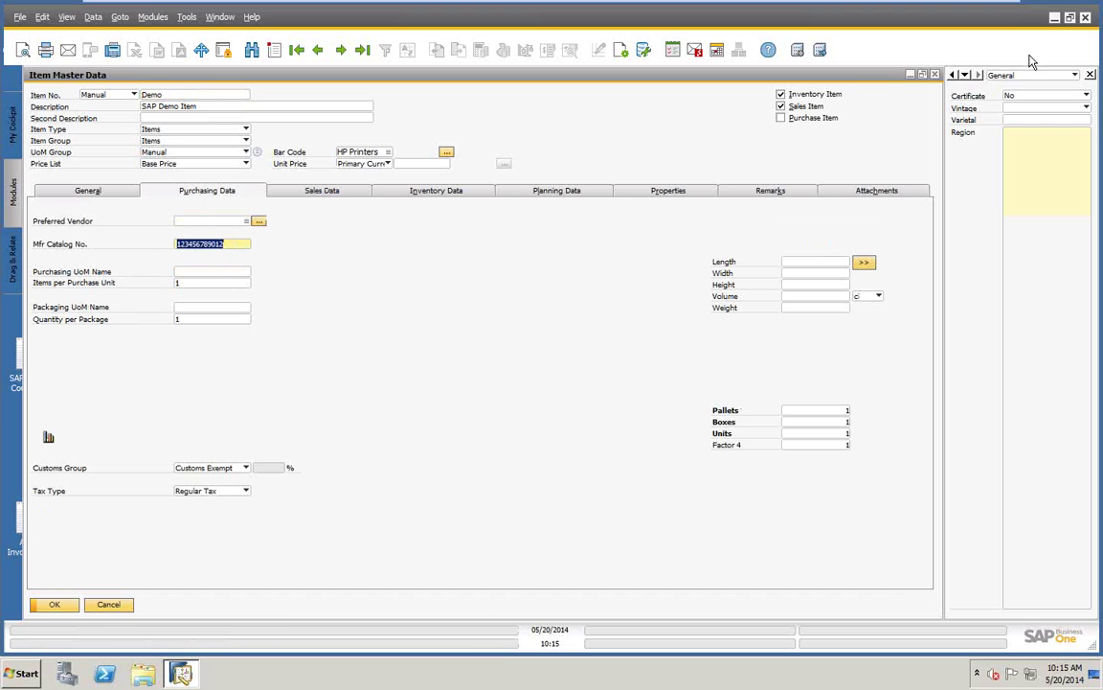
Step: Open Demo Import Items.txt from the desktop, delete the HP Printers value, then save and close the file
left_click(1054, 17)
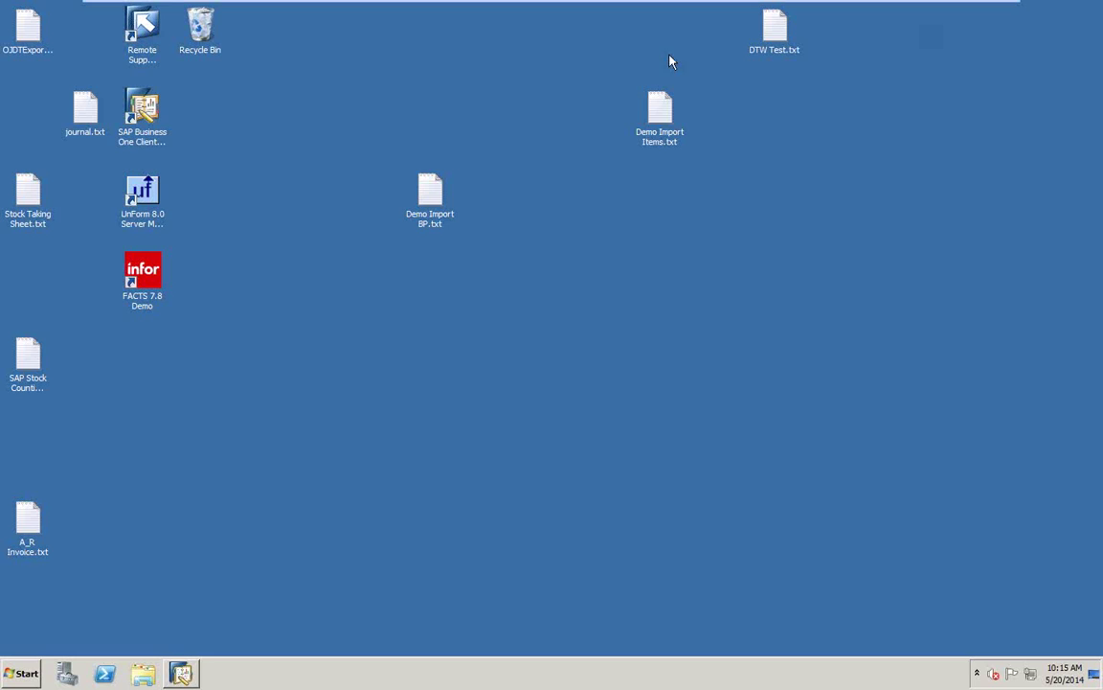
double_click(658, 116)
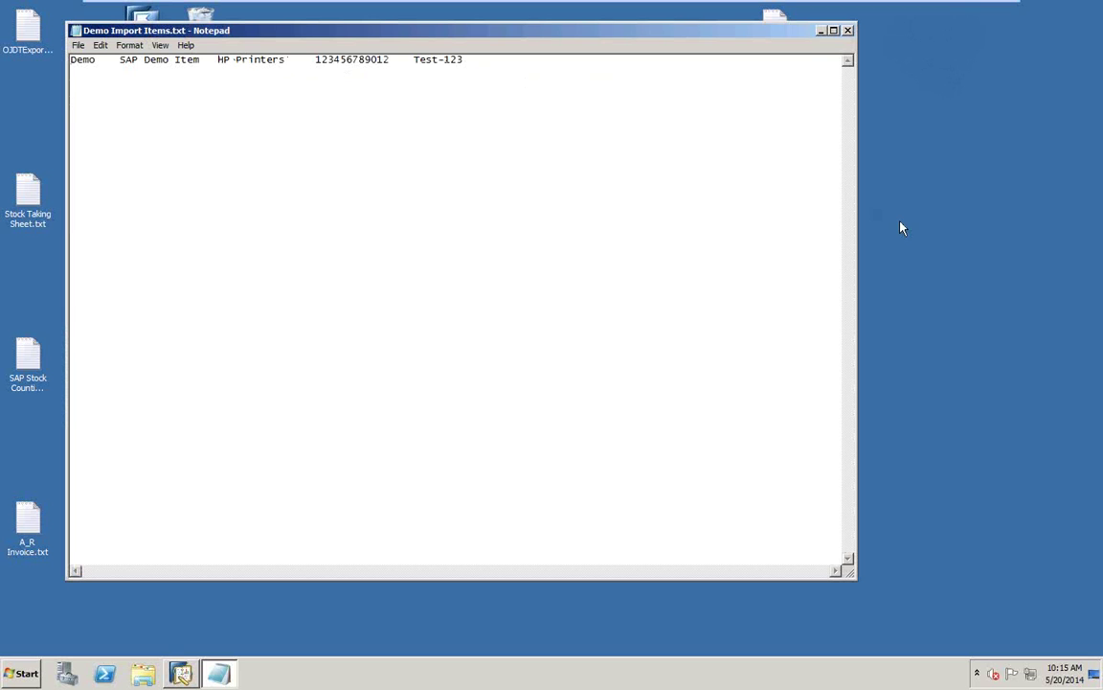
key("Delete")
key("Delete")
key("Delete")
key("Delete")
key("Delete")
key("Delete")
key("Delete")
key("Delete")
key("Delete")
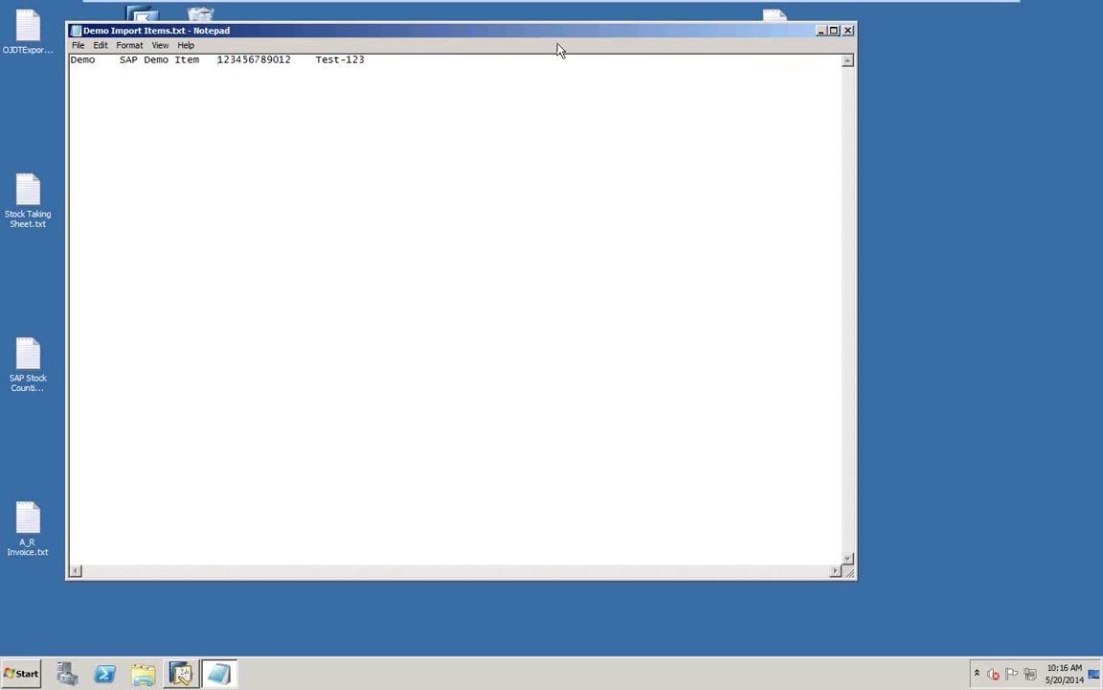
left_click(78, 47)
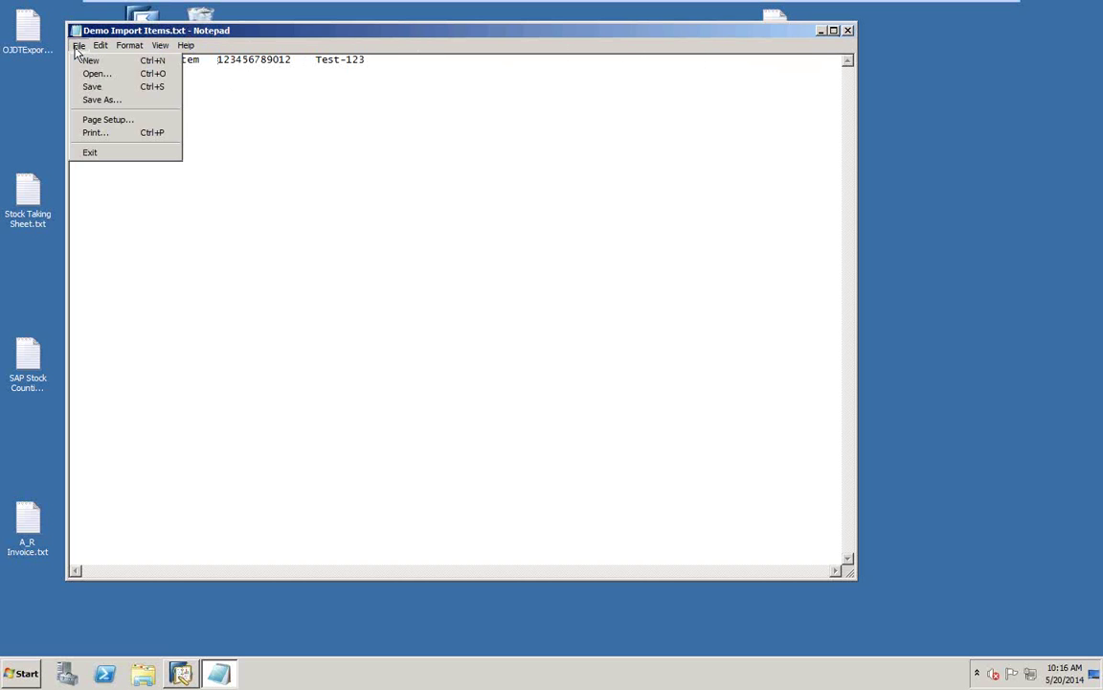
left_click(90, 88)
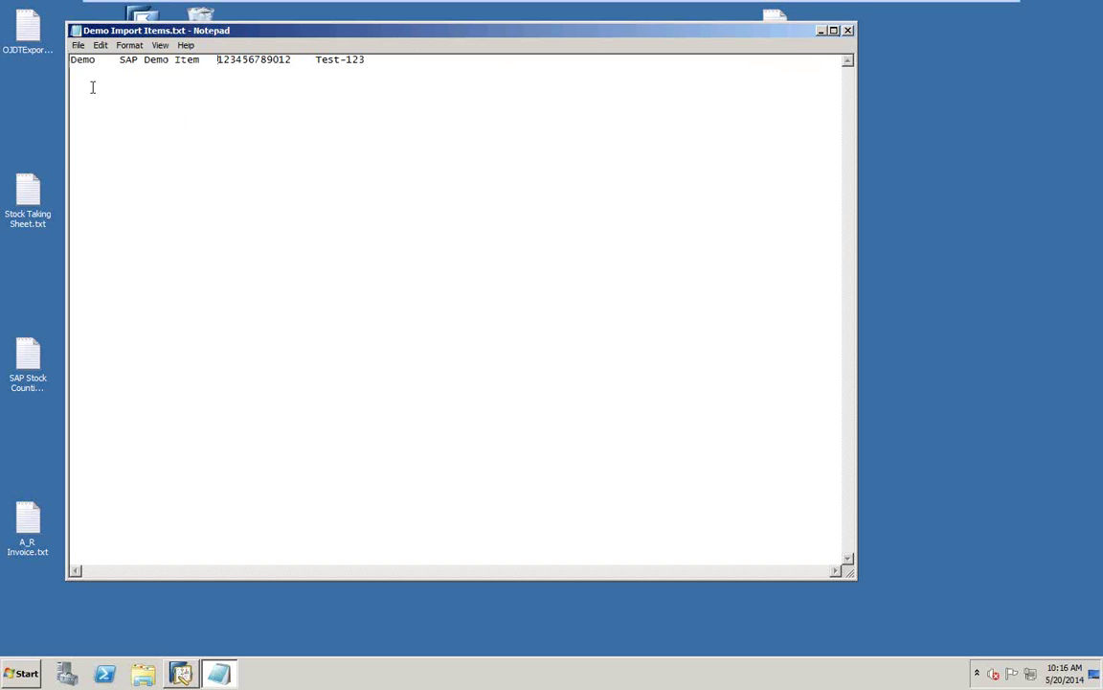
left_click(847, 30)
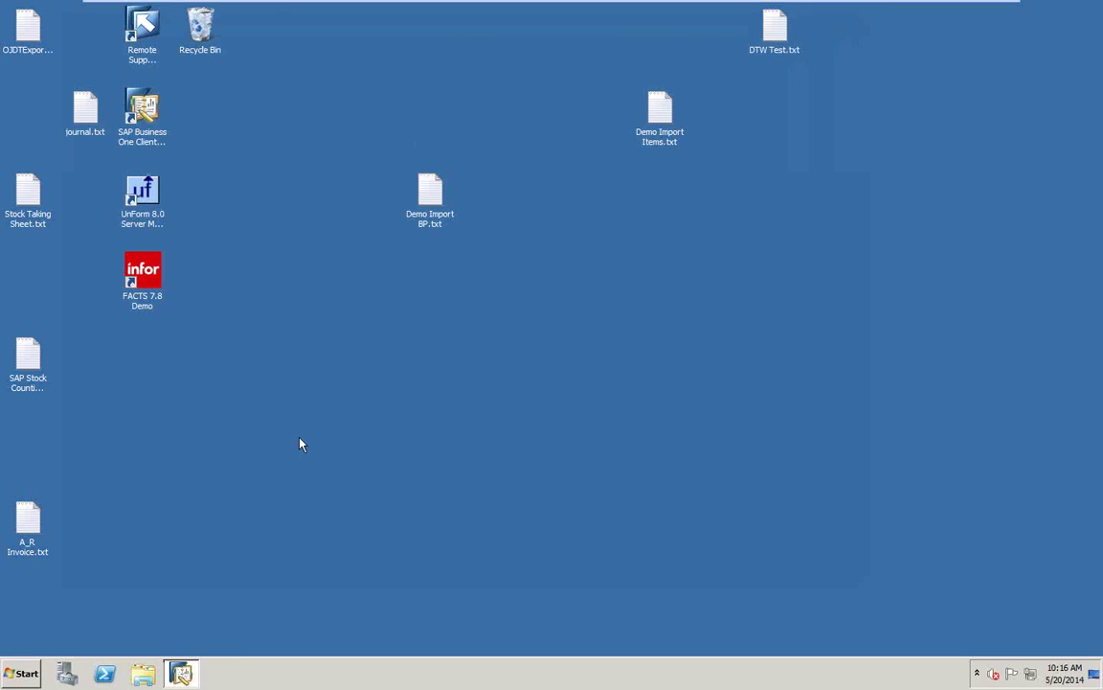
Step: Switch back to SAP Business One, remove the Demo item from Item Master Data and close the form
left_click(194, 679)
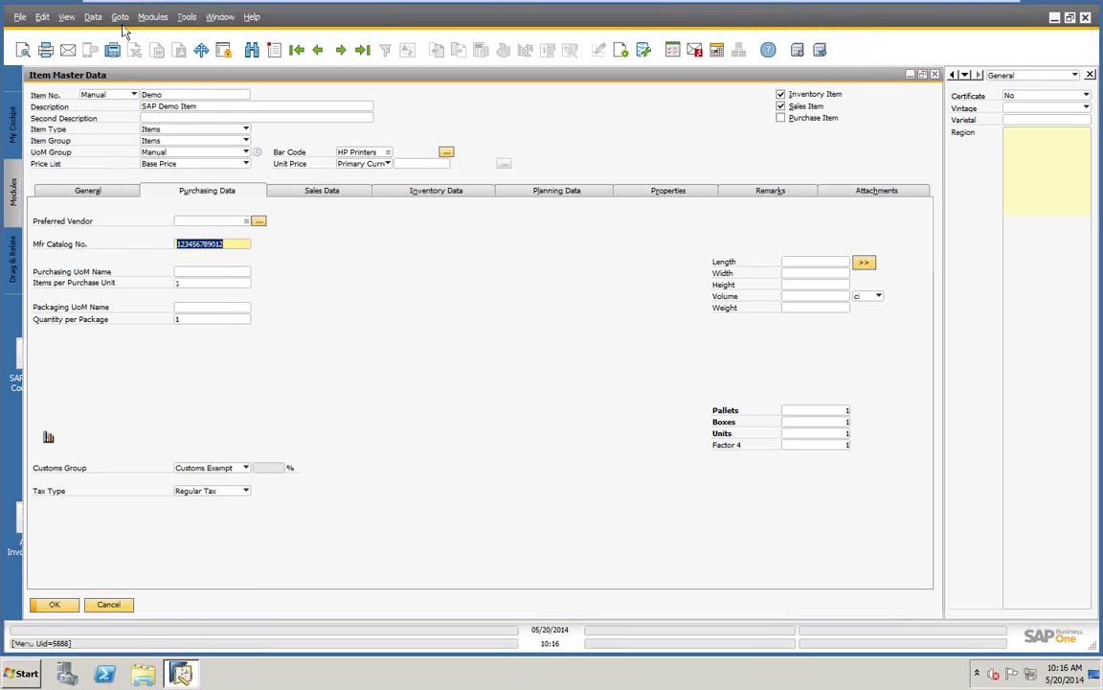
left_click(92, 16)
left_click(121, 122)
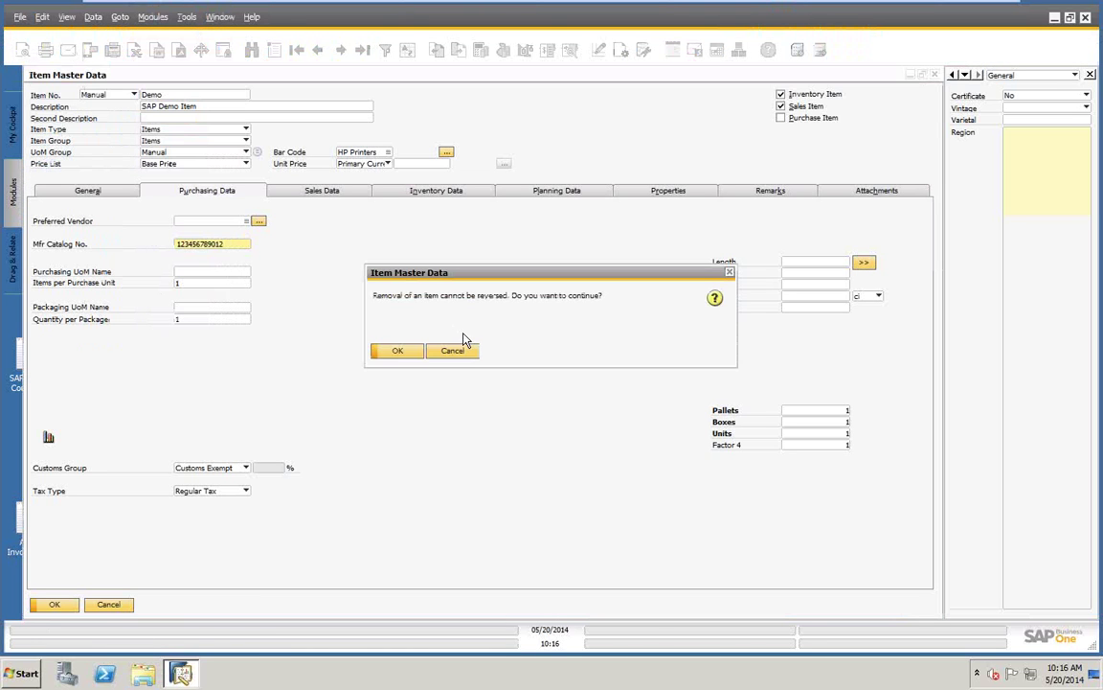
left_click(397, 351)
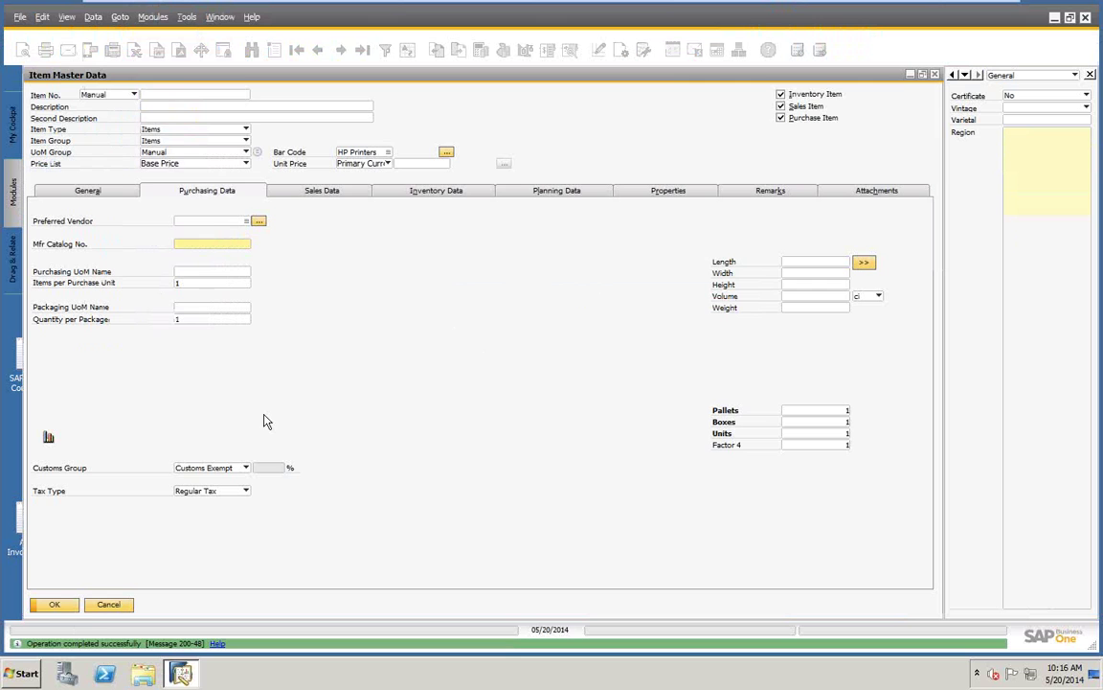
left_click(110, 604)
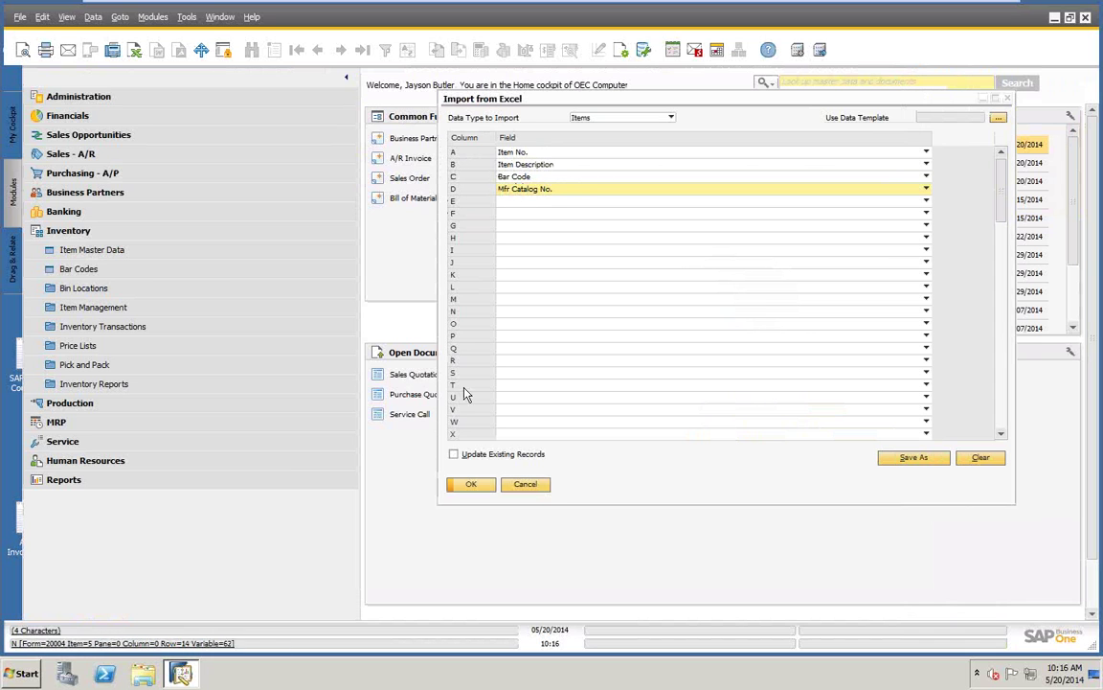
Step: Import the edited Demo Import Items.txt from the desktop again as Items data
left_click(471, 485)
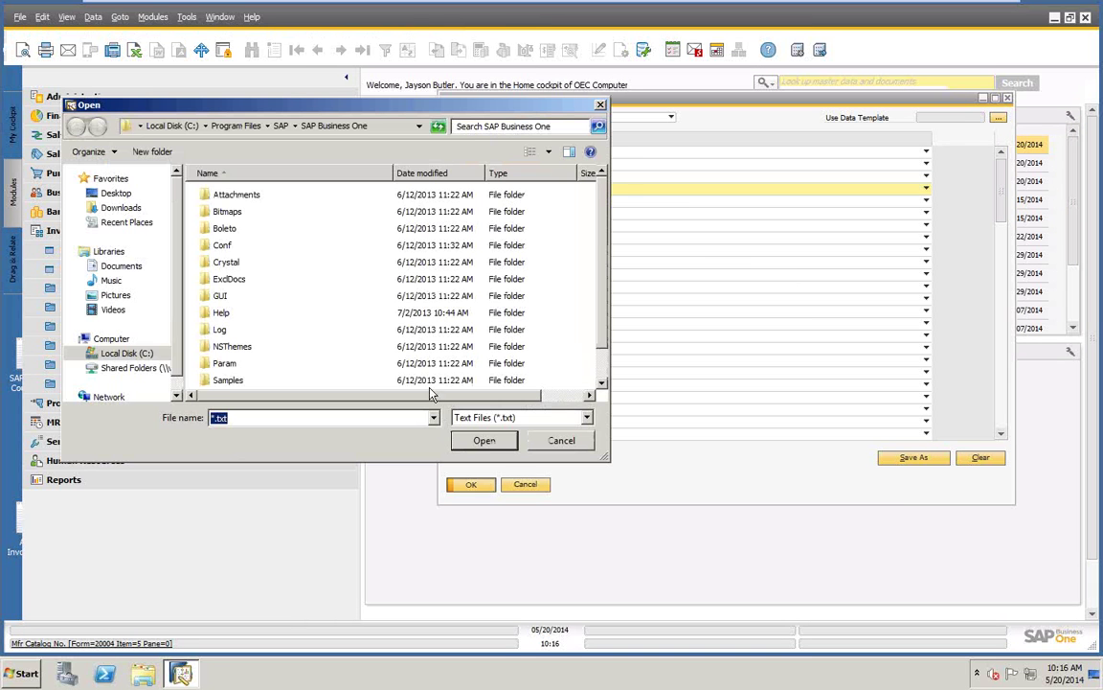
left_click(113, 197)
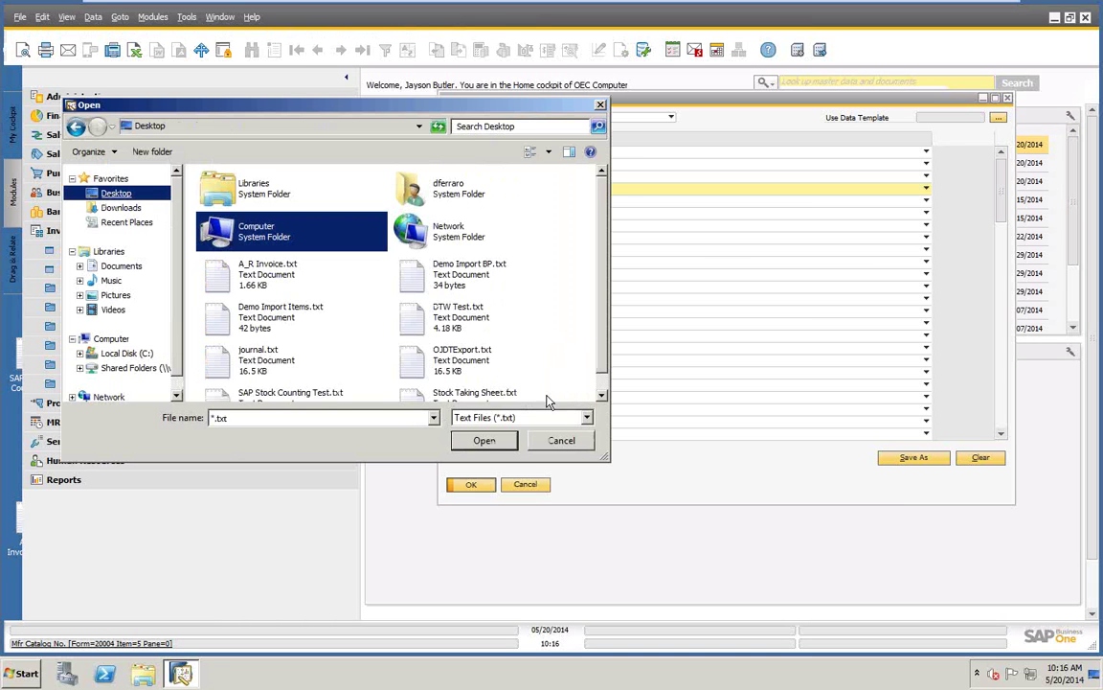
left_click(203, 302)
left_click(483, 440)
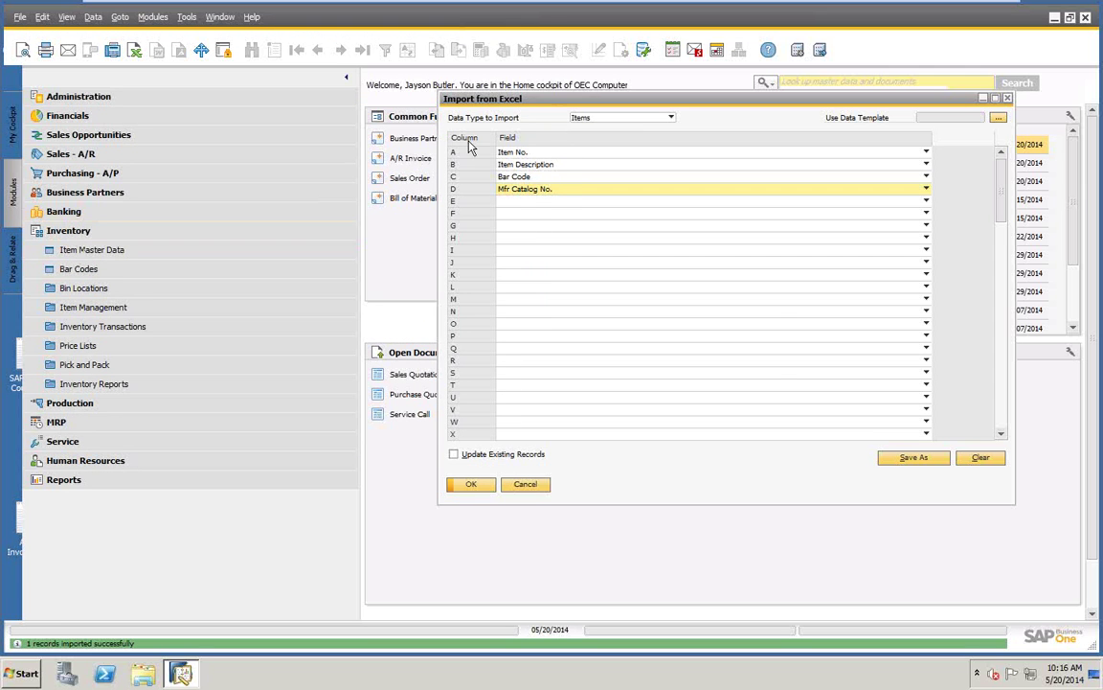
Step: Find item Demo in Item Master Data and review its sales data, purchasing data and the available item groups
left_click(88, 251)
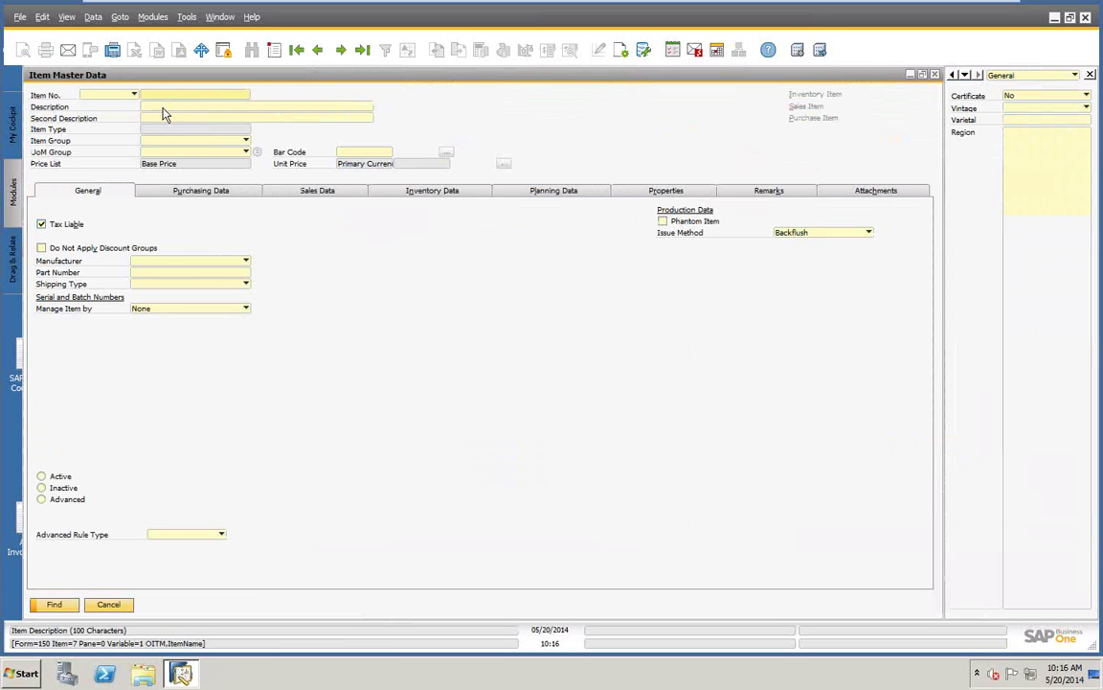
type("Demo")
key("Return")
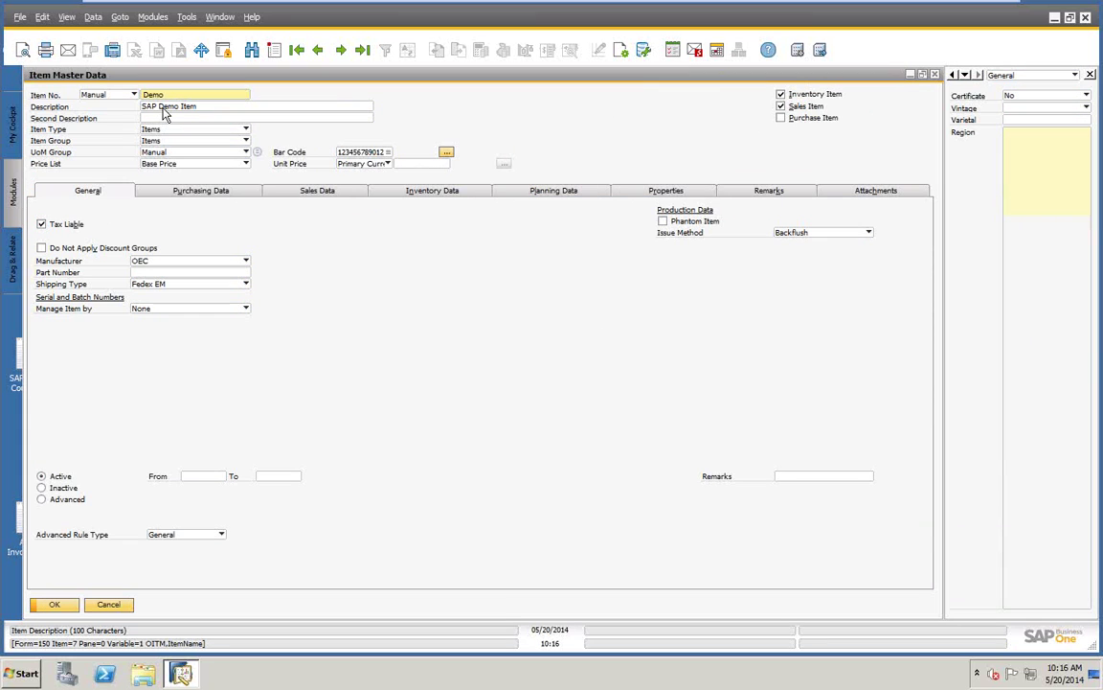
left_click(230, 140)
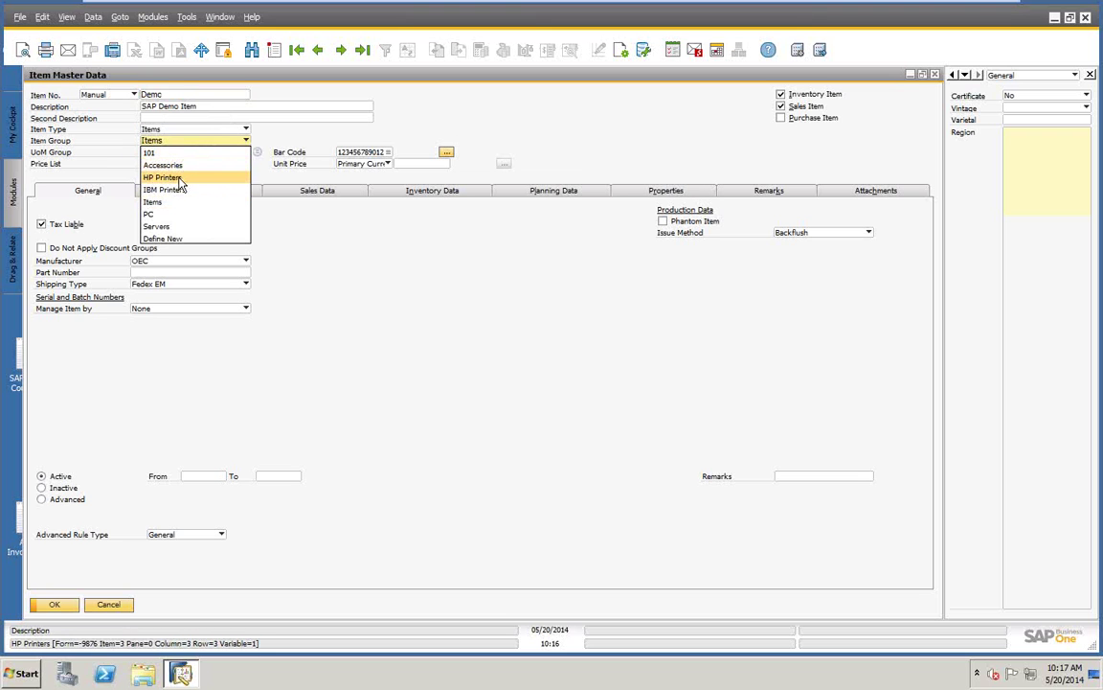
left_click(328, 131)
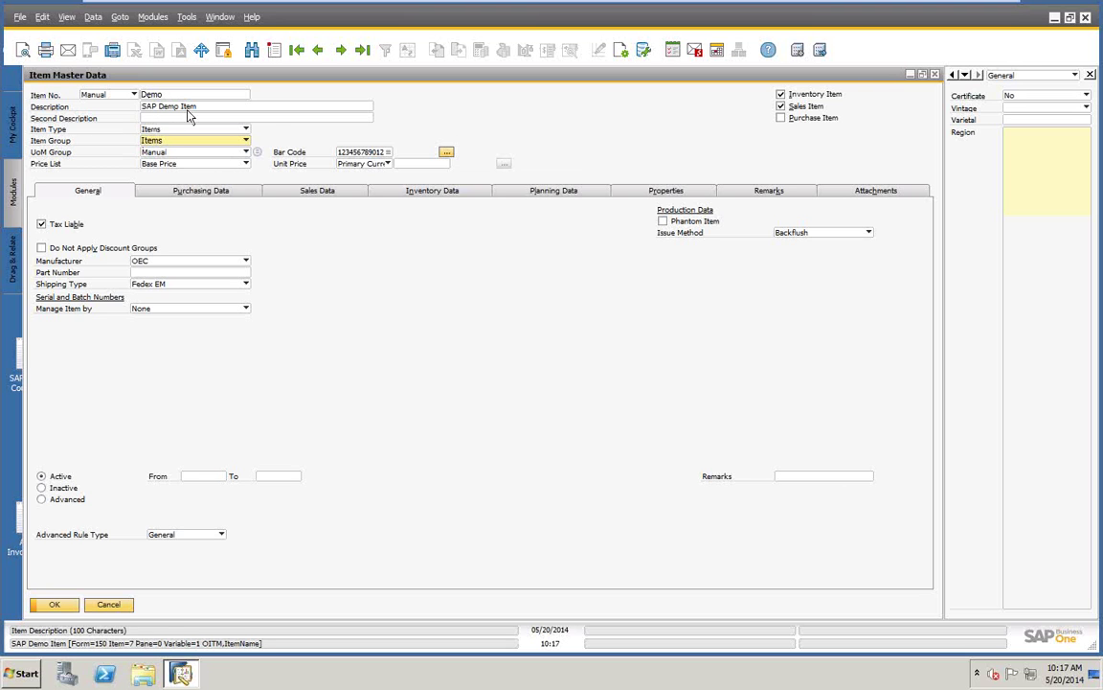
left_click(323, 193)
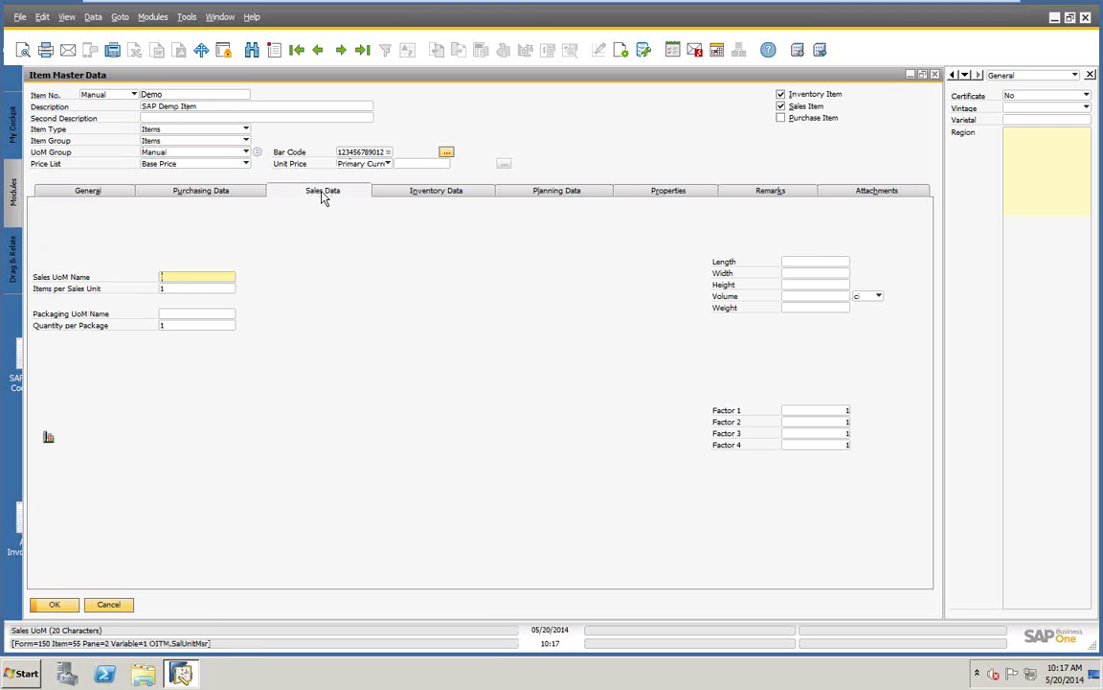
left_click(221, 192)
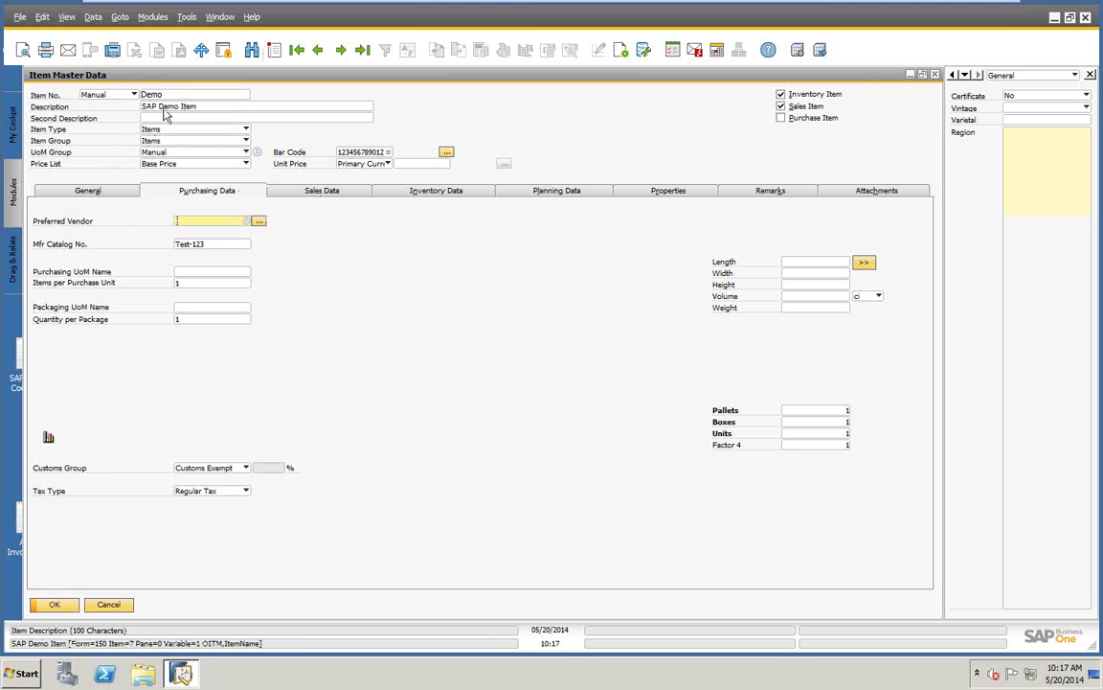
left_click(246, 141)
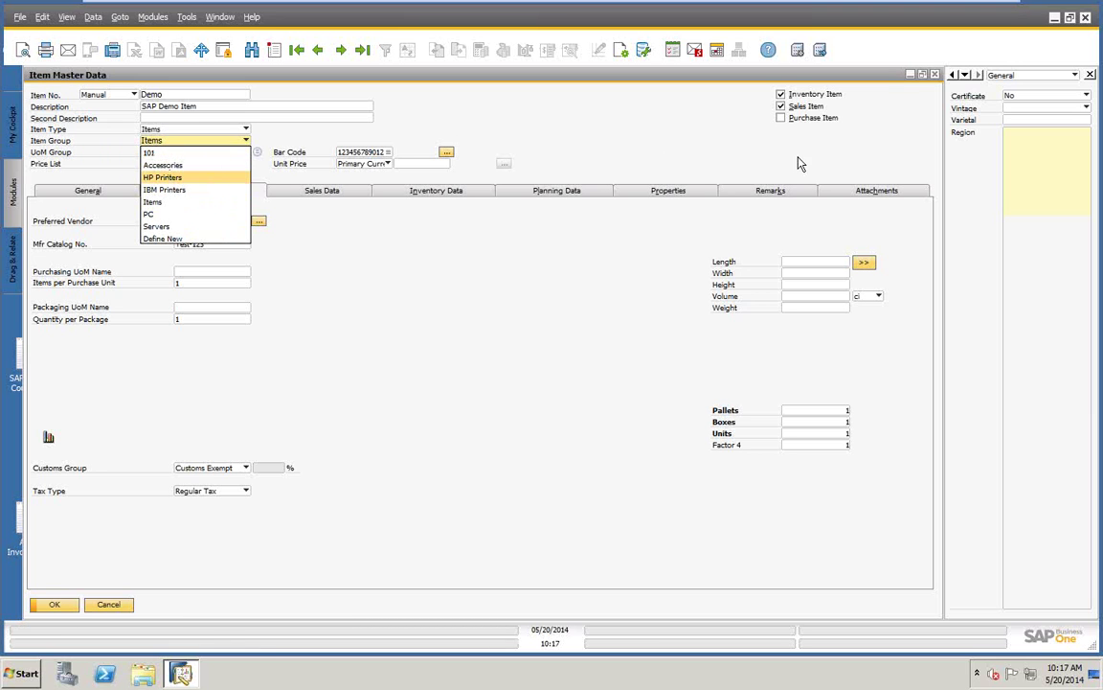
Step: Open Demo Import Items.txt from the desktop, insert HP Printers as a tab-separated value before the bar code, then save and close the file
left_click(1054, 19)
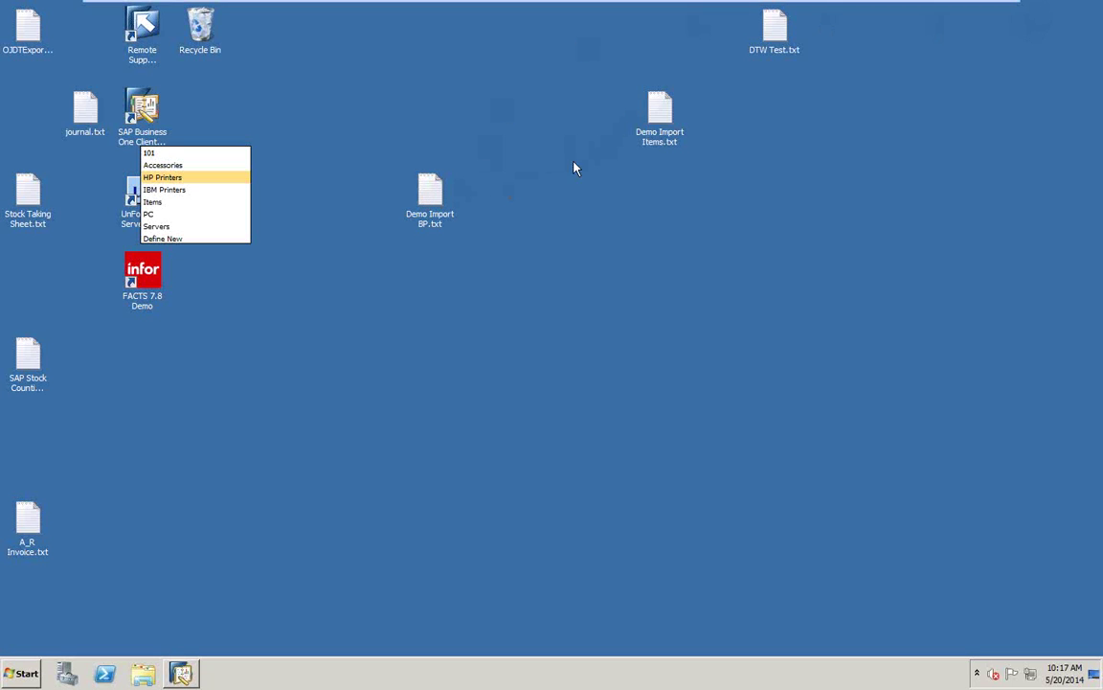
double_click(668, 115)
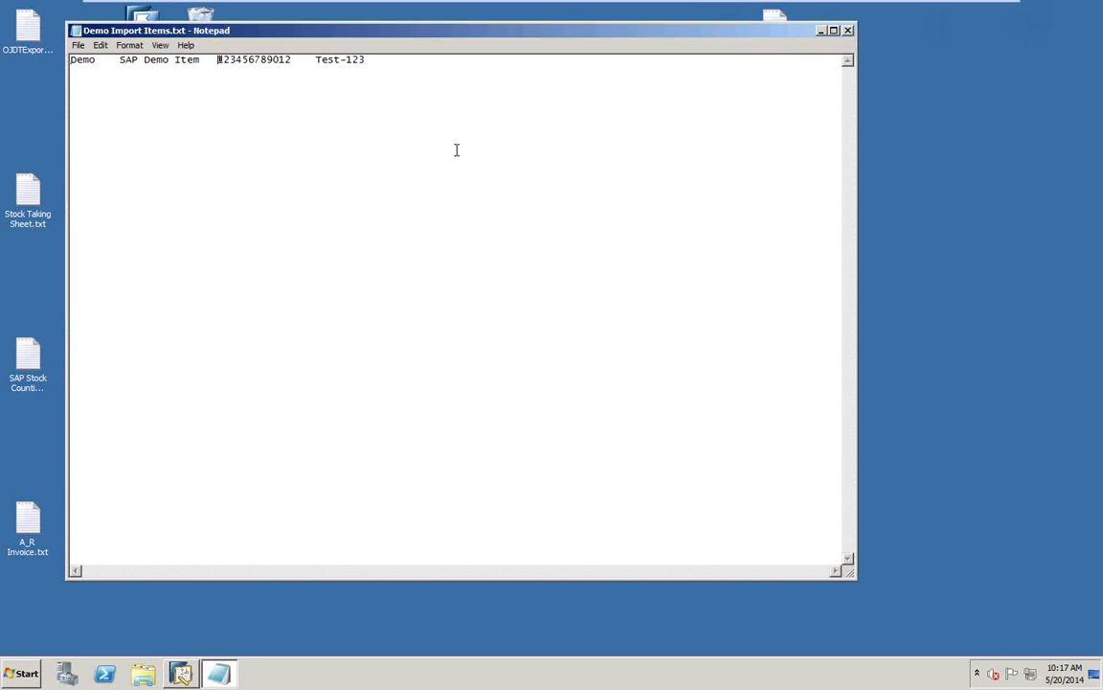
type("HP Printers")
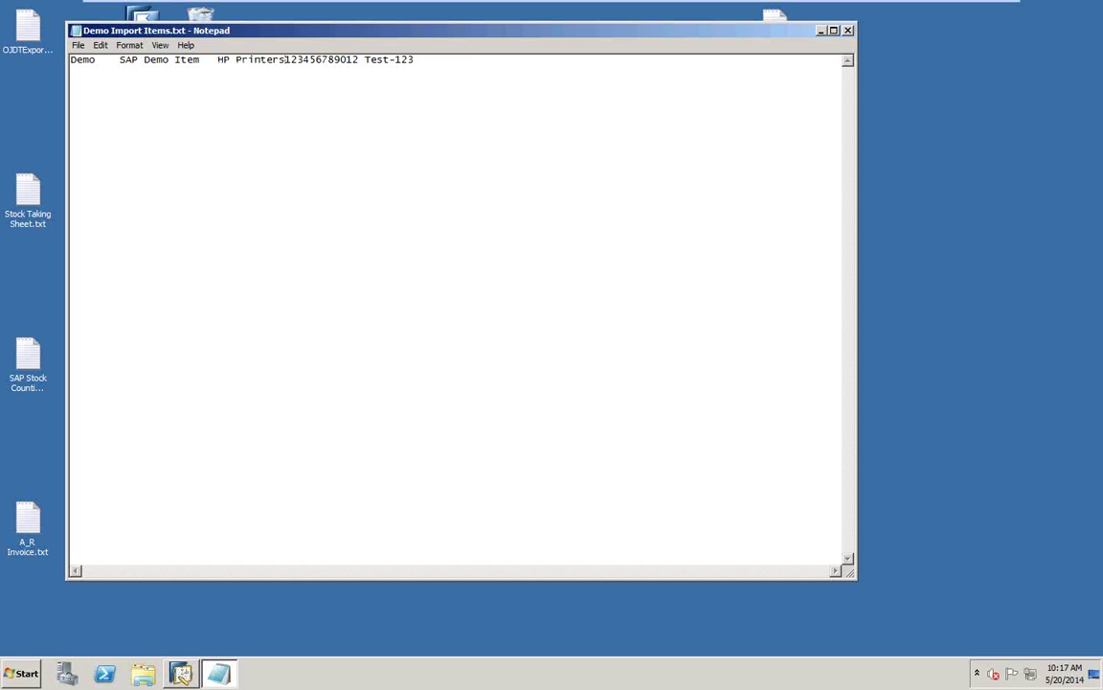
key("Tab")
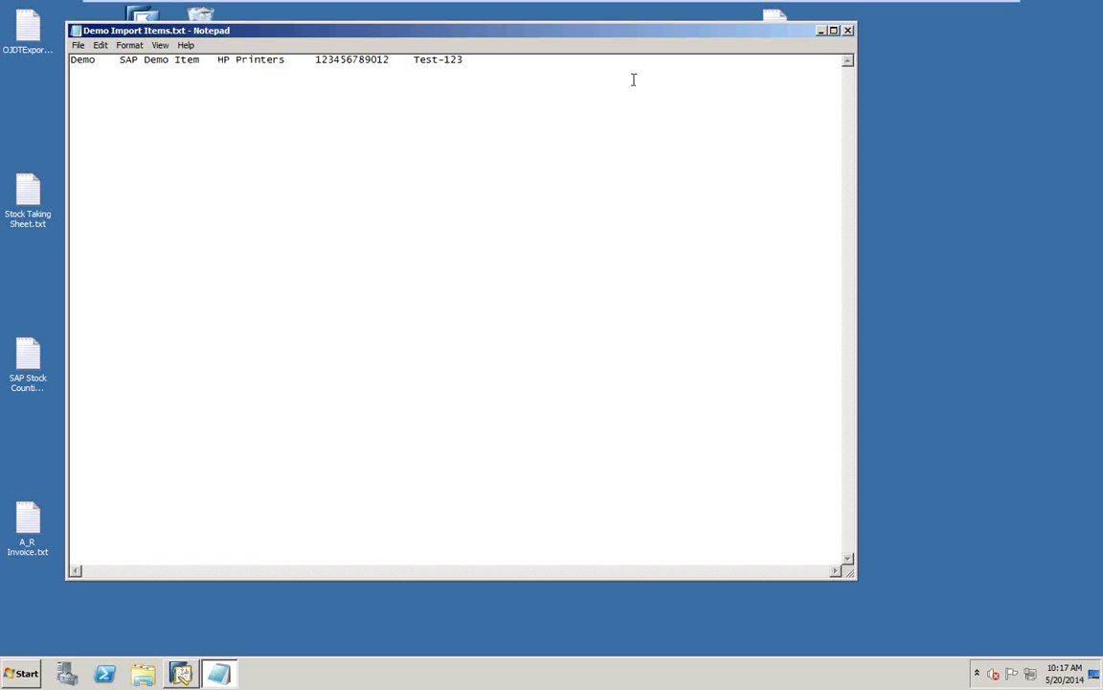
left_click(77, 45)
left_click(88, 87)
left_click(847, 31)
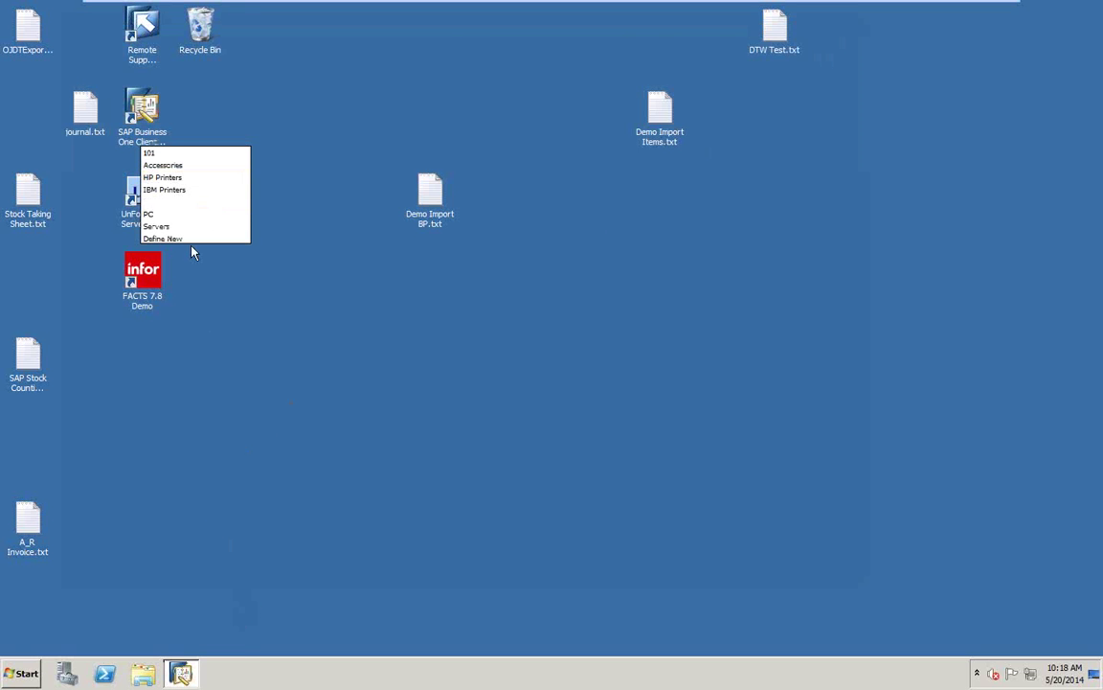
Step: Switch back to SAP Business One, check the Demo item's bar code and item group choices, and close the item form
left_click(180, 673)
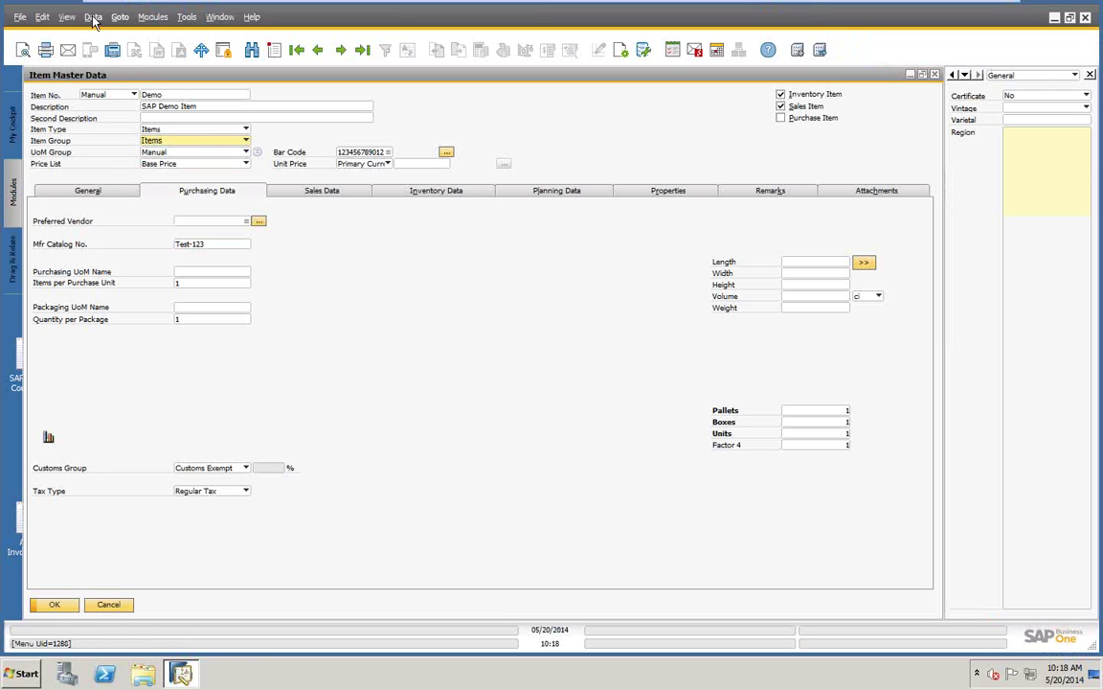
double_click(363, 157)
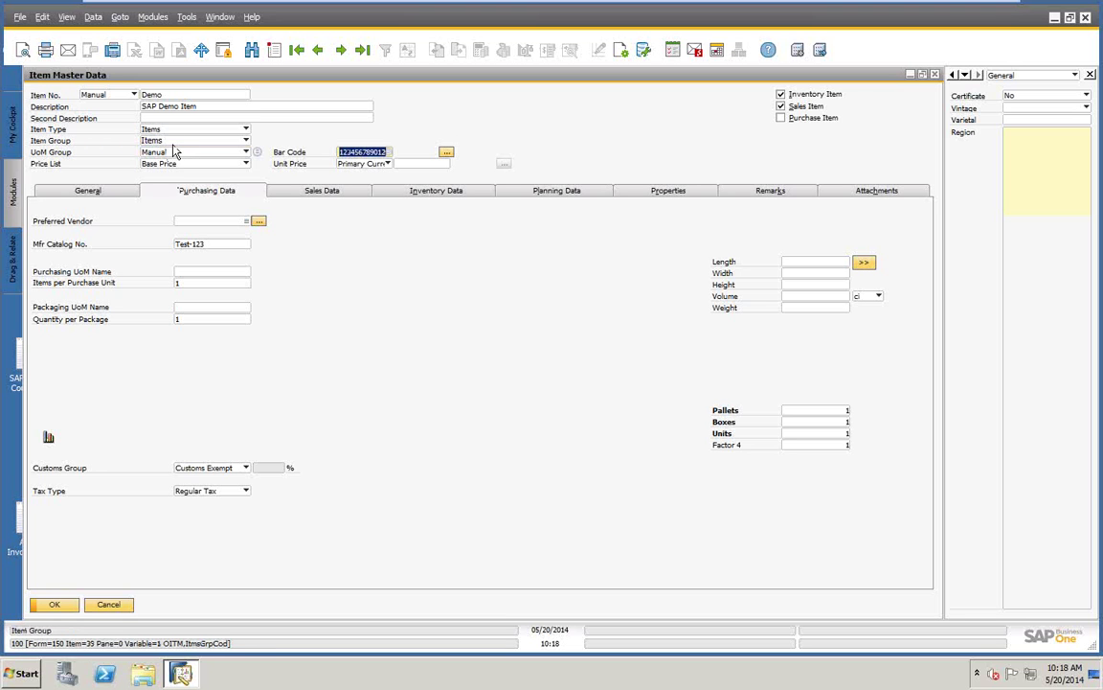
left_click(245, 140)
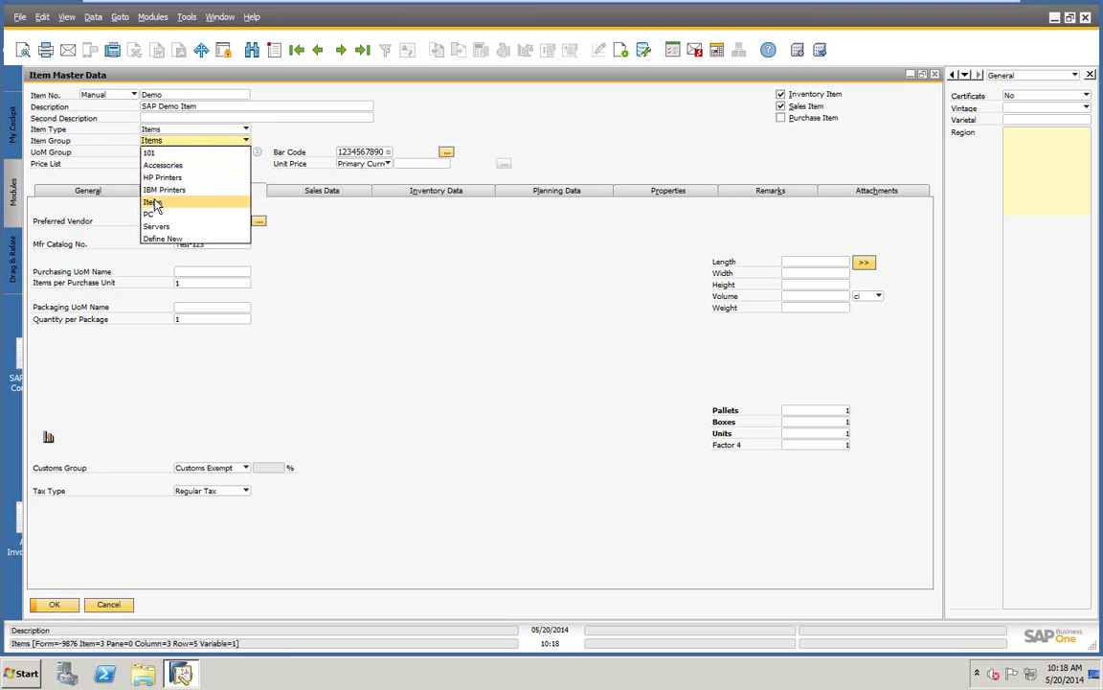
left_click(473, 330)
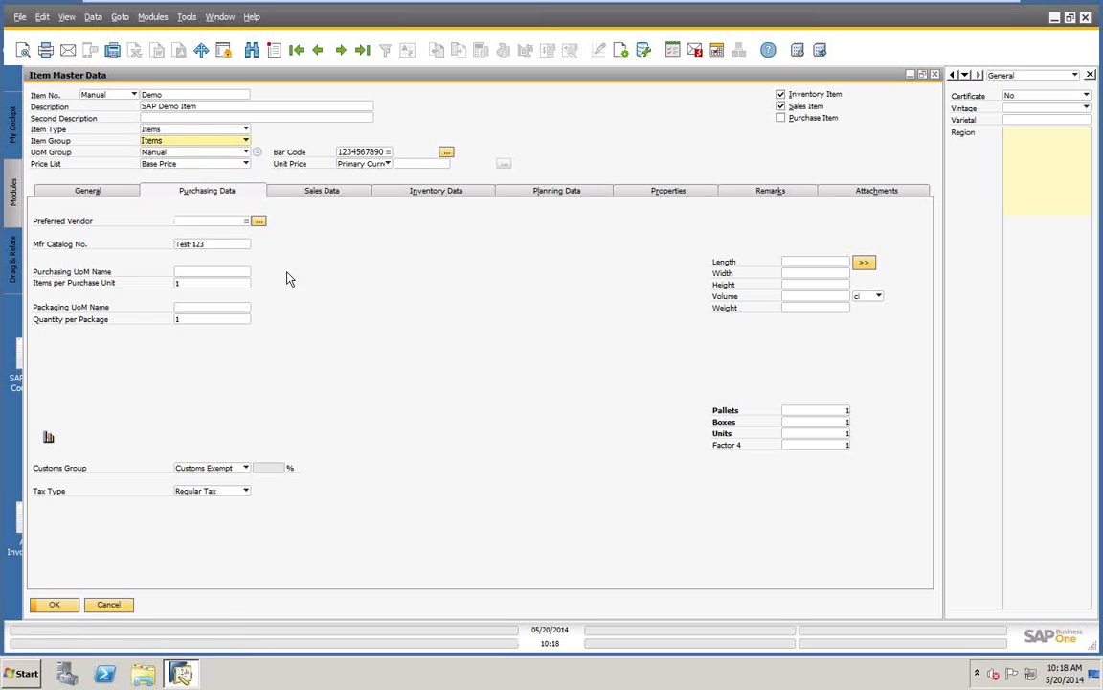
left_click(55, 608)
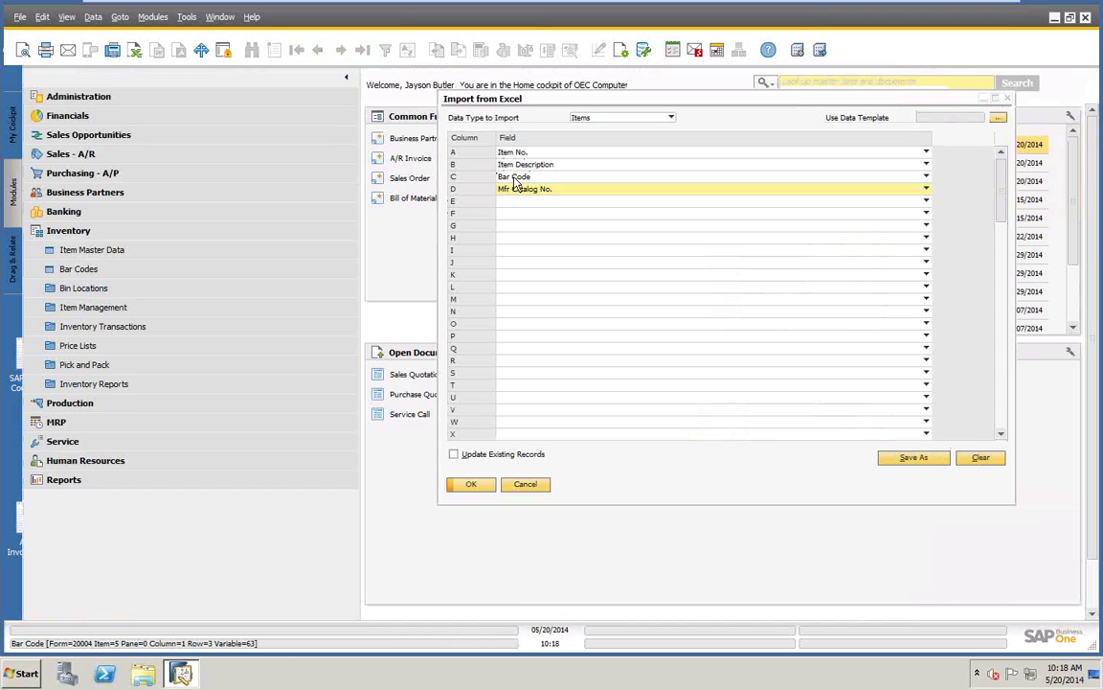
Step: Map import column C to Item Group, column D to Bar Code and column E to Mfr Catalog No
left_click(532, 189)
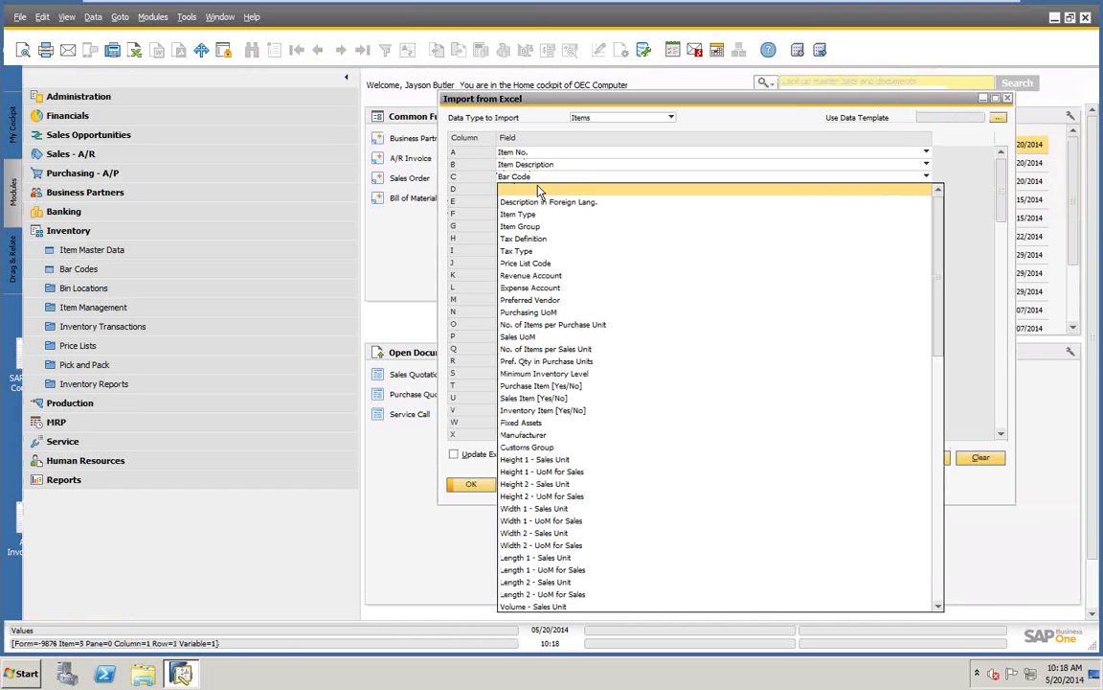
left_click(511, 228)
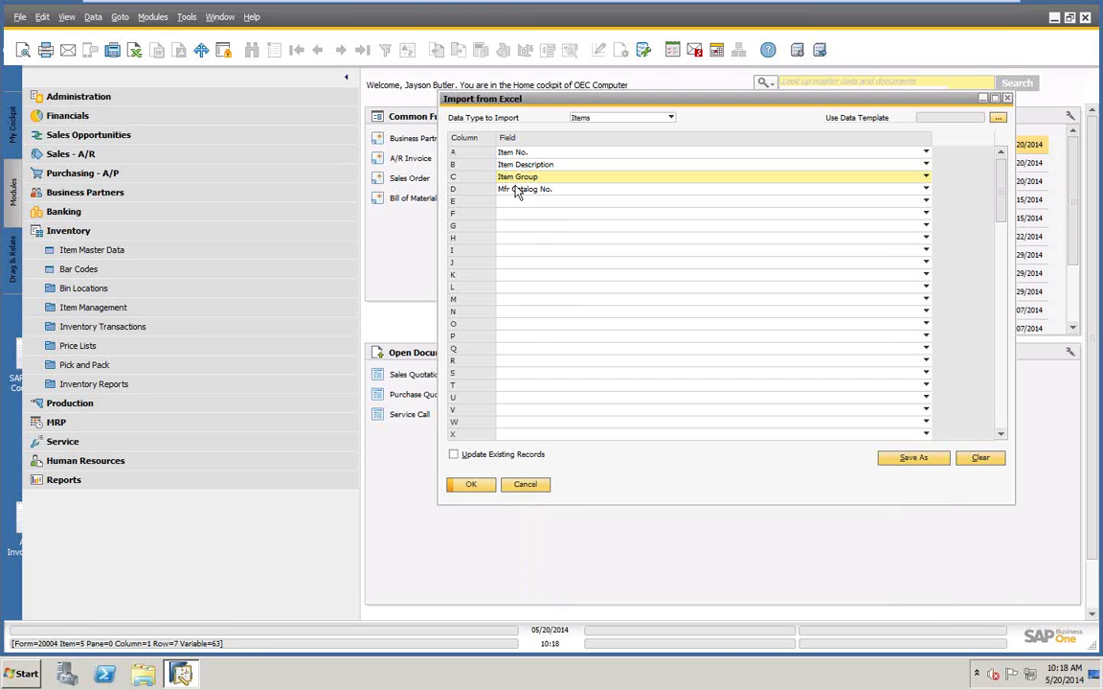
left_click(542, 189)
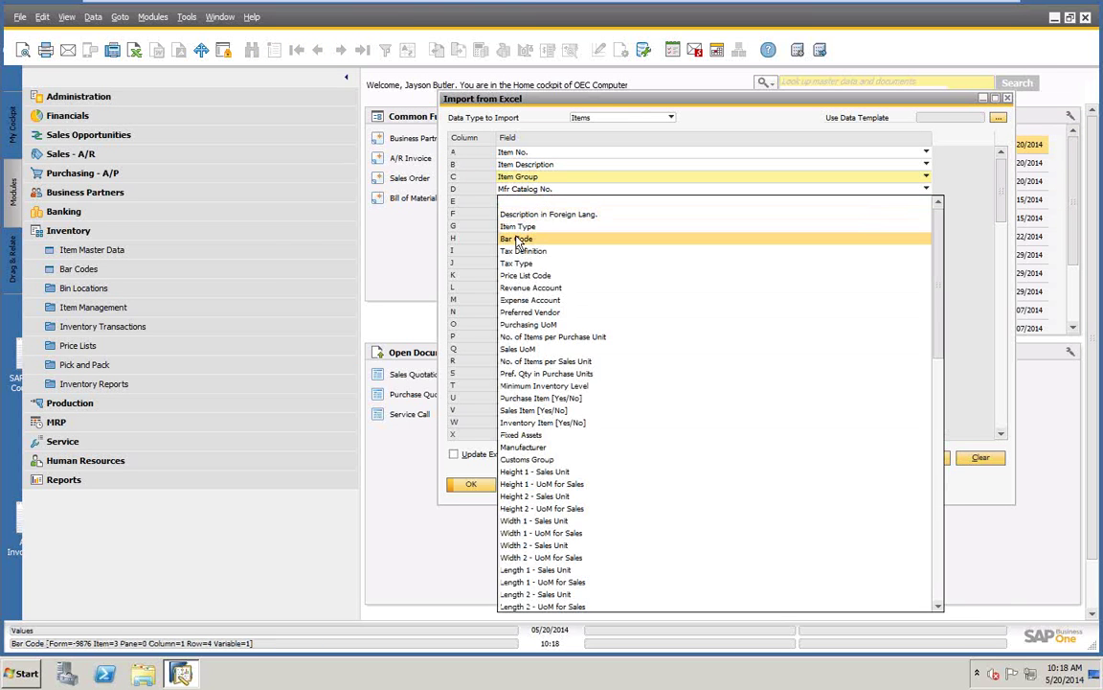
left_click(515, 239)
left_click(525, 201)
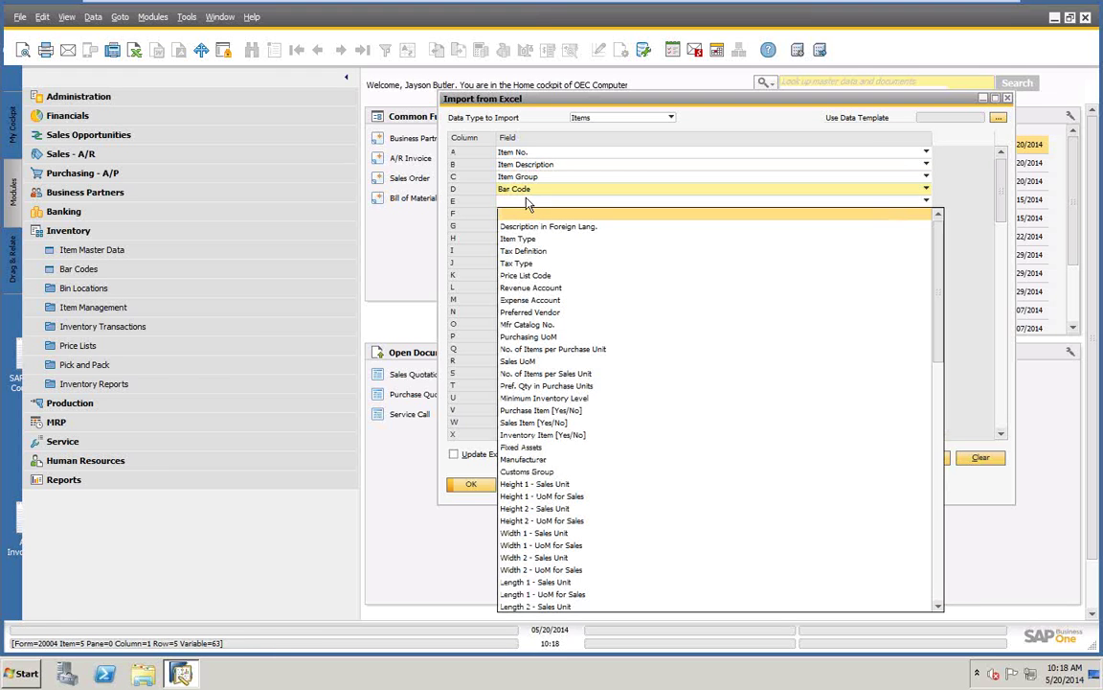
left_click(526, 325)
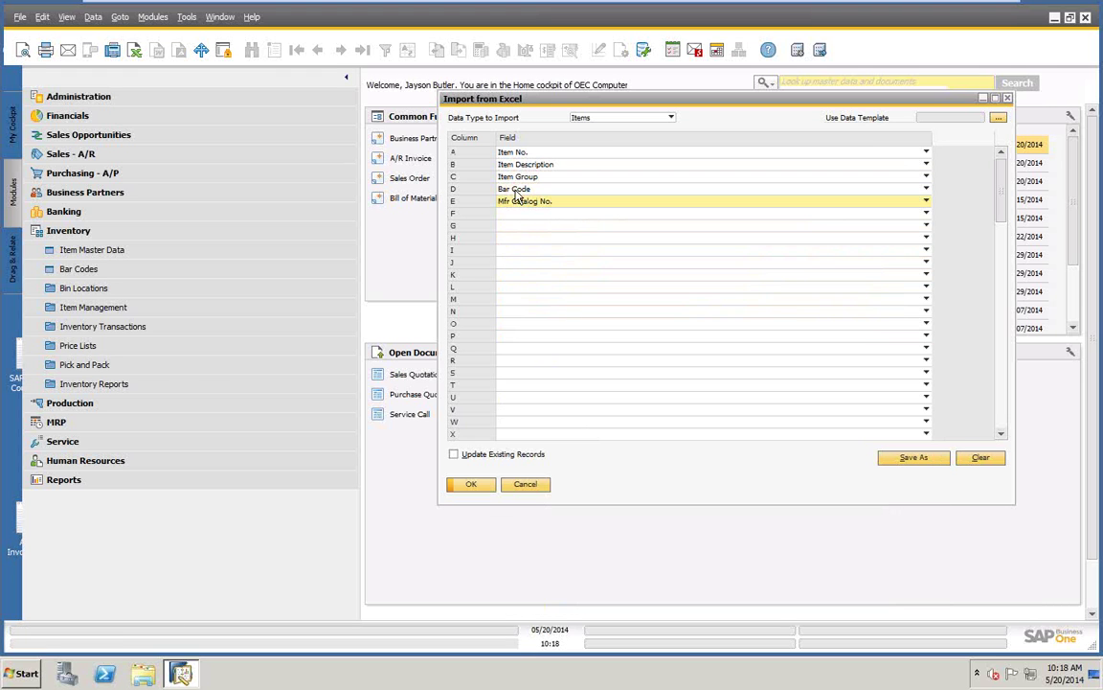
Step: Try to import Demo Import Items.txt from the desktop without updating existing records, and dismiss the import results
left_click_drag(622, 98, 639, 95)
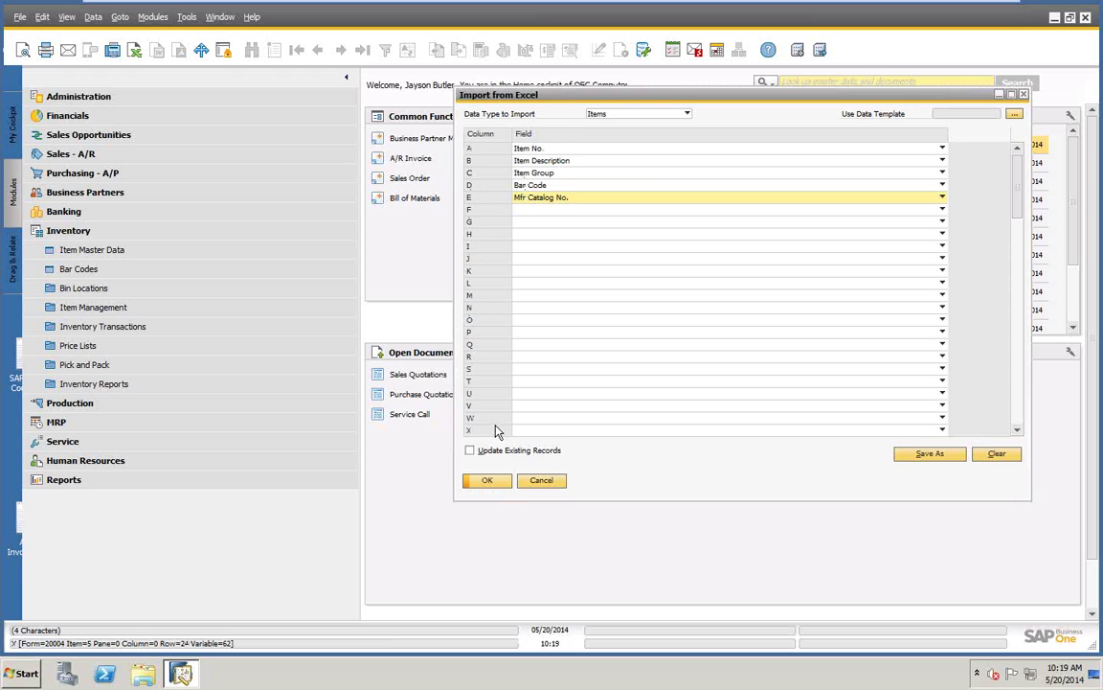
left_click_drag(581, 99, 523, 93)
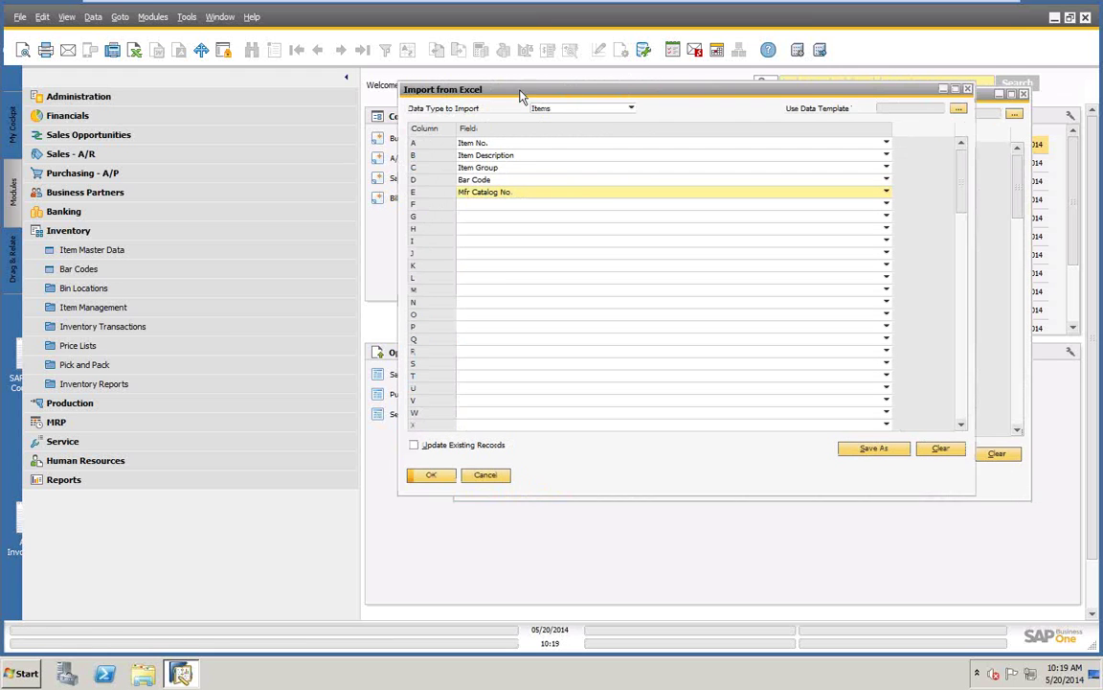
left_click(429, 477)
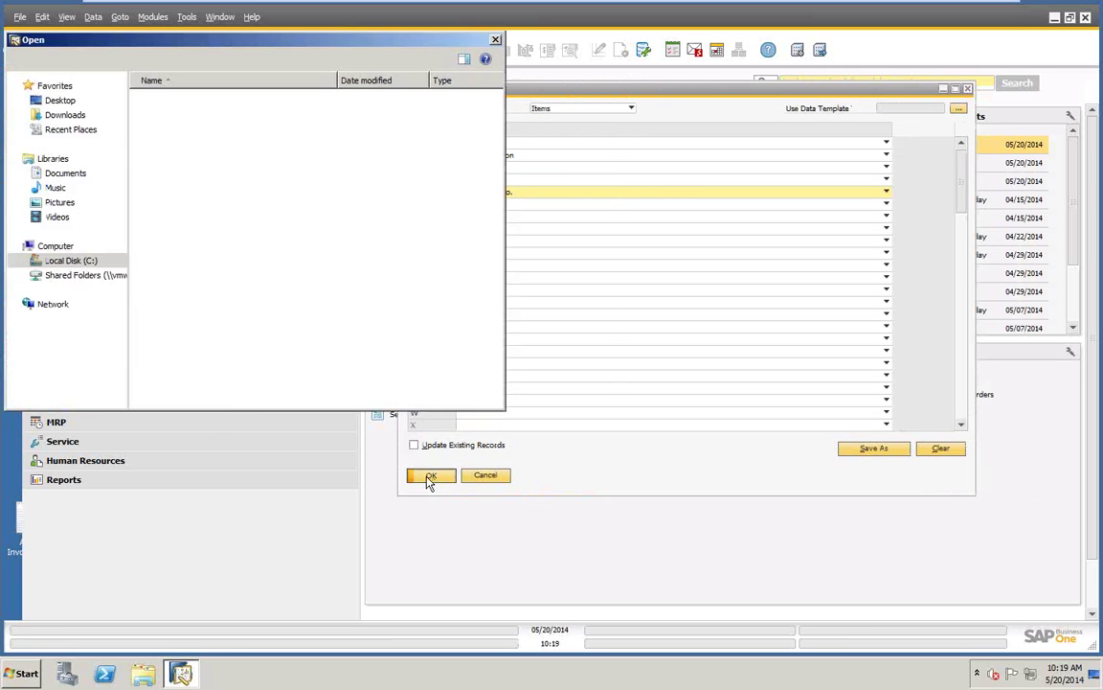
left_click(116, 193)
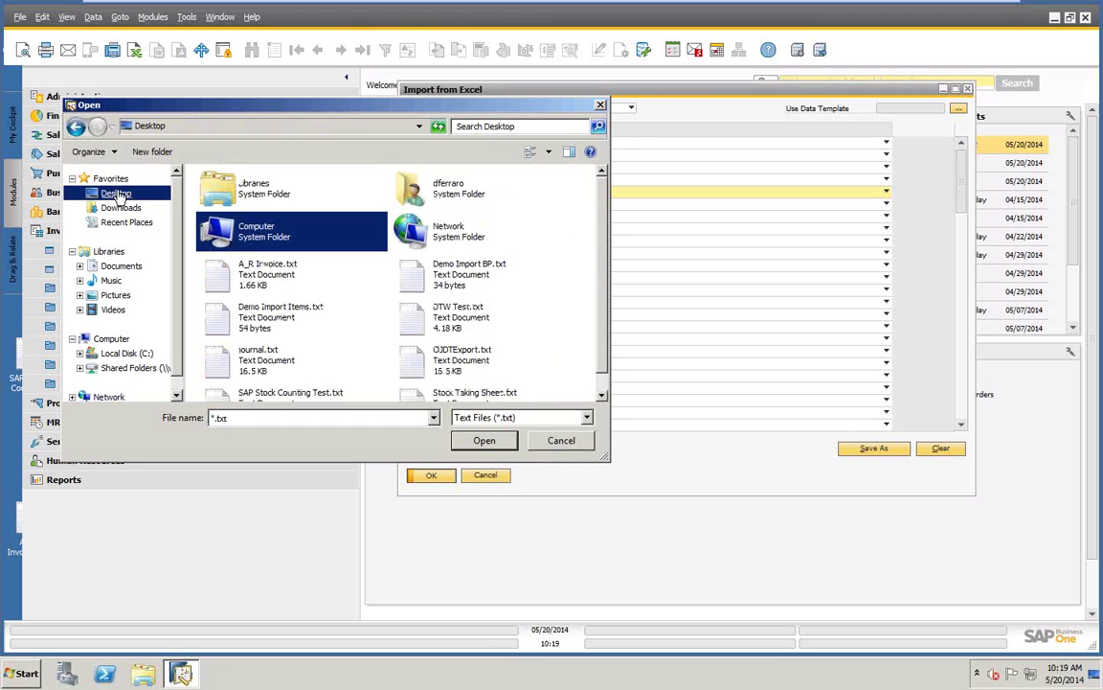
left_click(246, 333)
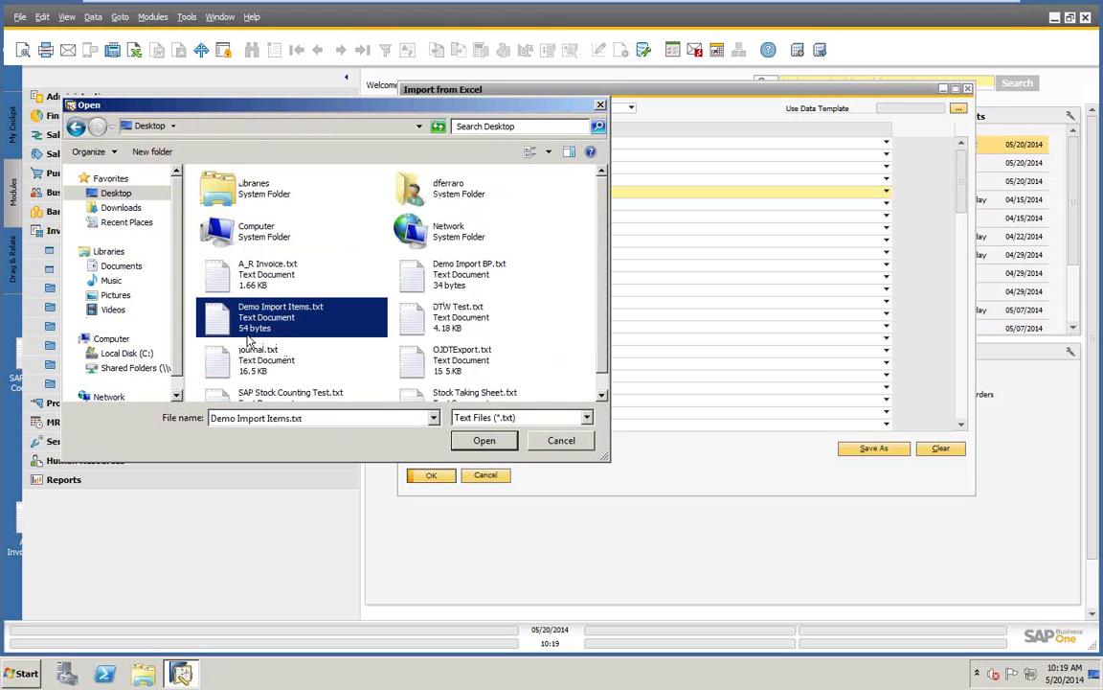
left_click(483, 440)
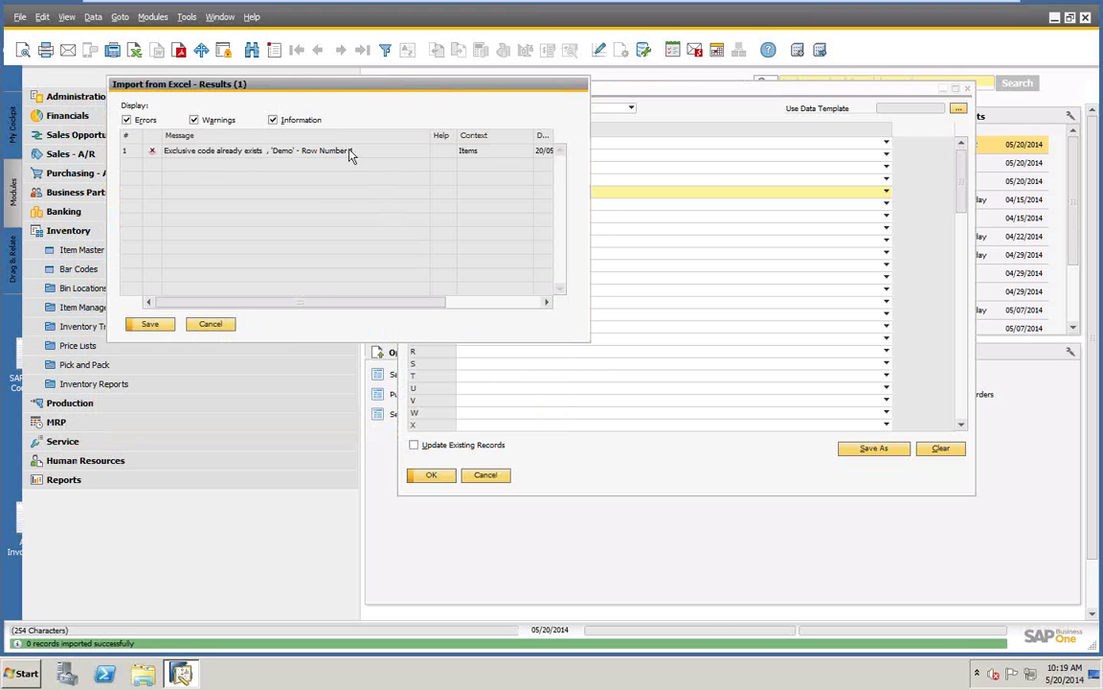
left_click(211, 323)
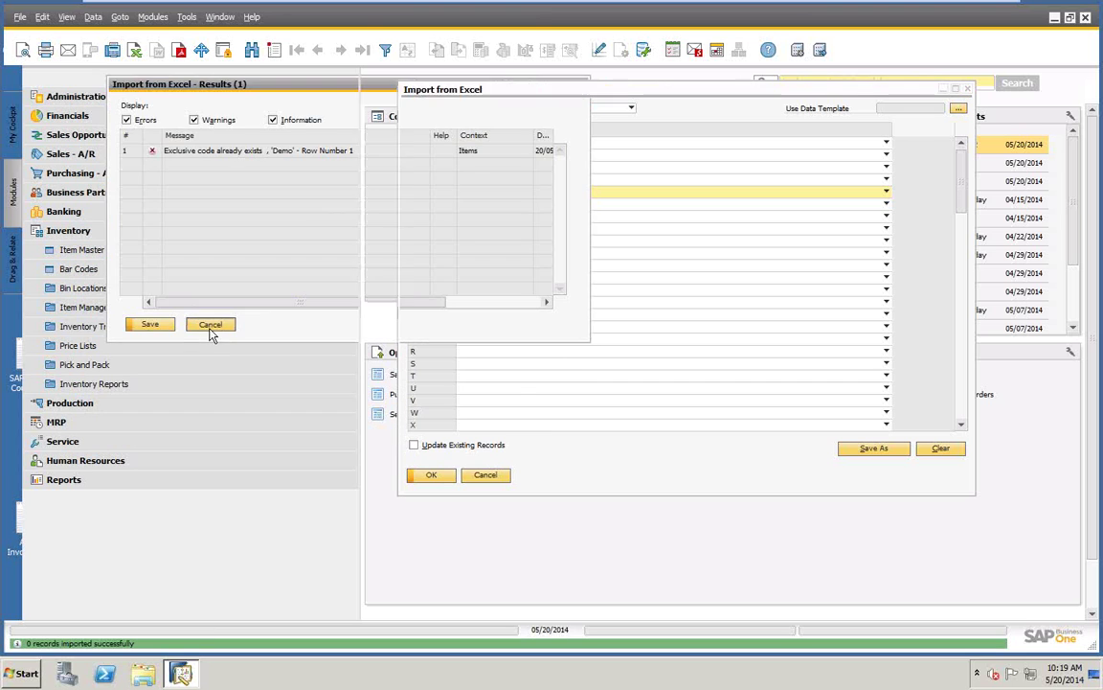
Step: Enable updating of existing records, try to import Demo Import Items.txt from the desktop, and dismiss the import results
left_click(415, 445)
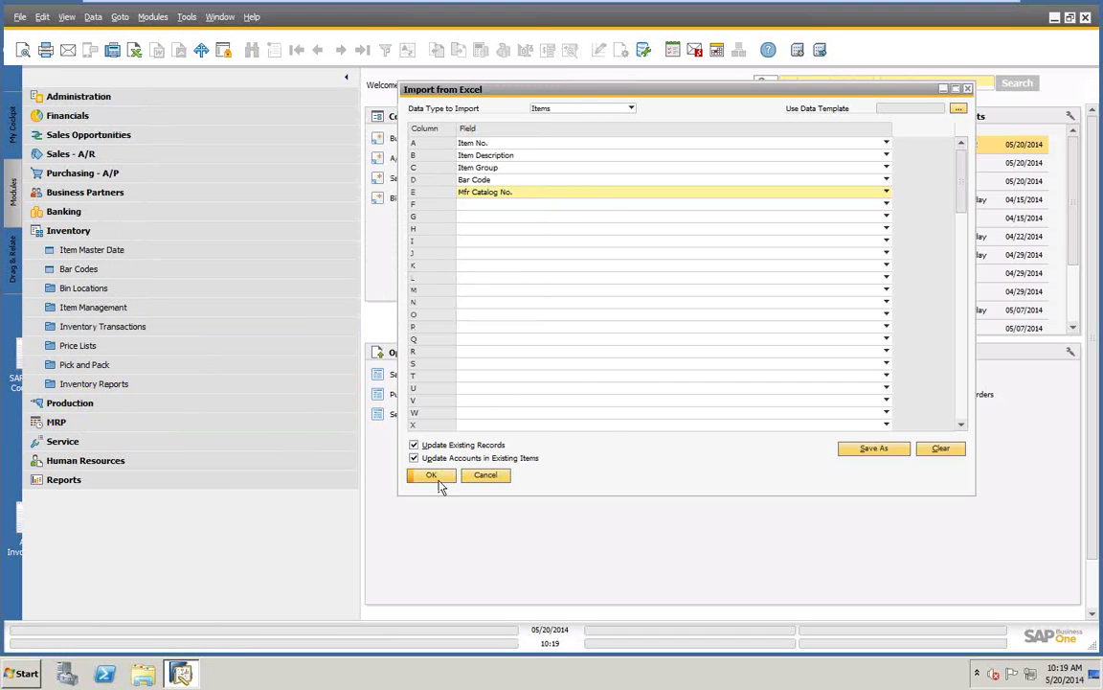
left_click(432, 476)
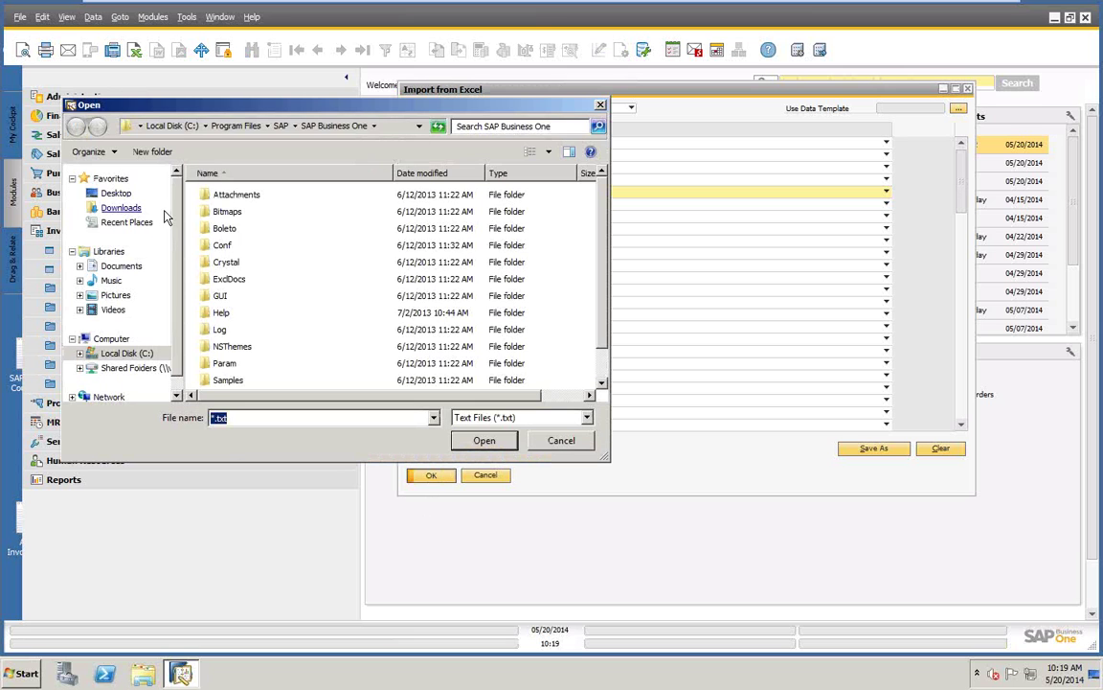
left_click(117, 194)
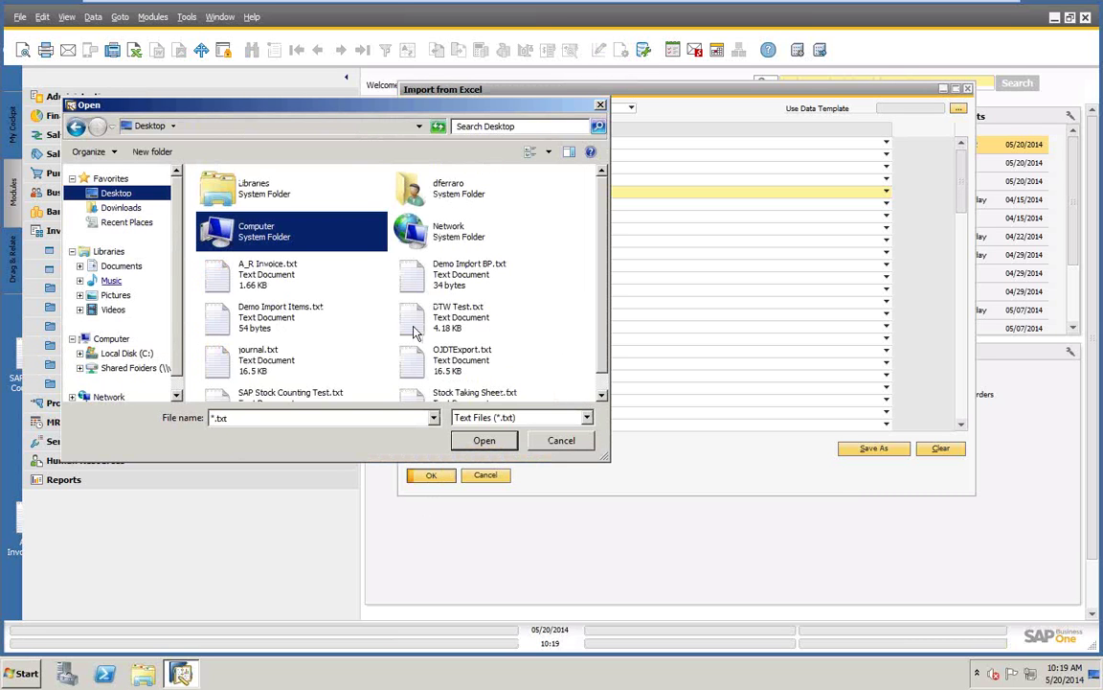
left_click(227, 322)
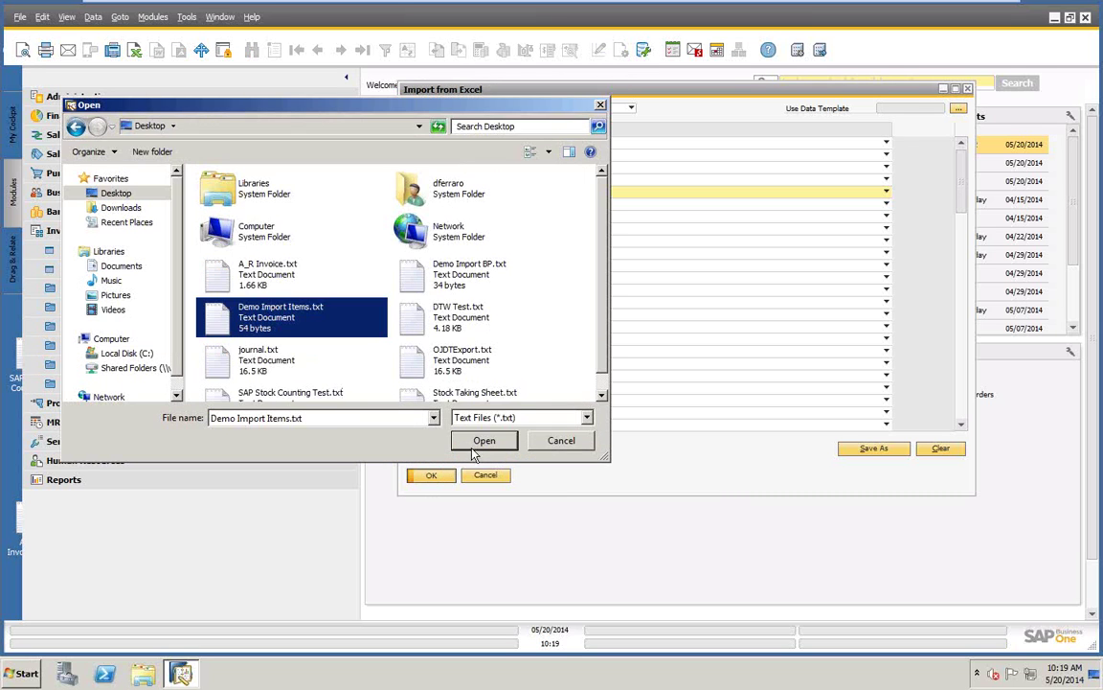
left_click(483, 440)
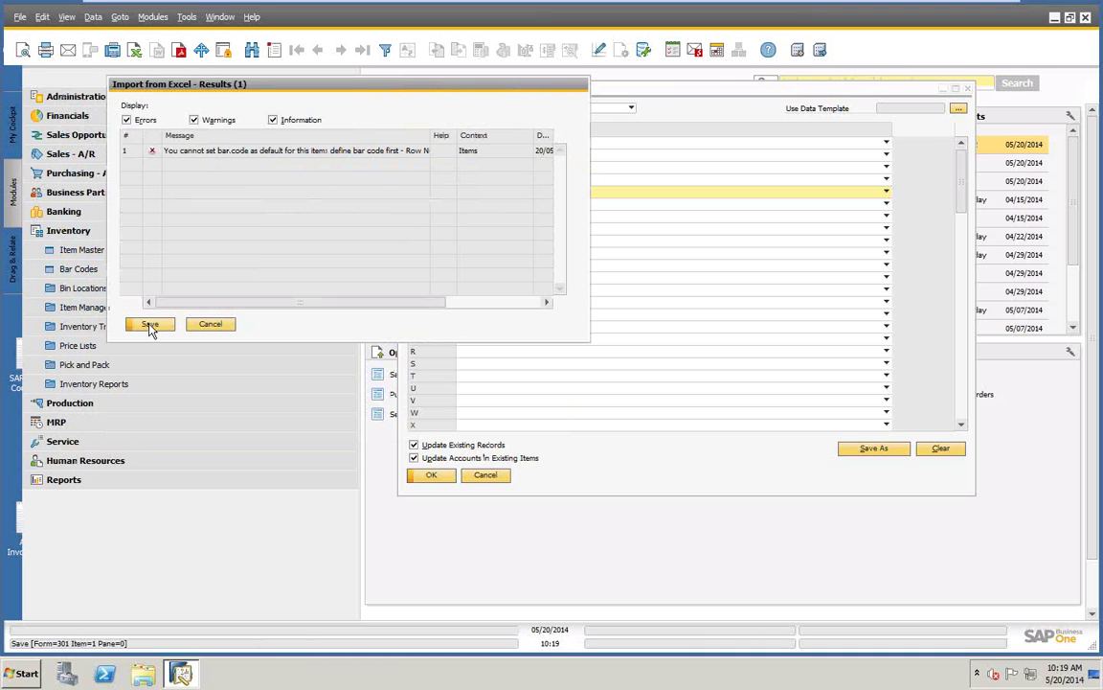
left_click(203, 325)
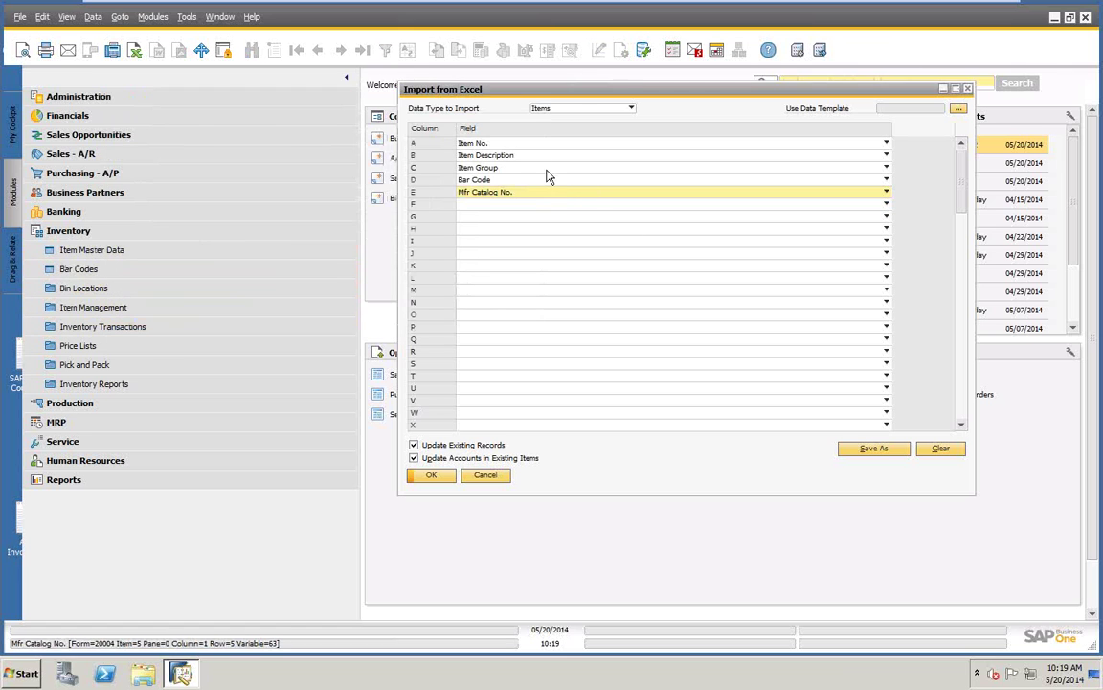
Step: Find the Demo item in the item master data with d* and check its bar code entries
left_click(79, 250)
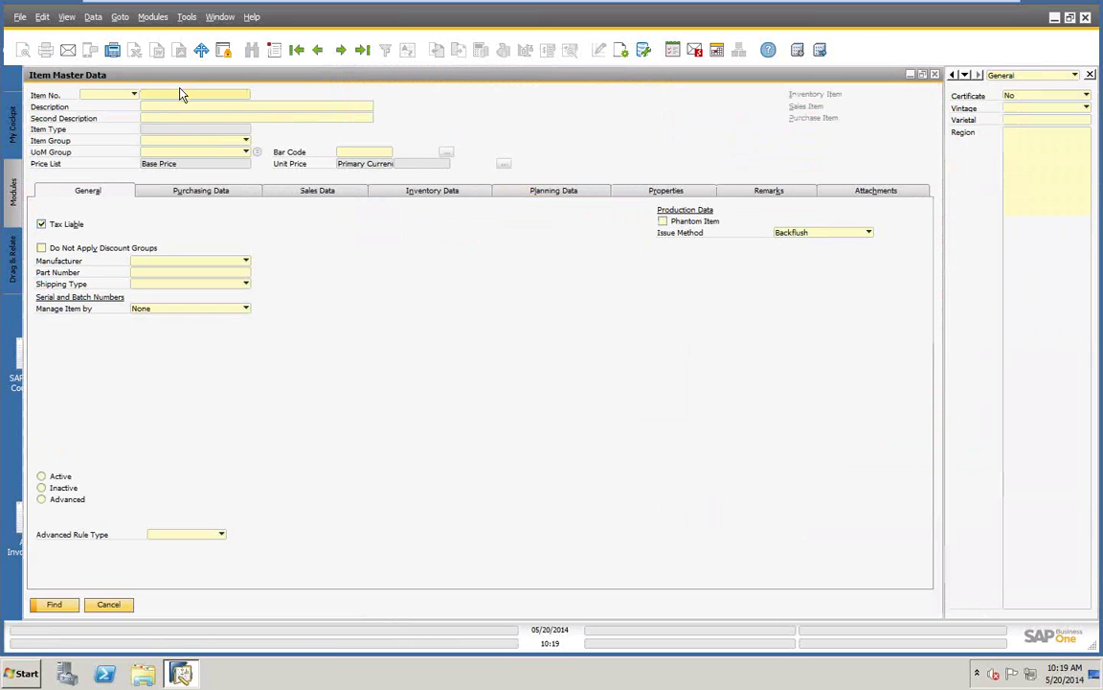
type("d*")
key("Return")
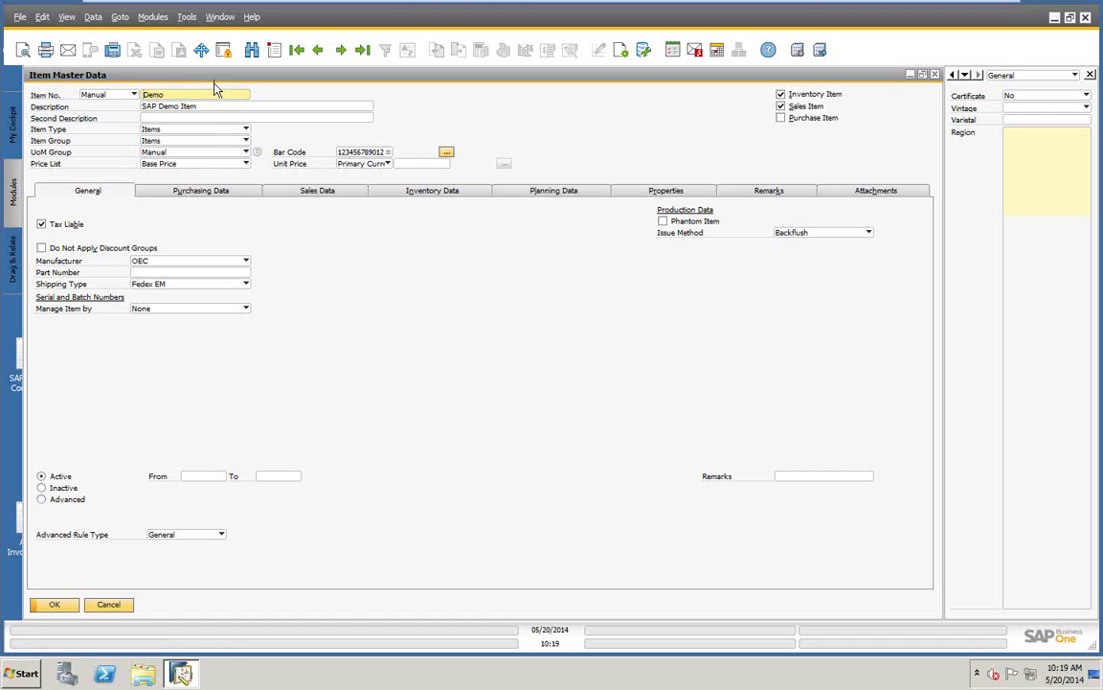
left_click(364, 153)
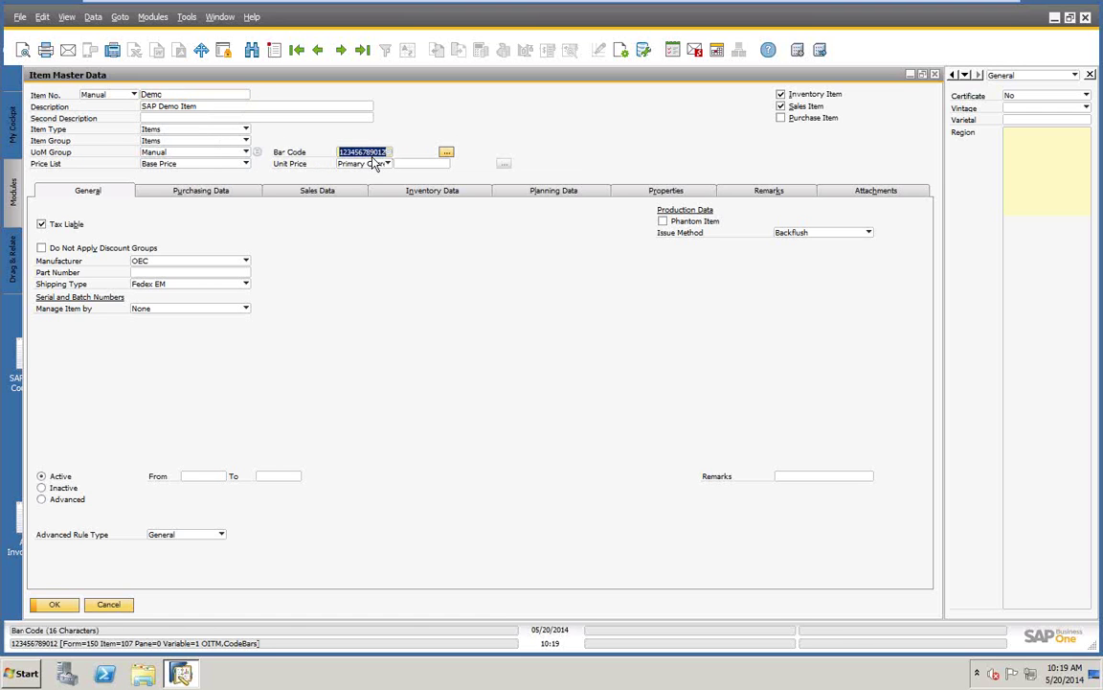
left_click(446, 152)
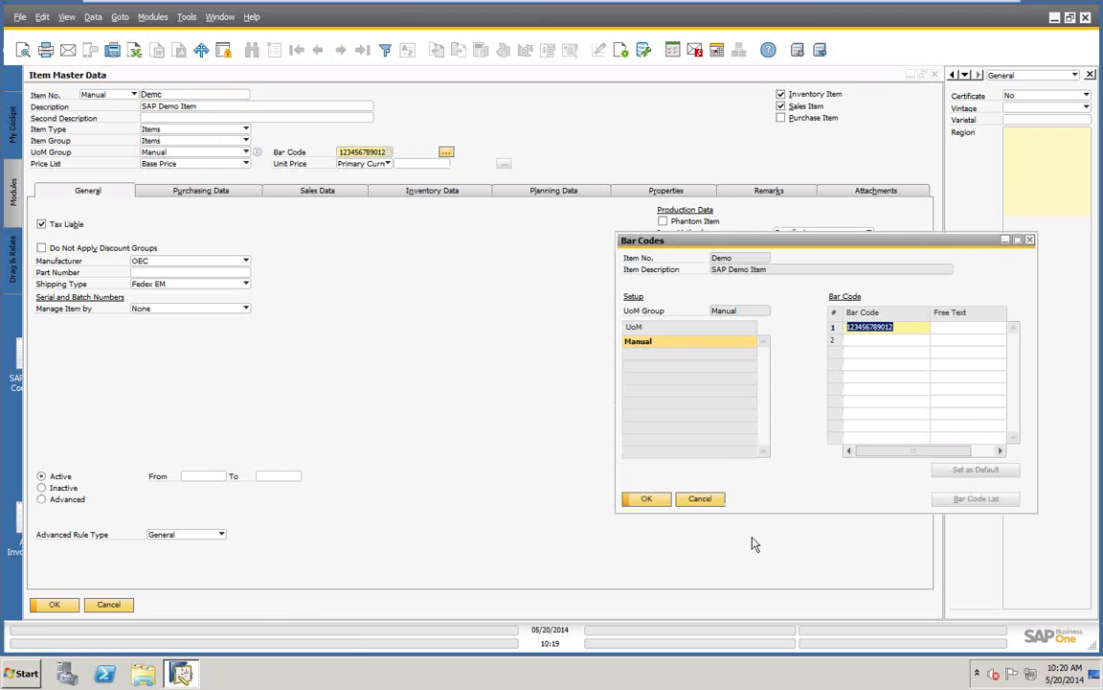
left_click(706, 501)
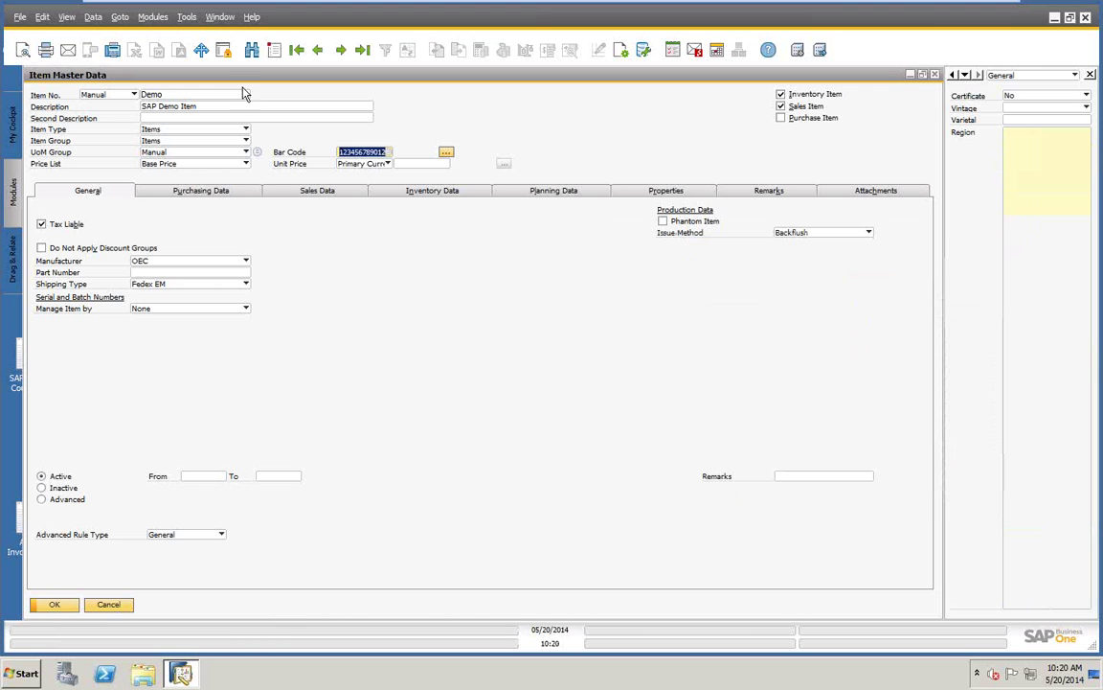
Step: Remove the Demo item from the item master data and close the item form
left_click(93, 16)
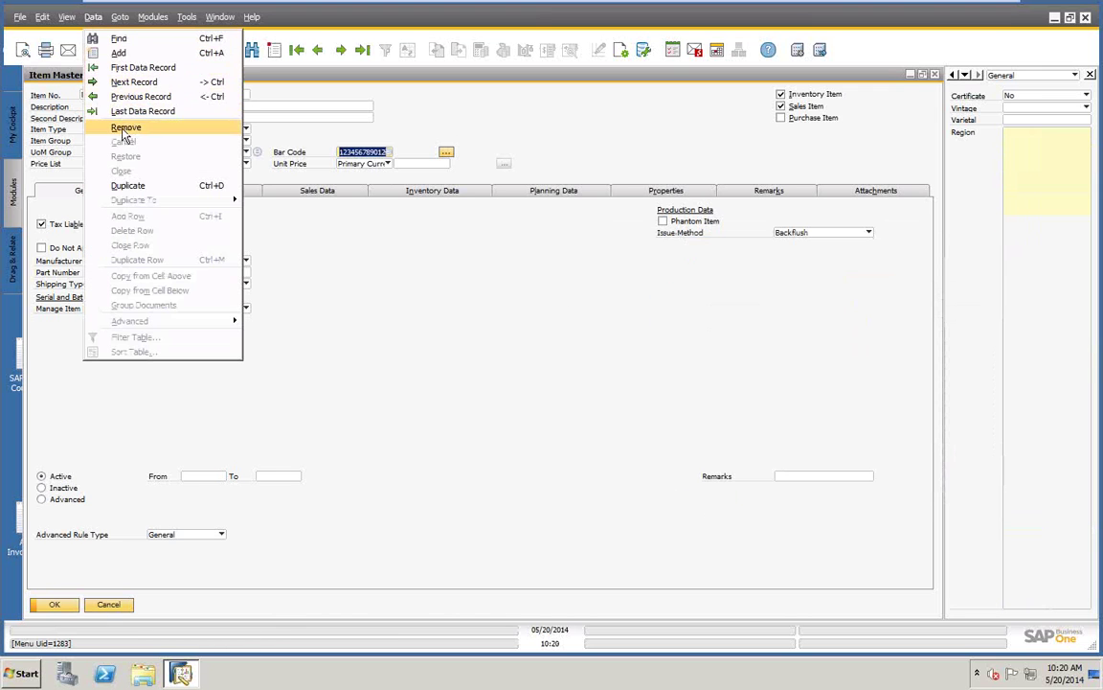
left_click(126, 126)
left_click(396, 351)
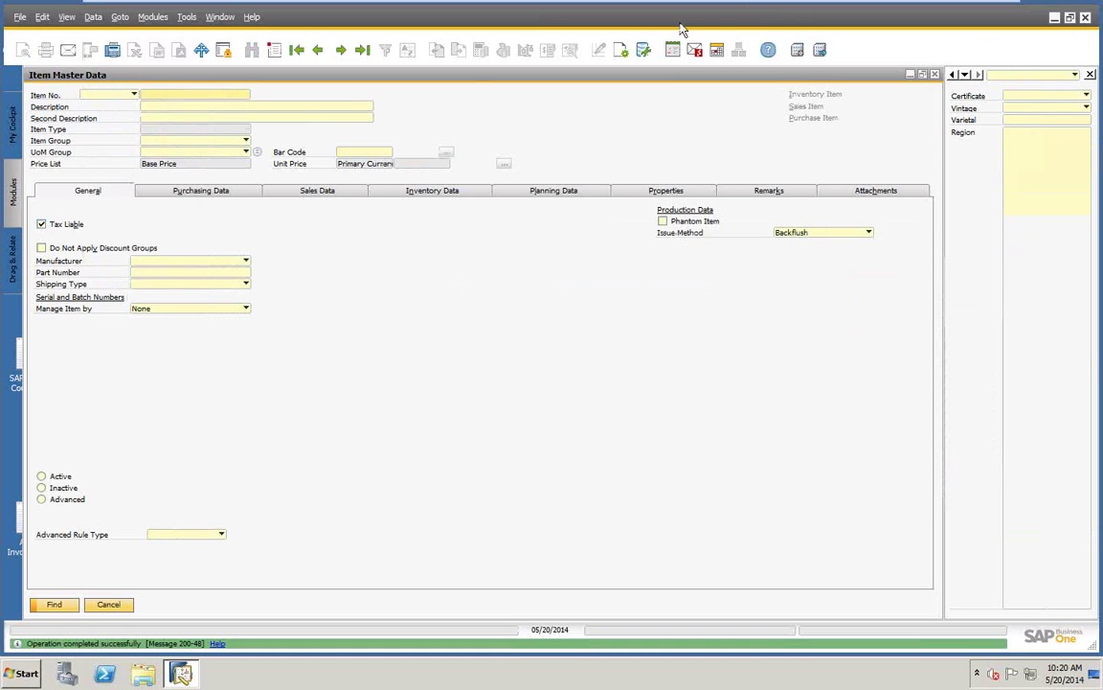
left_click(108, 606)
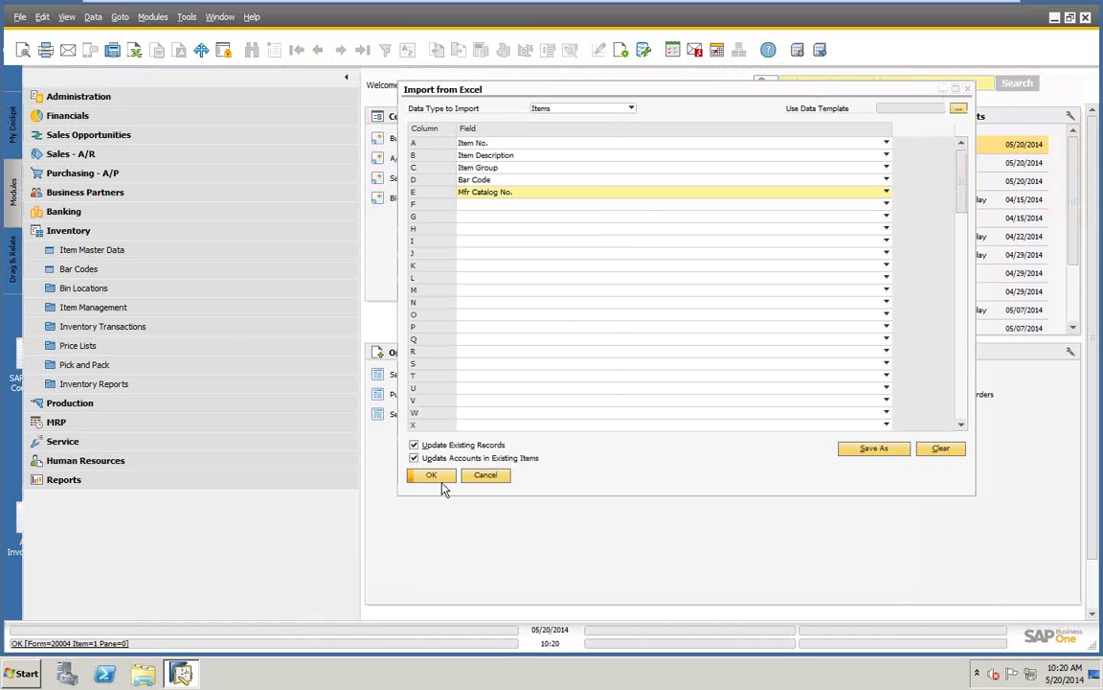
Step: Import Demo Import Items.txt from the desktop using the current field mapping
left_click(427, 477)
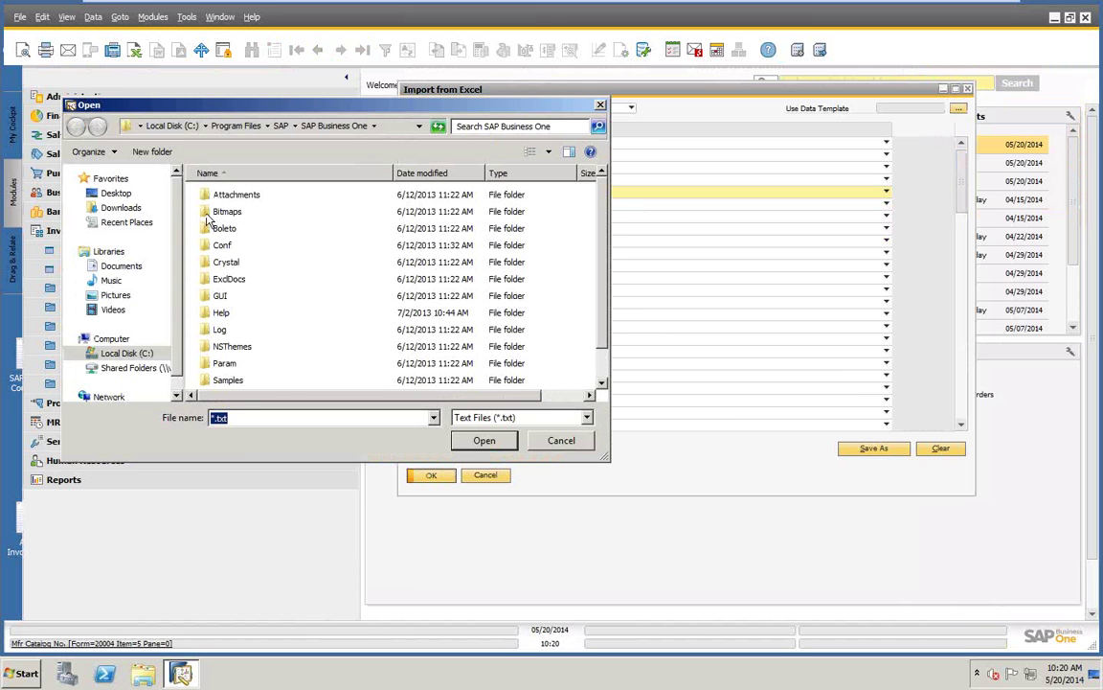
left_click(115, 193)
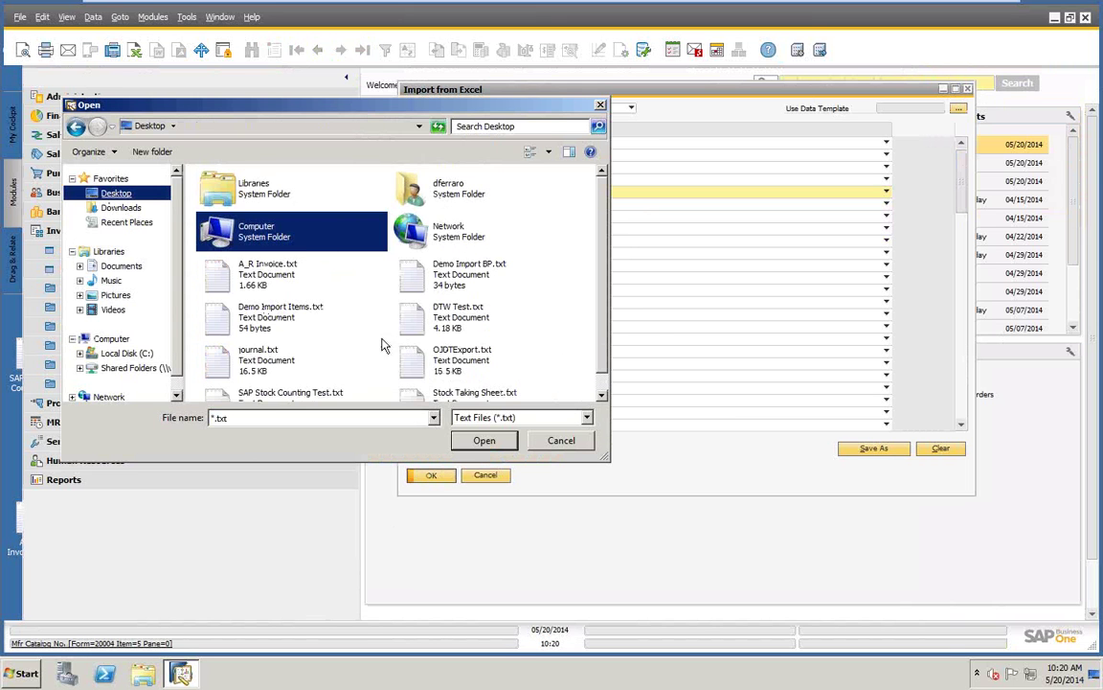
left_click(222, 319)
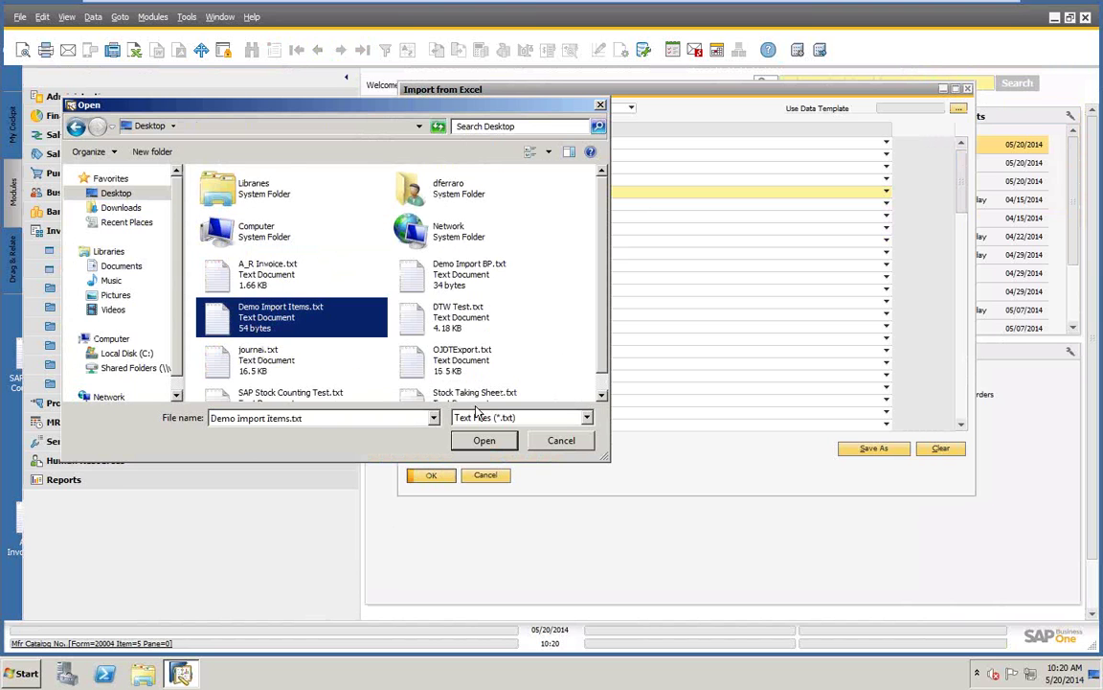
left_click(484, 441)
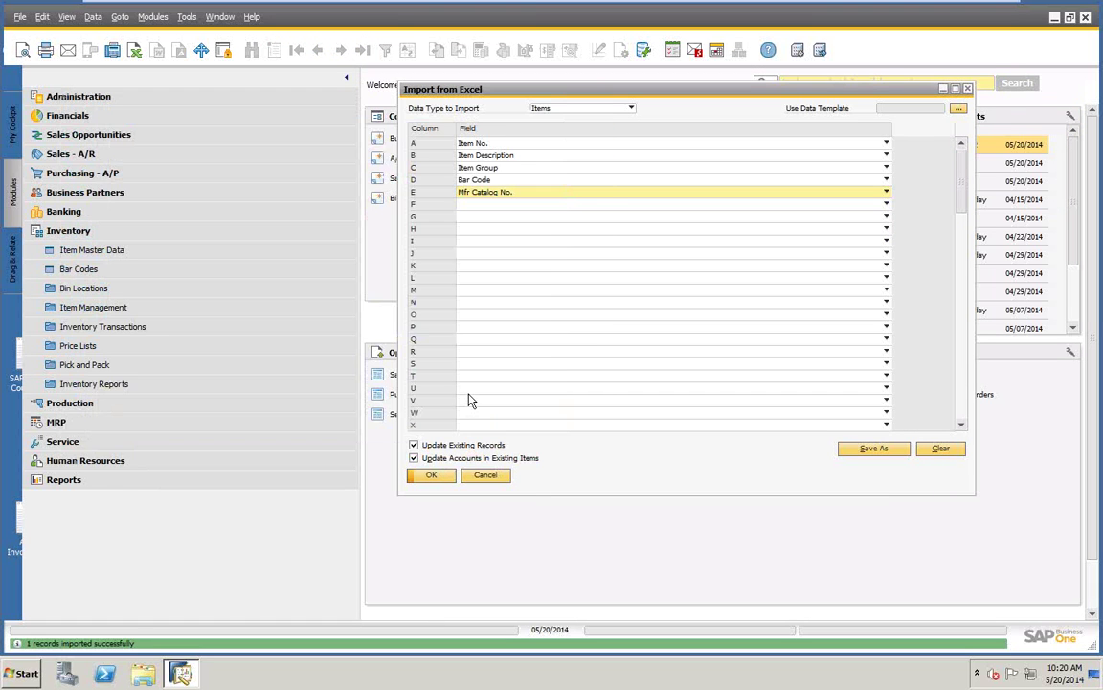
Step: Find the imported Demo item, check its item group and purchasing data, and close the item form
left_click(84, 251)
type("Demo")
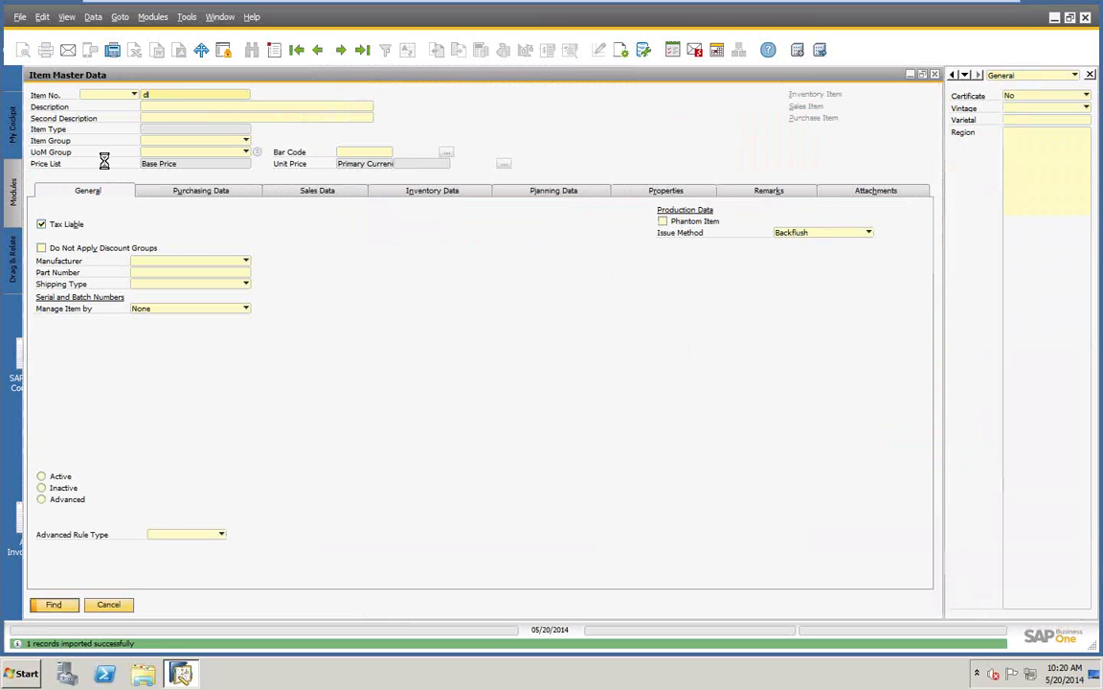
key("Return")
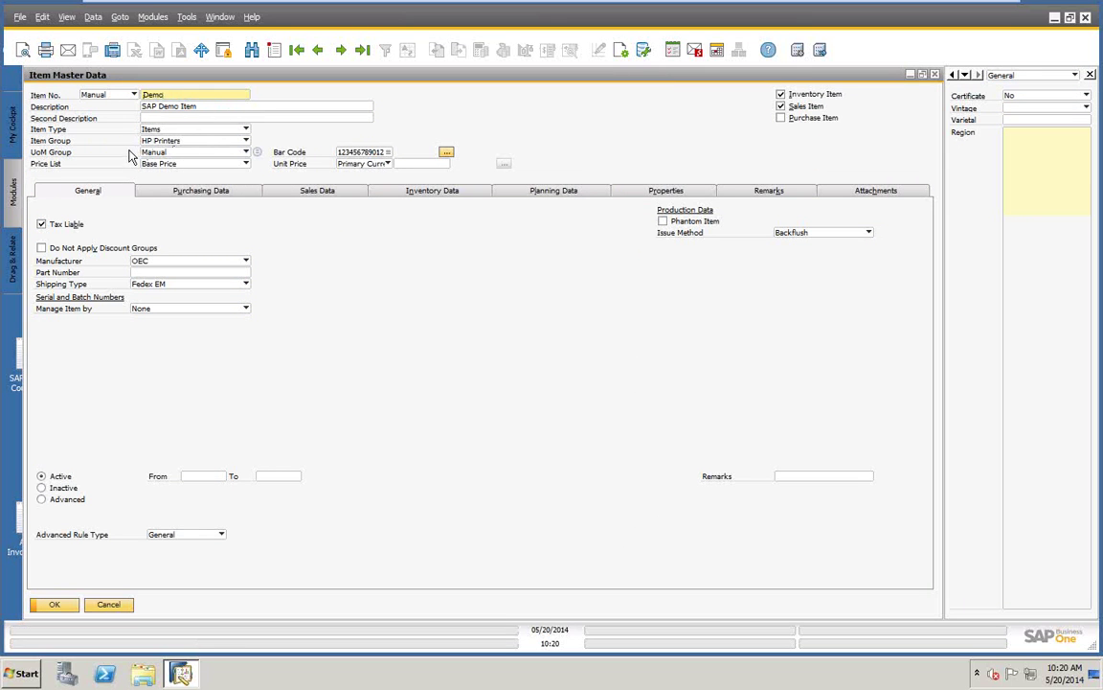
left_click(228, 191)
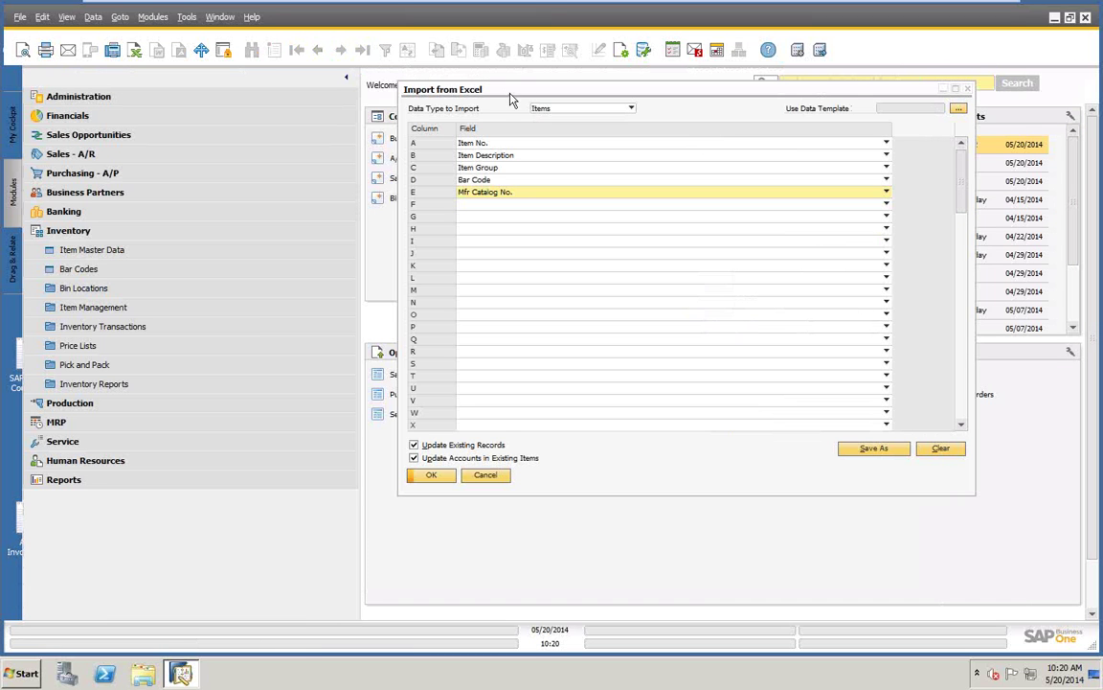
Step: Check the list of data import templates, and save the current mapping as template code Demo Item with the name SAP Demo Item
left_click_drag(505, 94, 453, 102)
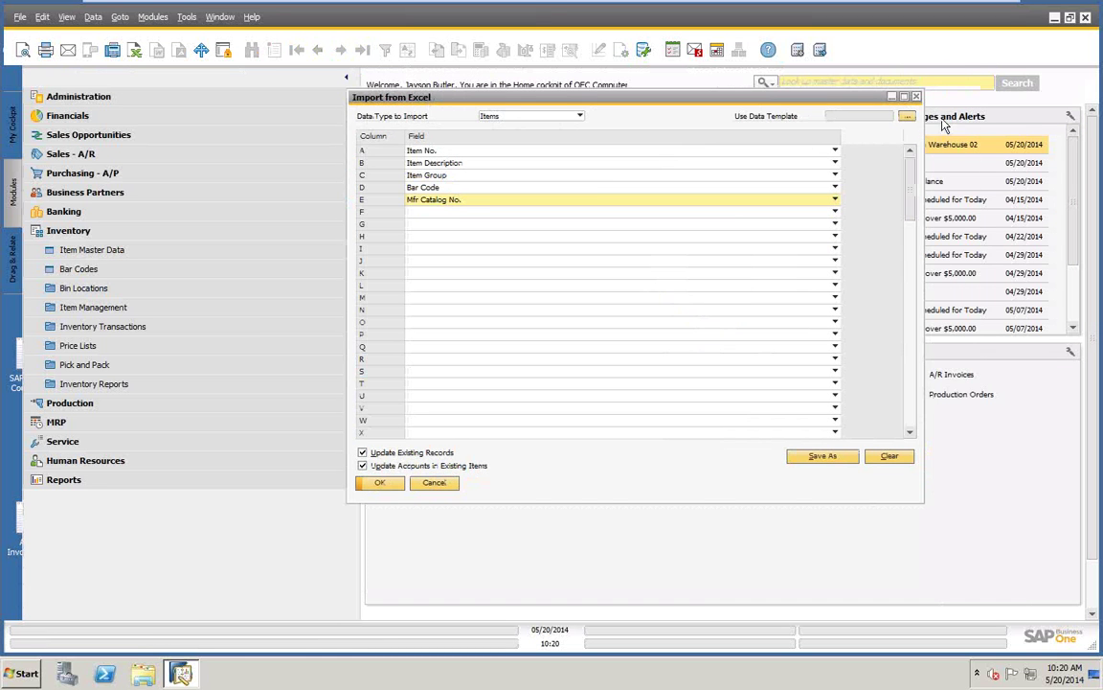
left_click(907, 116)
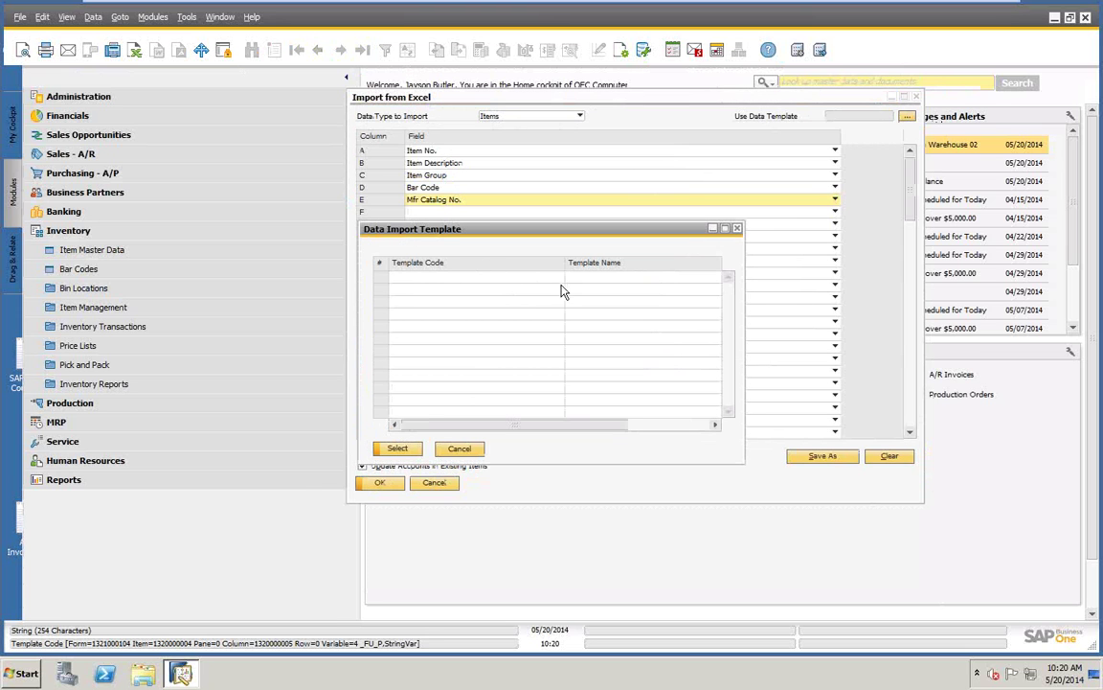
left_click(459, 447)
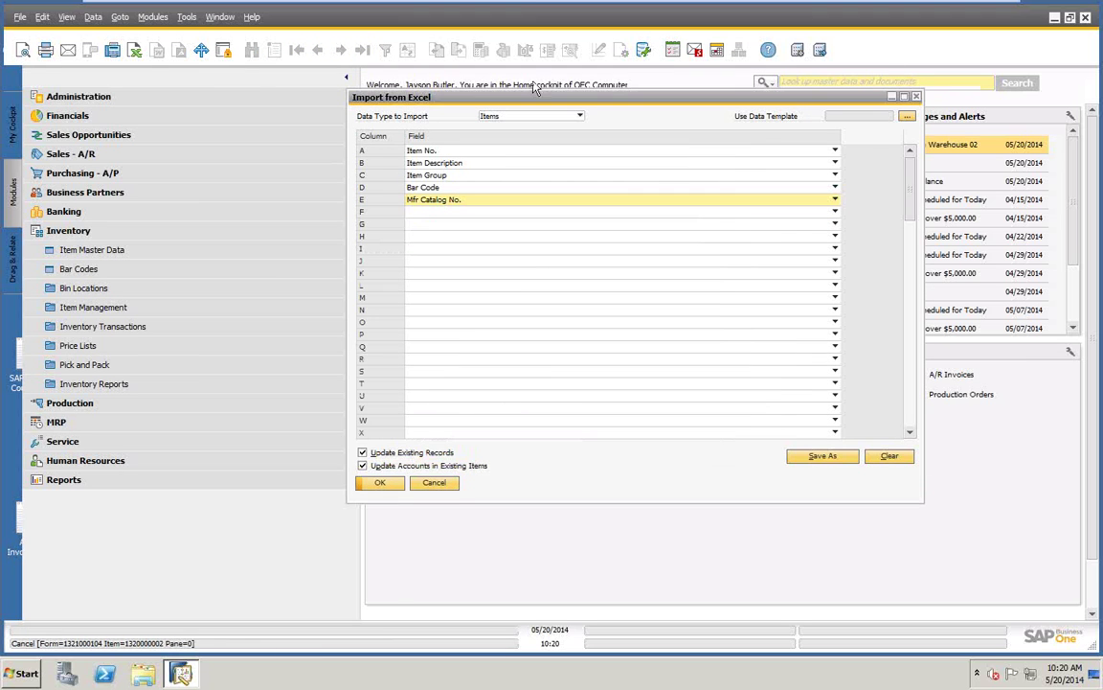
left_click(826, 458)
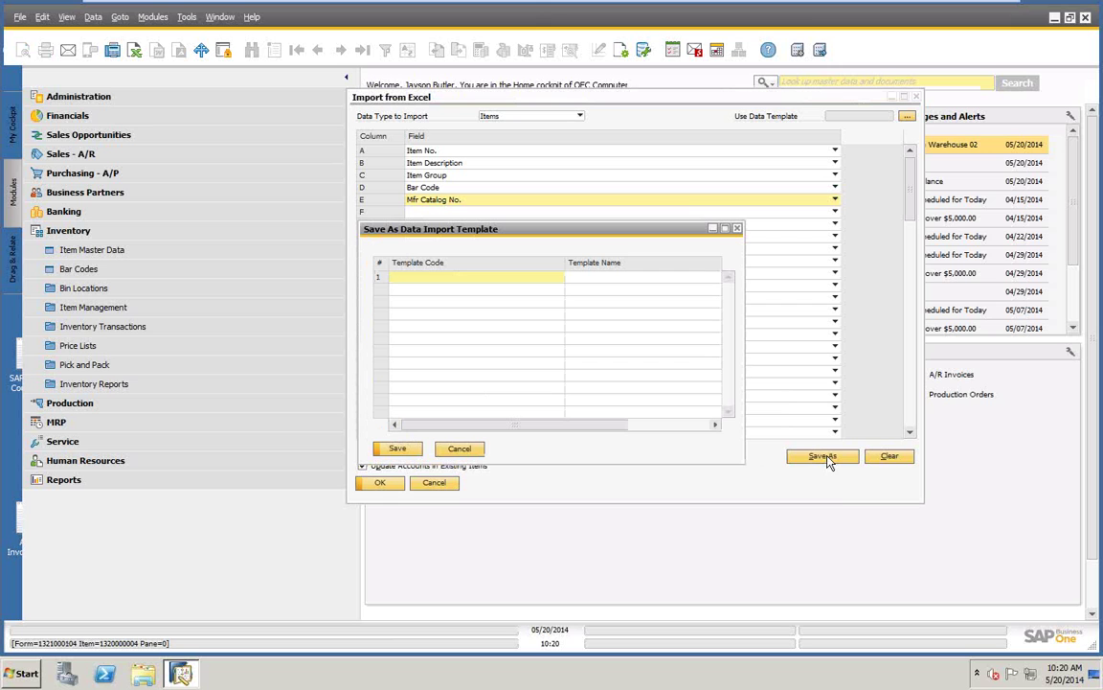
type("Demo Item")
key("Tab")
type("SAP D")
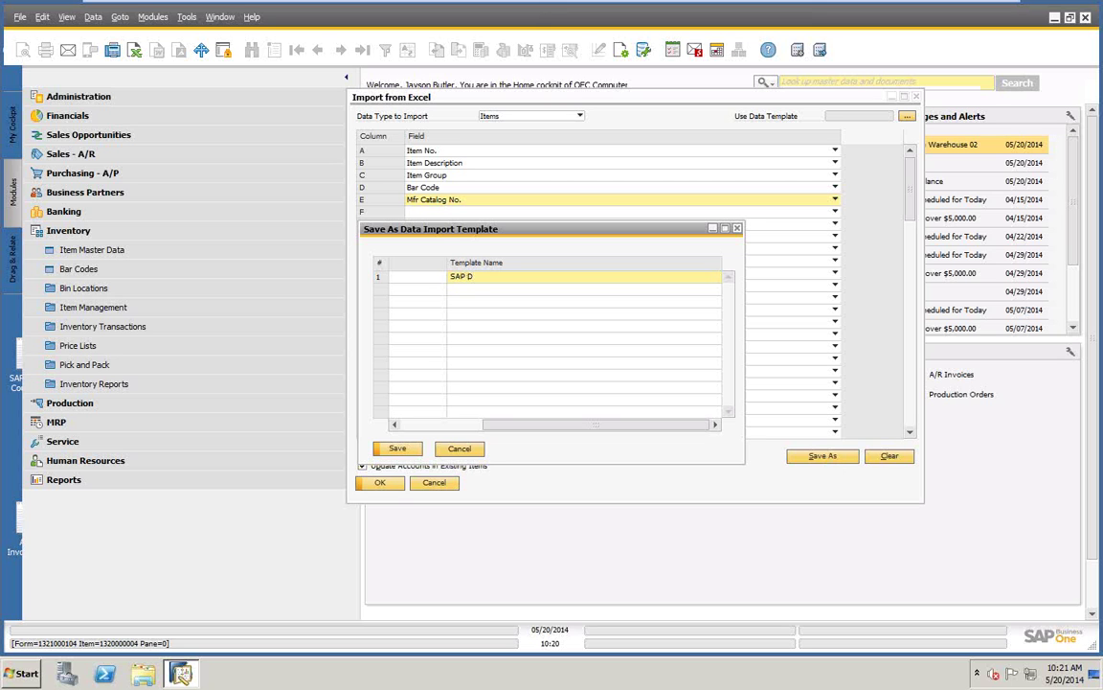
type("emo Item")
left_click(396, 450)
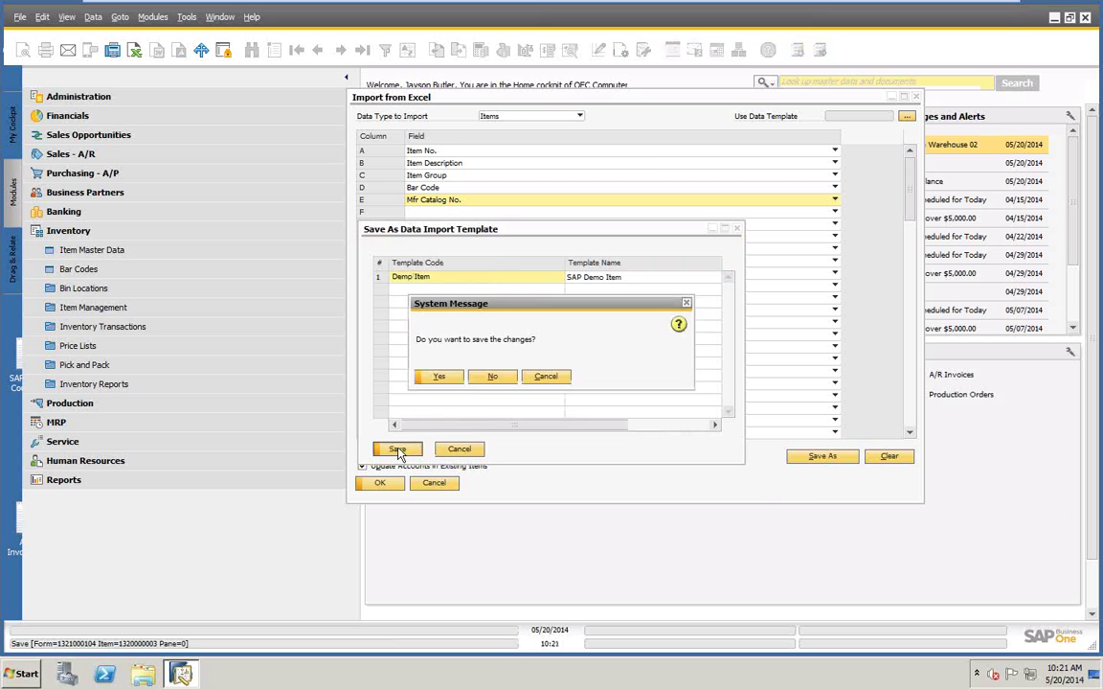
left_click(443, 376)
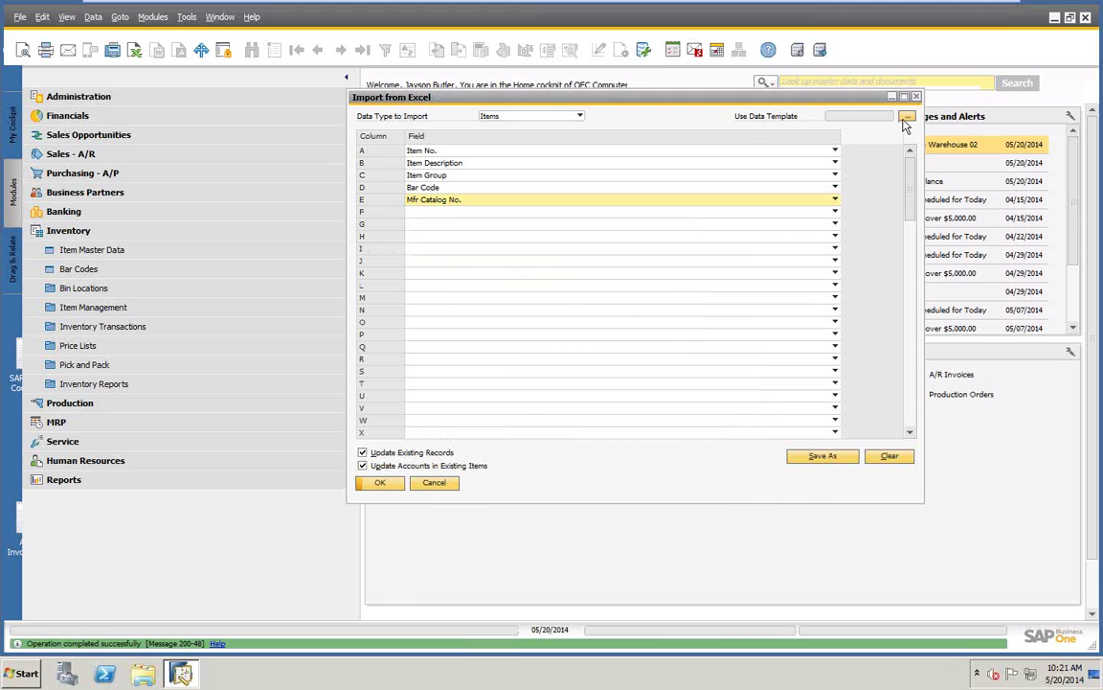
Step: Clear the field mapped to column E, try to load the Demo Item template, and cancel the import form
left_click(835, 202)
left_click(459, 207)
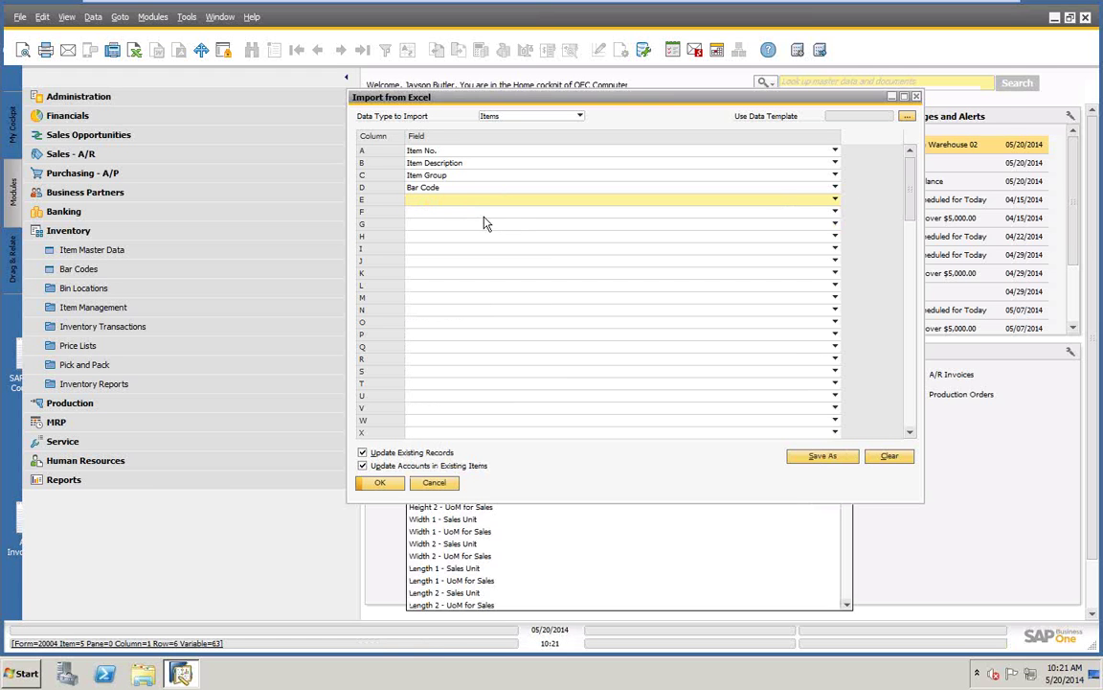
left_click(906, 116)
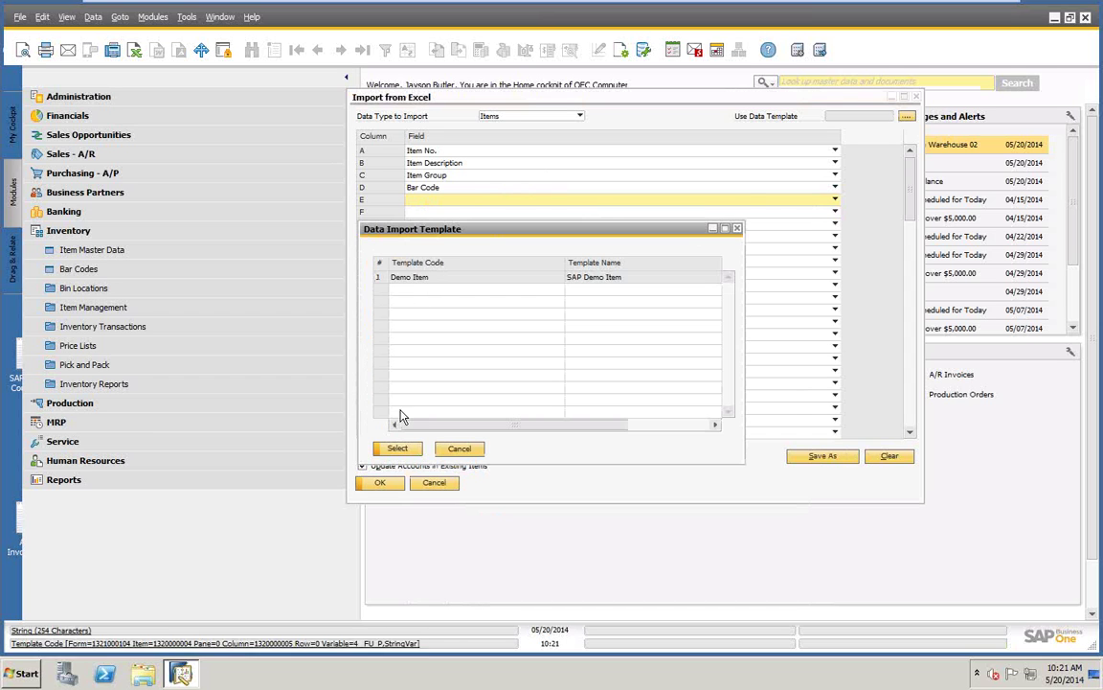
left_click(398, 448)
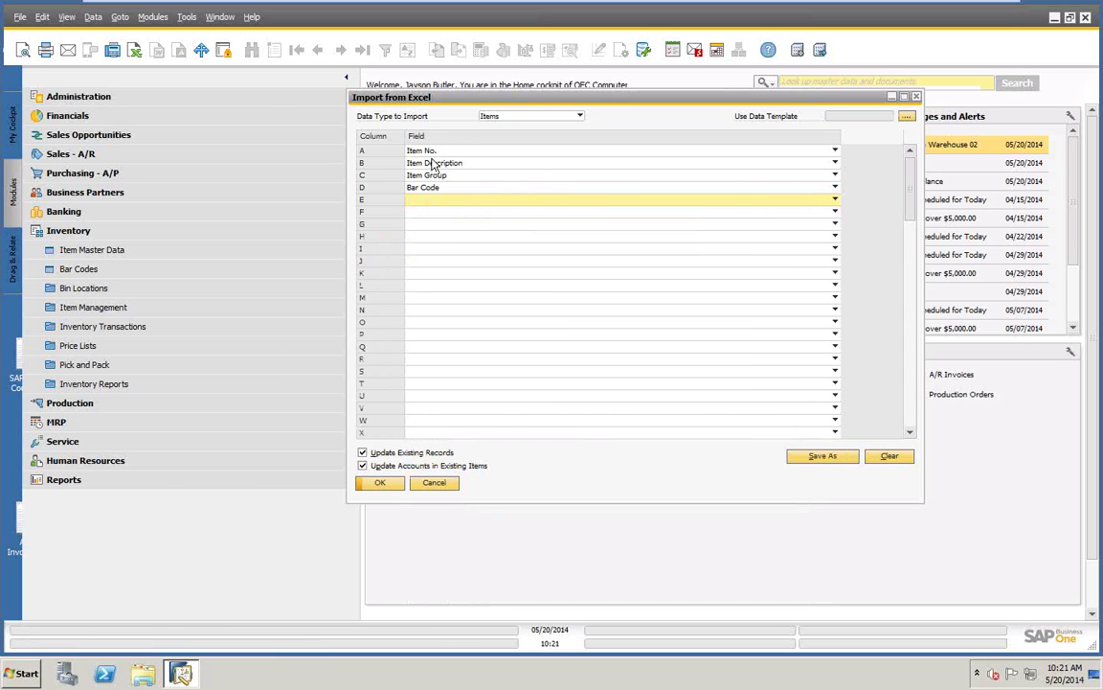
left_click(437, 482)
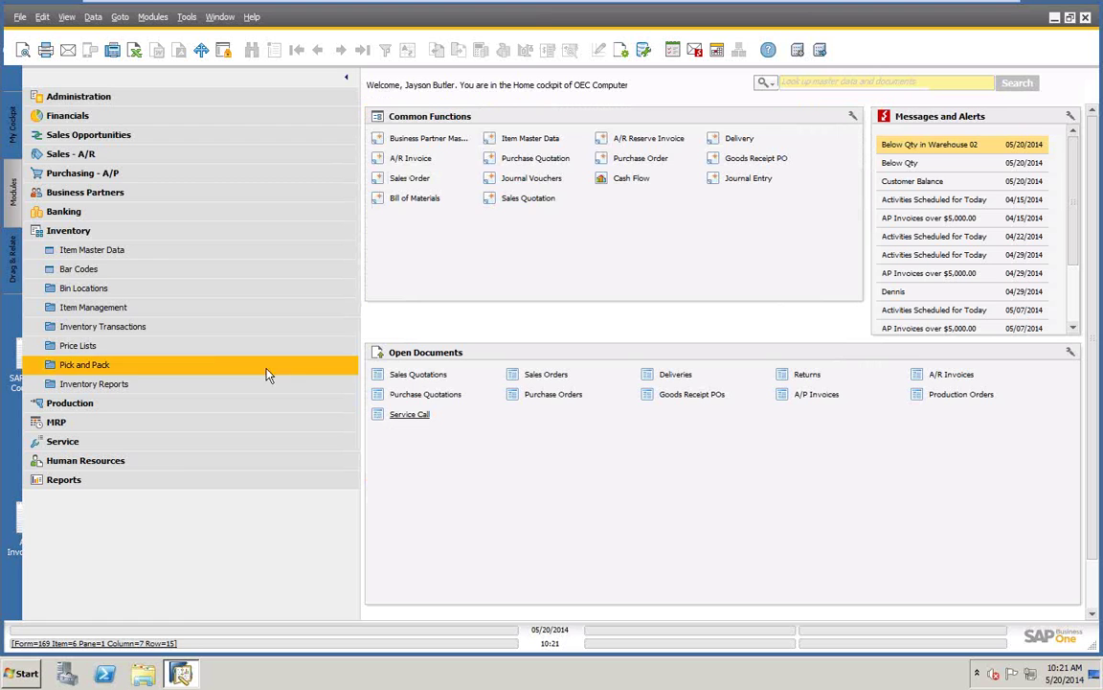
Step: Reopen the Import from Excel form from the administration data import functions
left_click(84, 98)
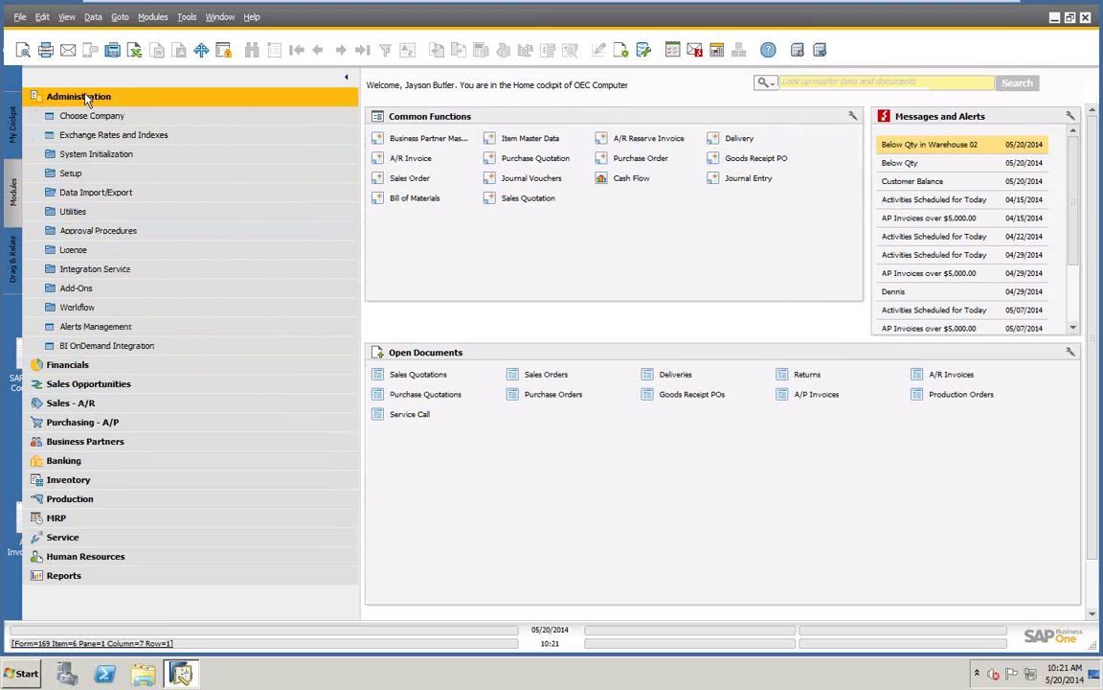
left_click(69, 189)
left_click(88, 210)
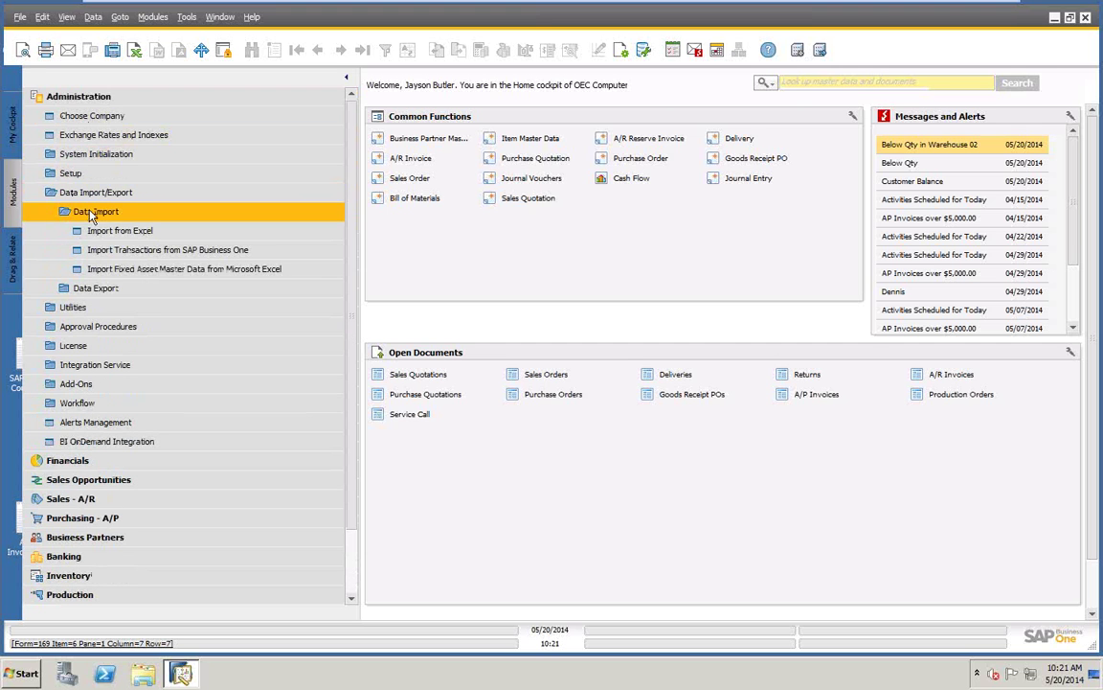
left_click(108, 232)
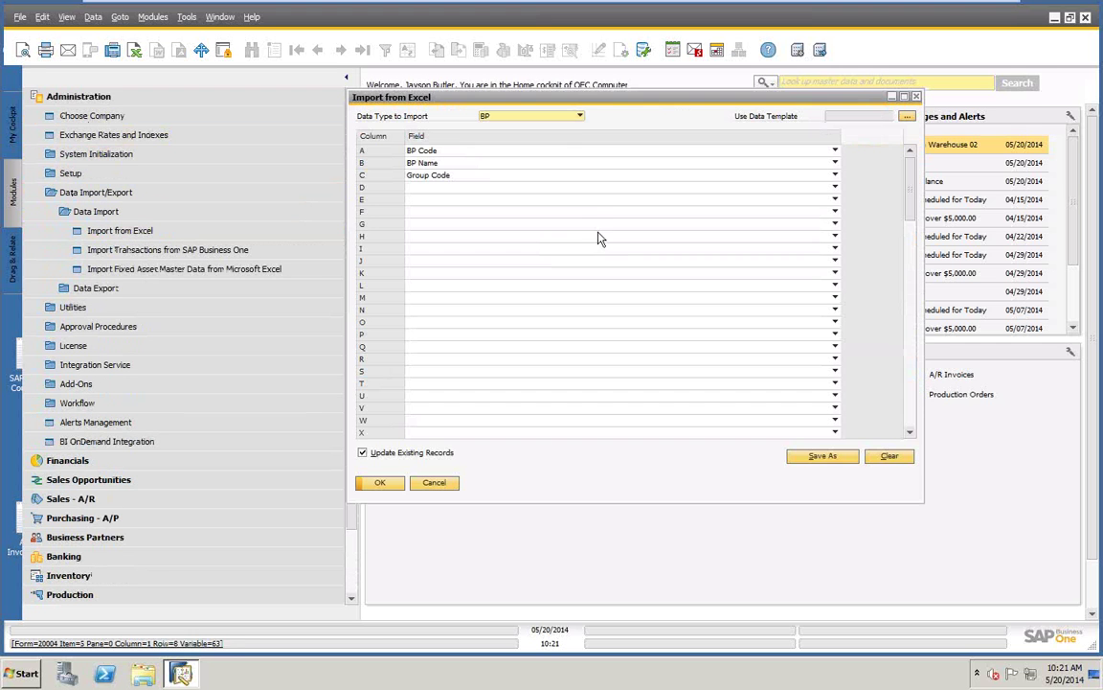
Step: Set the data type to import to Items and load the Demo Item template into the import form
left_click(580, 116)
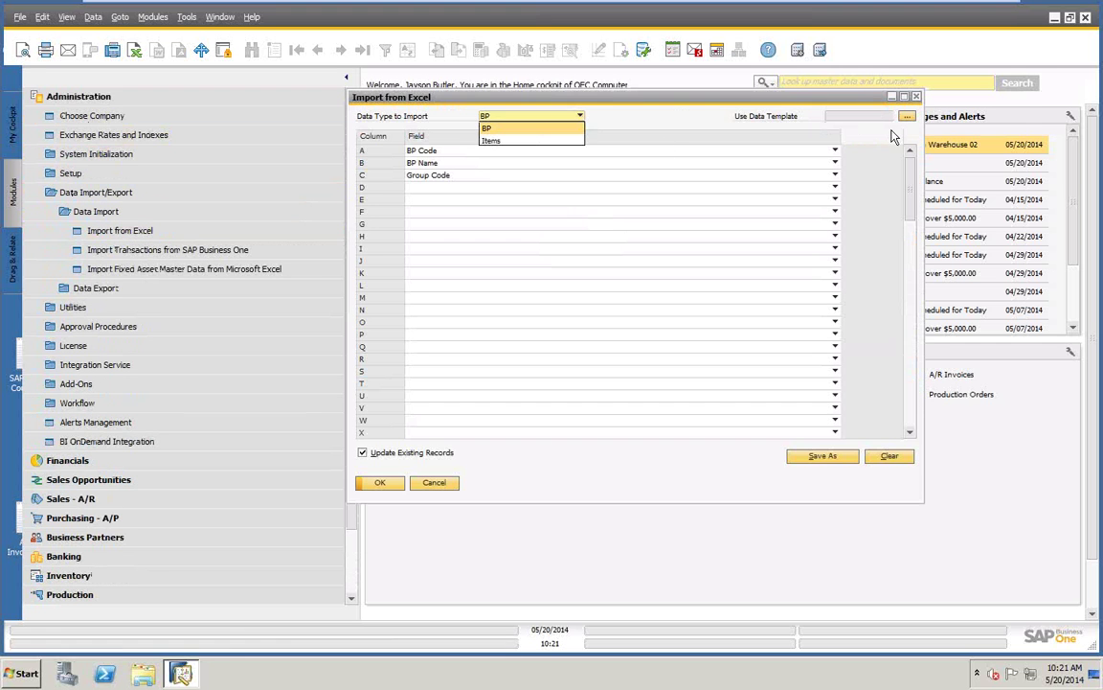
left_click(780, 129)
left_click(579, 116)
left_click(491, 138)
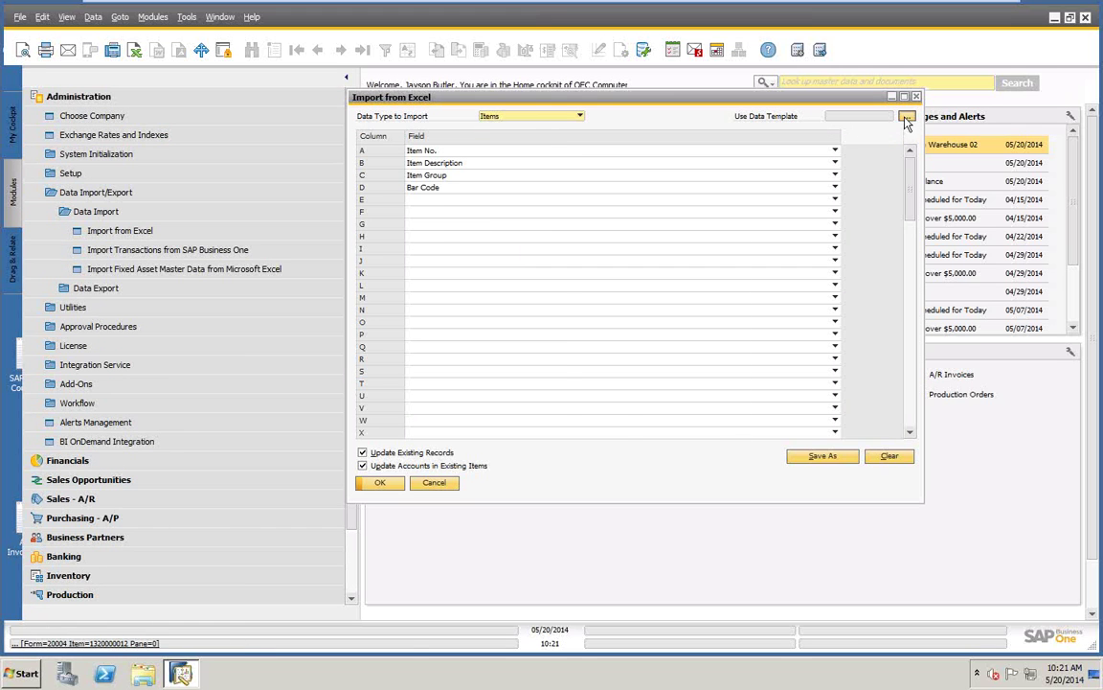
left_click(907, 116)
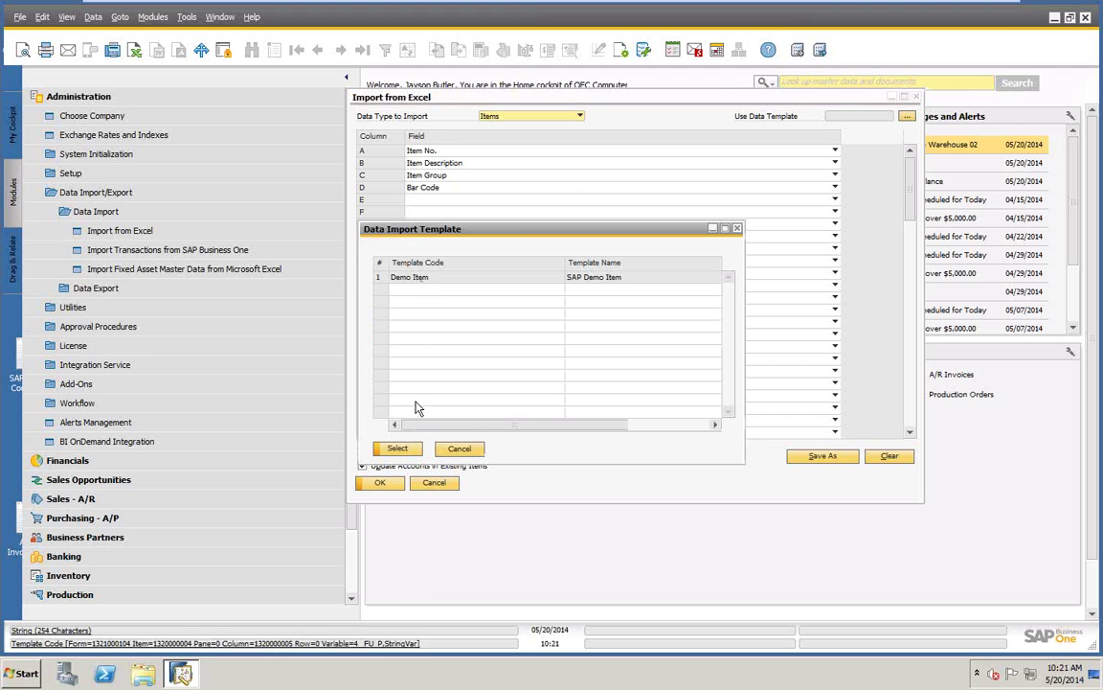
left_click(394, 449)
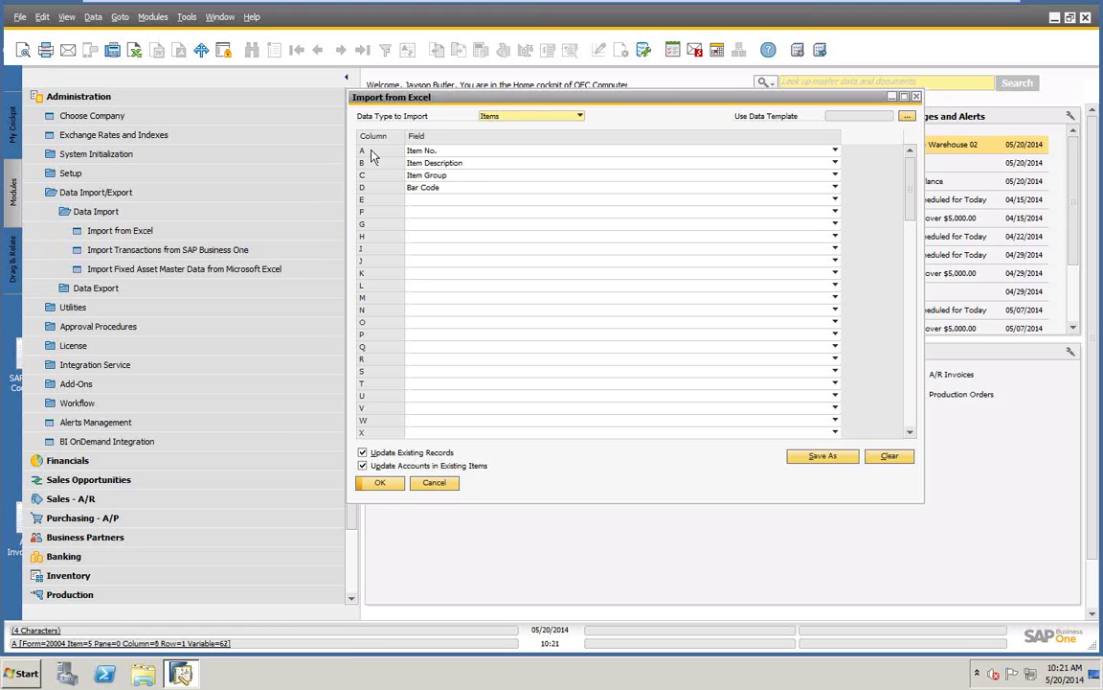
Step: Map column E to Sales UoM, and cancel the Import from Excel form
left_click(426, 200)
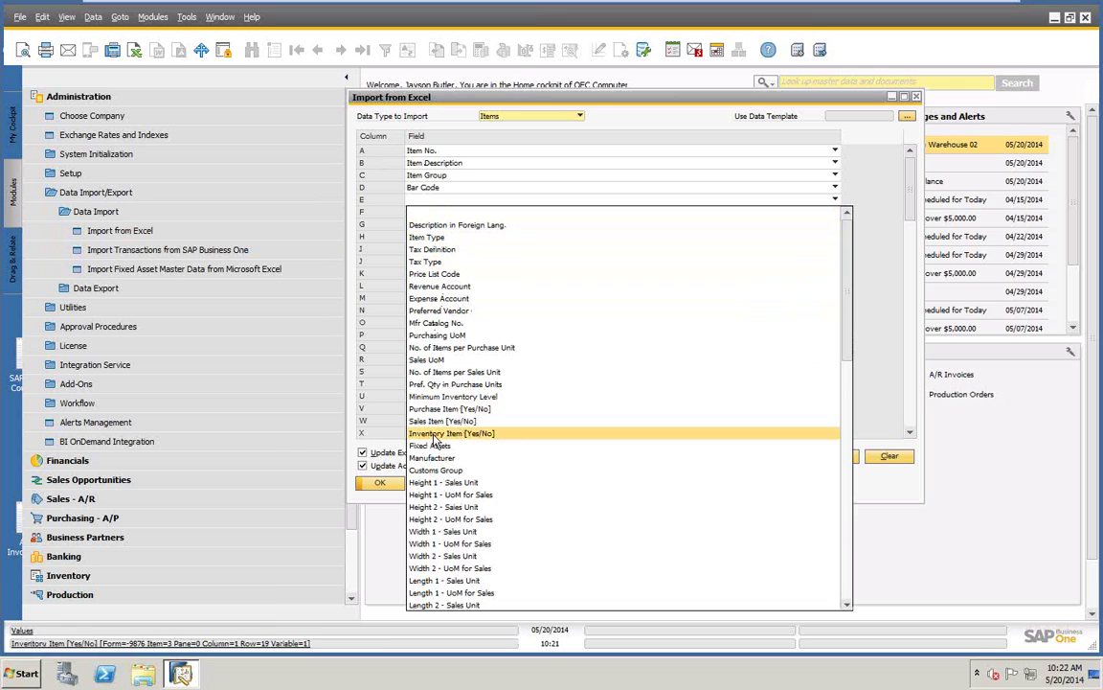
left_click(427, 360)
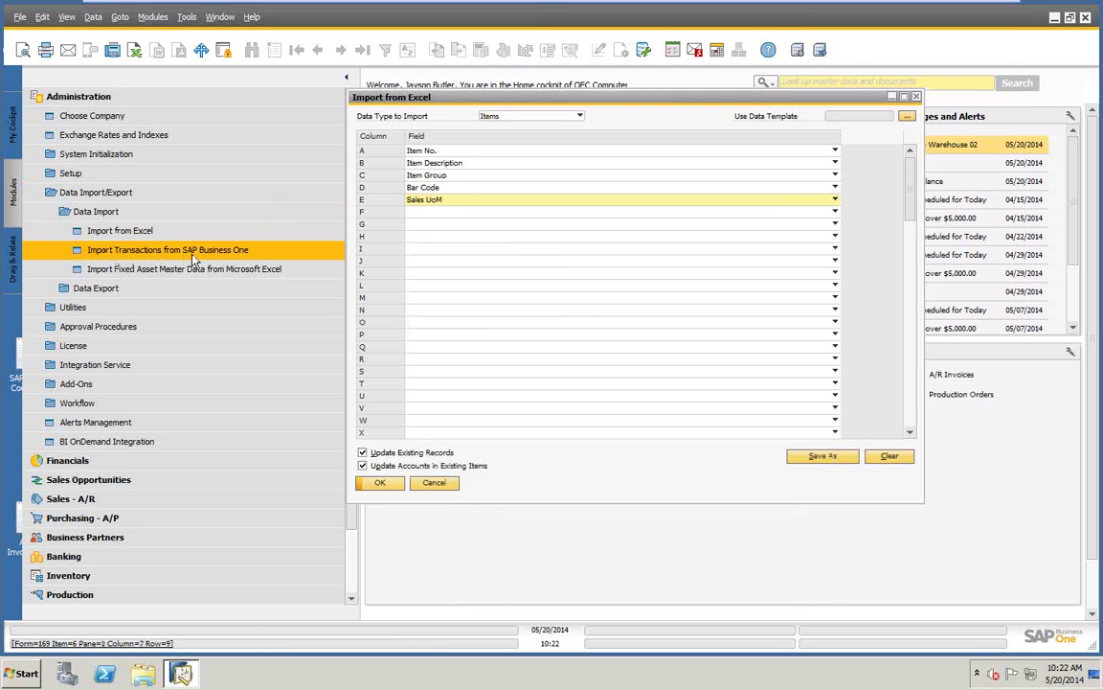
left_click(435, 483)
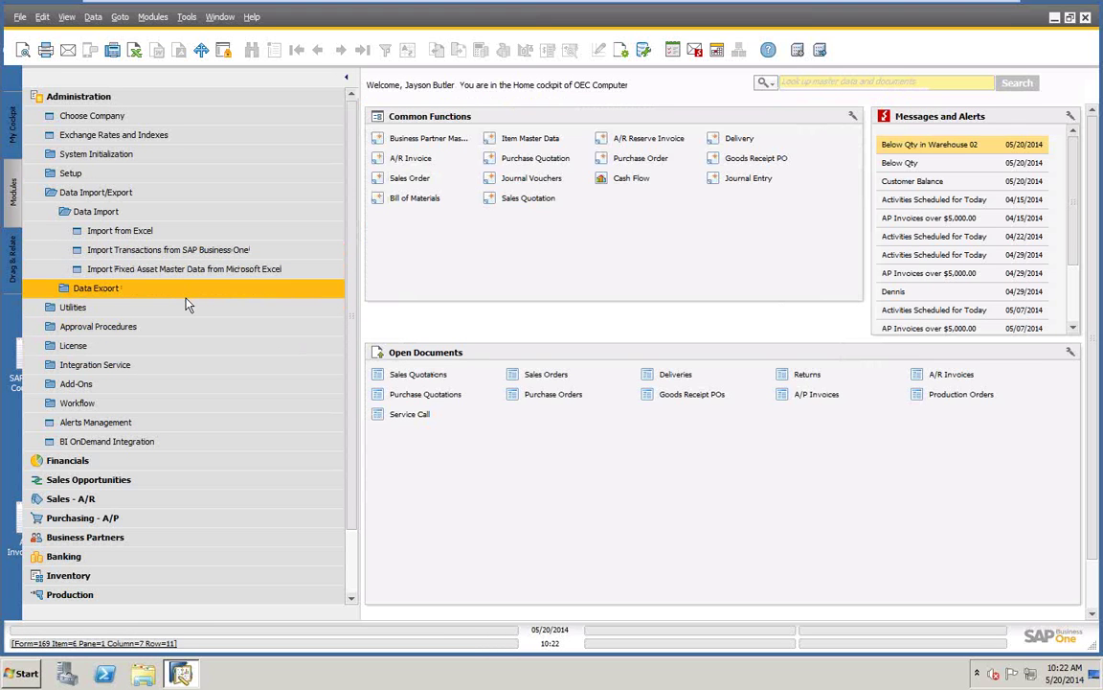
Step: Open the Export Transactions to SAP Business One form from the administration data export functions
left_click(64, 289)
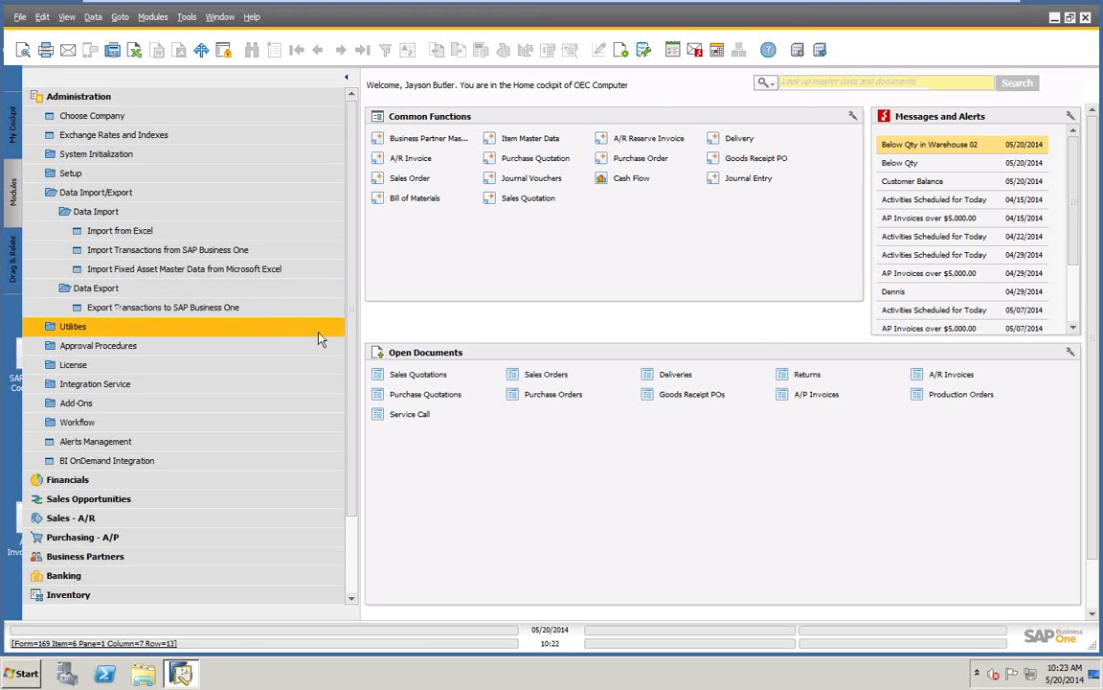
left_click(139, 312)
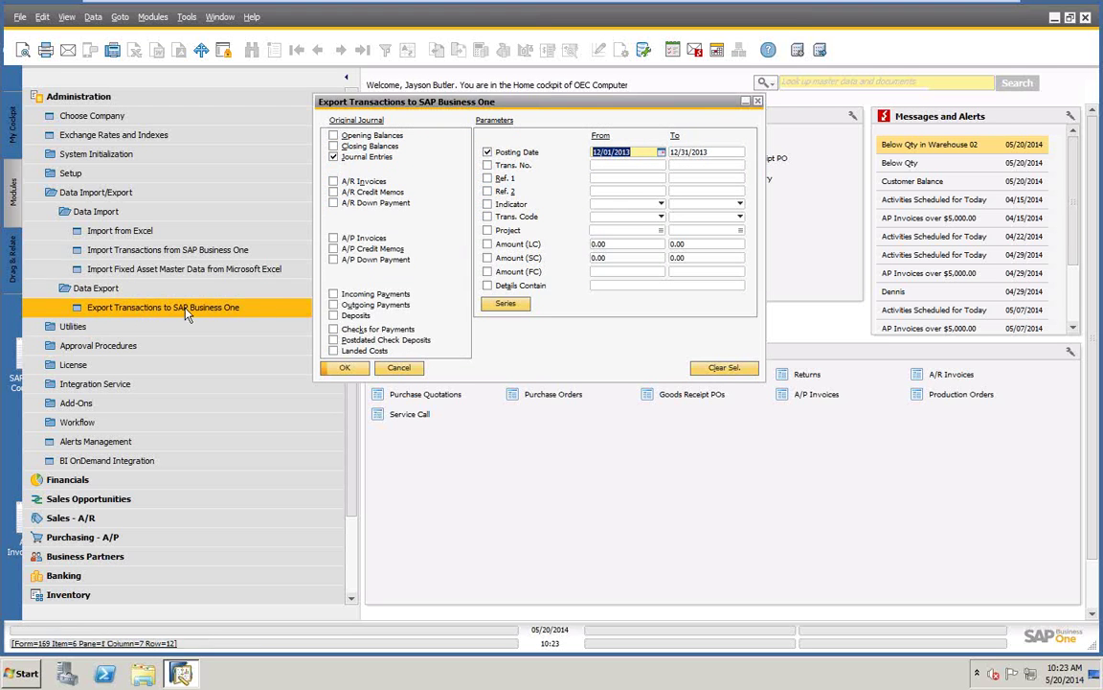
left_click_drag(565, 105, 634, 113)
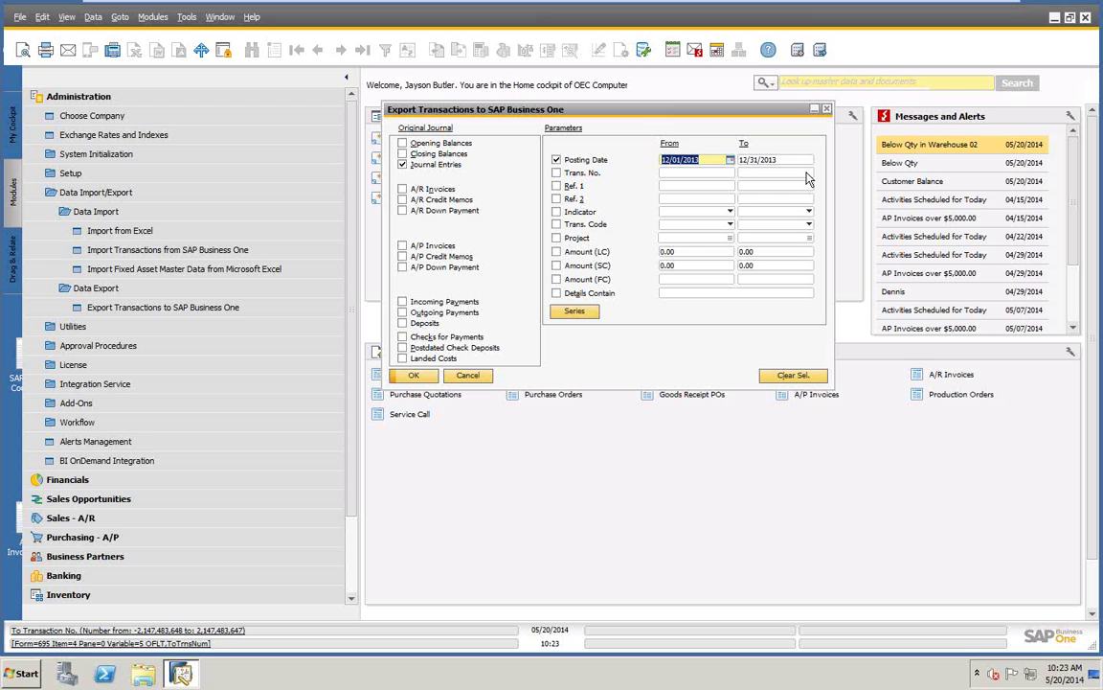
left_click(404, 143)
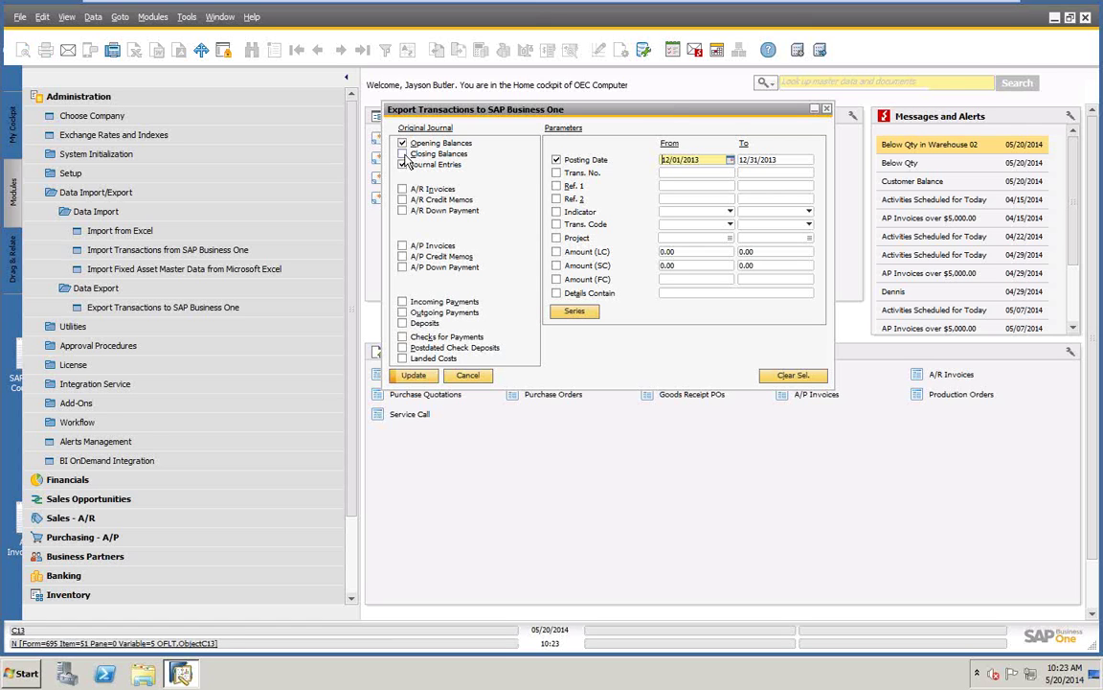
left_click(403, 153)
left_click(403, 154)
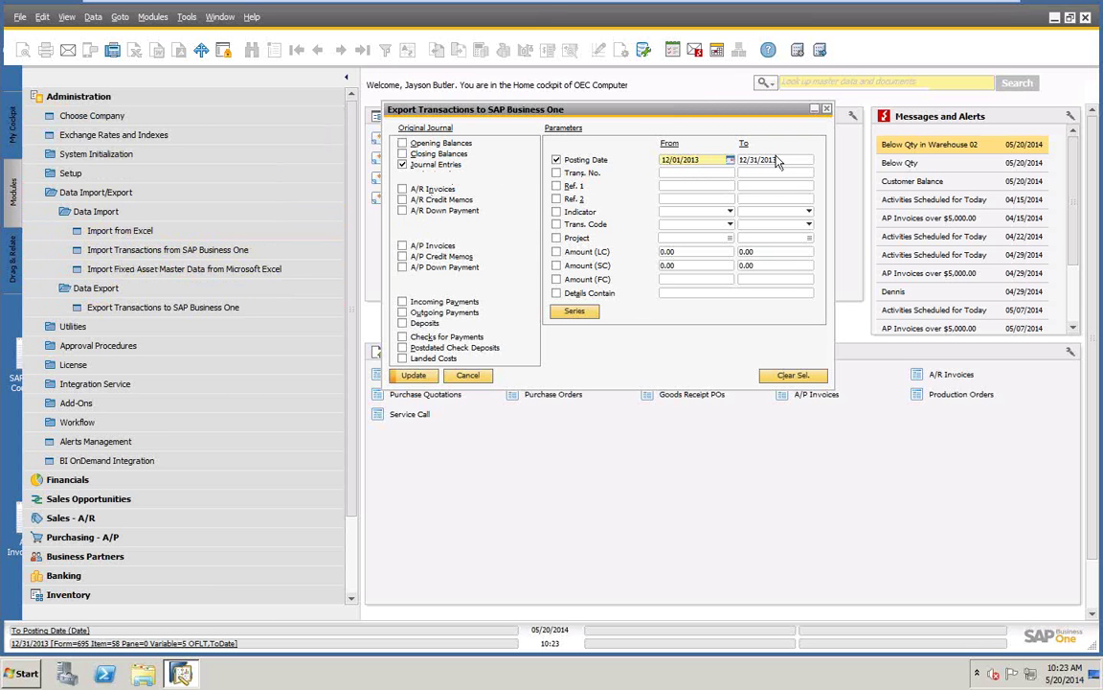
Step: Export the journal entries posted from 12/01/2013 to 12/31/2013 to OJDTExport.txt on the desktop
left_click(413, 378)
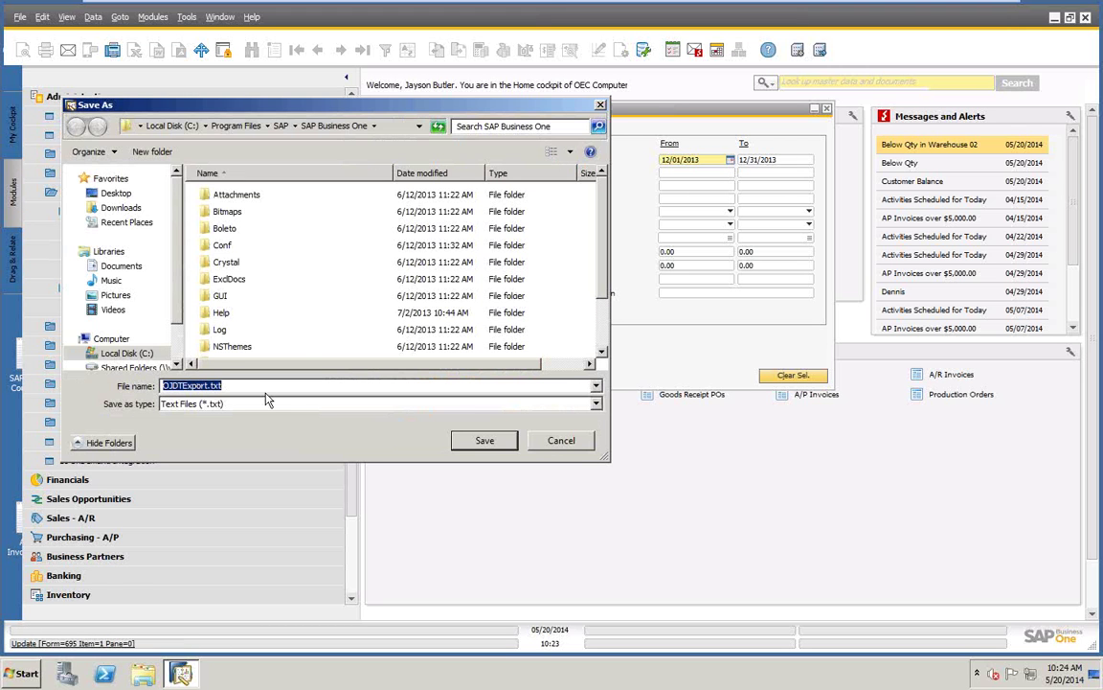
left_click(115, 194)
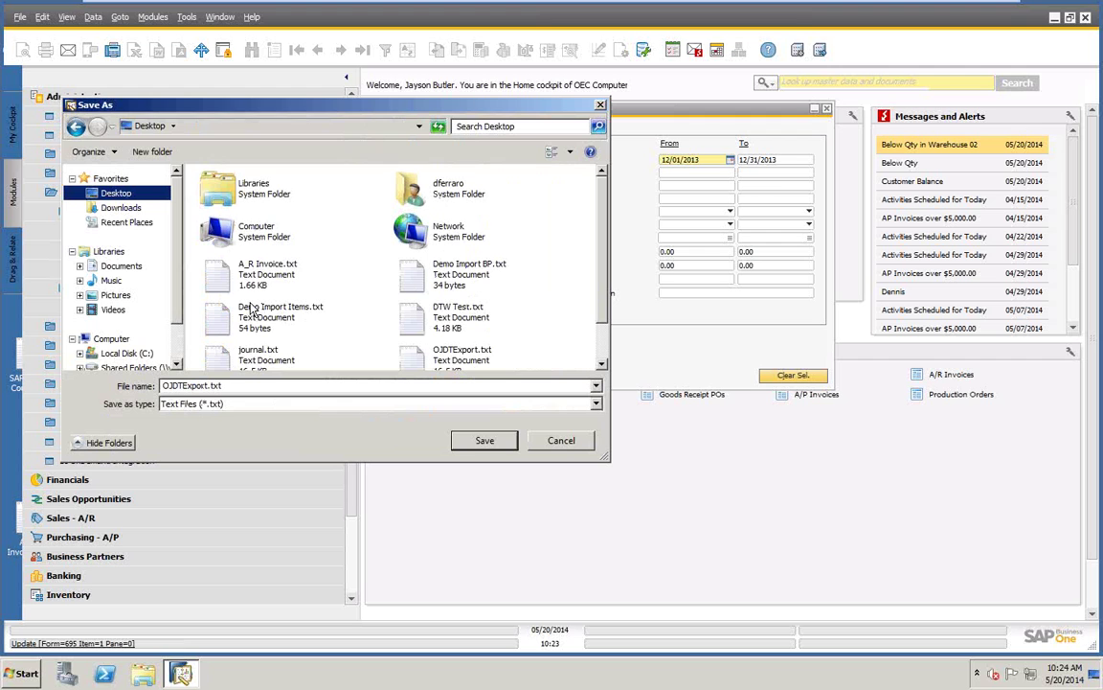
left_click(484, 439)
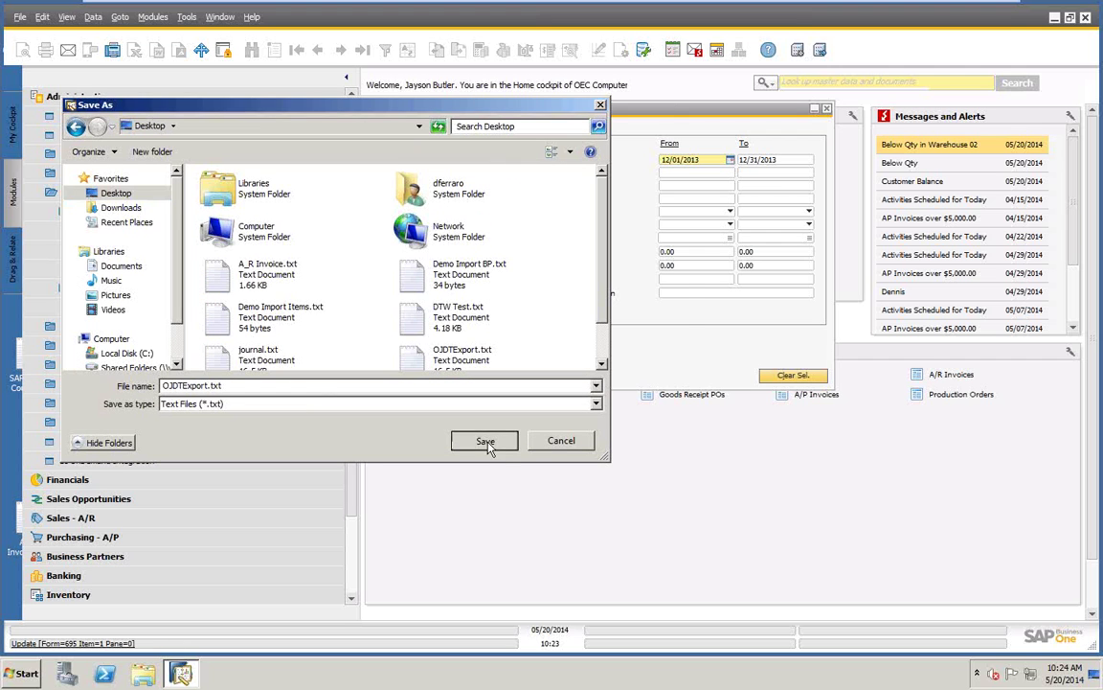
left_click(600, 339)
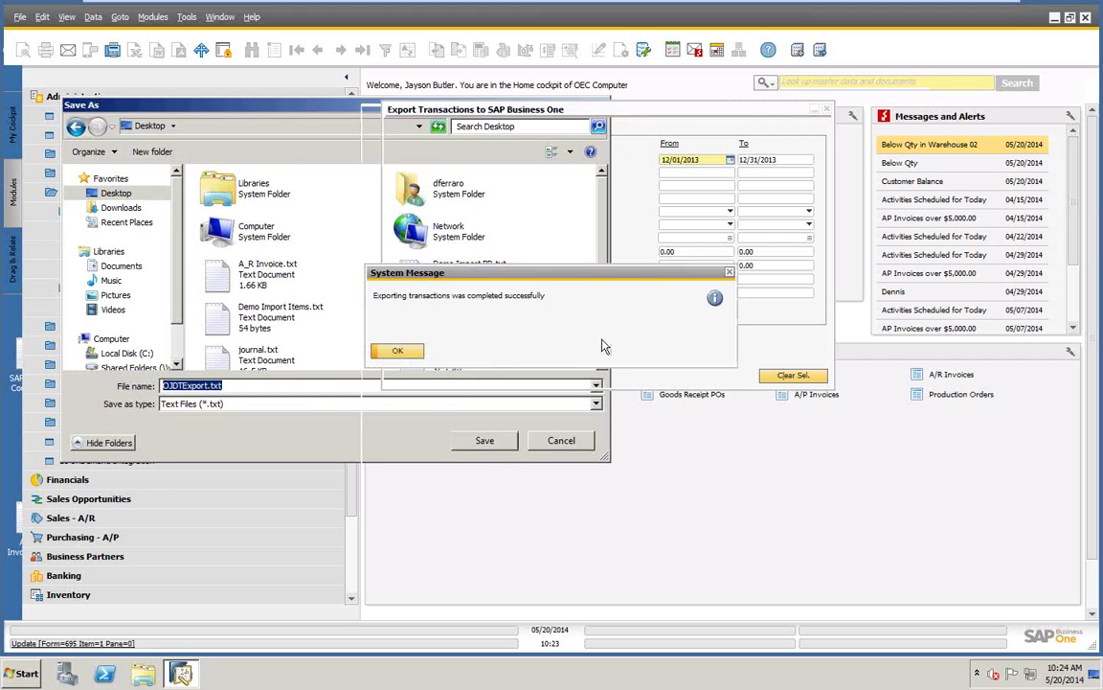
left_click(398, 350)
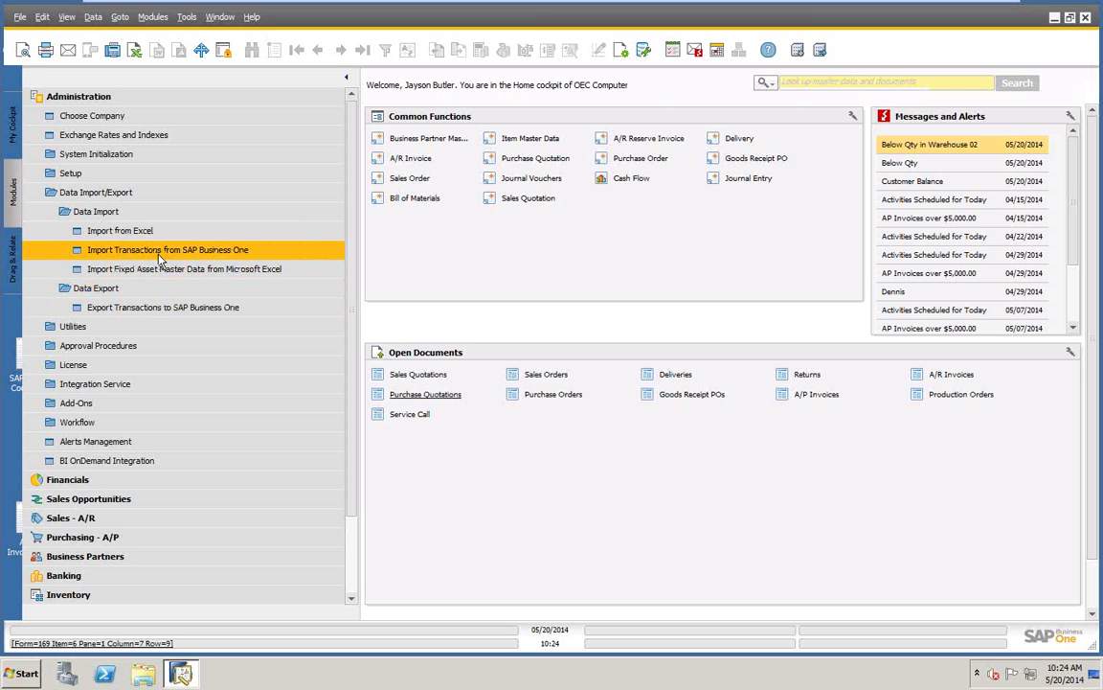
Step: Check the open journal vouchers in Financials, and close the Journal Vouchers form
left_click(84, 97)
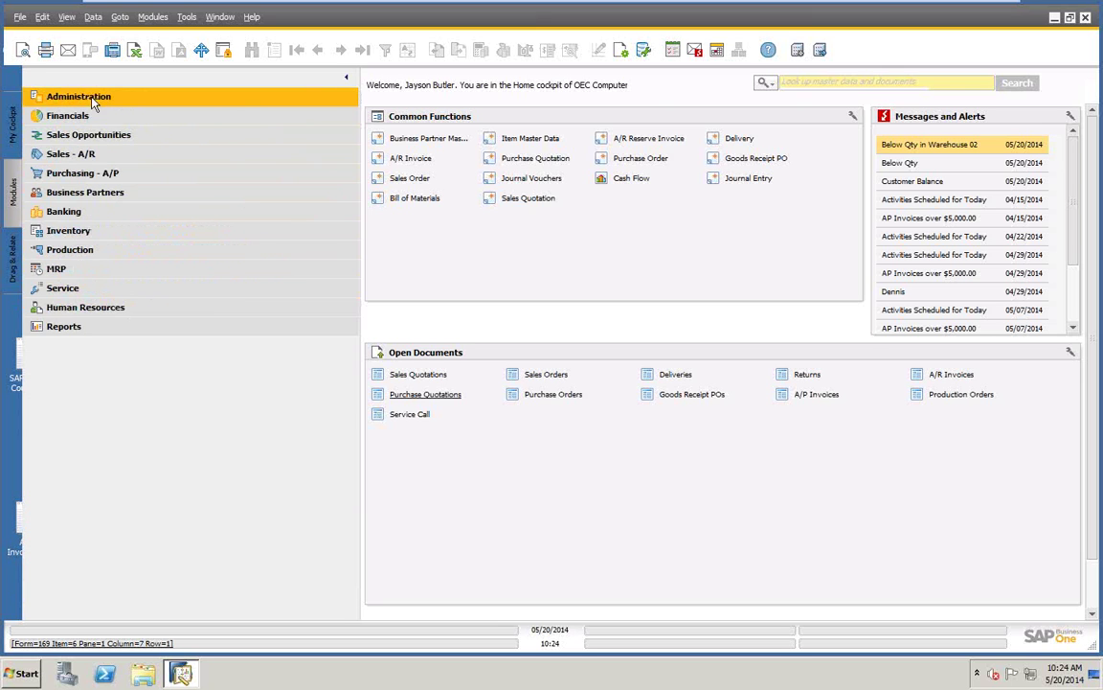
left_click(88, 116)
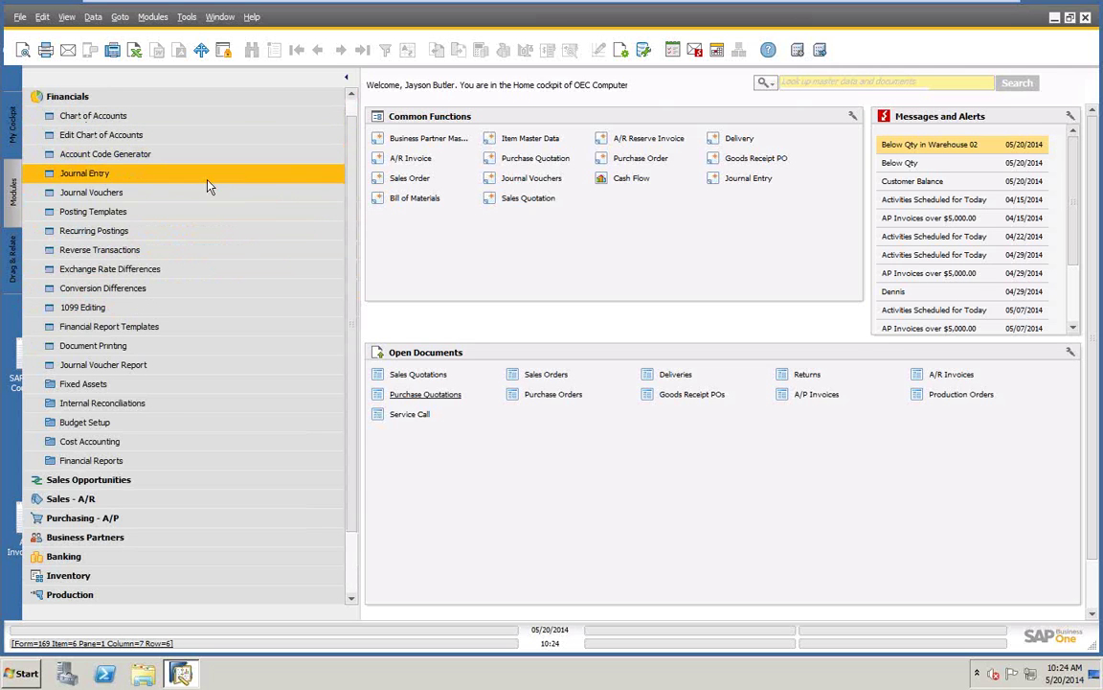
left_click(104, 197)
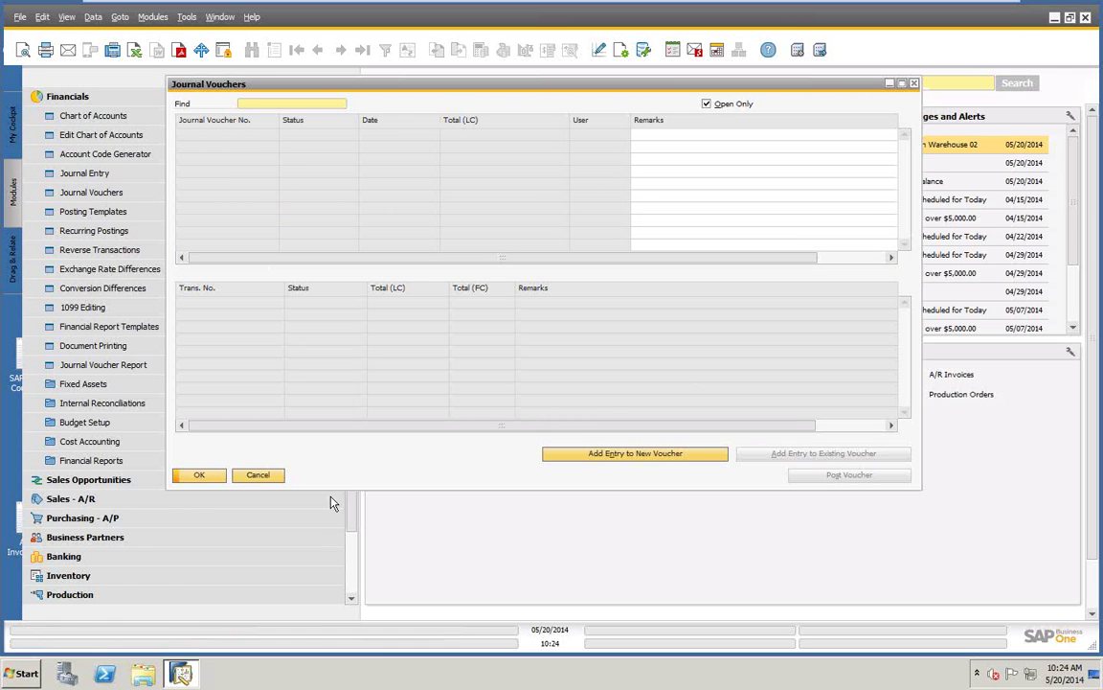
left_click(265, 475)
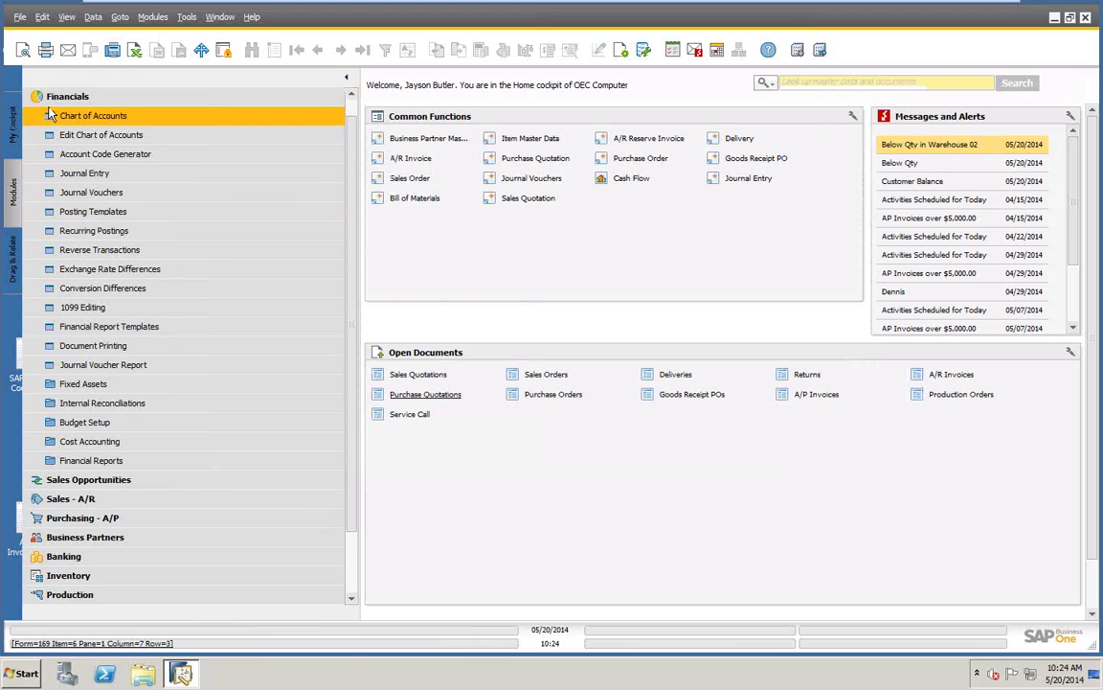
Step: Import transactions from SAP Business One using OJDTExport.txt on the desktop, and close the import results
left_click(63, 100)
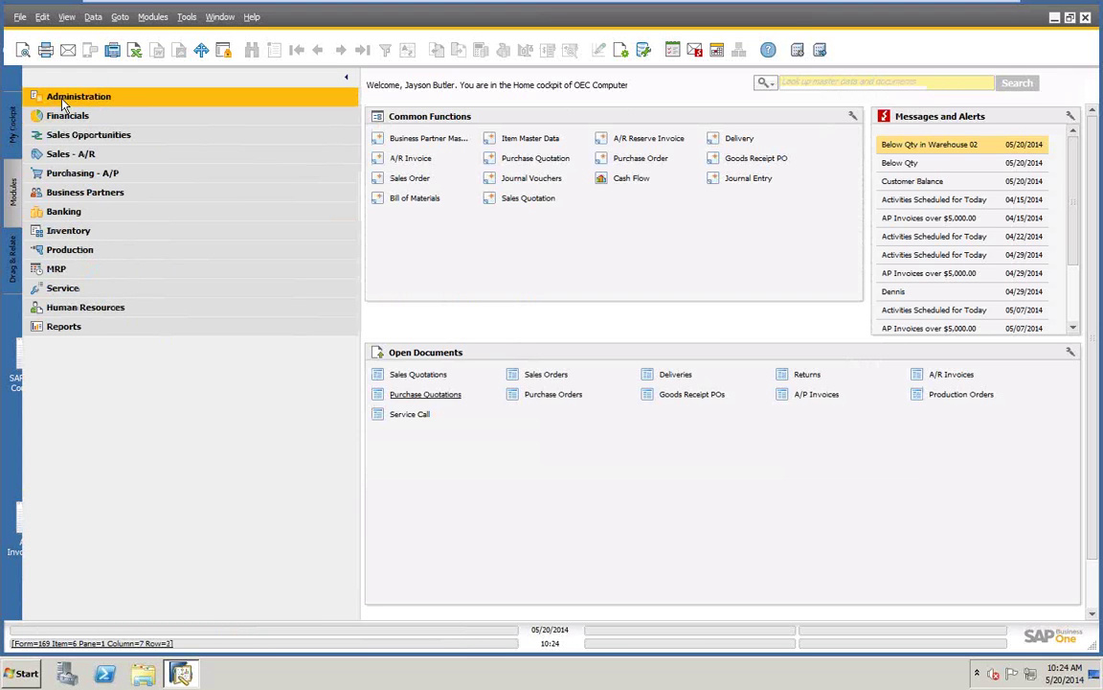
left_click(73, 95)
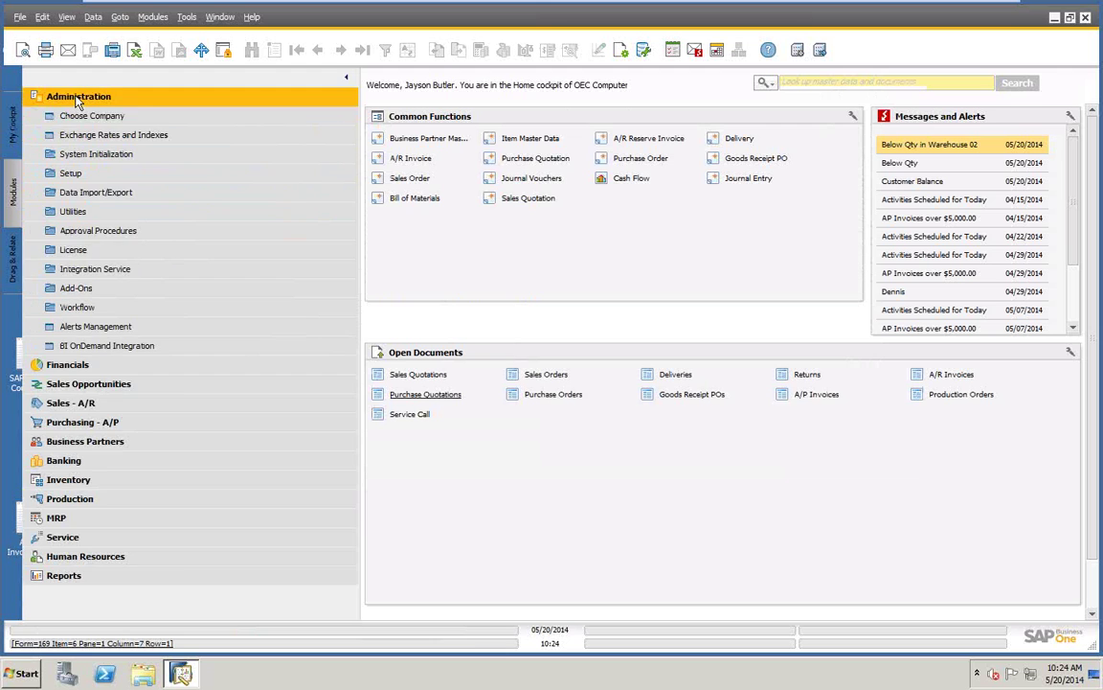
left_click(103, 192)
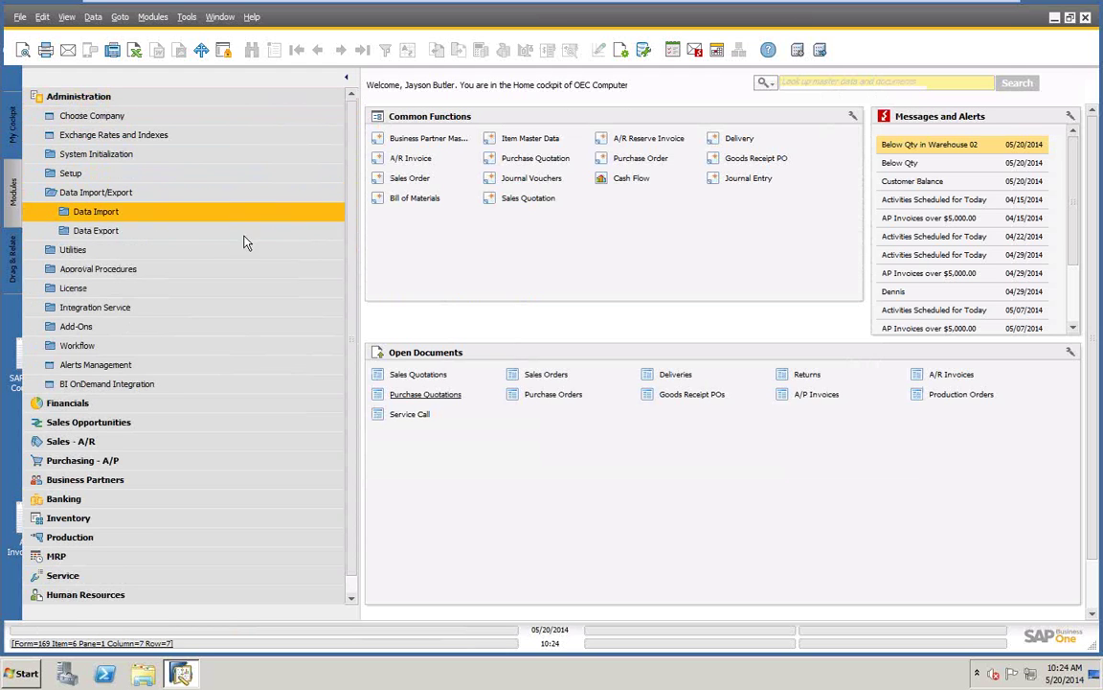
left_click(95, 212)
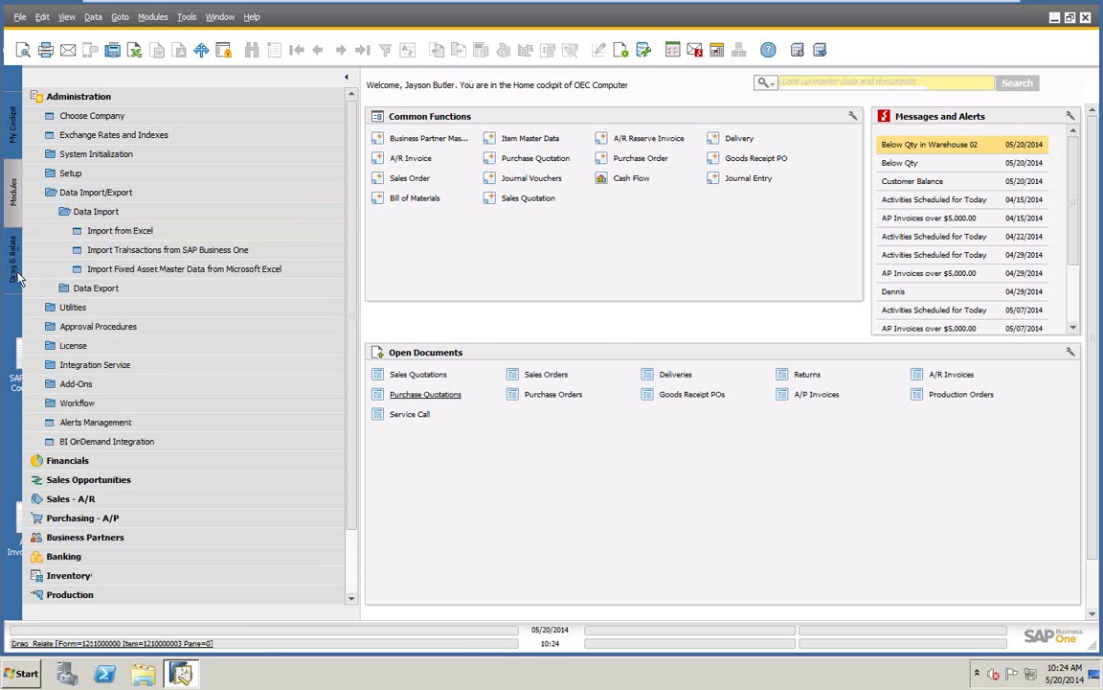
left_click(191, 250)
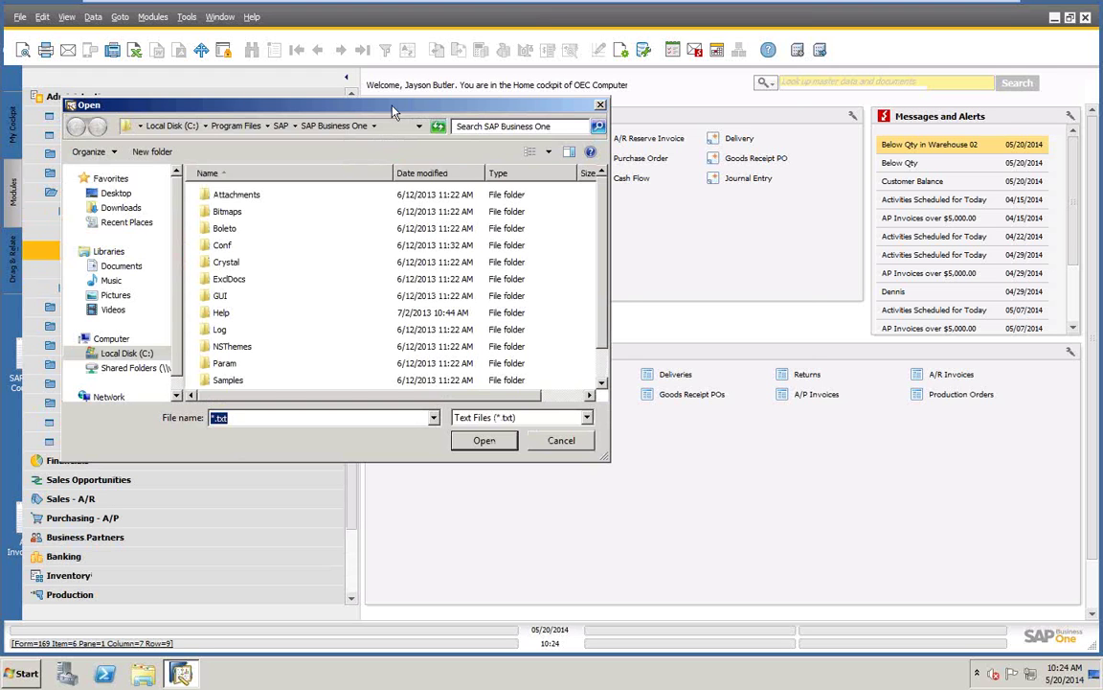
left_click_drag(354, 104, 552, 103)
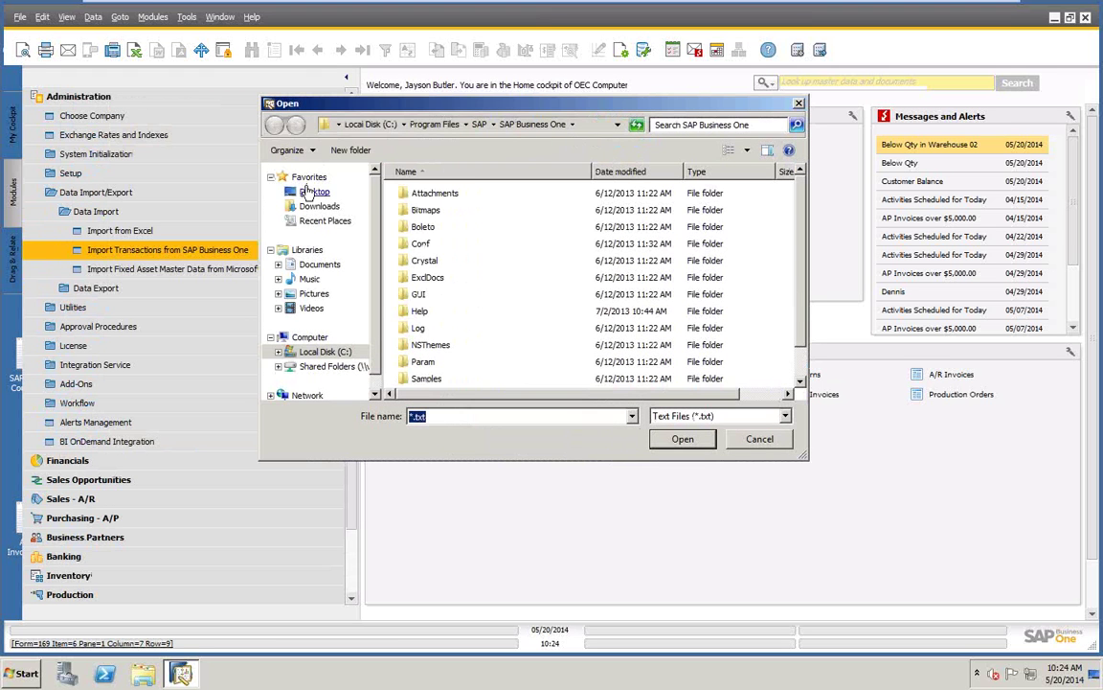
left_click(282, 192)
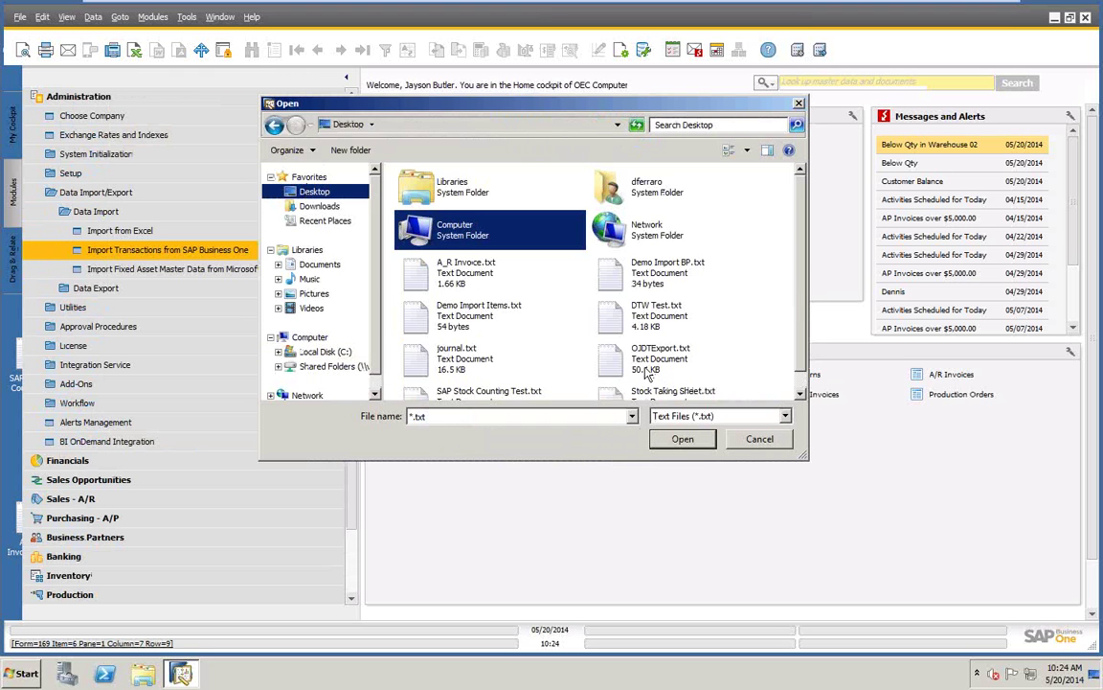
left_click(617, 369)
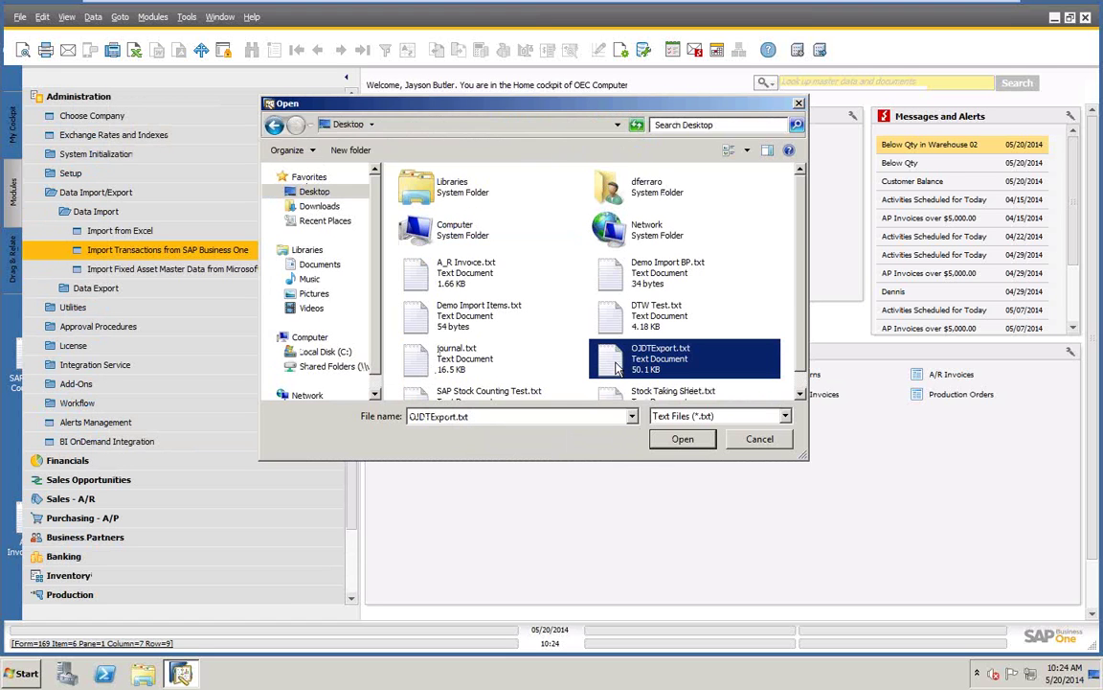
left_click(682, 440)
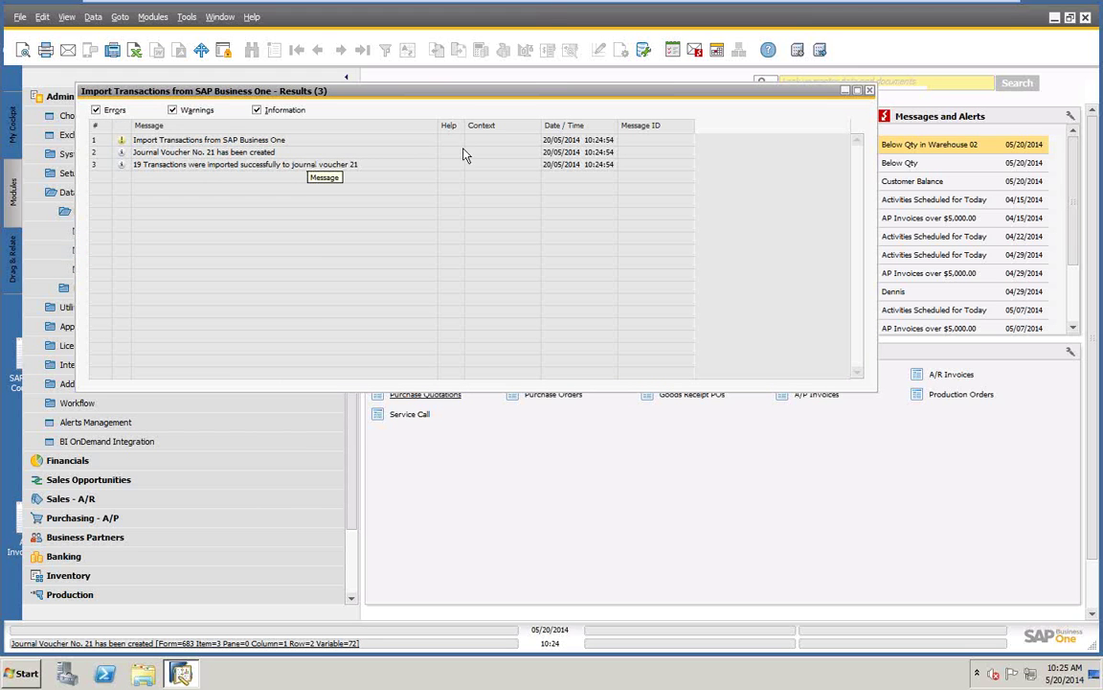
left_click(869, 91)
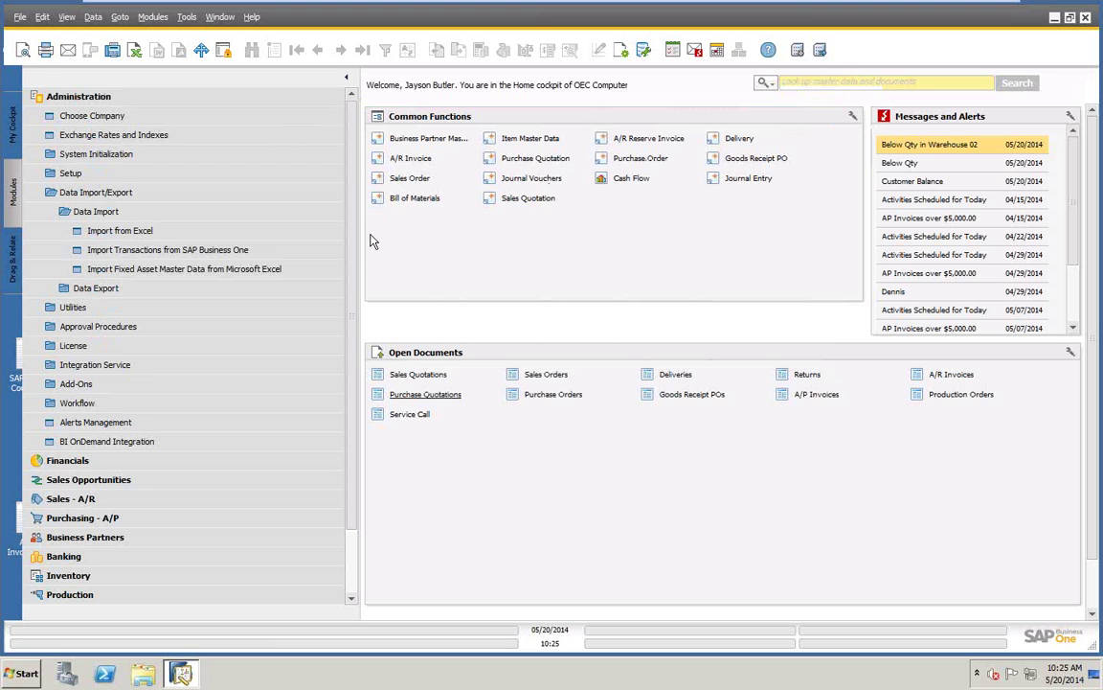
Step: Open the journal vouchers in Financials and examine the transactions in the newly imported voucher
left_click(99, 101)
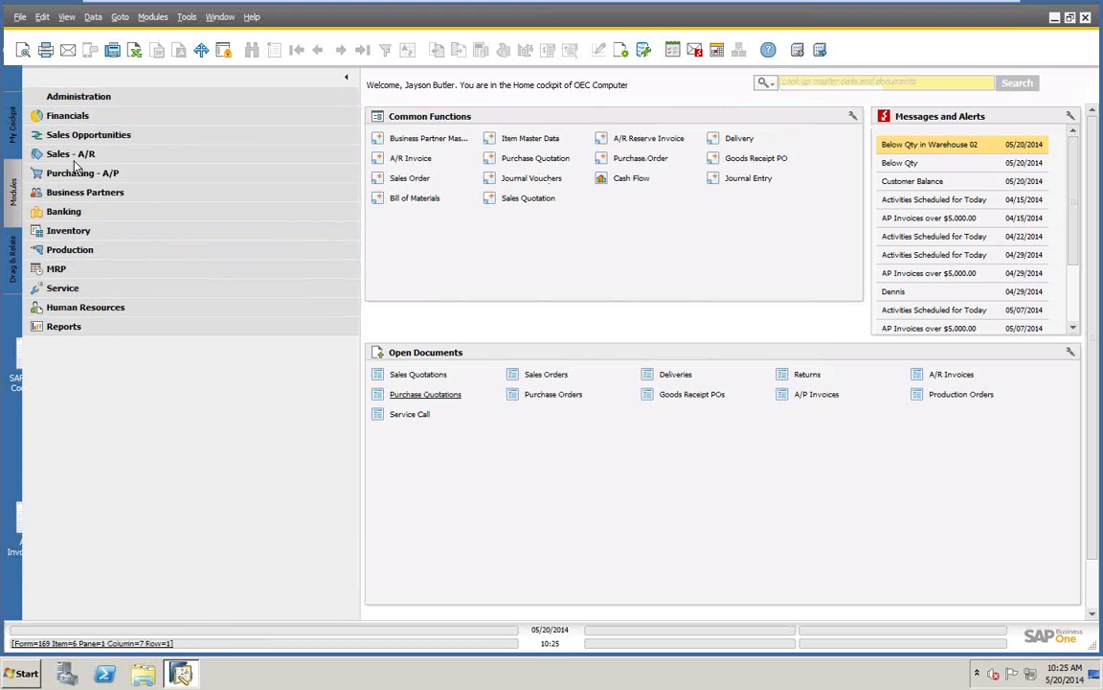
left_click(65, 115)
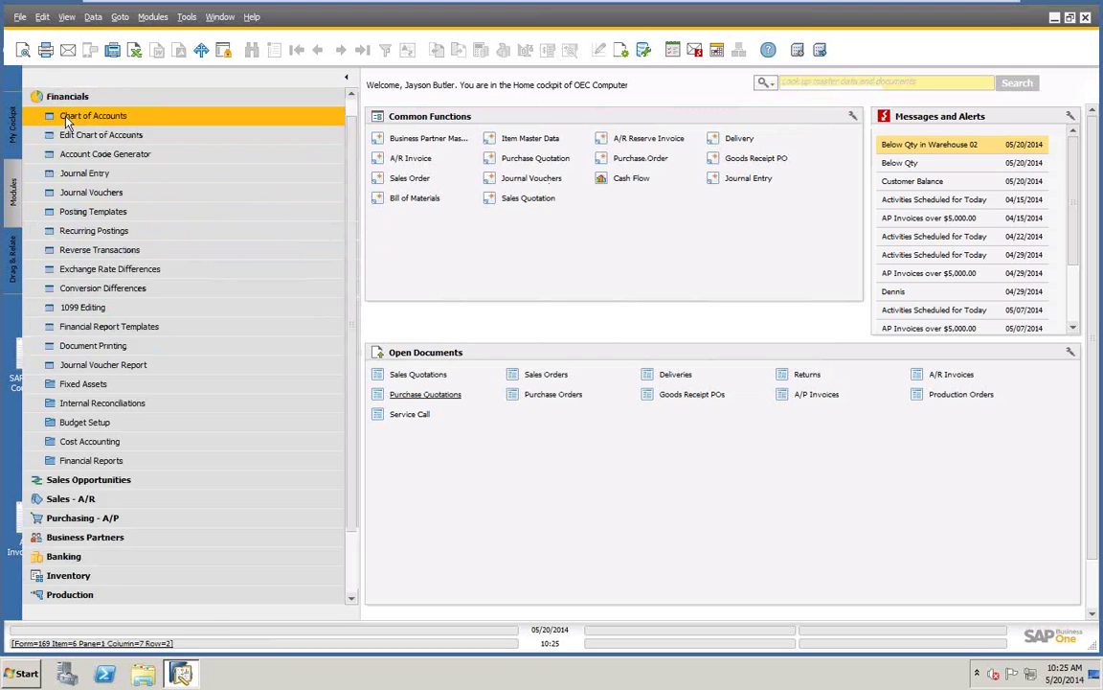
left_click(104, 192)
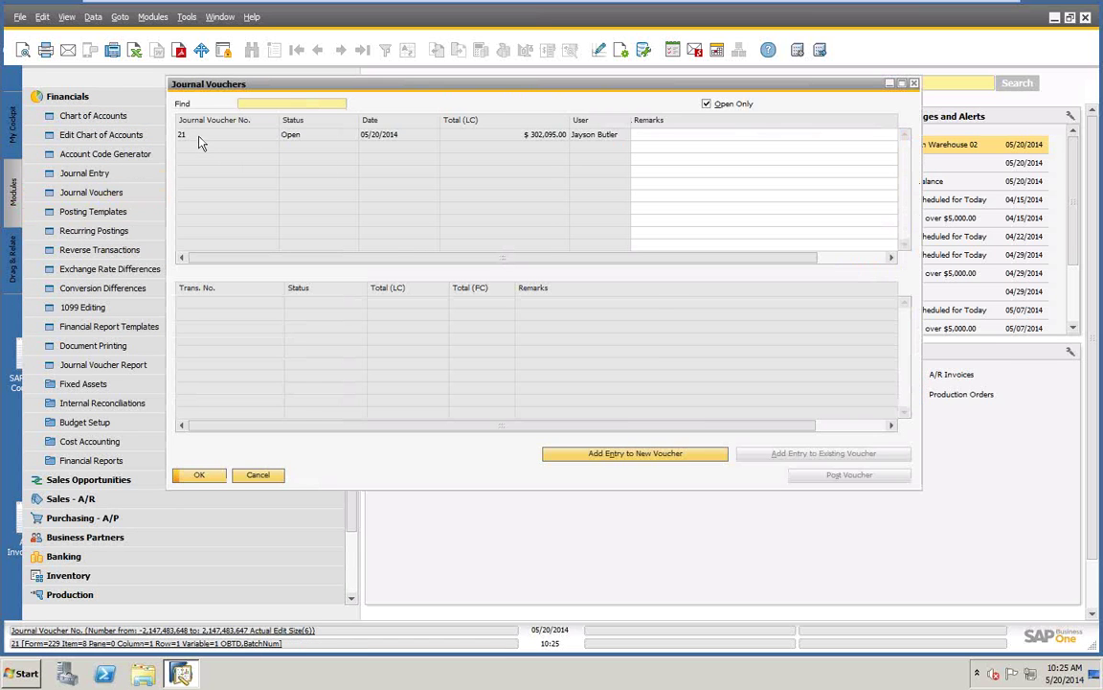
left_click(200, 141)
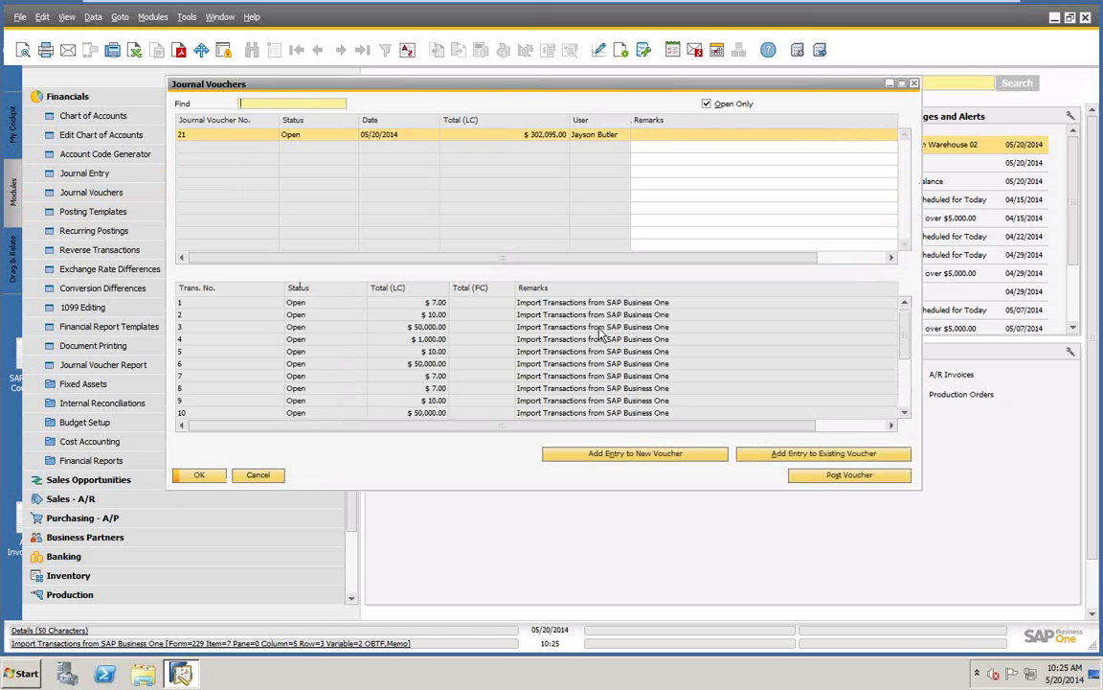
Step: Look through the imported voucher's transactions, examine the journal voucher entry of transaction 3, and close the entry
scroll(594, 316, "down", 2)
scroll(602, 340, "down", 1)
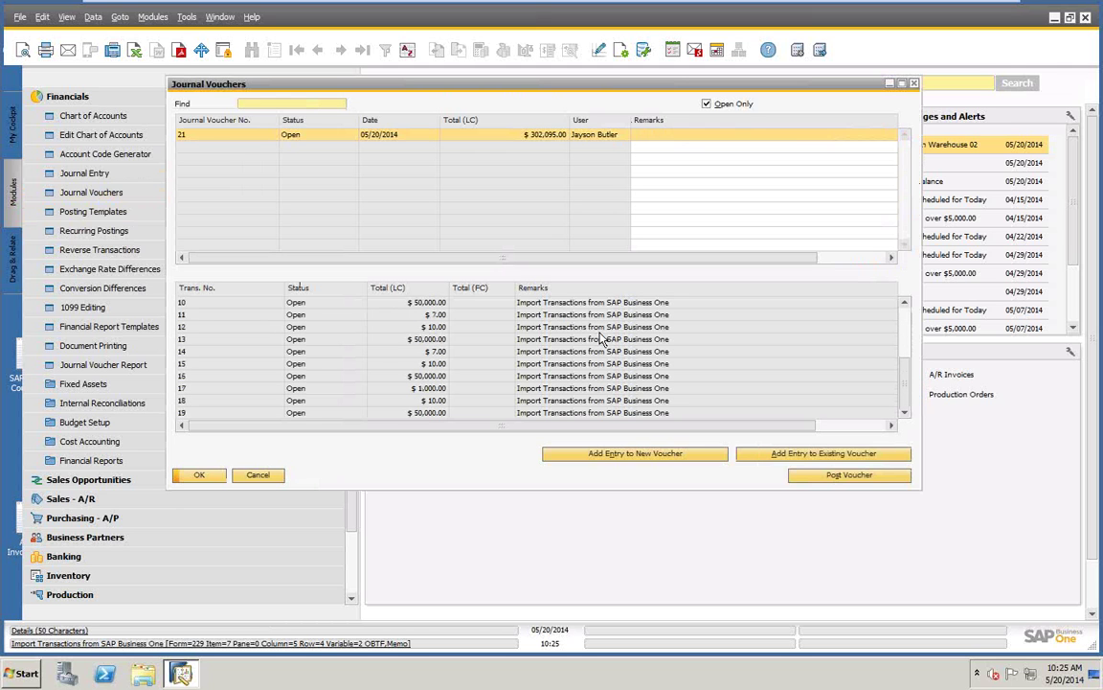
scroll(601, 340, "up", 3)
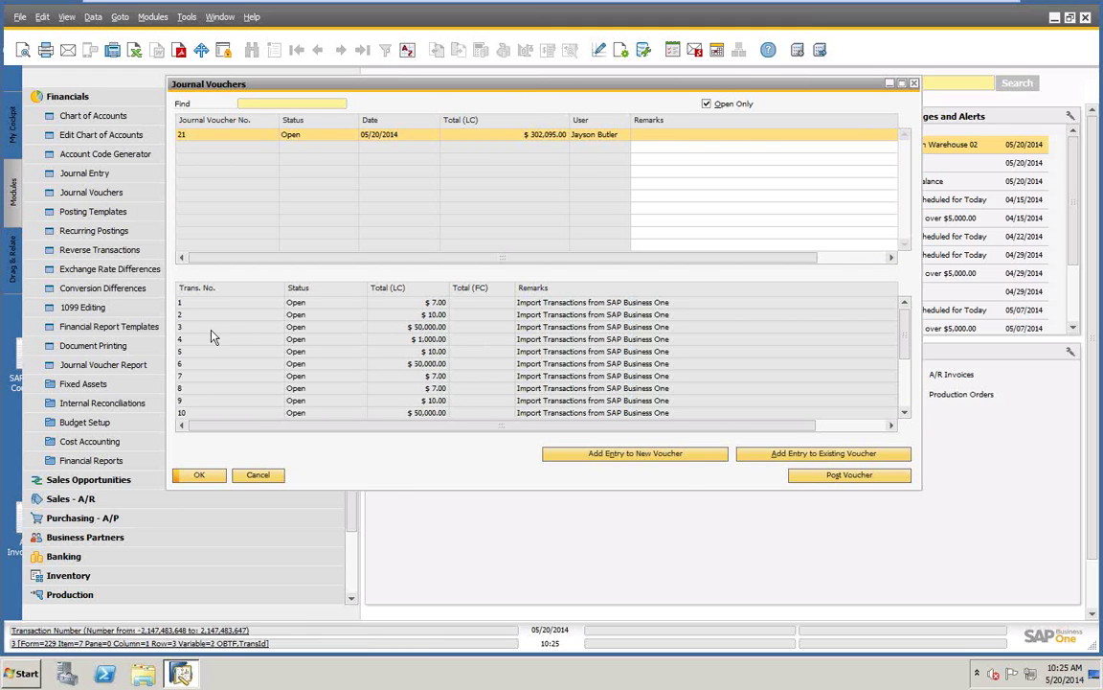
double_click(185, 329)
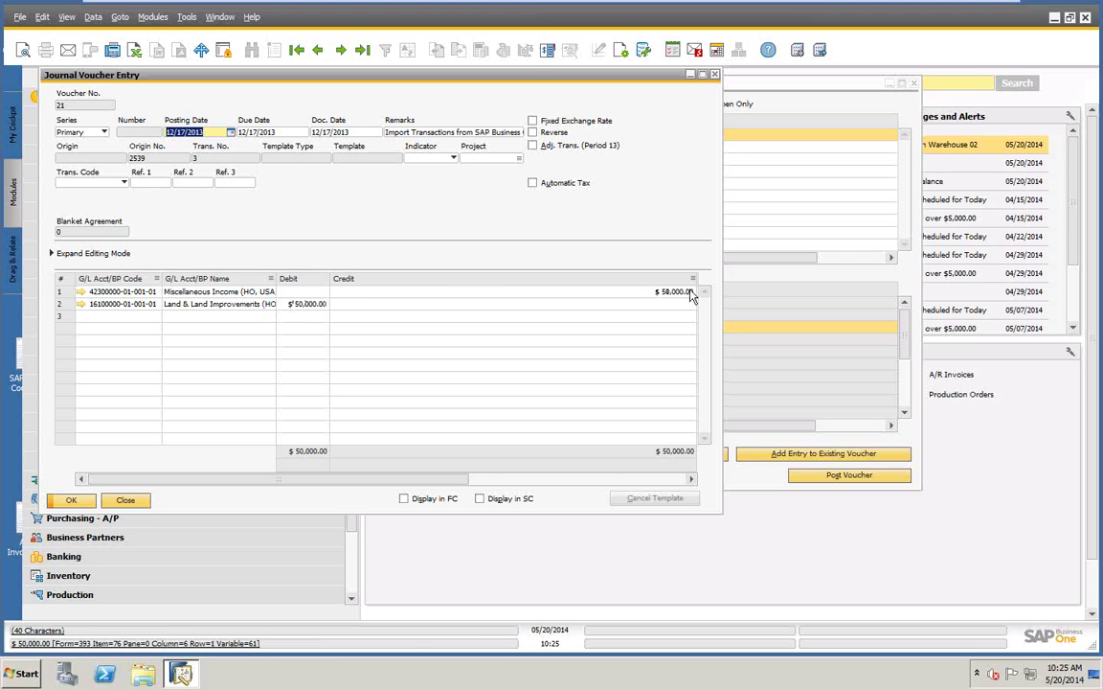
left_click(126, 499)
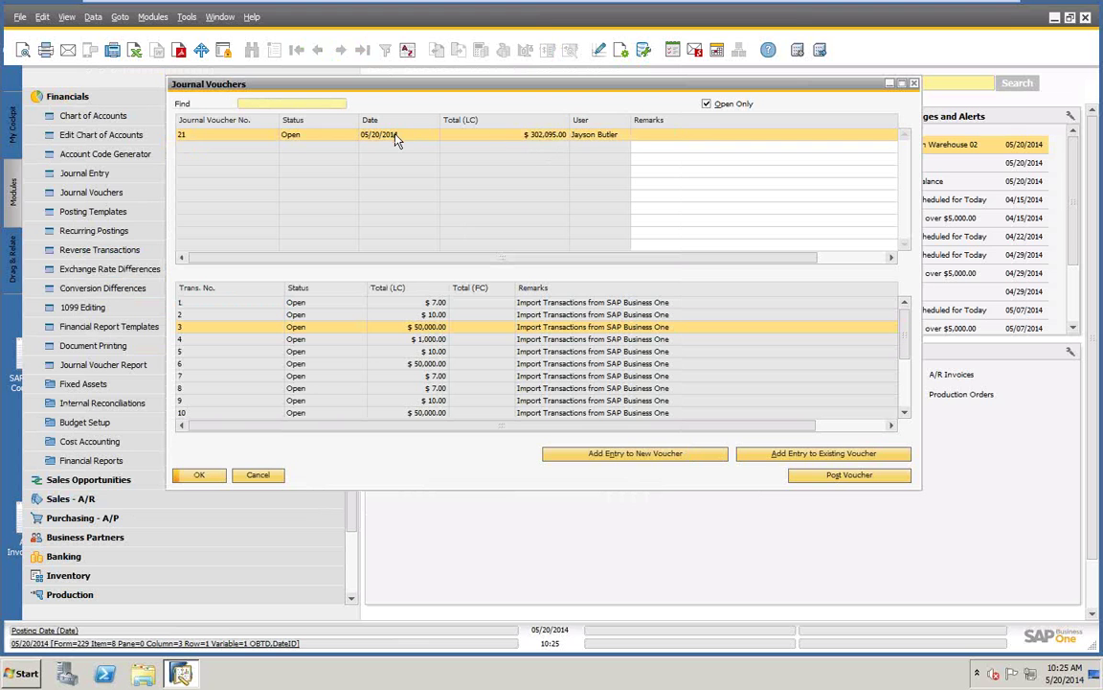
Step: Set the posting date and due date of voucher transaction 3 to 05/20/2014, updating both dates in the rows as well
left_click(393, 137)
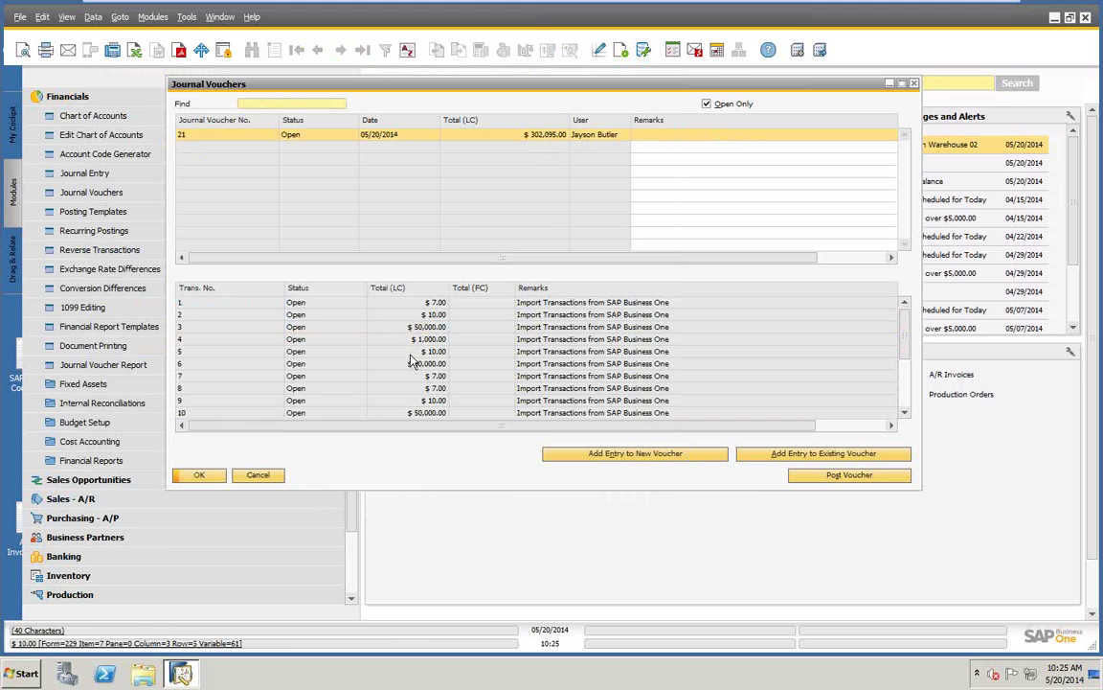
double_click(419, 330)
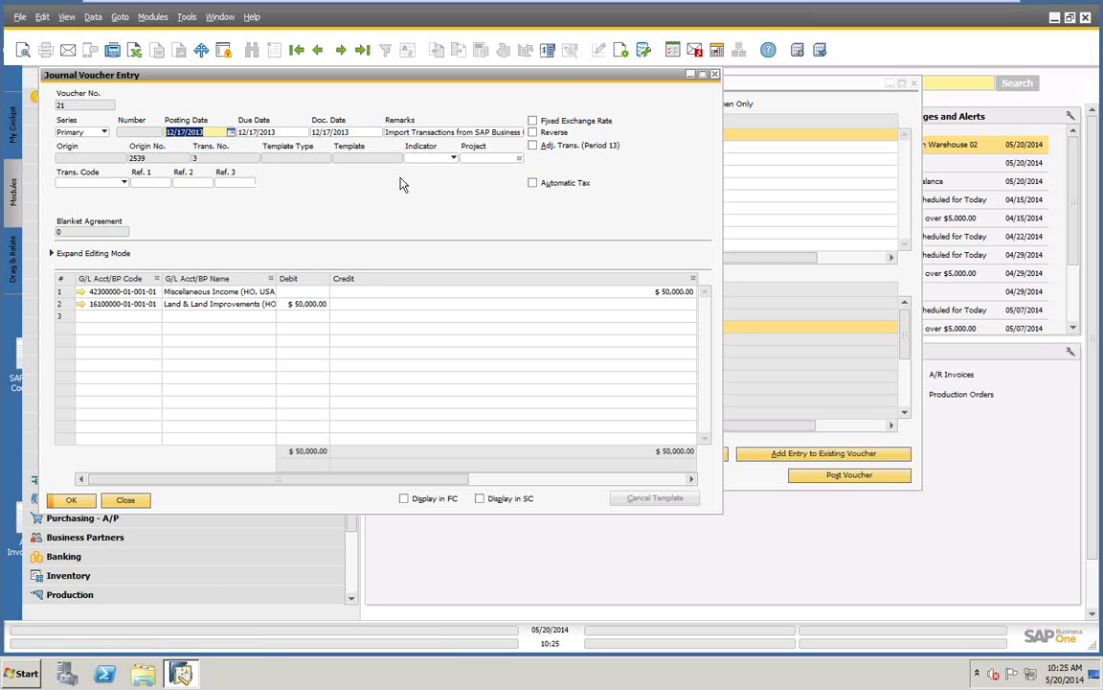
type("t")
key("Tab")
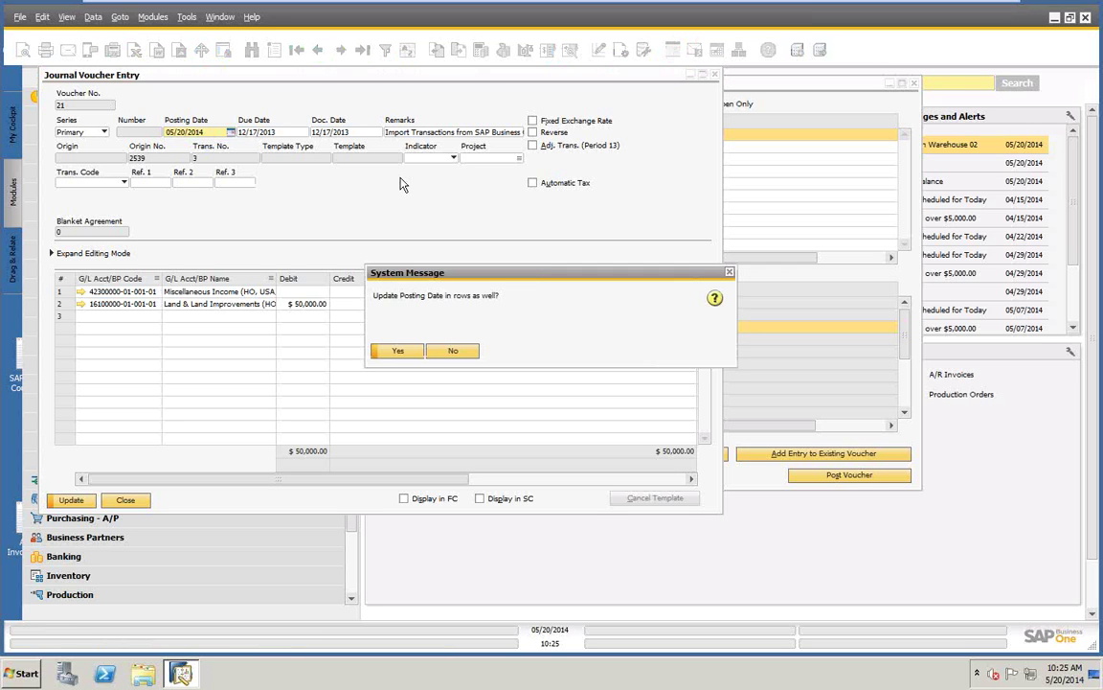
left_click(397, 350)
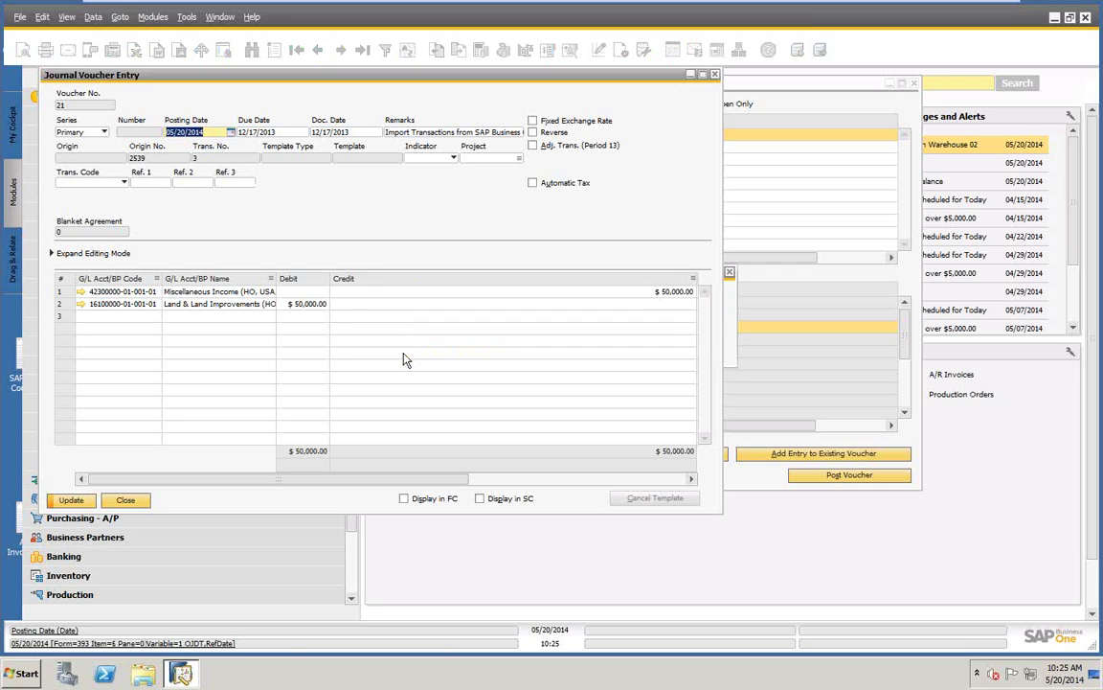
left_click(395, 350)
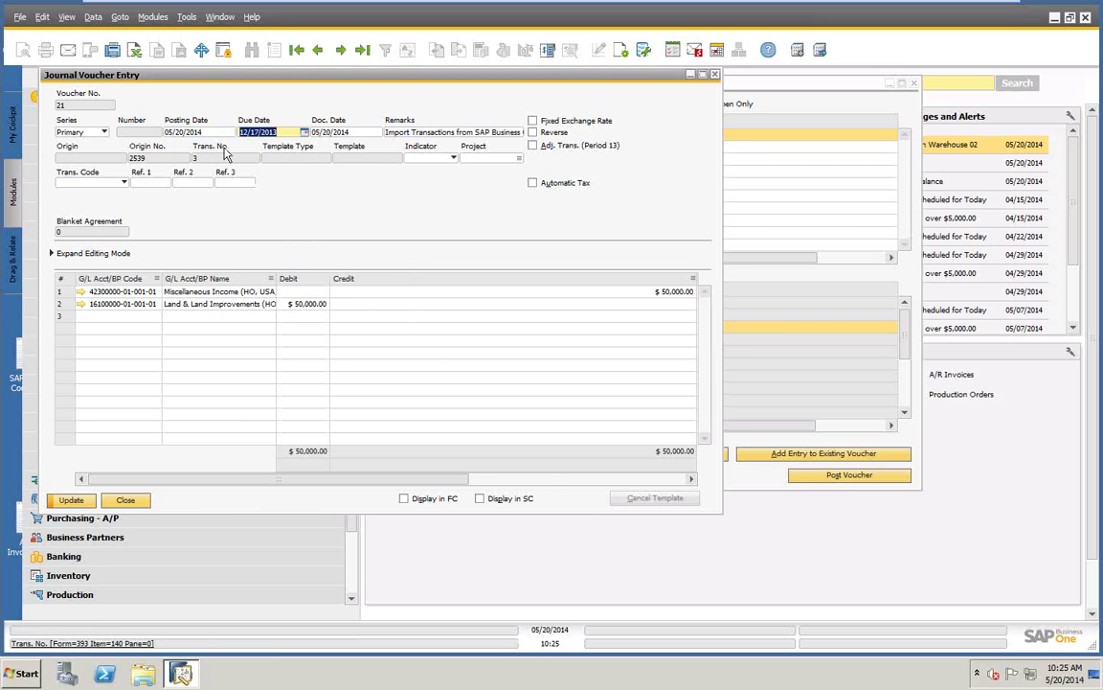
type("t")
key("Tab")
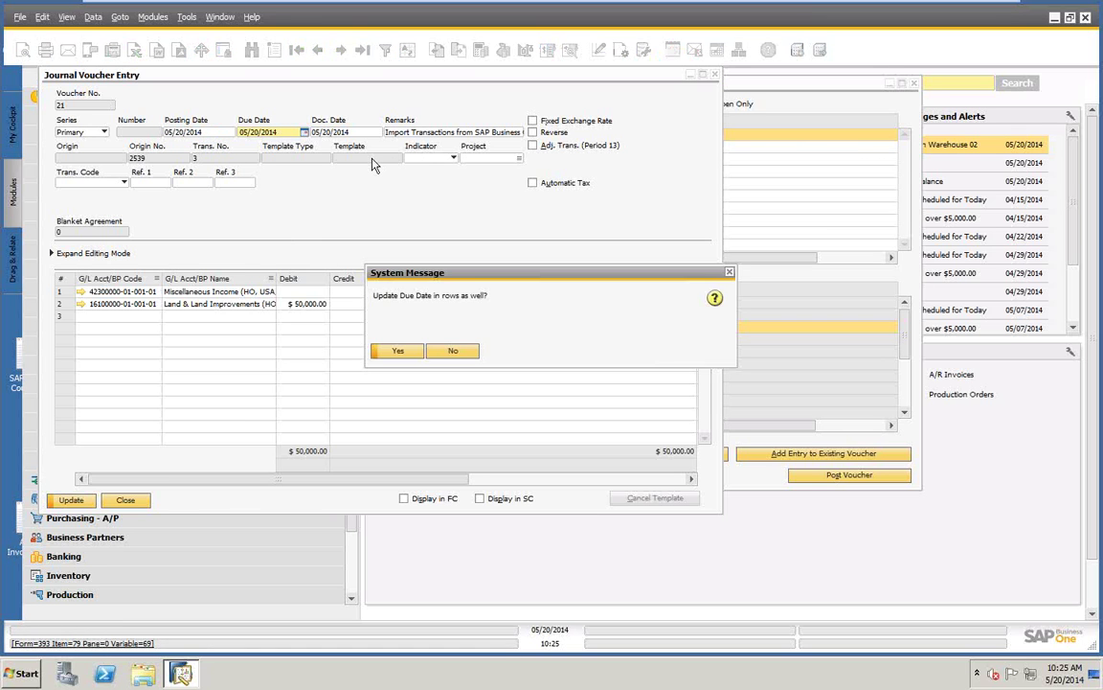
left_click(396, 351)
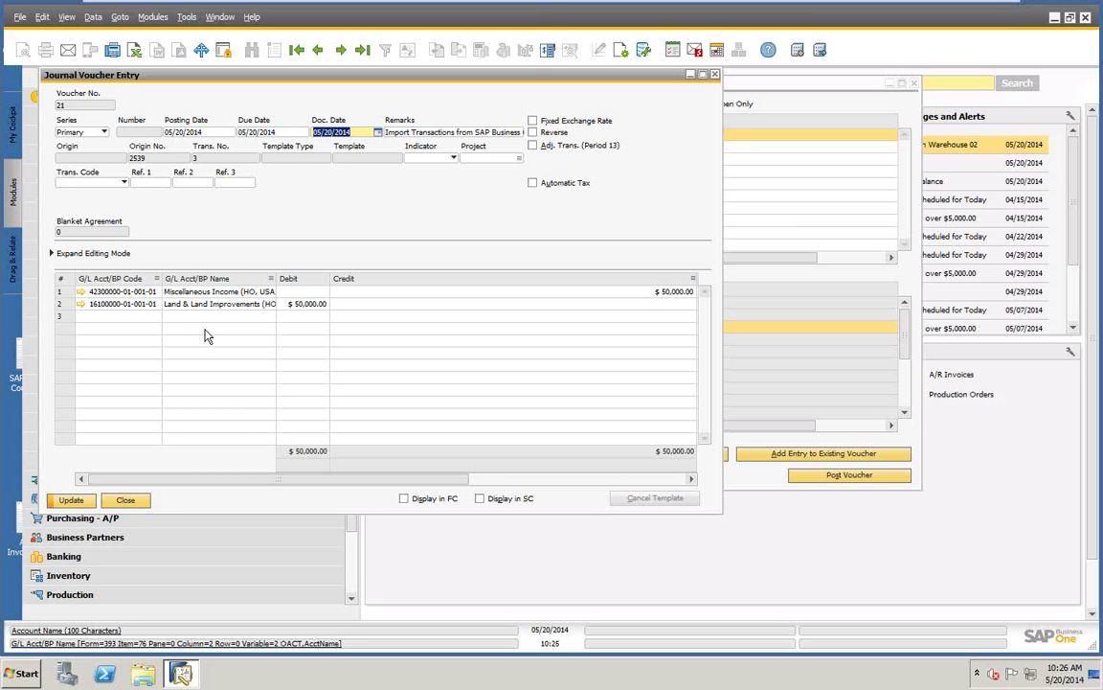
Step: Update the edited voucher entry, save the changes to the voucher, and close the Journal Vouchers form
left_click(69, 502)
left_click(69, 502)
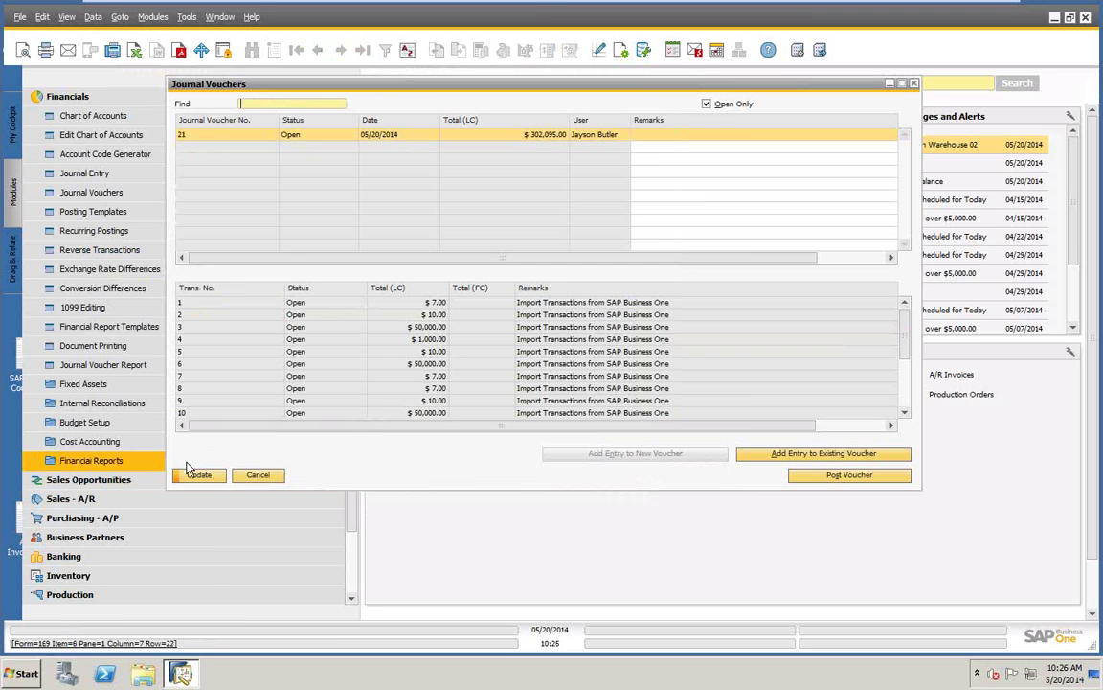
left_click(258, 476)
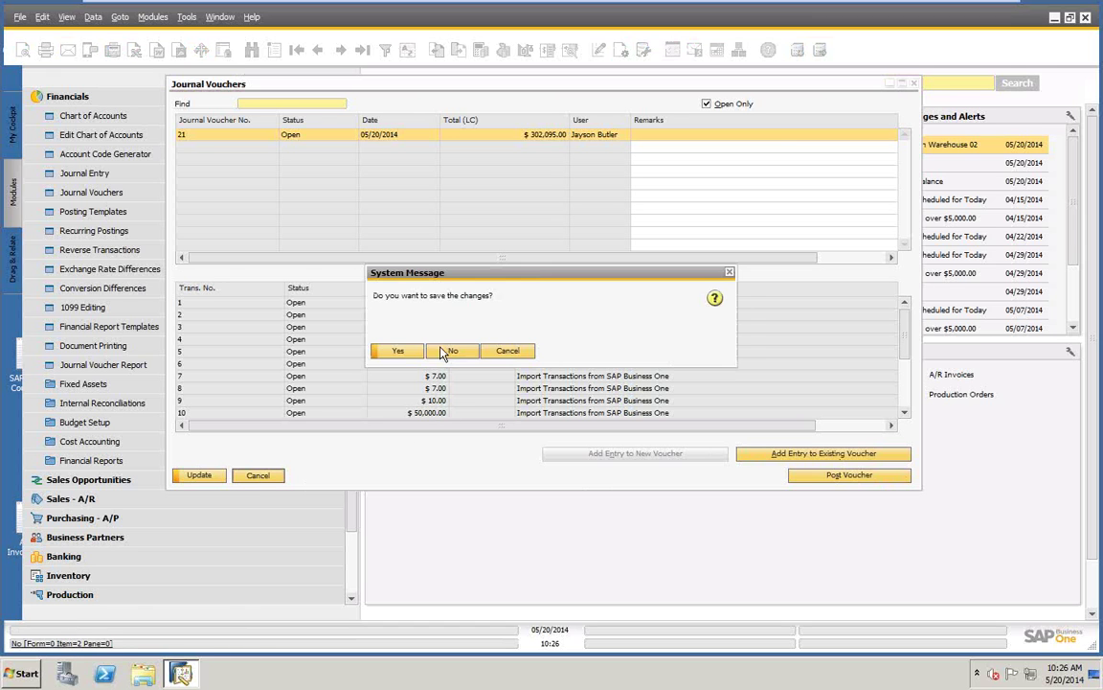
left_click(397, 350)
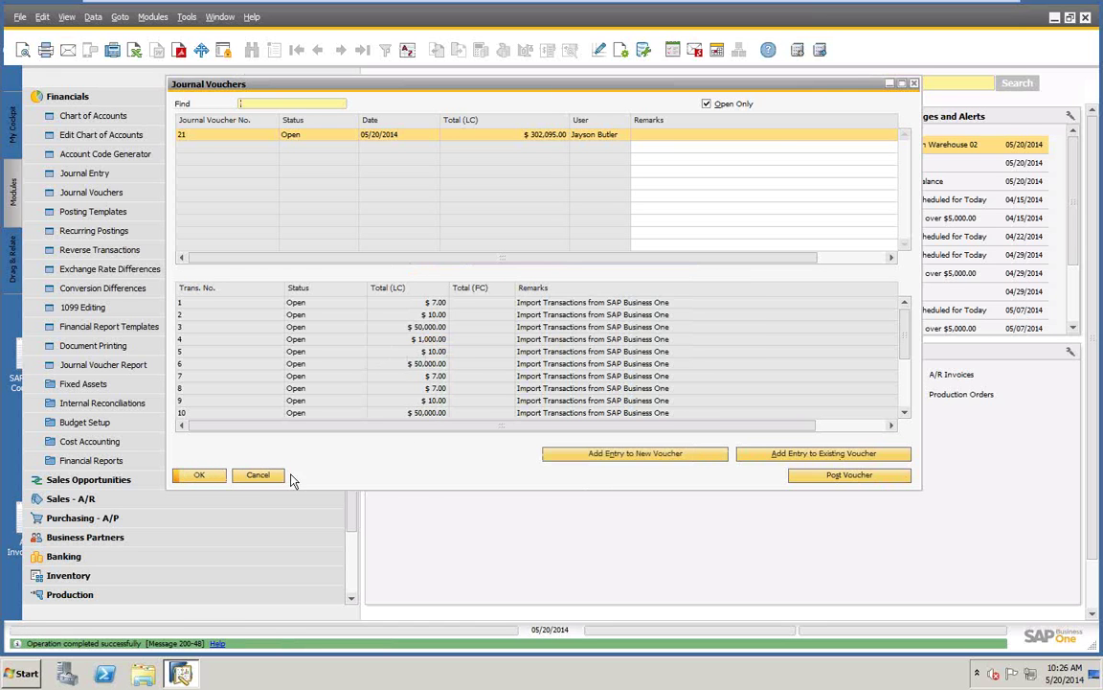
left_click(259, 475)
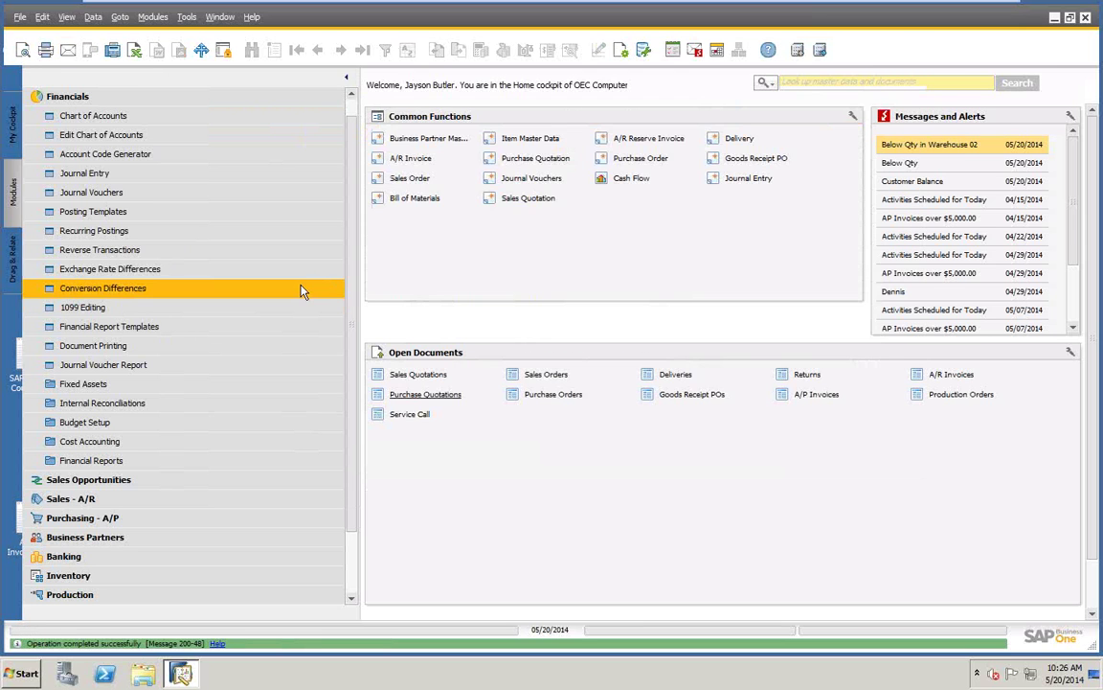
Step: Open Import from Excel under the Administration data import functions and set the data type to import to Items
left_click(94, 98)
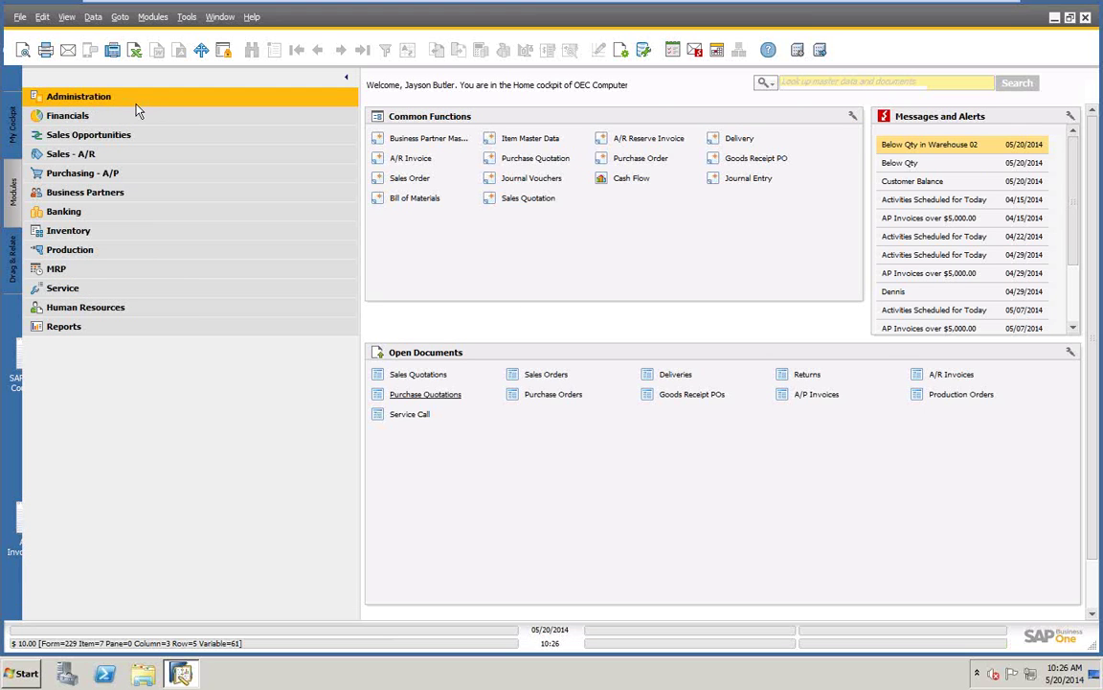
left_click(120, 101)
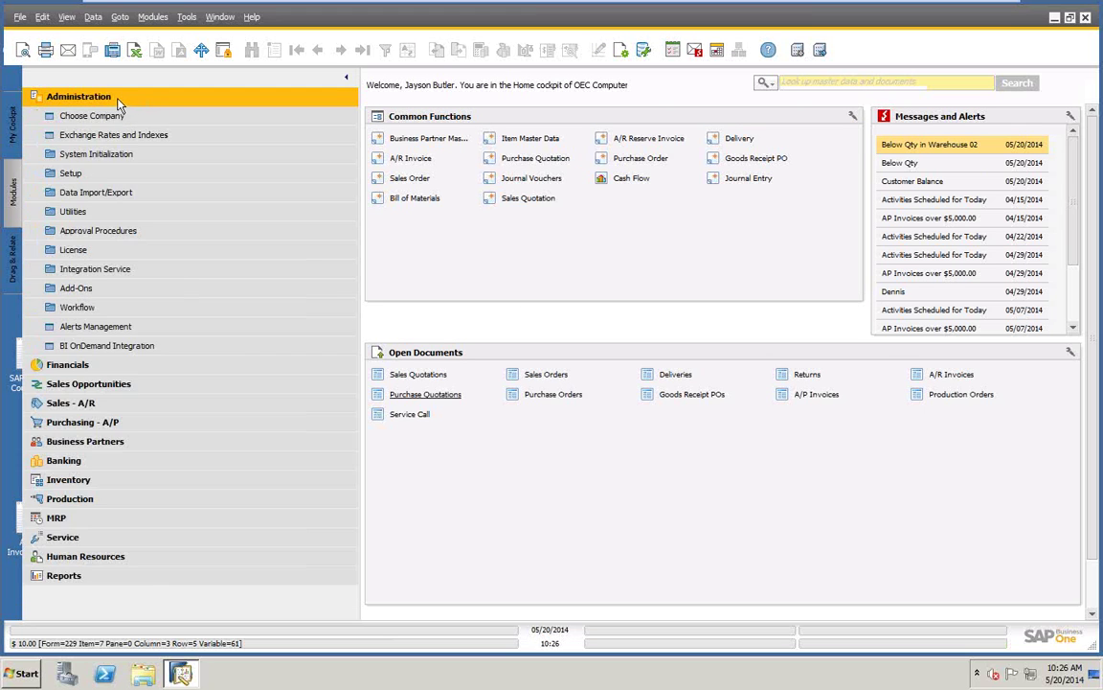
left_click(101, 196)
left_click(105, 213)
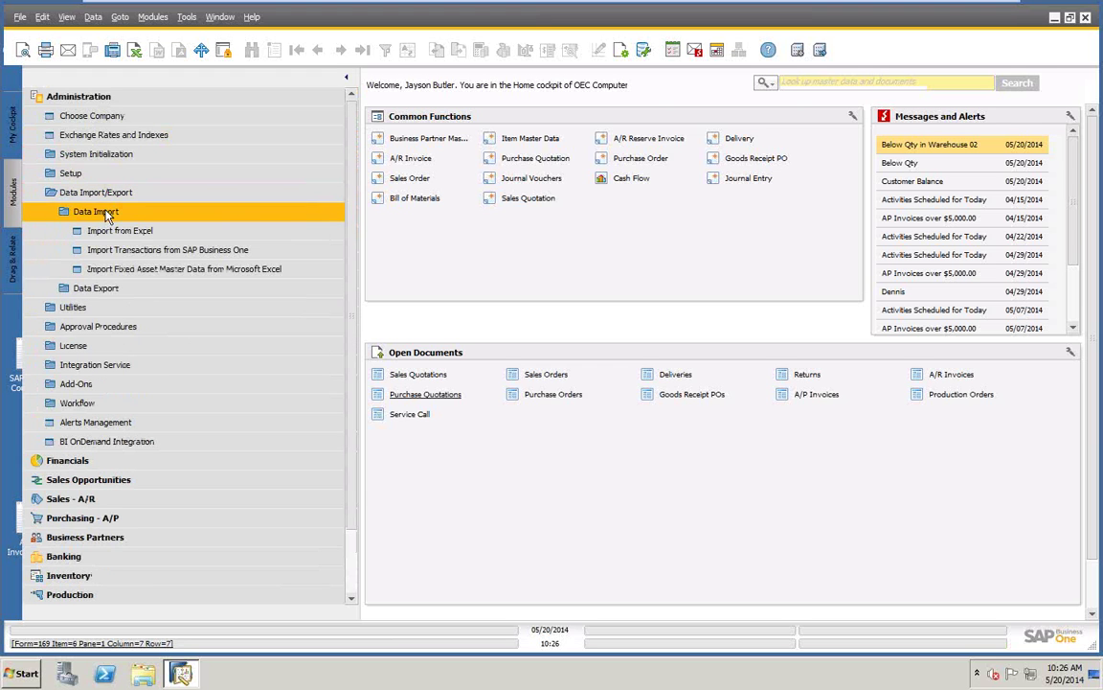
left_click(126, 232)
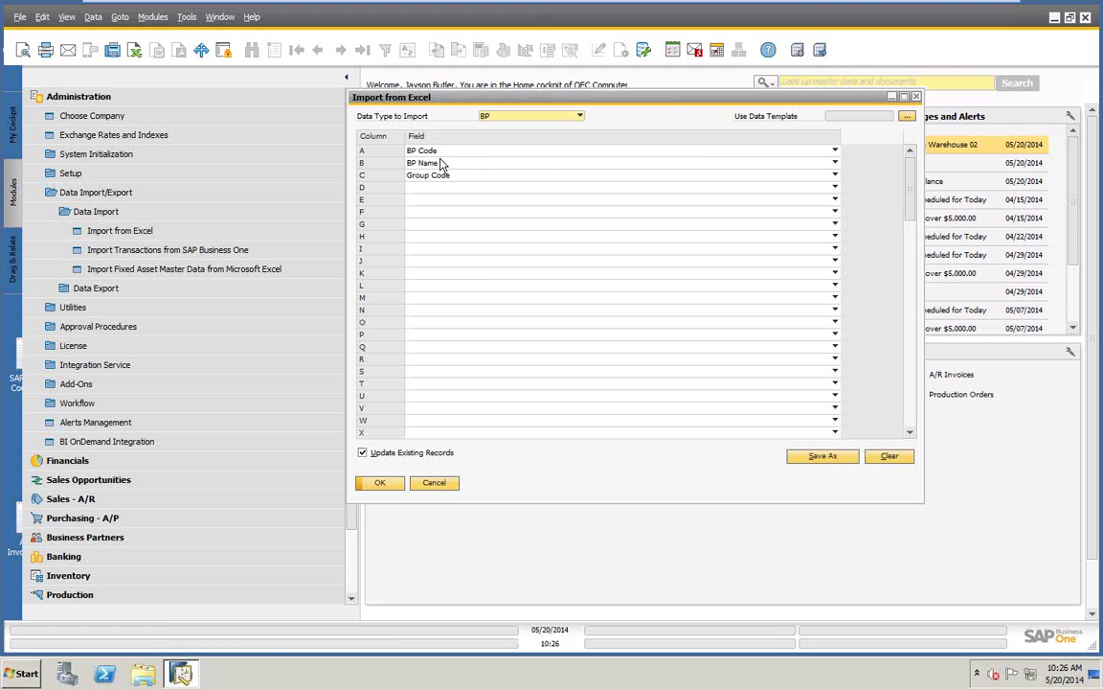
left_click(579, 117)
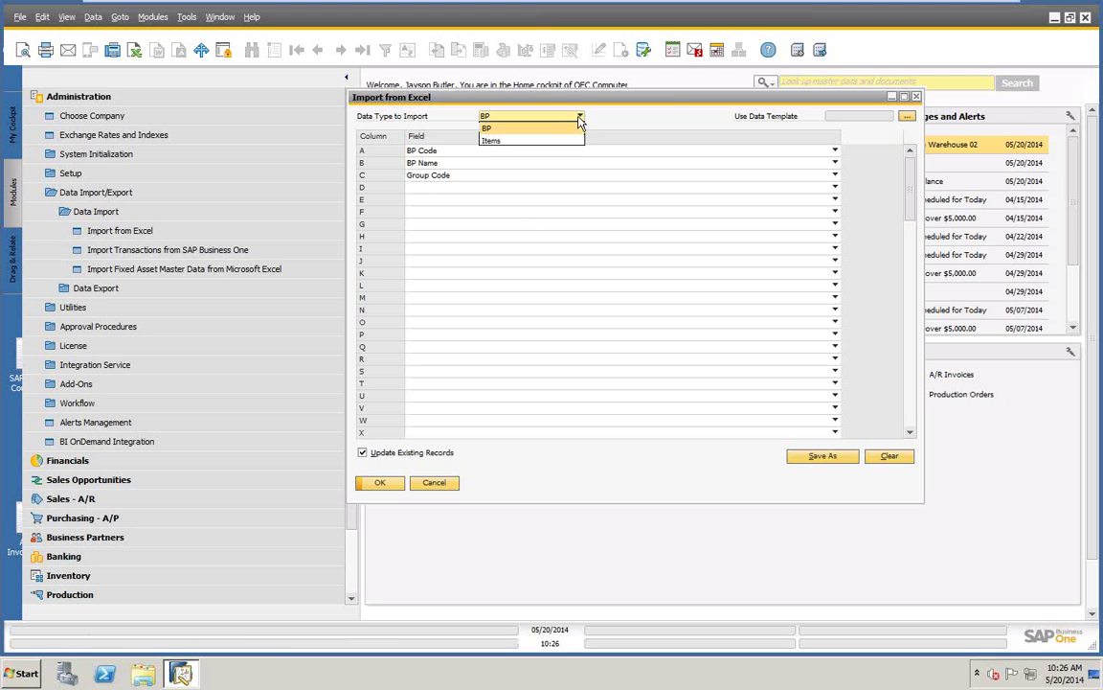
left_click(489, 138)
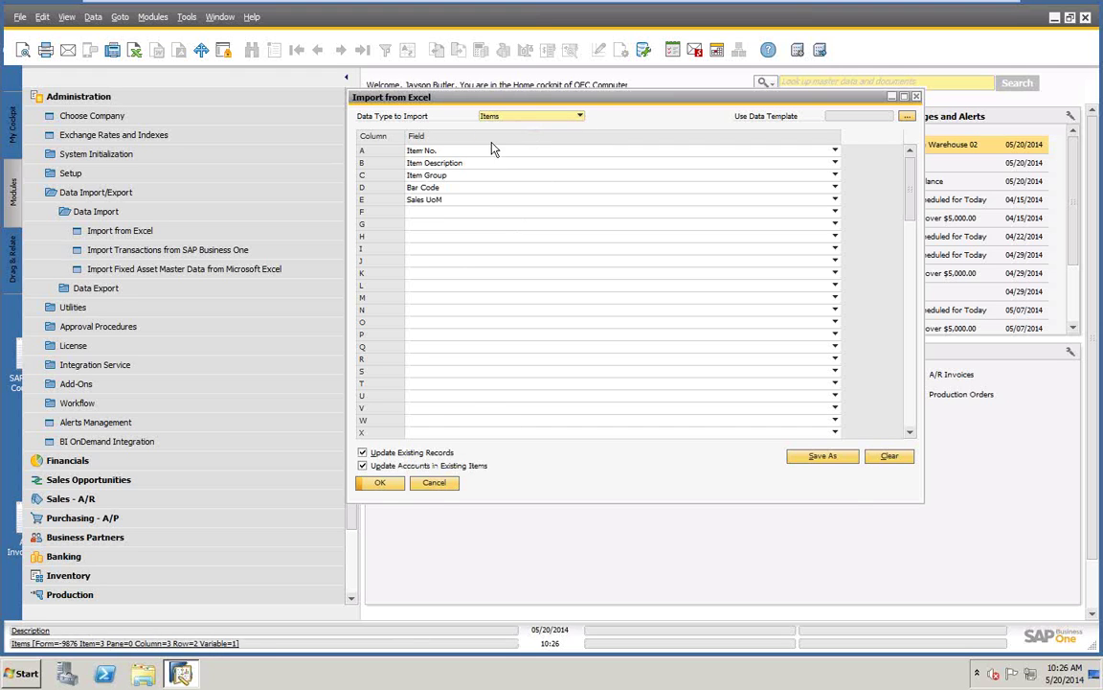
Step: Review the item fields available for columns F and D, and turn off updating of existing records
left_click(439, 211)
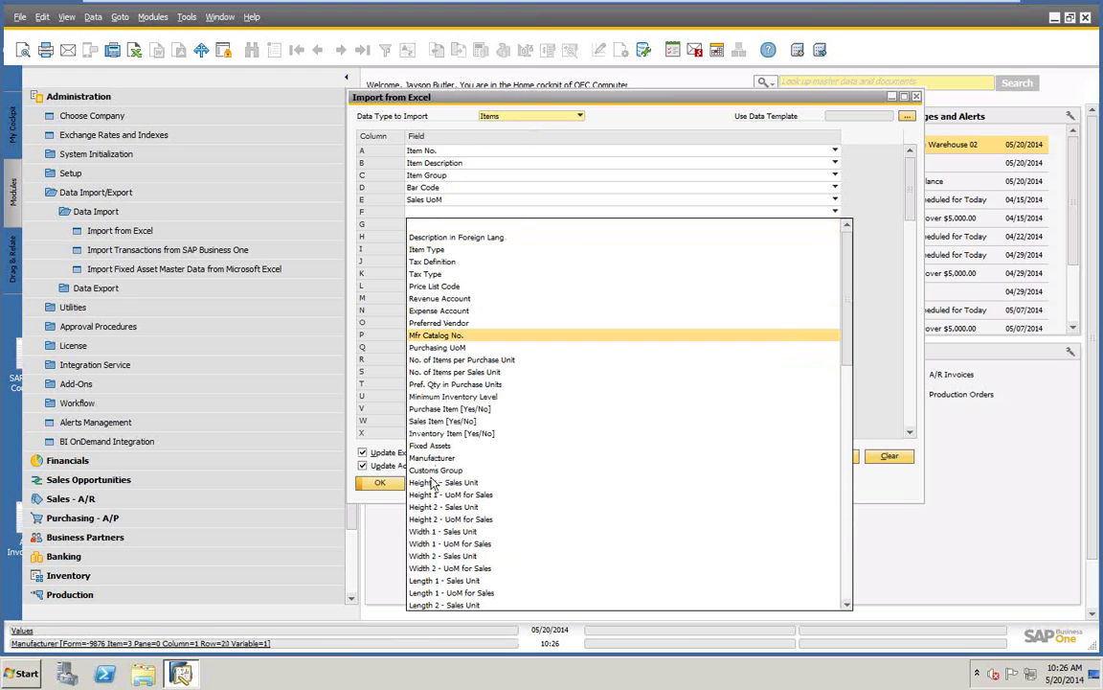
left_click(562, 226)
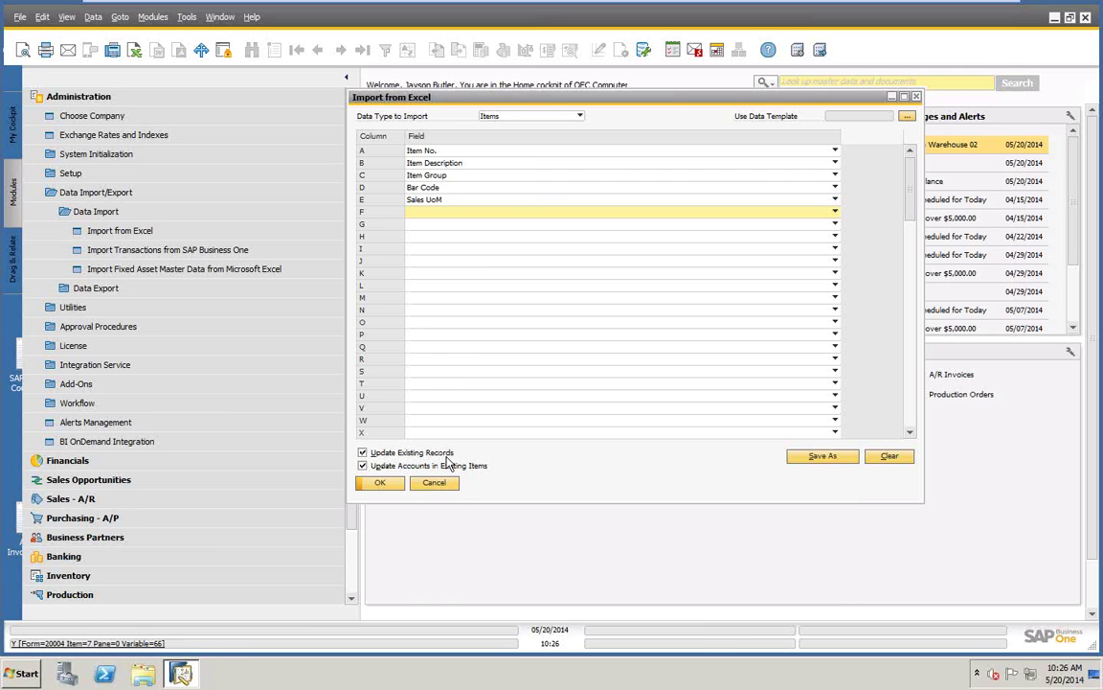
left_click(362, 452)
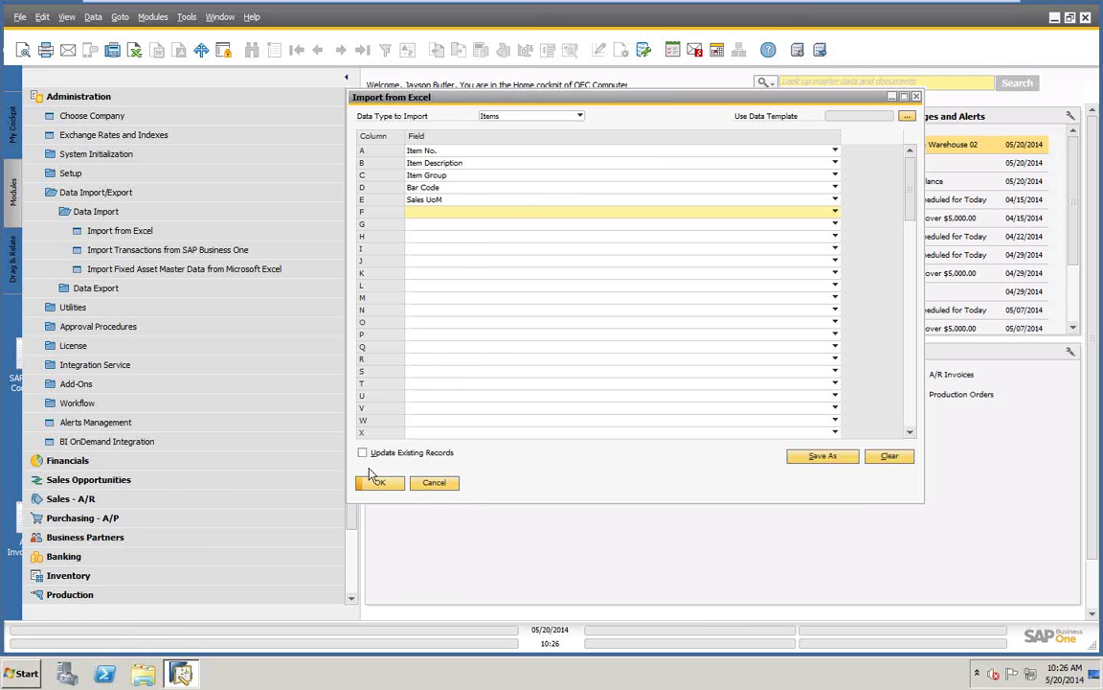
left_click(434, 198)
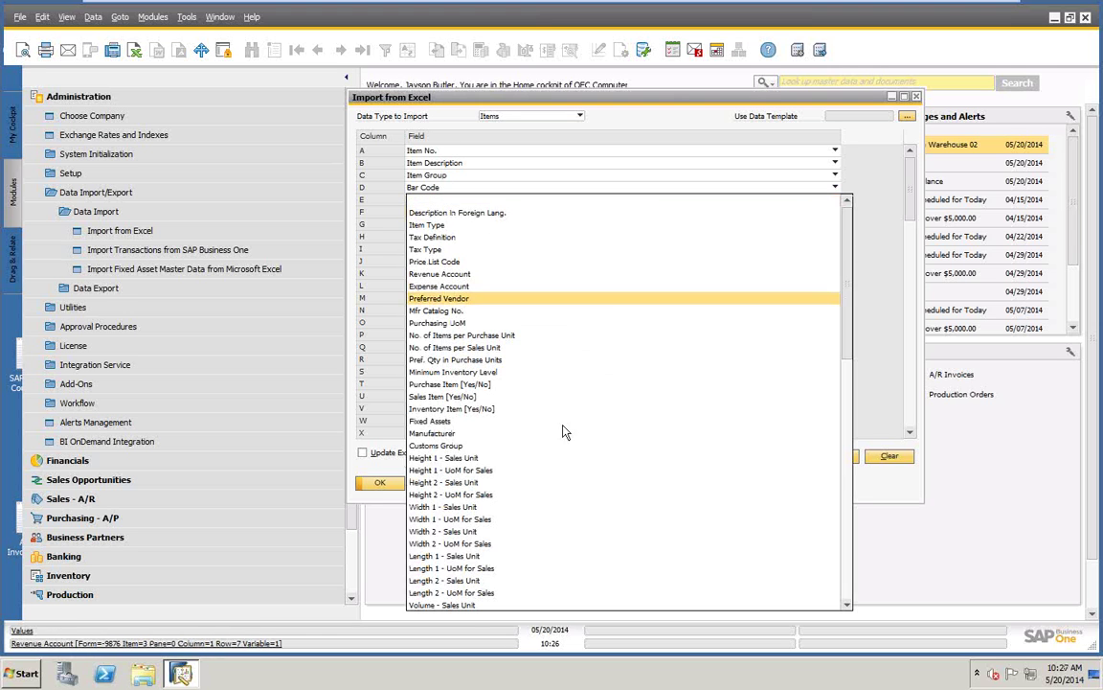
left_click(451, 200)
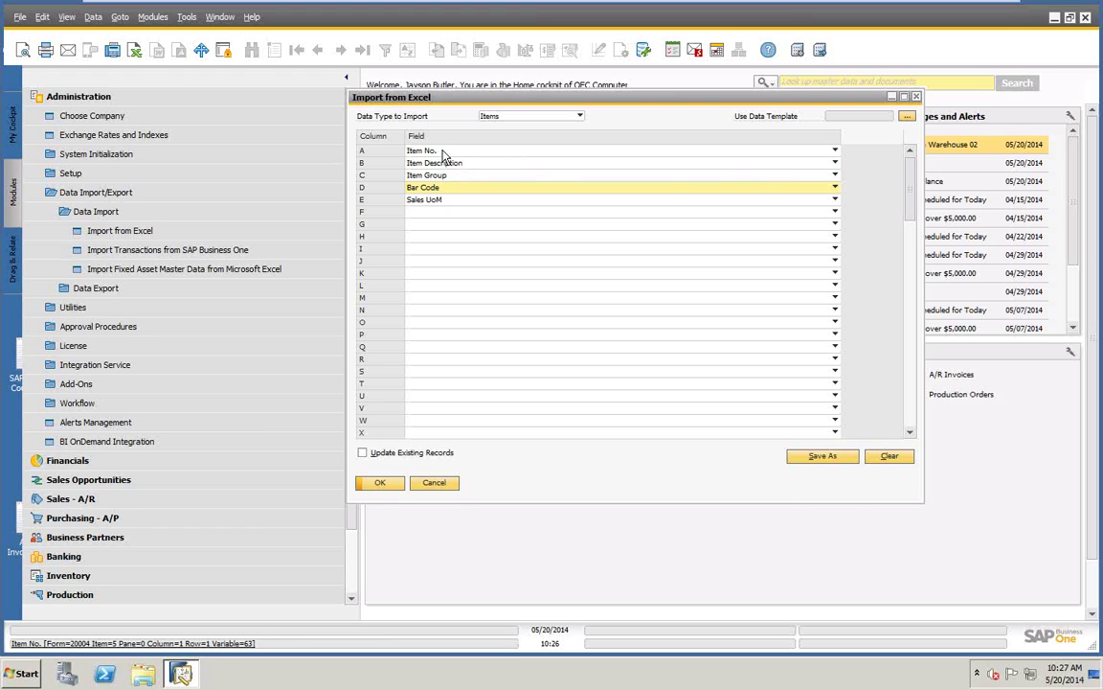
Step: Clear the field mappings of columns D, E and C in the item import
left_click(834, 186)
left_click(473, 199)
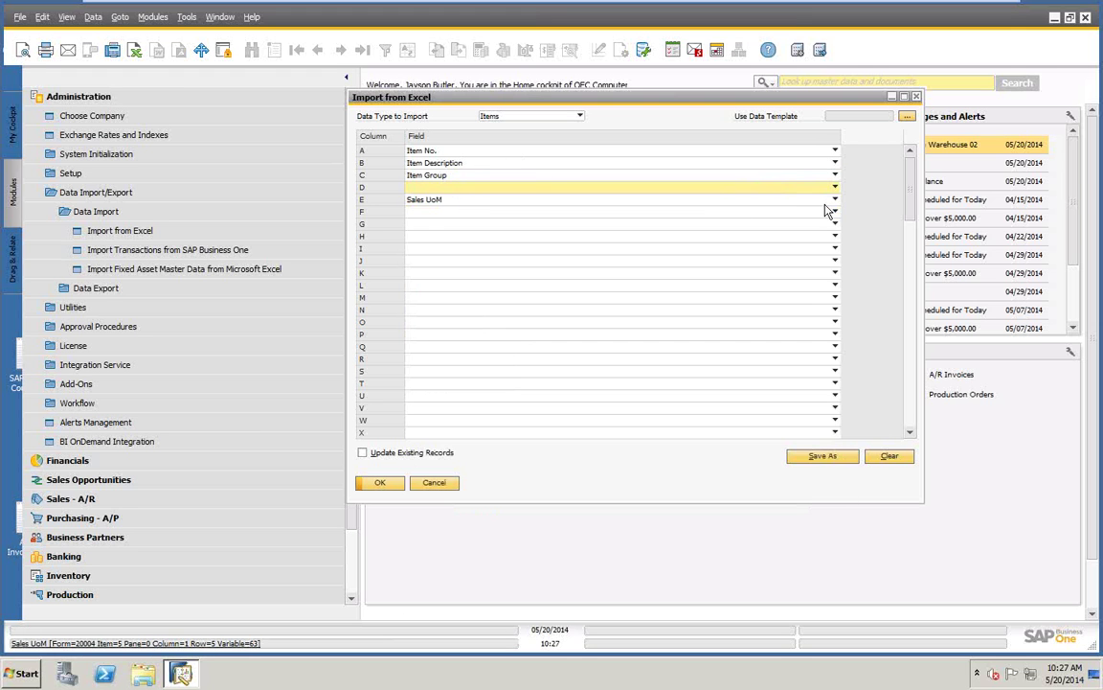
left_click(834, 200)
left_click(452, 212)
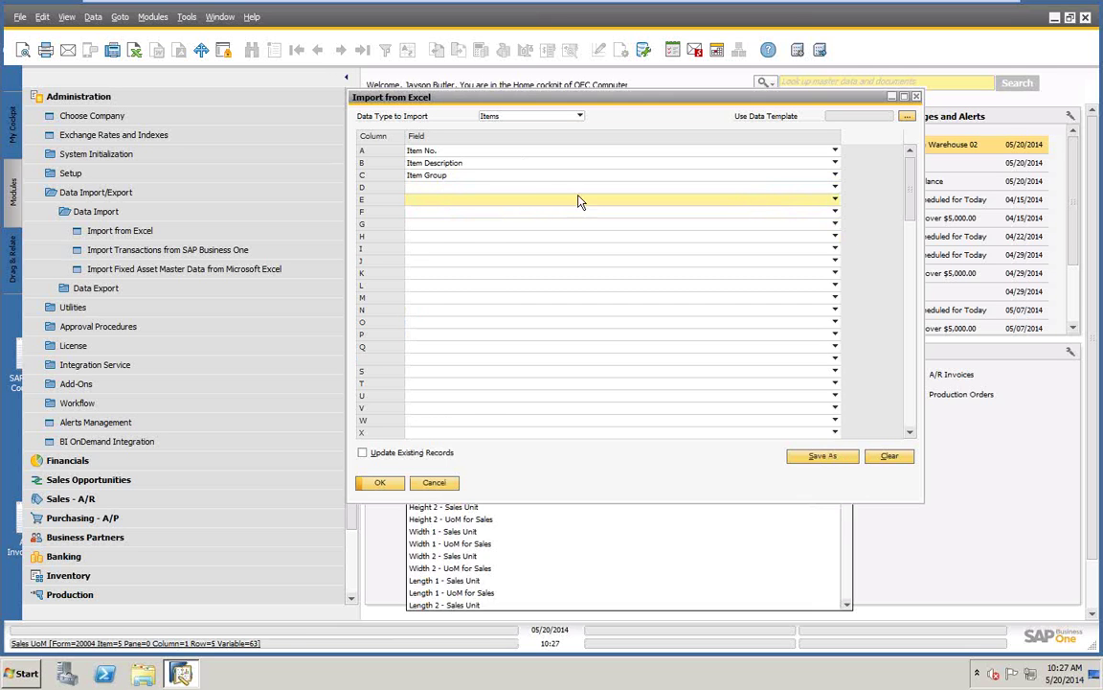
left_click(834, 176)
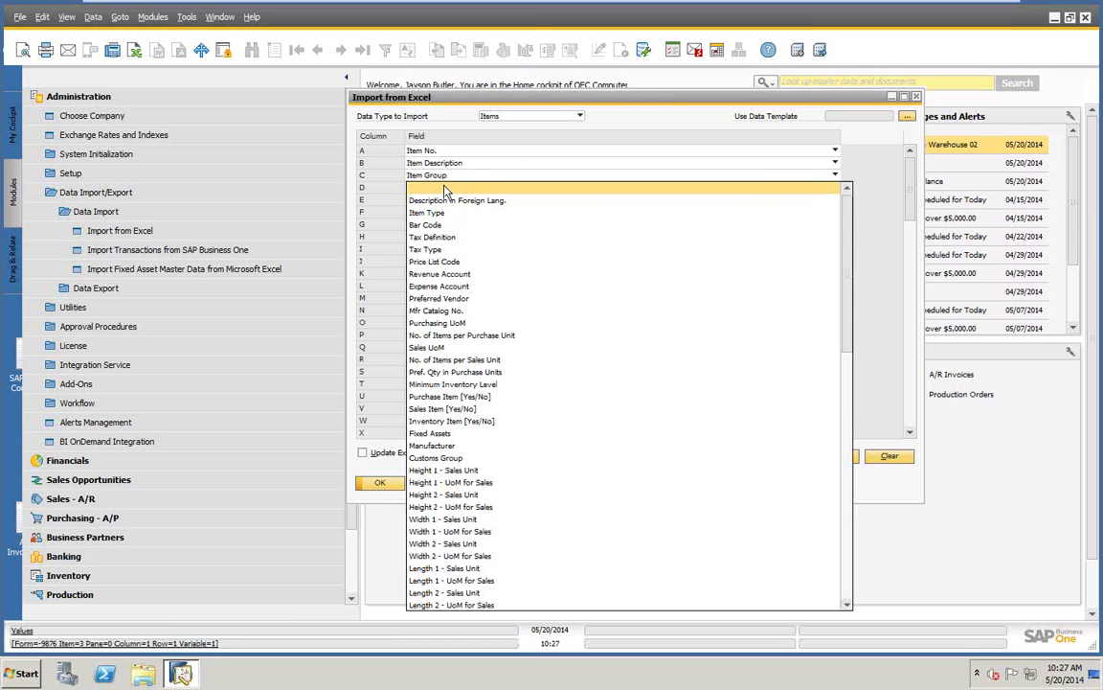
left_click(586, 189)
Step: Map column B to Bar Code and turn on updating of existing records for the item import
left_click(834, 176)
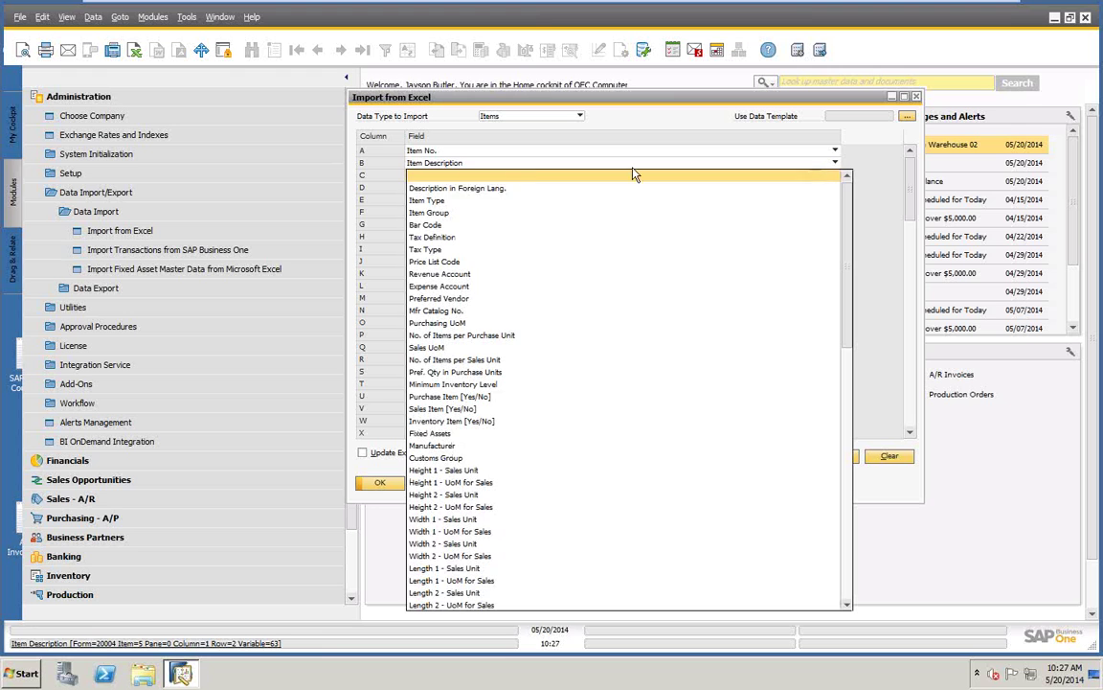
left_click(436, 226)
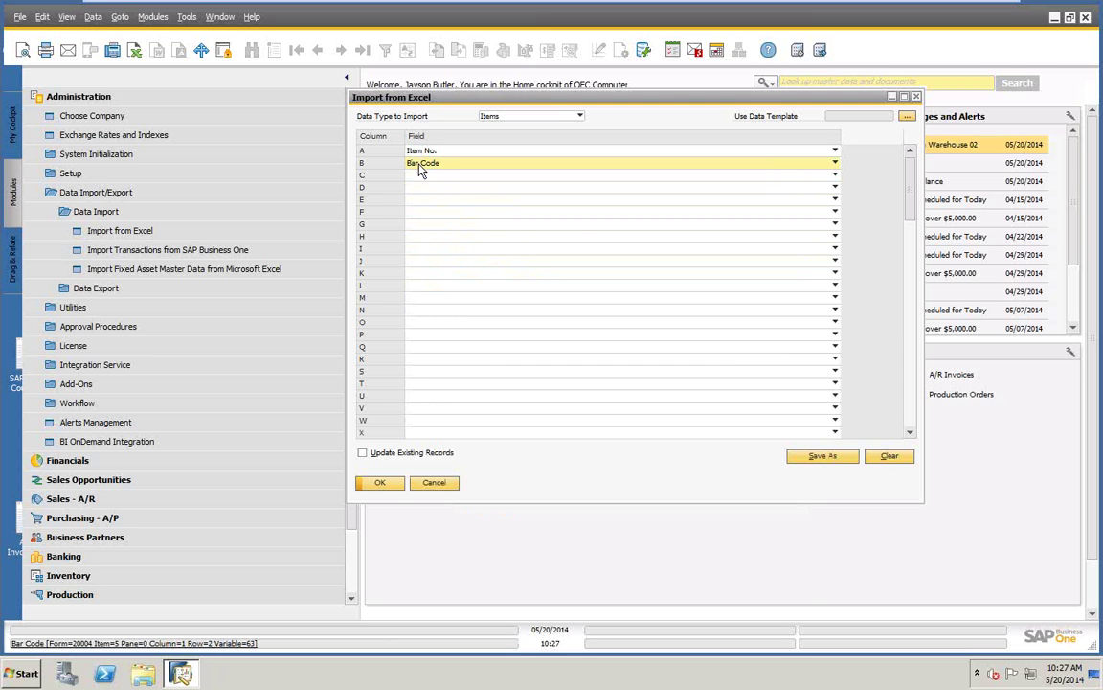
left_click(363, 453)
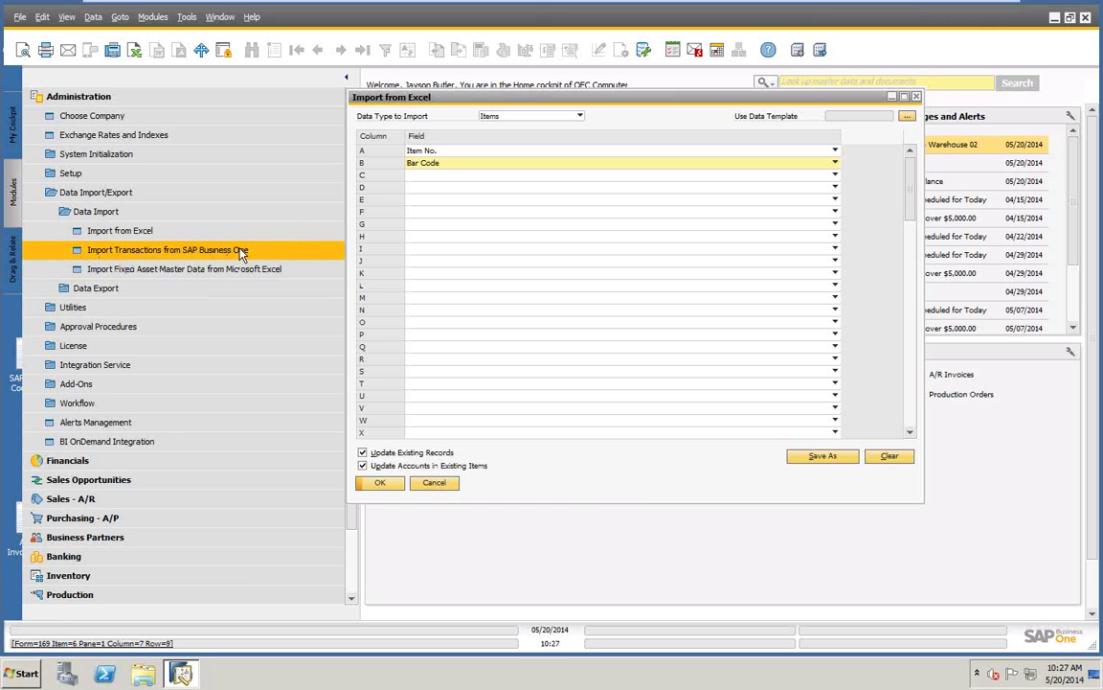
Step: Open Import Fixed Asset Master Data from Microsoft Excel and review the asset fields available for column C
left_click(144, 273)
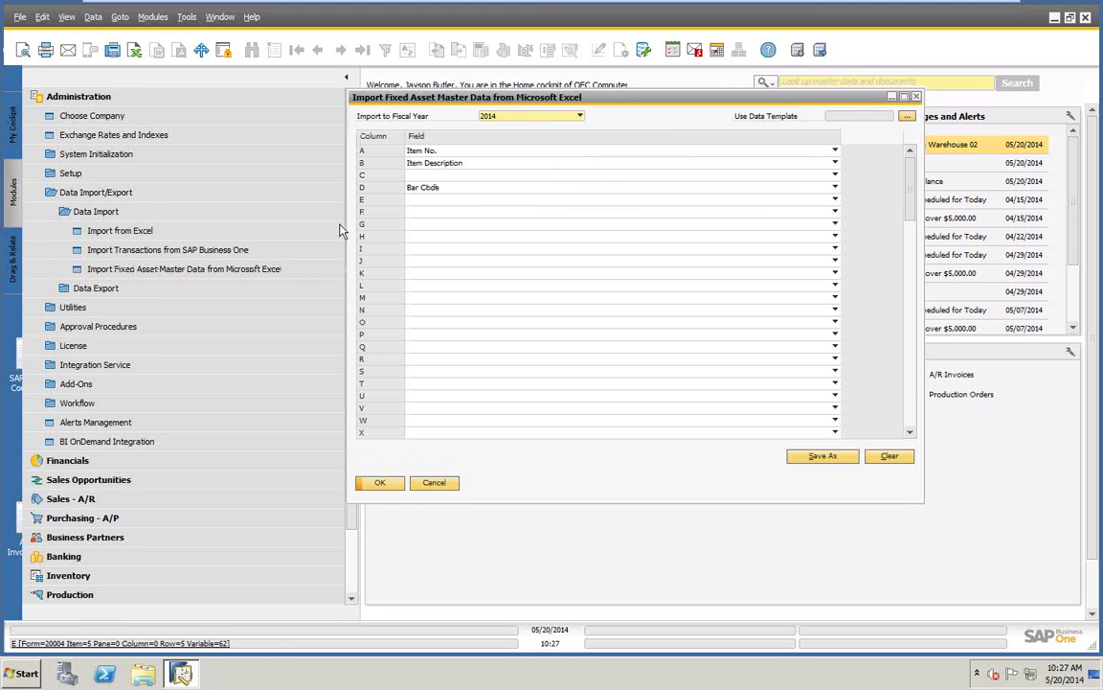
left_click(467, 187)
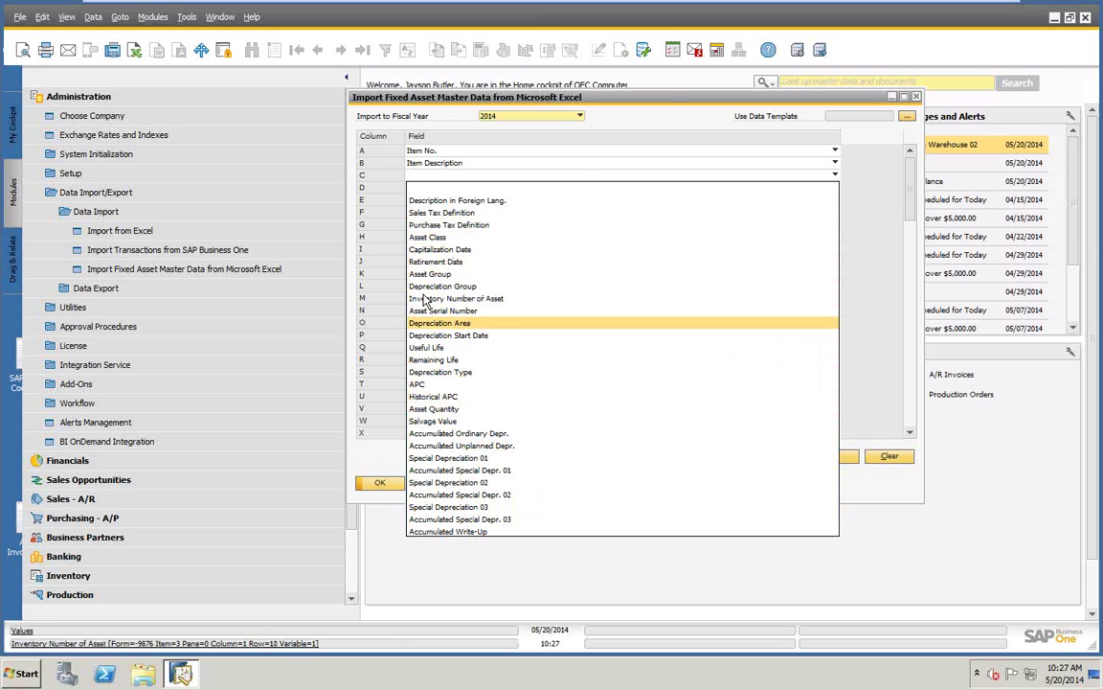
left_click(669, 106)
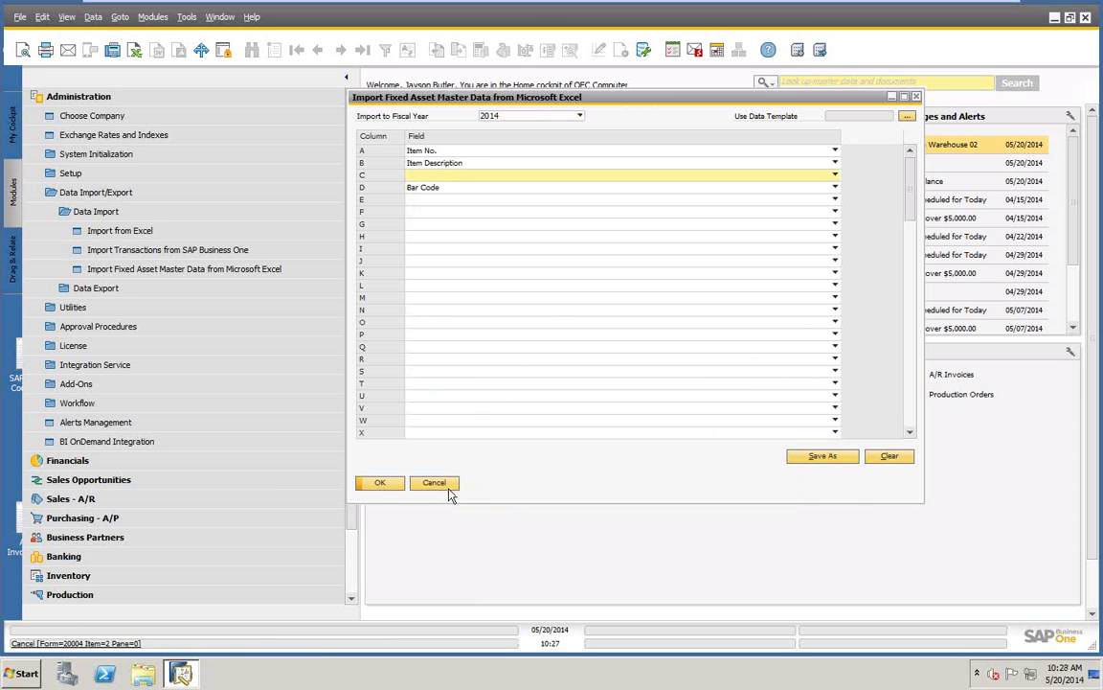
Step: Open Import Transactions from SAP Business One to view its text file selection, and dismiss it without choosing a file
left_click(168, 253)
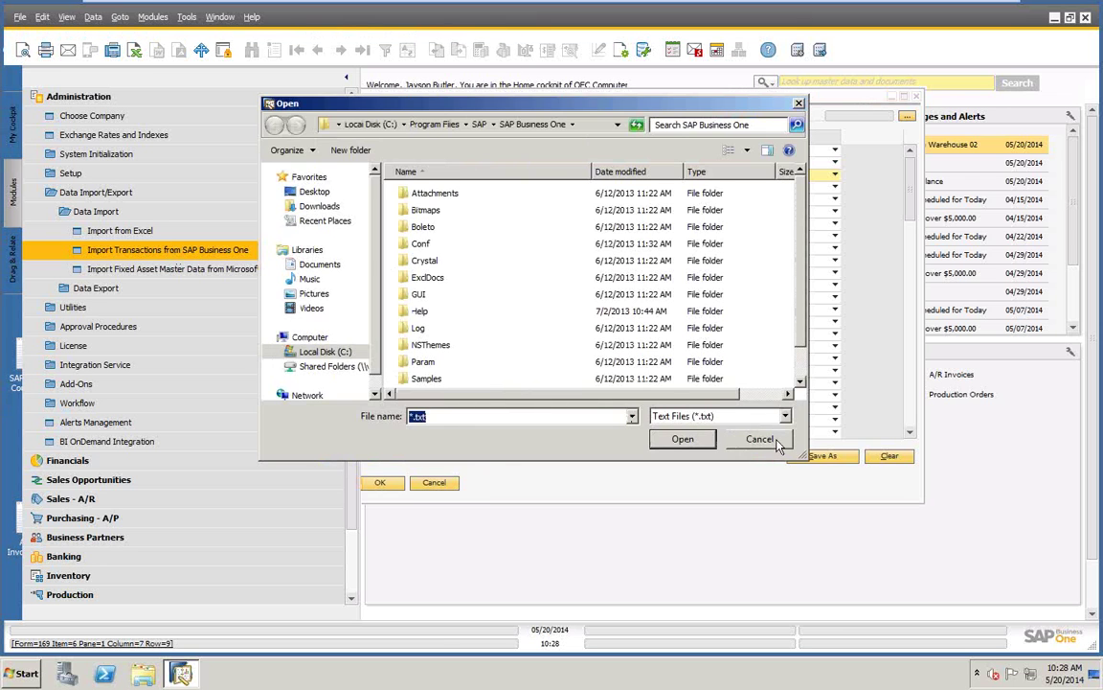
left_click(761, 439)
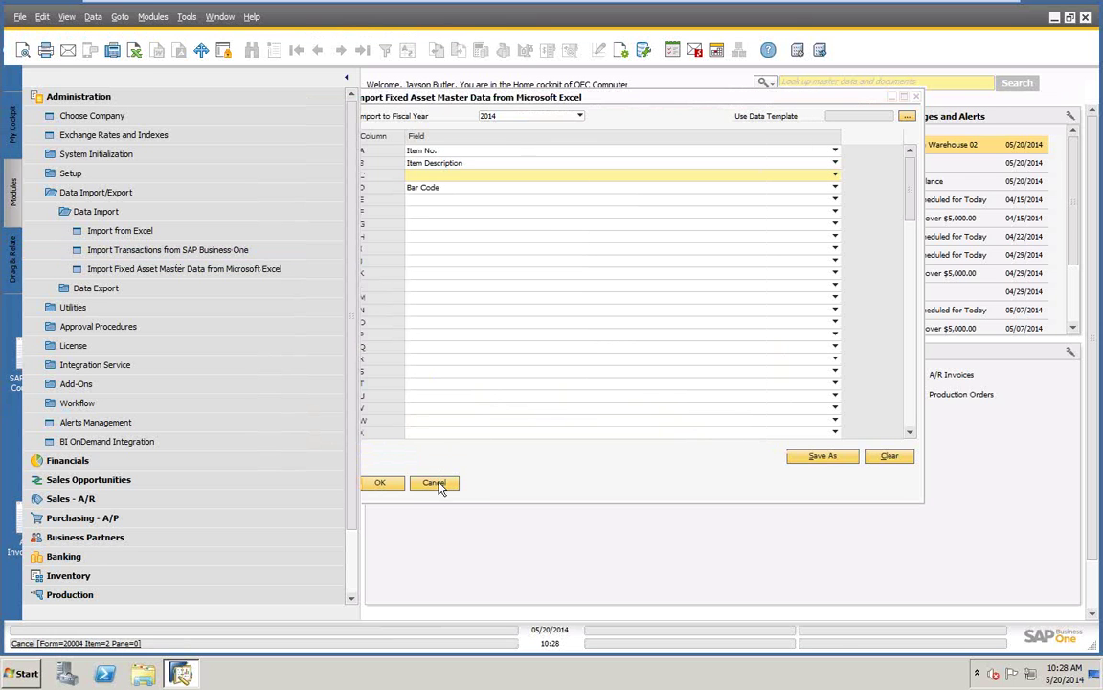
Step: Close the open import windows, review the criteria of Export Transactions to SAP Business One under Data Export, and close it without exporting
left_click(65, 289)
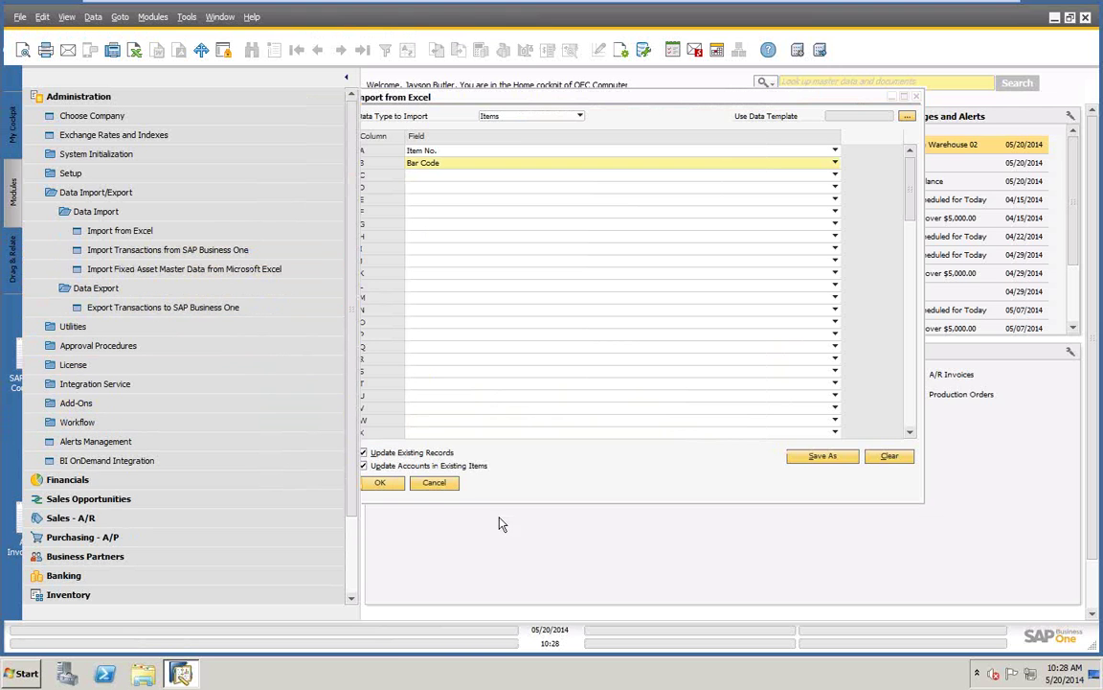
left_click(434, 482)
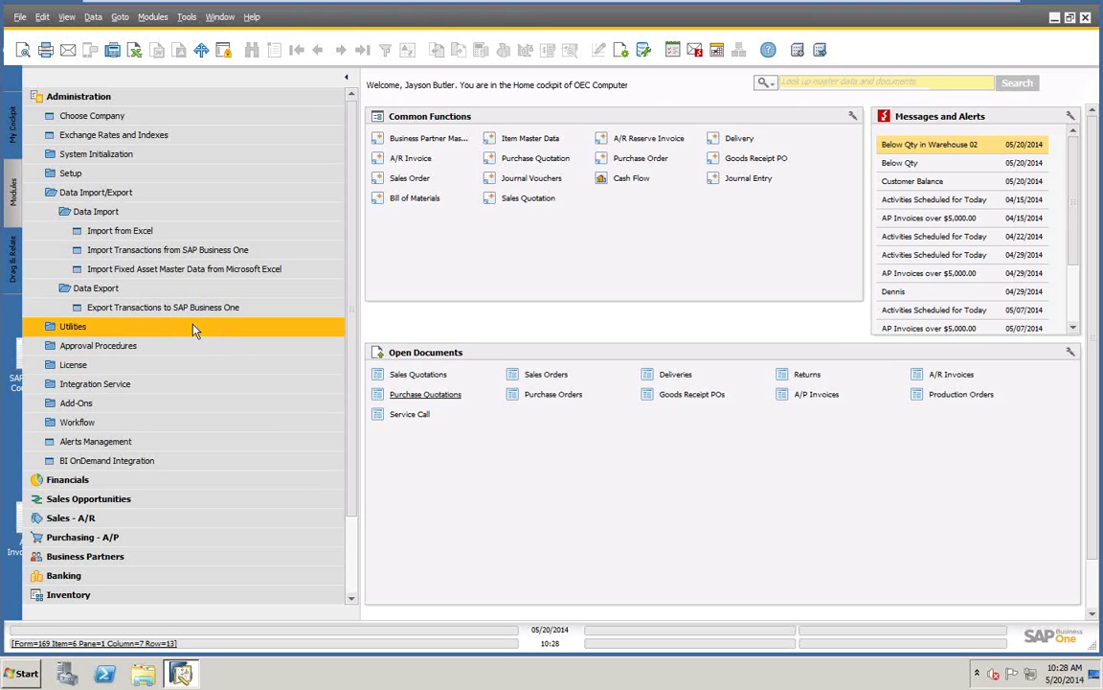
left_click(168, 306)
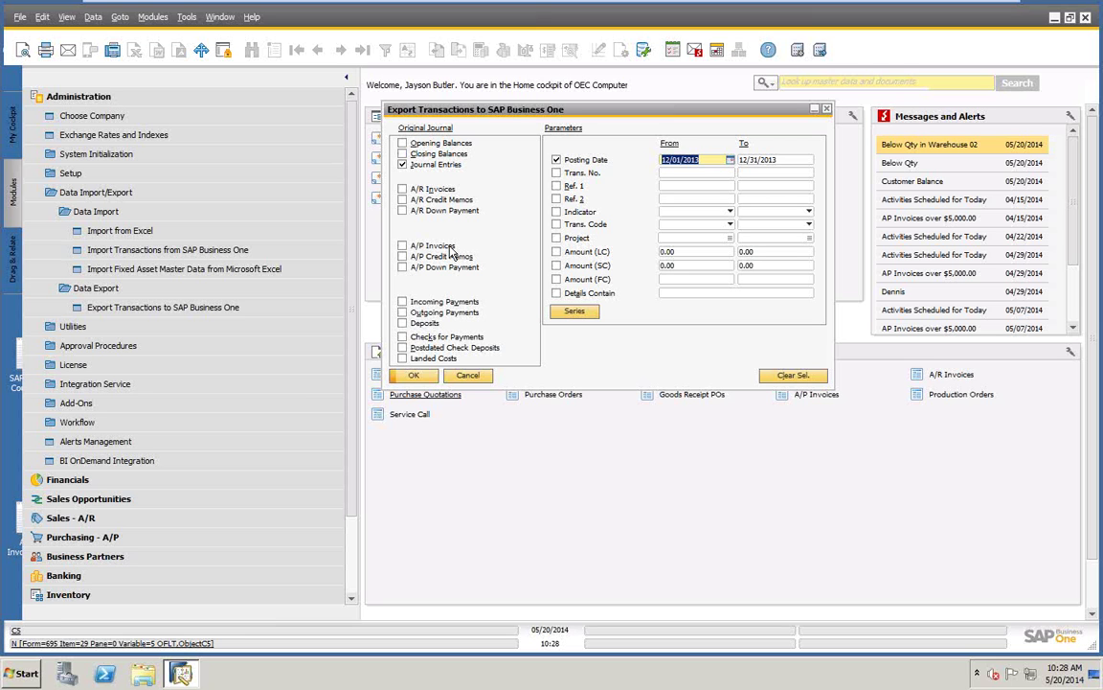
left_click(468, 375)
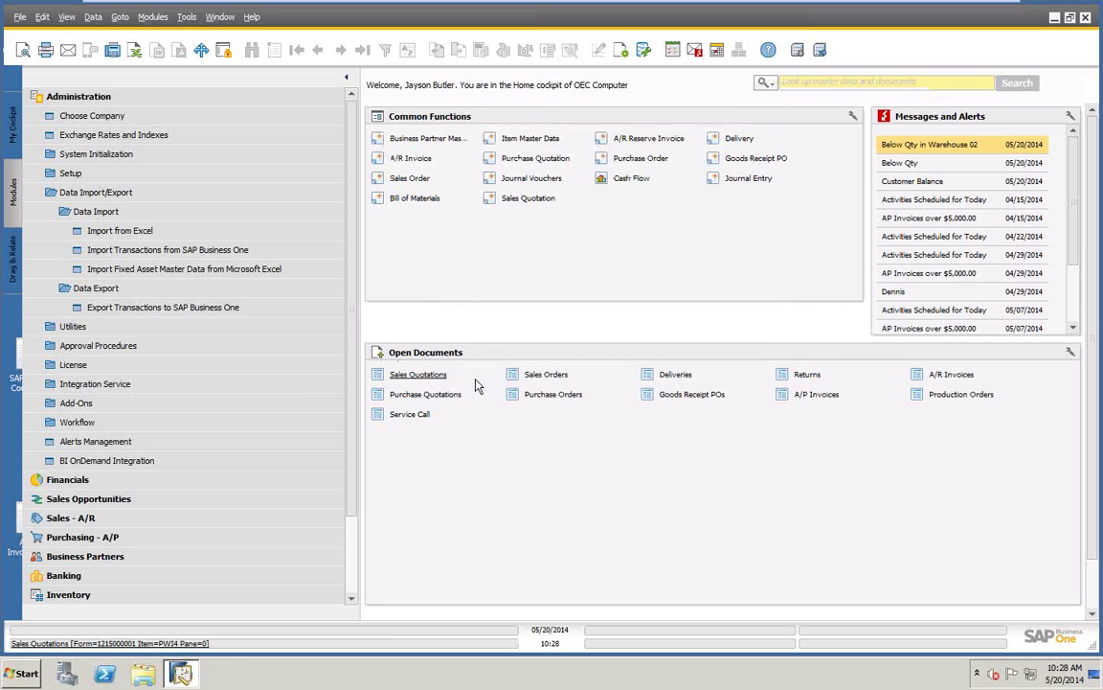